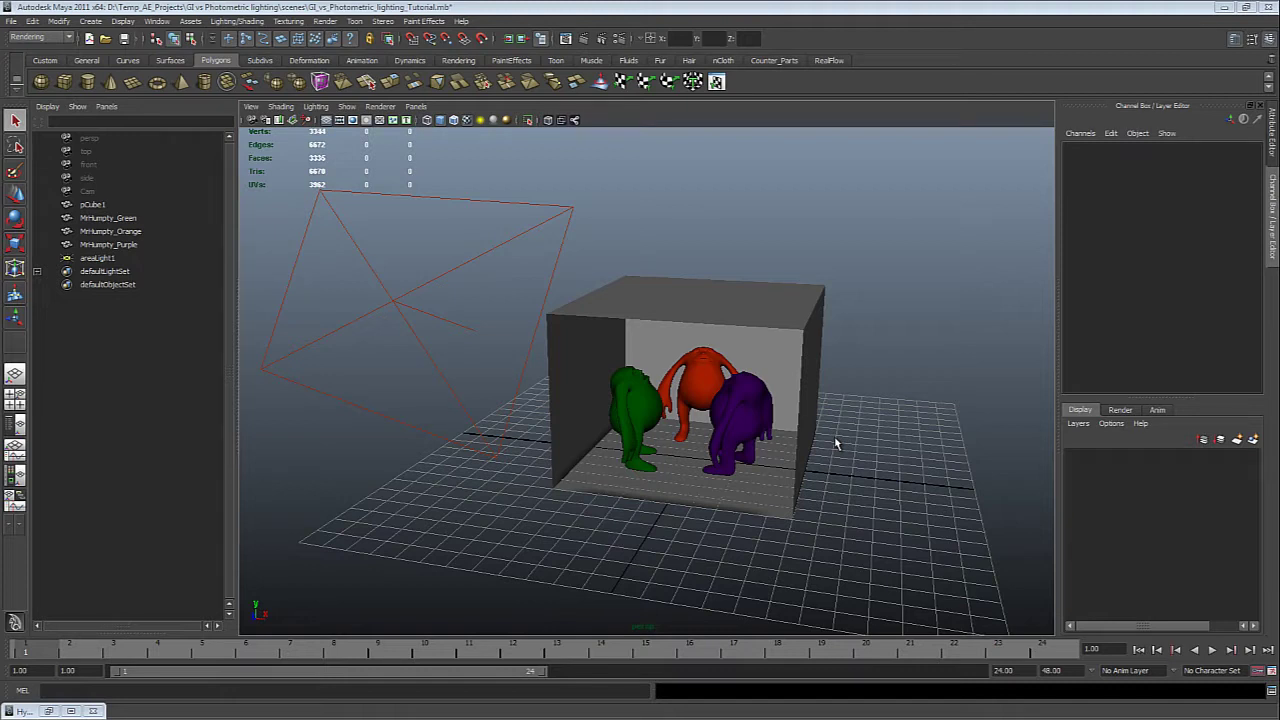
# Step: Switch to object selection, then select the box pCube1 and frame it in the view
pyautogui.press('F8')
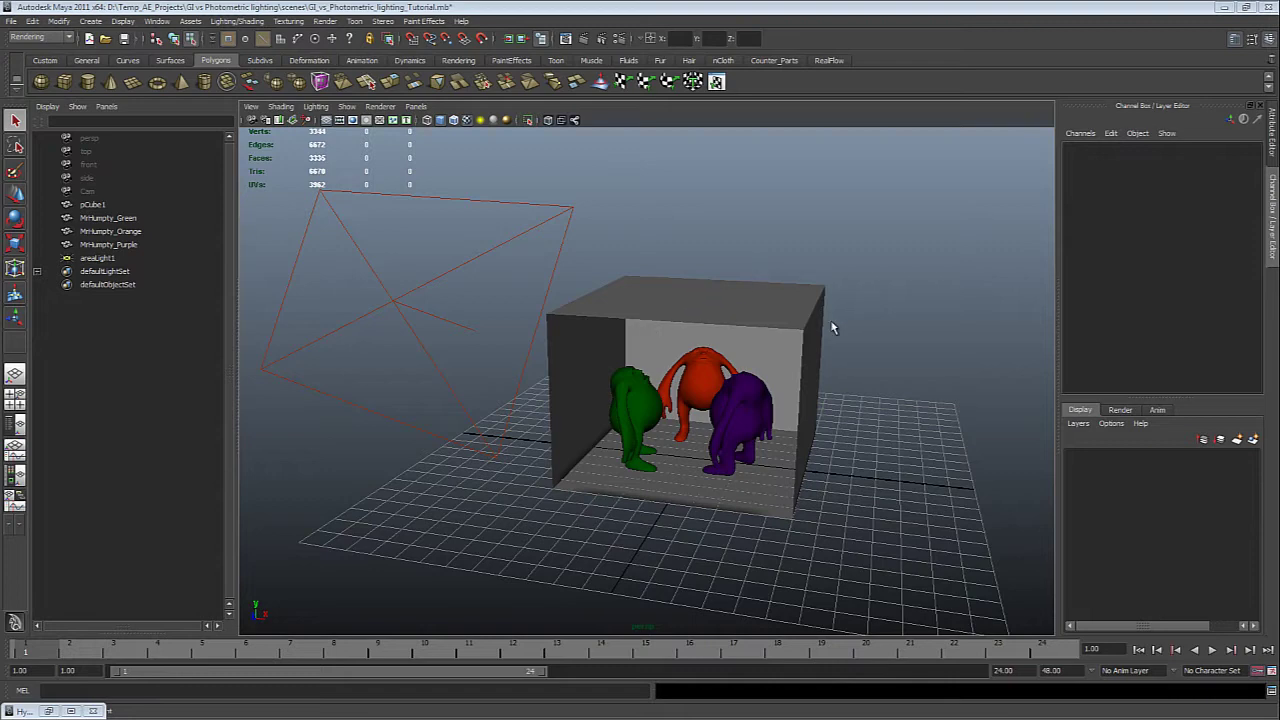
pyautogui.keyDown('alt'); pyautogui.moveTo(833, 328); pyautogui.dragTo(798, 352); pyautogui.keyUp('alt')
pyautogui.click(778, 300)
pyautogui.moveTo(778, 300)
pyautogui.keyDown('alt'); pyautogui.mouseDown()
pyautogui.moveTo(834, 306)
pyautogui.moveTo(776, 311)
pyautogui.mouseUp(); pyautogui.keyUp('alt')
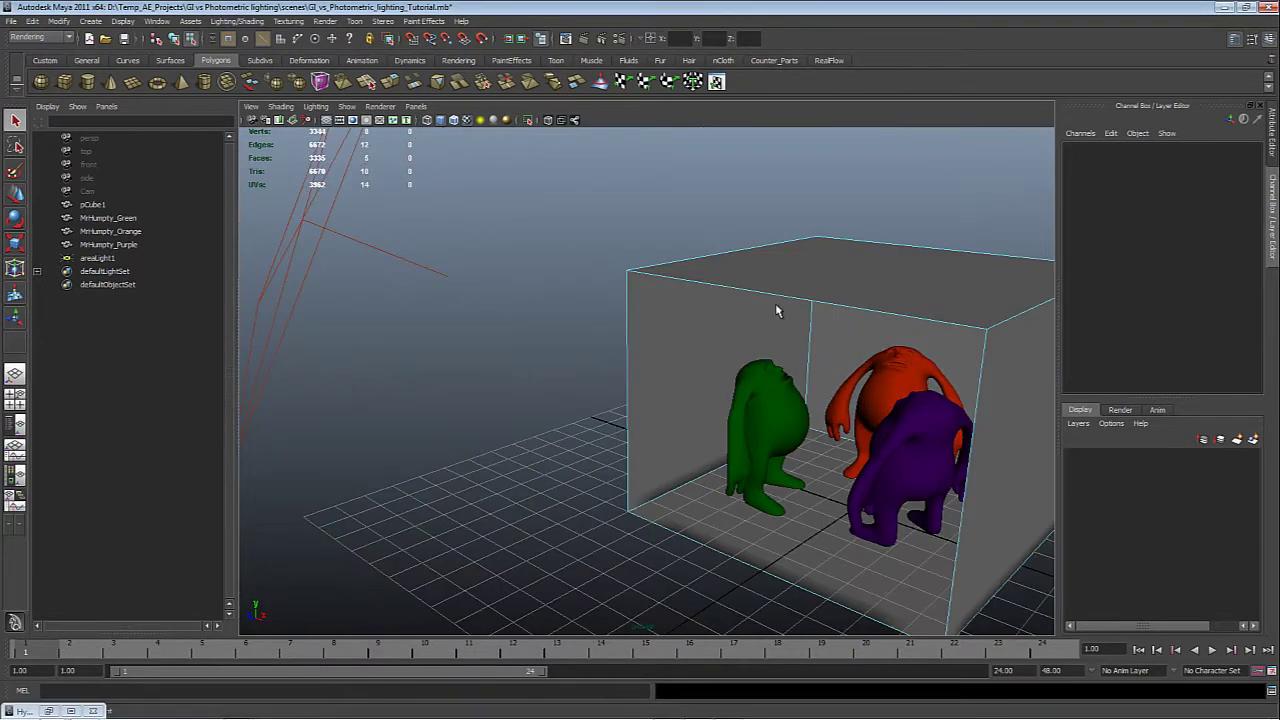
pyautogui.keyDown('alt'); pyautogui.moveTo(878, 340); pyautogui.dragTo(738, 258); pyautogui.keyUp('alt')
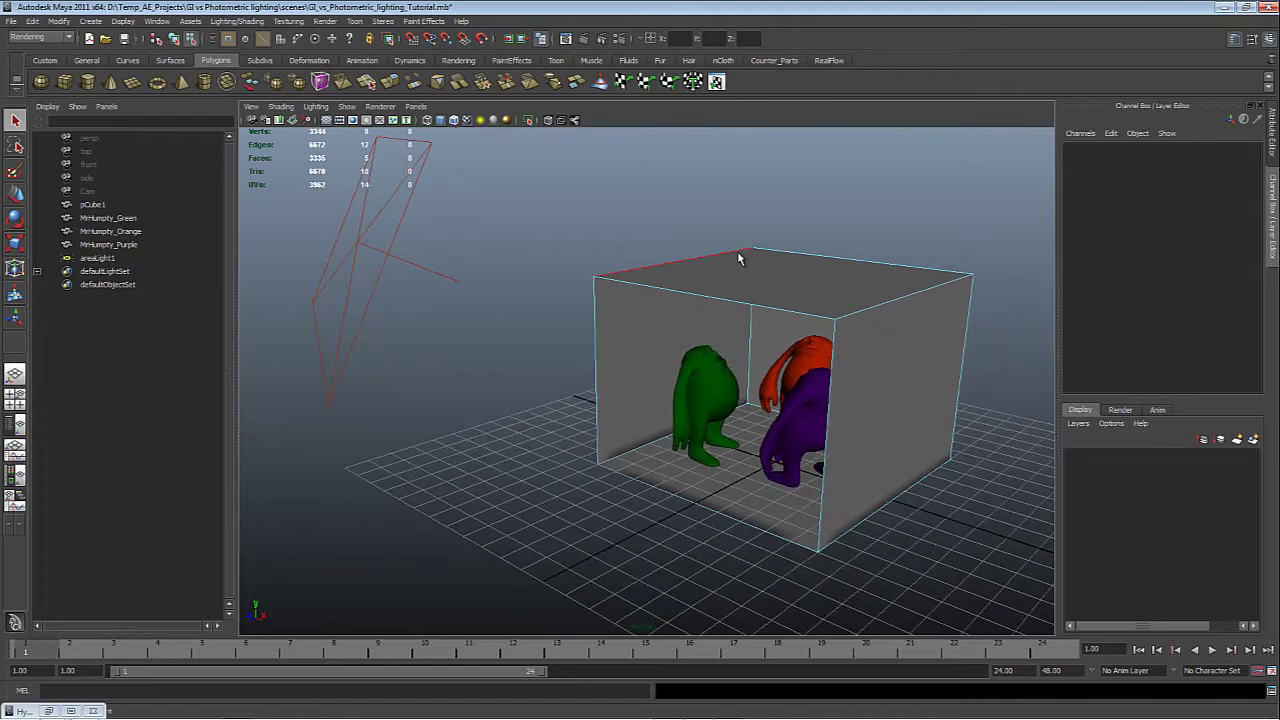
pyautogui.click(737, 257)
pyautogui.press('f')
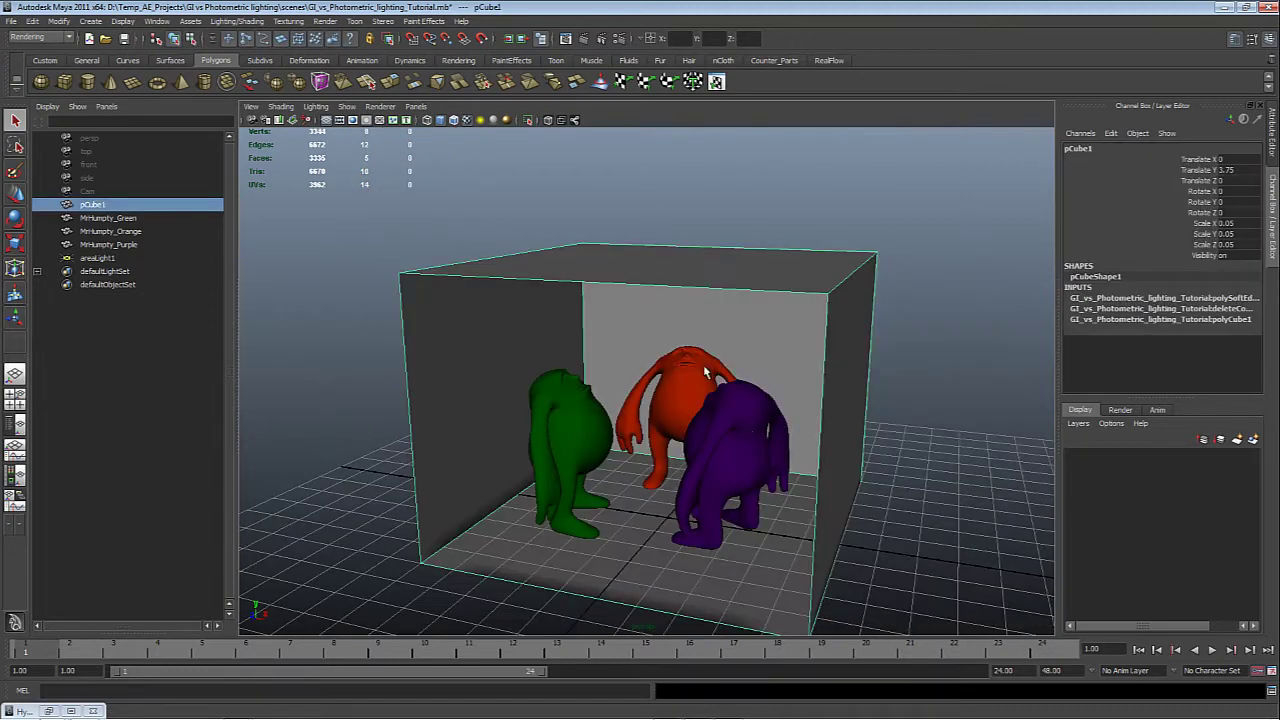
# Step: Select MrHumpty_Green, orbit close to the characters, then switch to the TurboSquid results in Firefox
pyautogui.click(108, 220)
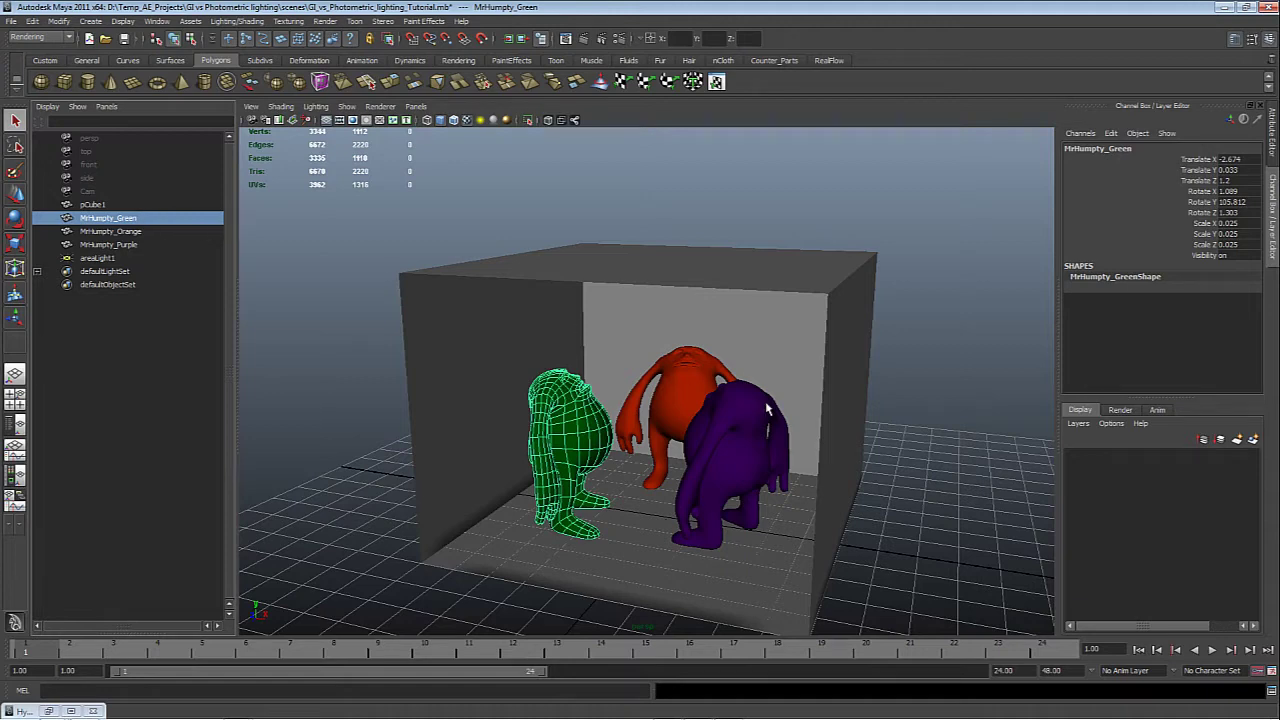
pyautogui.keyDown('alt'); pyautogui.moveTo(563, 400); pyautogui.dragTo(766, 509, button='right'); pyautogui.keyUp('alt')
pyautogui.keyDown('alt'); pyautogui.moveTo(766, 509); pyautogui.dragTo(577, 366); pyautogui.keyUp('alt')
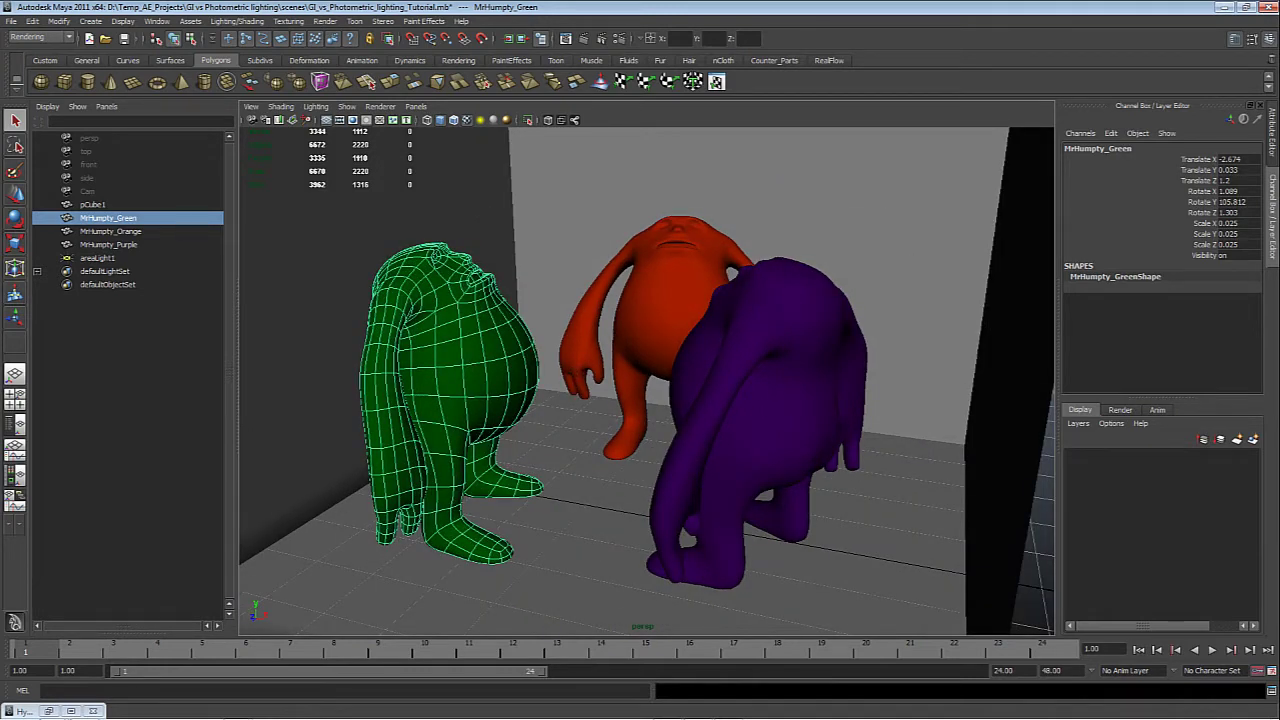
pyautogui.hotkey('alt', 'Tab')
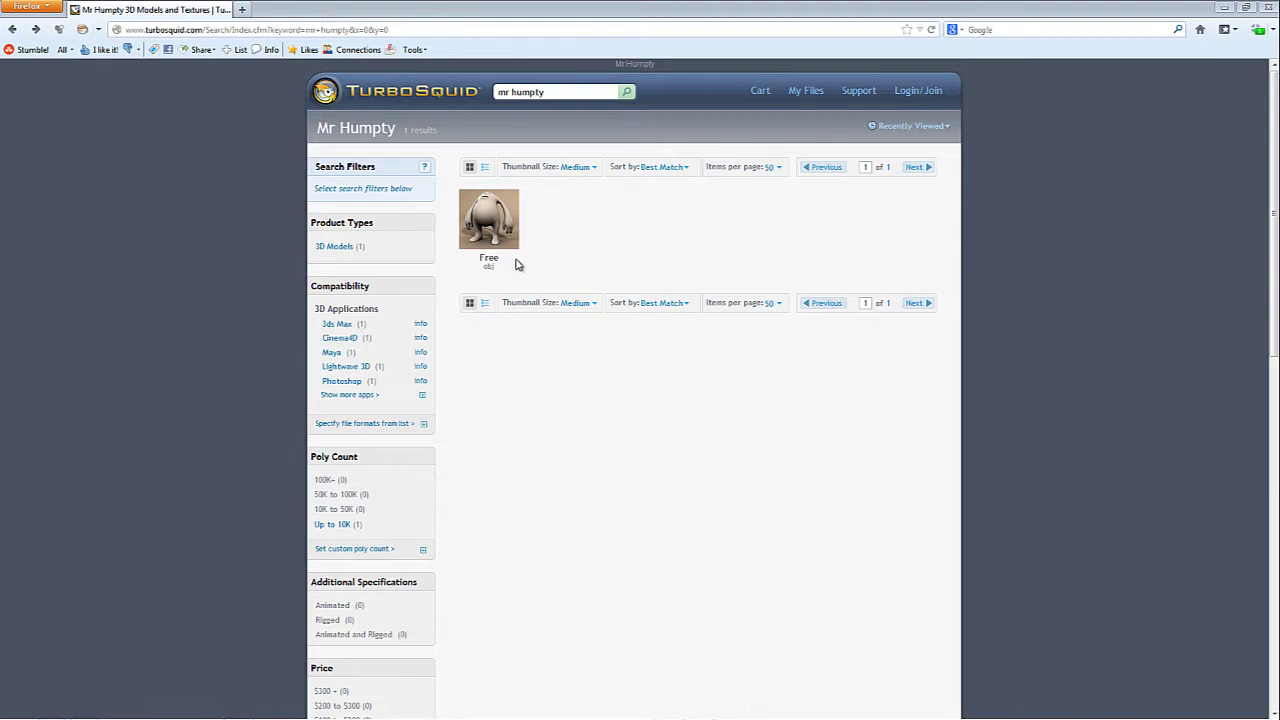
# Step: View the free Mr Humpty OBJ product page on TurboSquid, then return to the Maya scene
pyautogui.click(482, 216)
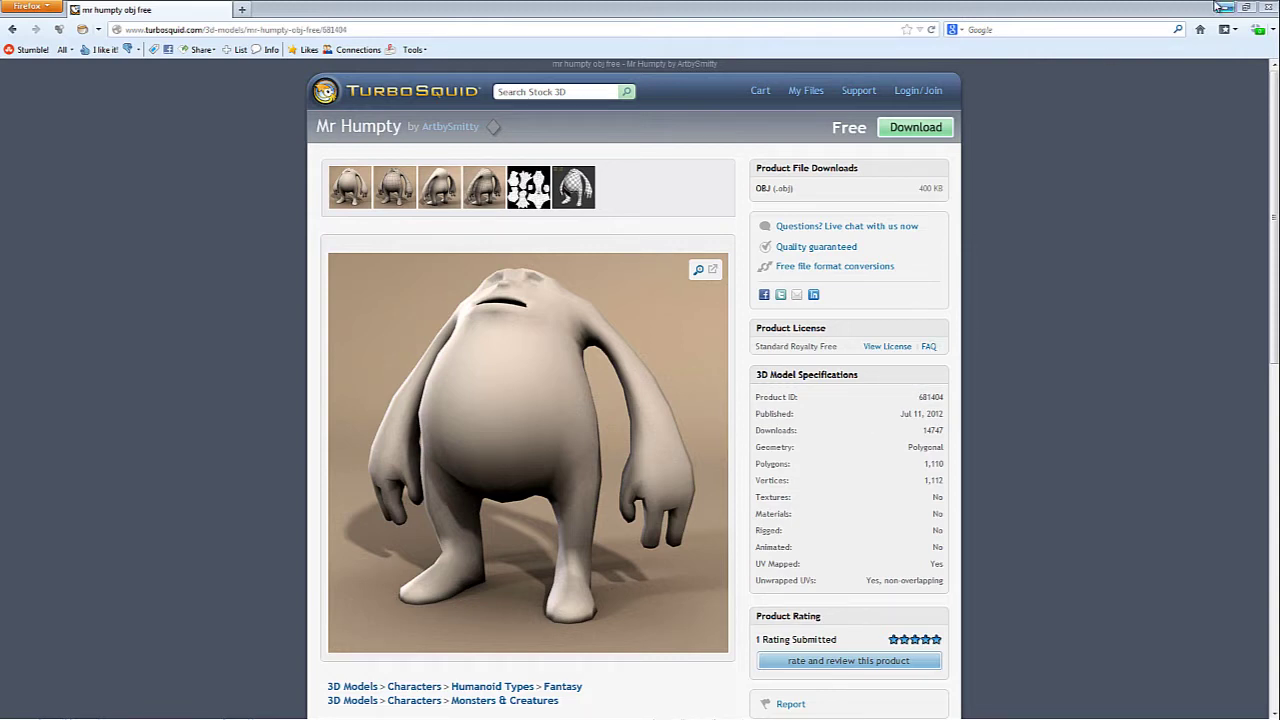
pyautogui.hotkey('alt', 'Tab')
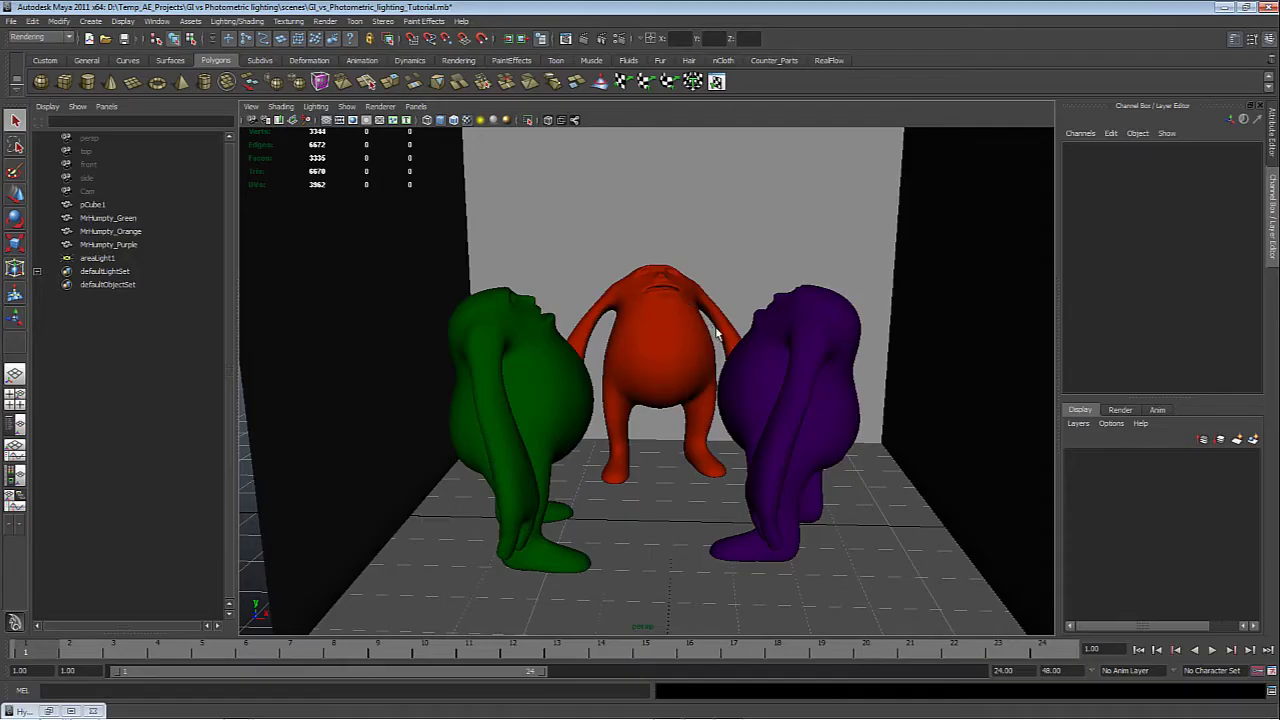
pyautogui.moveTo(718, 334)
pyautogui.keyDown('alt'); pyautogui.mouseDown()
pyautogui.moveTo(686, 337)
pyautogui.moveTo(703, 321)
pyautogui.moveTo(719, 328)
pyautogui.mouseUp(); pyautogui.keyUp('alt')
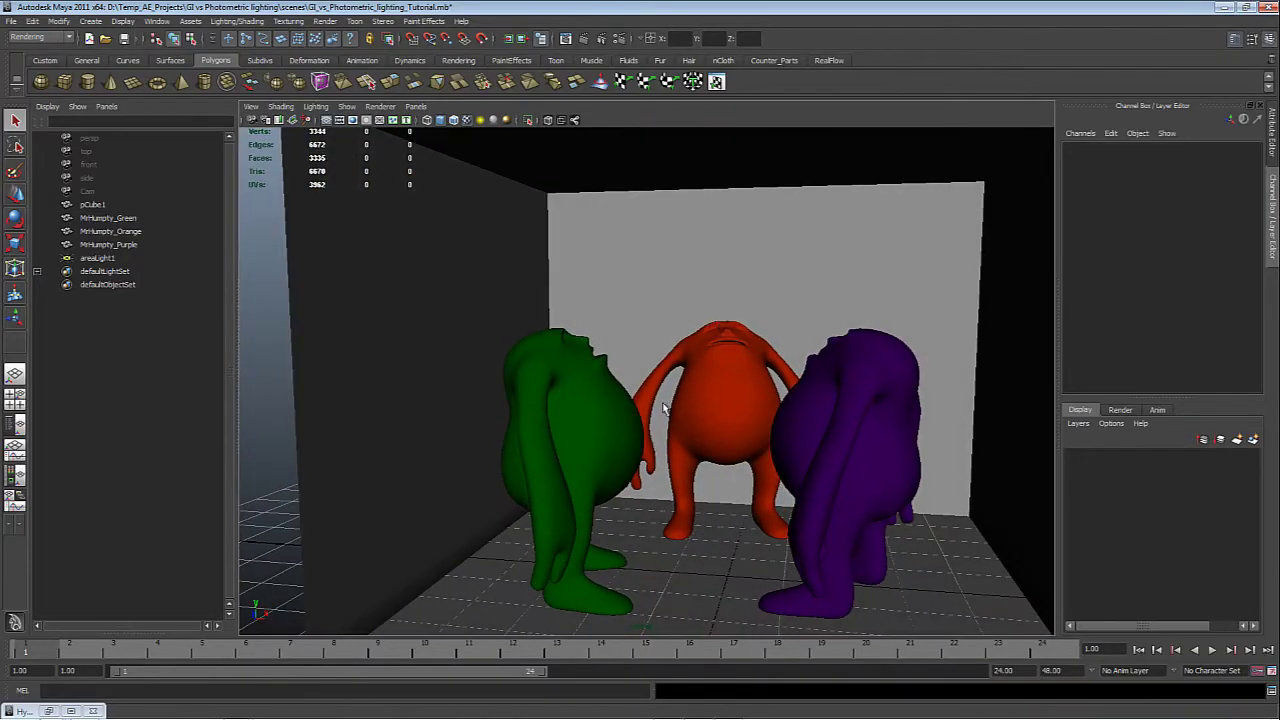
# Step: Open the Green material's attributes and inspect its diffuse gammaCorrect node, gamma 0.454
pyautogui.click(49, 711)
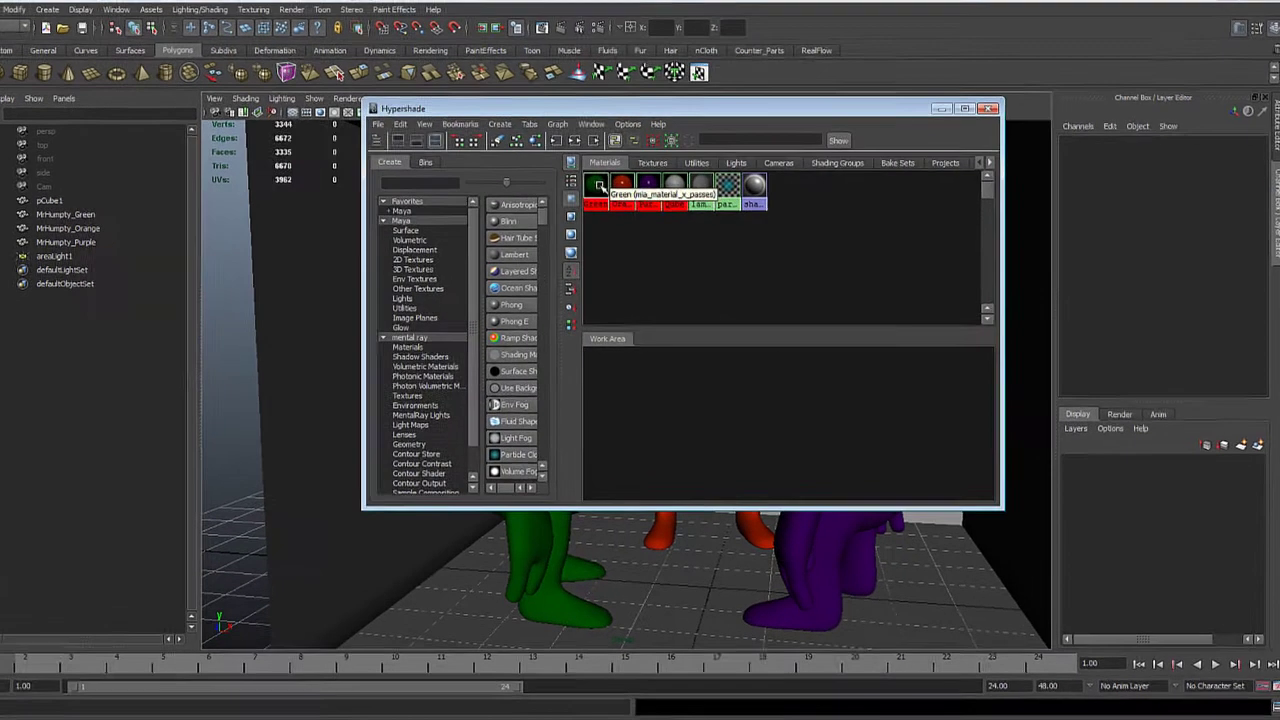
pyautogui.click(617, 189)
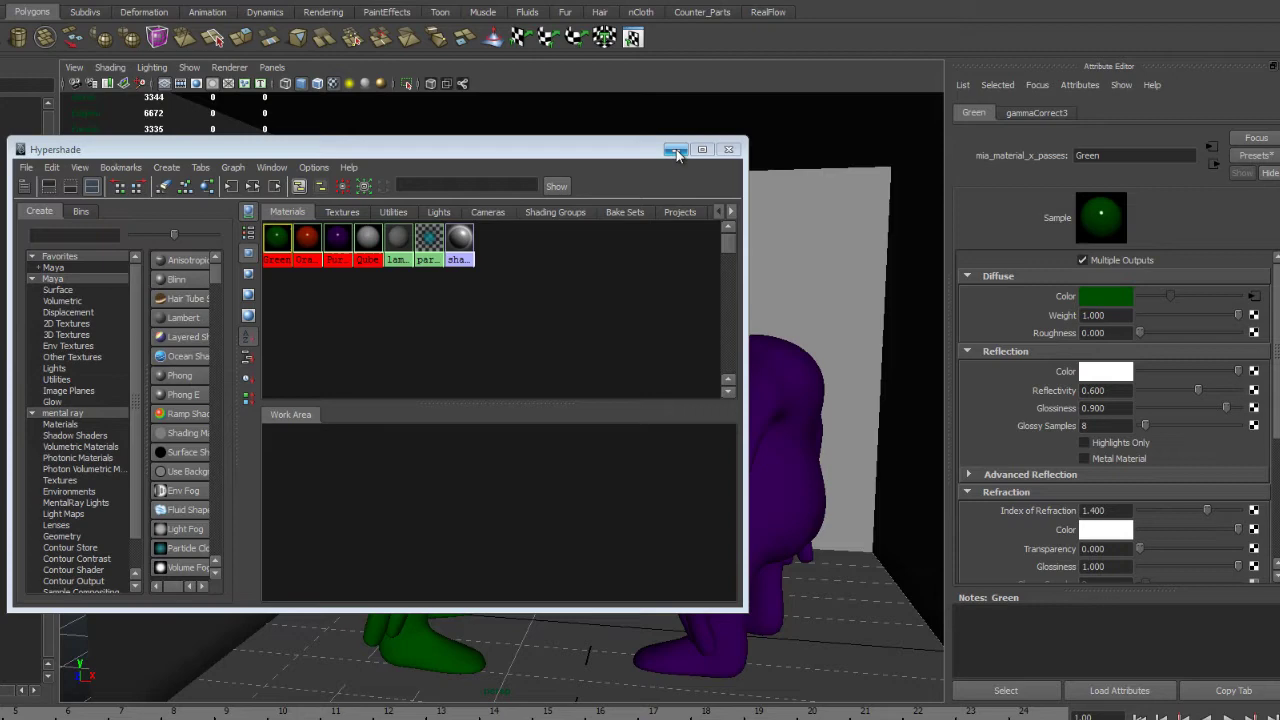
pyautogui.click(676, 150)
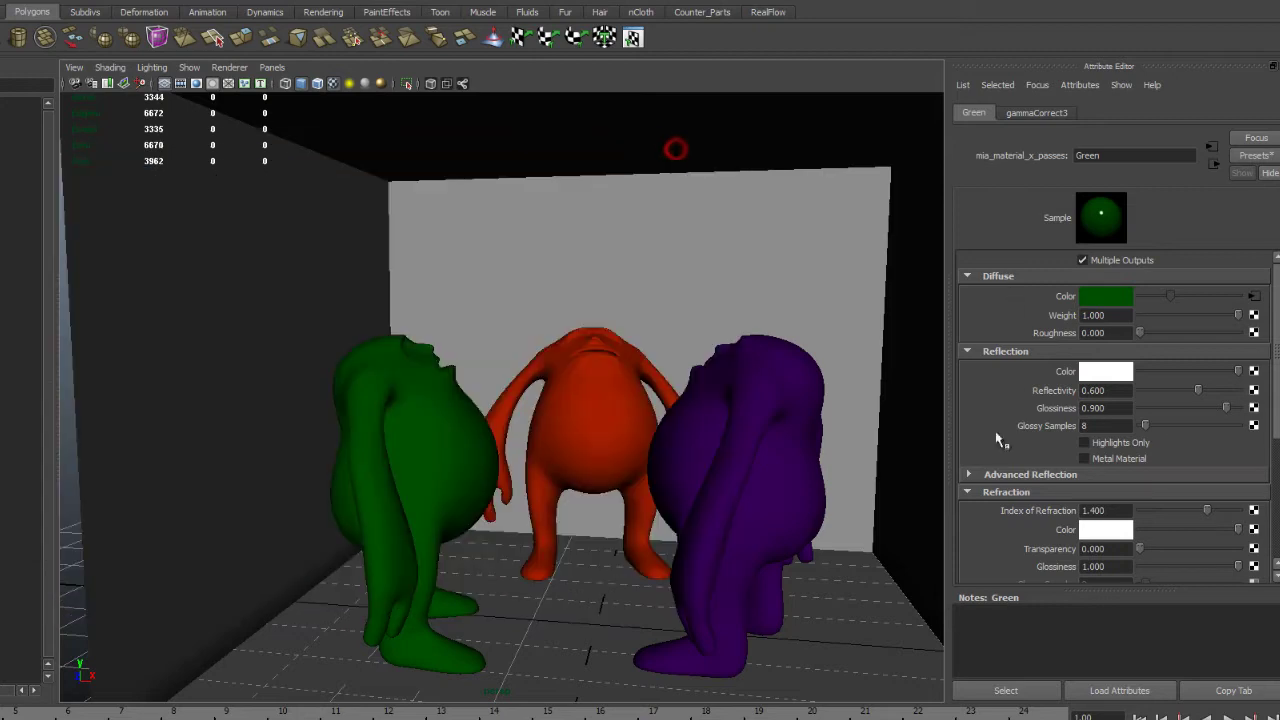
pyautogui.keyDown('alt'); pyautogui.moveTo(760, 440); pyautogui.dragTo(650, 445); pyautogui.keyUp('alt')
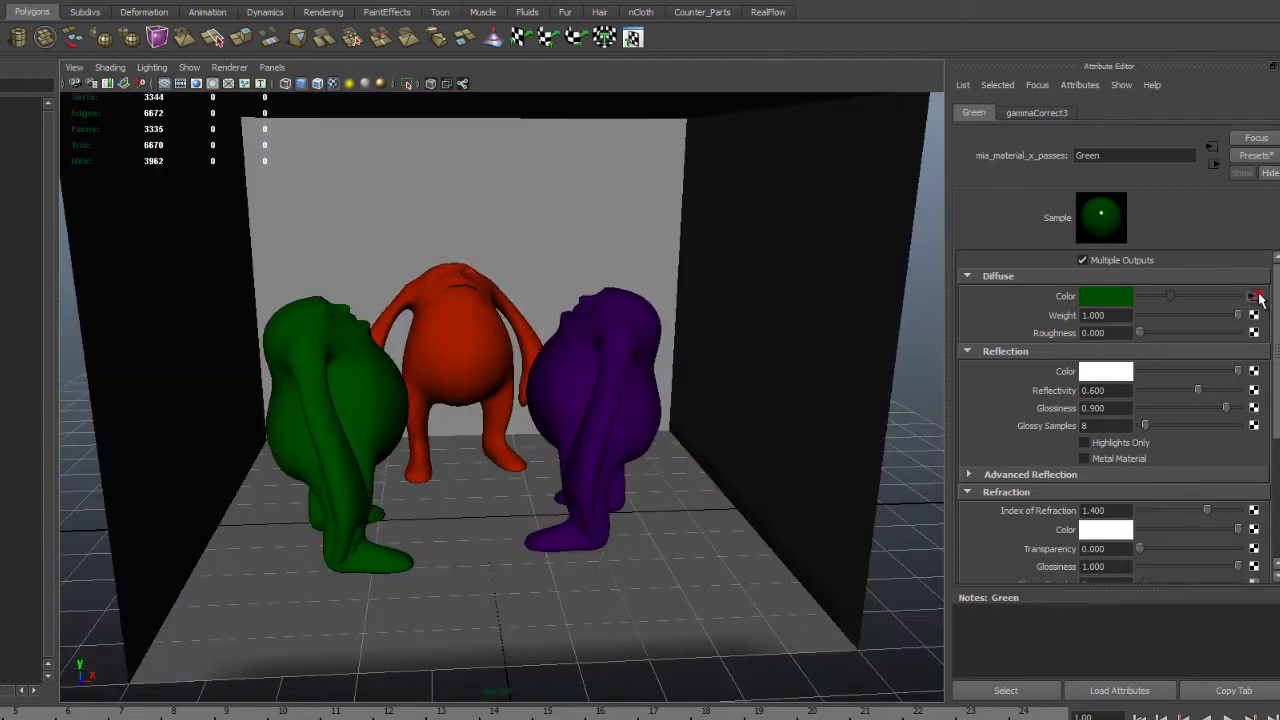
pyautogui.click(1255, 296)
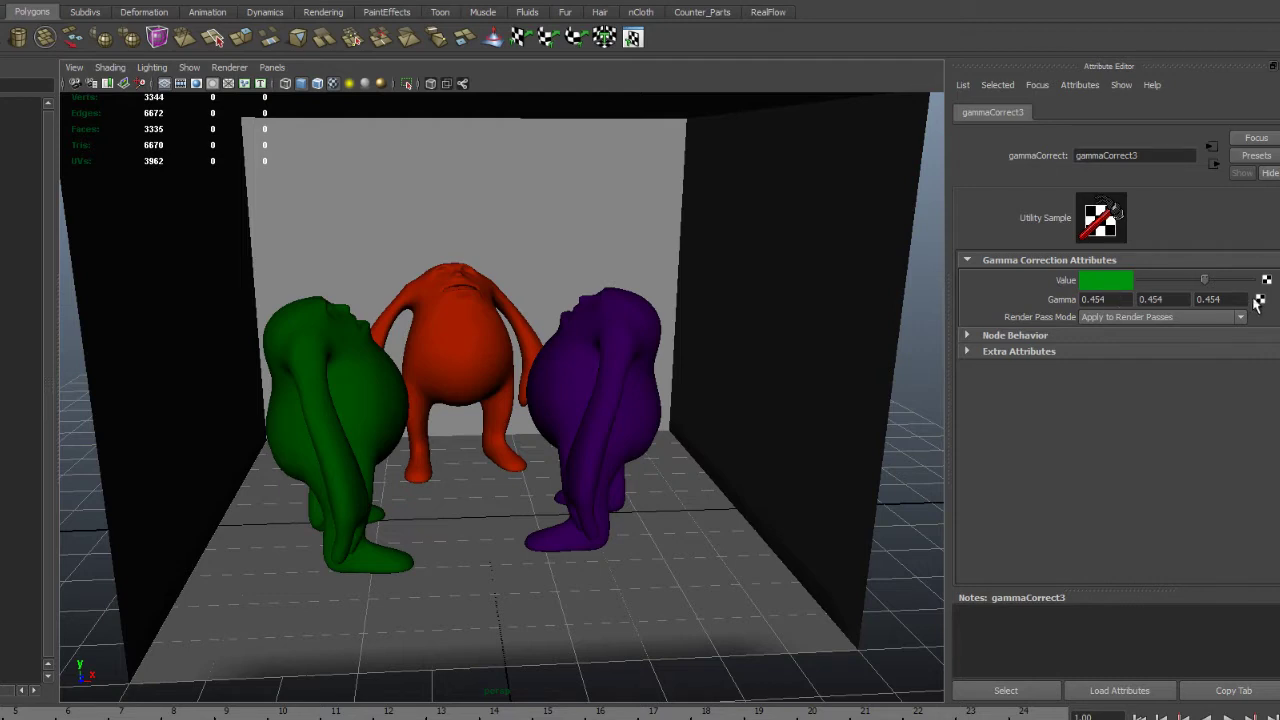
pyautogui.click(1106, 299)
pyautogui.press('Tab')
pyautogui.press('Tab')
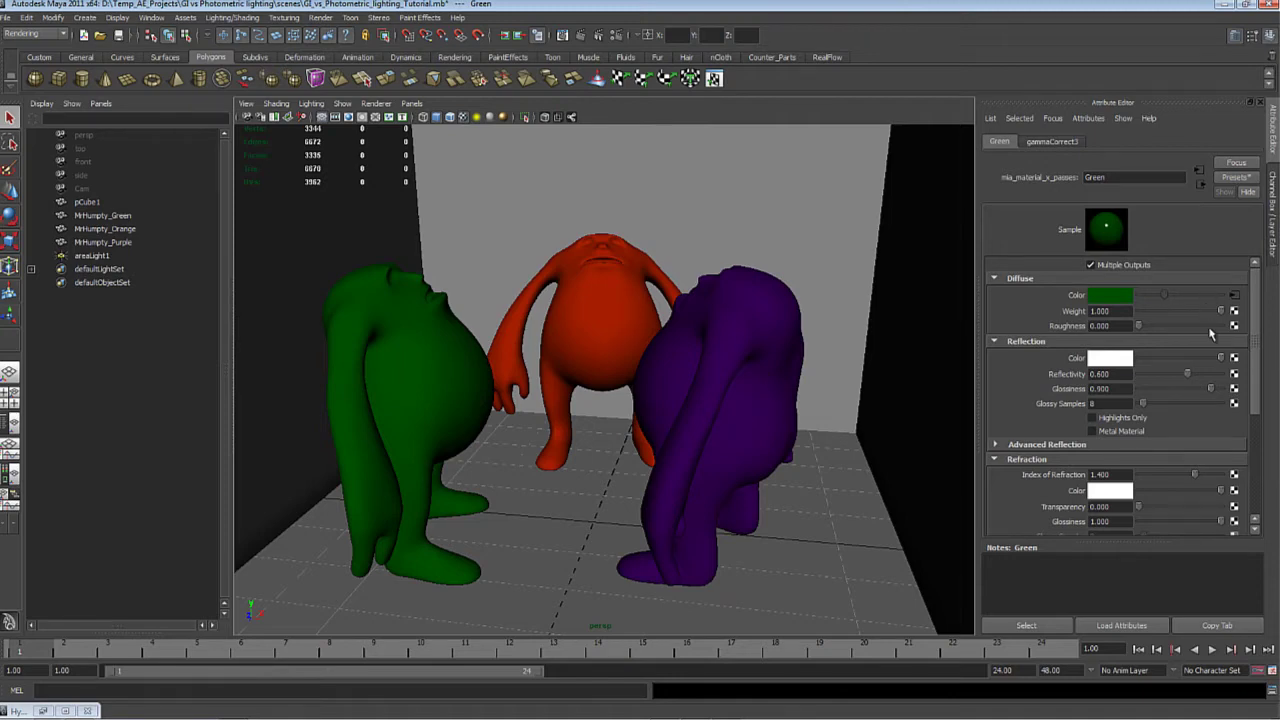
# Step: Select areaLight1, orbit around the box, then select the Cam camera in the Outliner
pyautogui.keyDown('alt'); pyautogui.moveTo(520, 300); pyautogui.dragTo(345, 285); pyautogui.keyUp('alt')
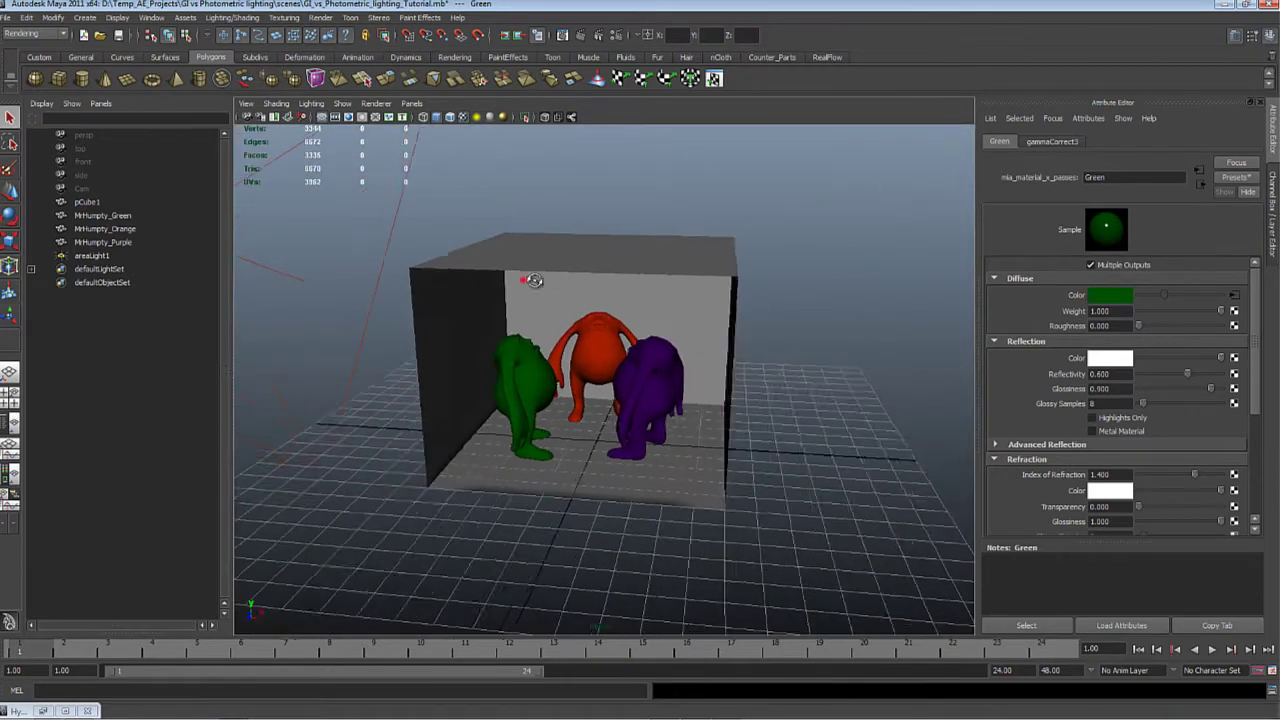
pyautogui.click(470, 330)
pyautogui.click(276, 337)
pyautogui.keyDown('alt'); pyautogui.moveTo(276, 337); pyautogui.dragTo(468, 300); pyautogui.keyUp('alt')
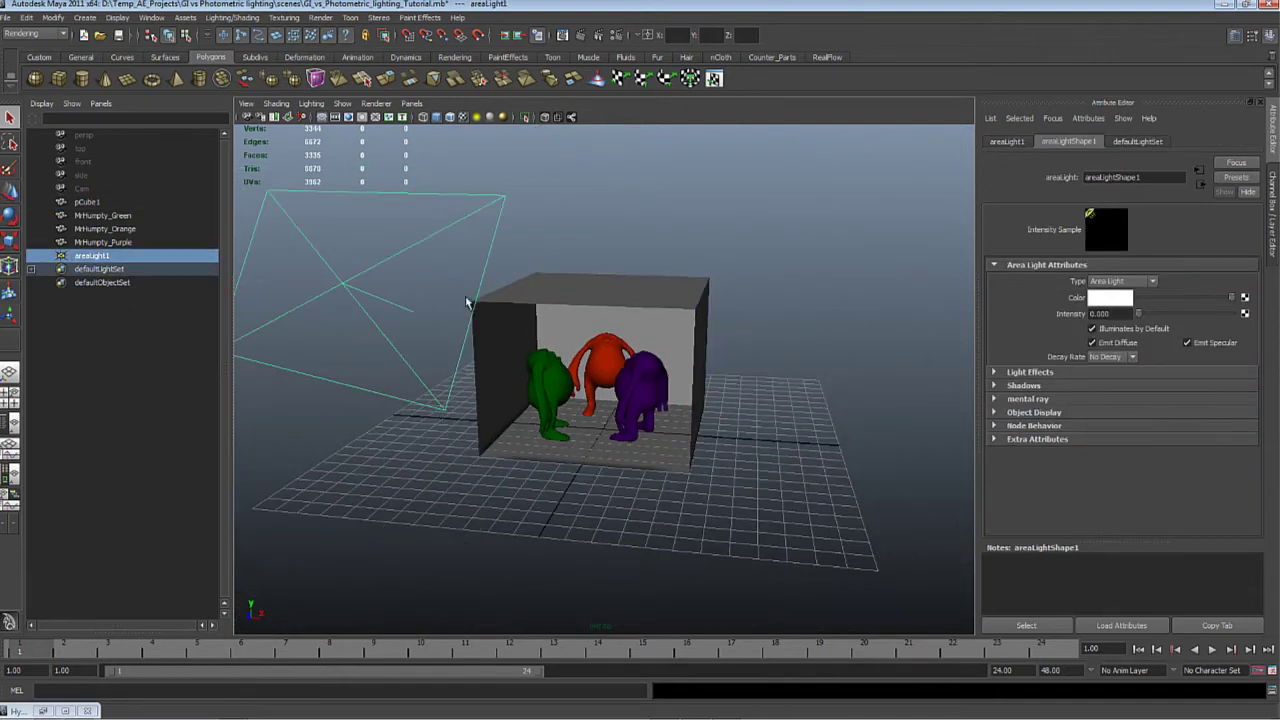
pyautogui.keyDown('alt'); pyautogui.moveTo(534, 220); pyautogui.dragTo(487, 284); pyautogui.keyUp('alt')
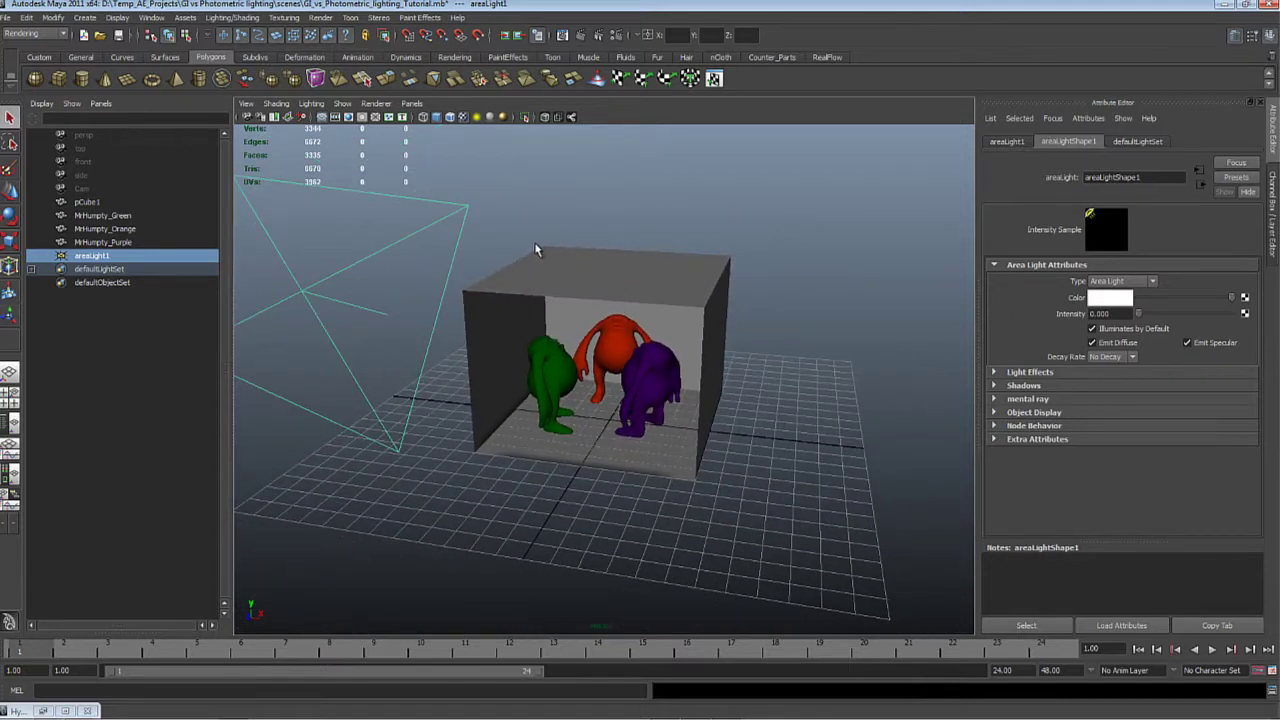
pyautogui.keyDown('alt'); pyautogui.moveTo(535, 249); pyautogui.dragTo(595, 260, button='right'); pyautogui.keyUp('alt')
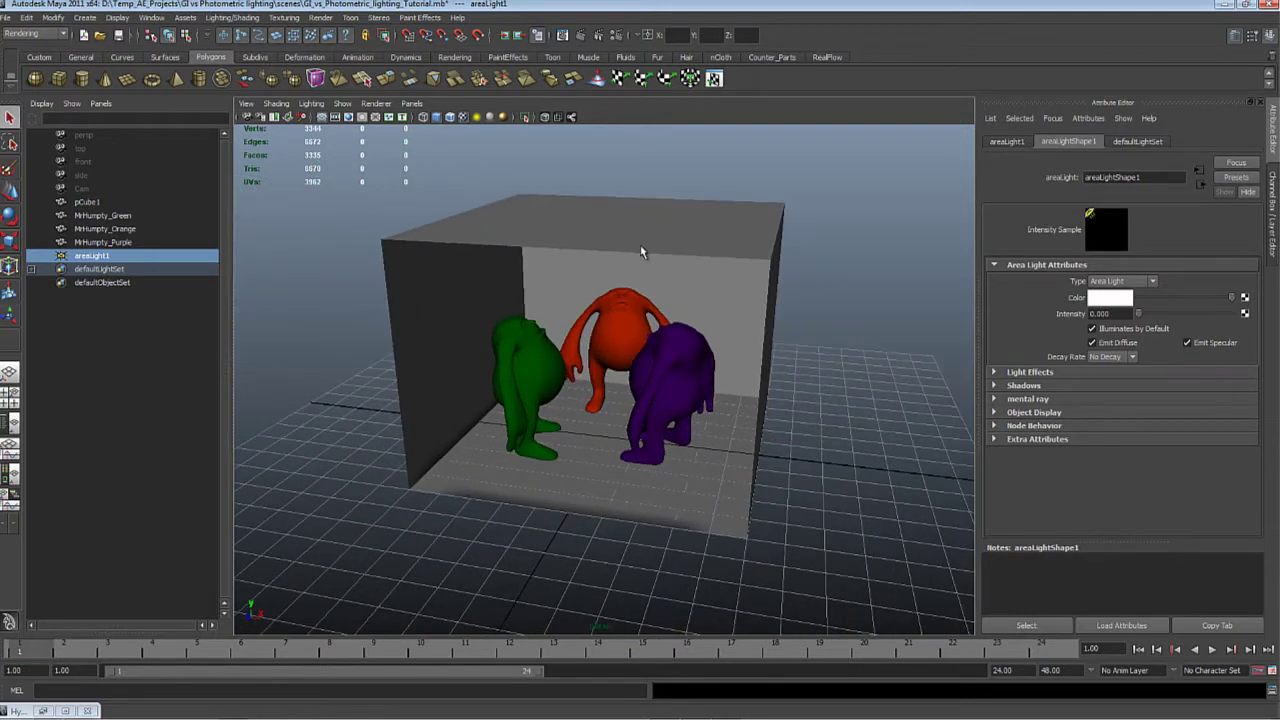
pyautogui.click(72, 189)
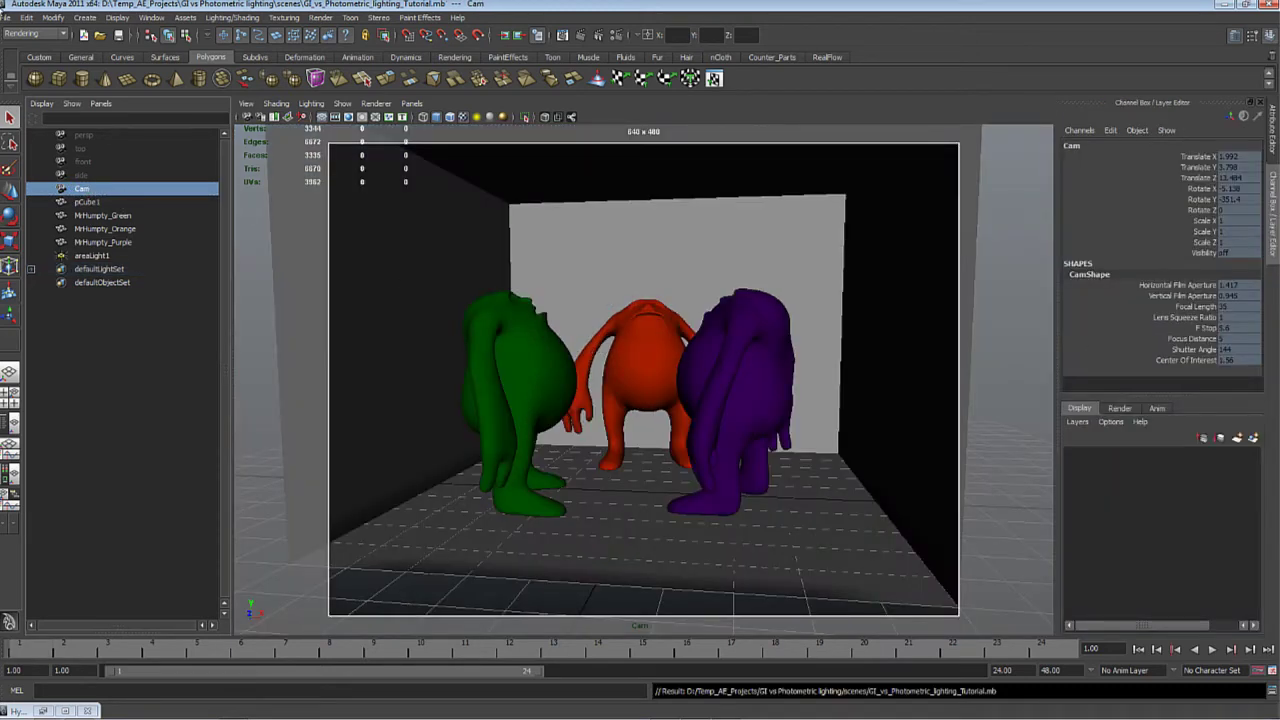
# Step: Save the scene under the new name GI_Tutorial.mb
pyautogui.click(6, 17)
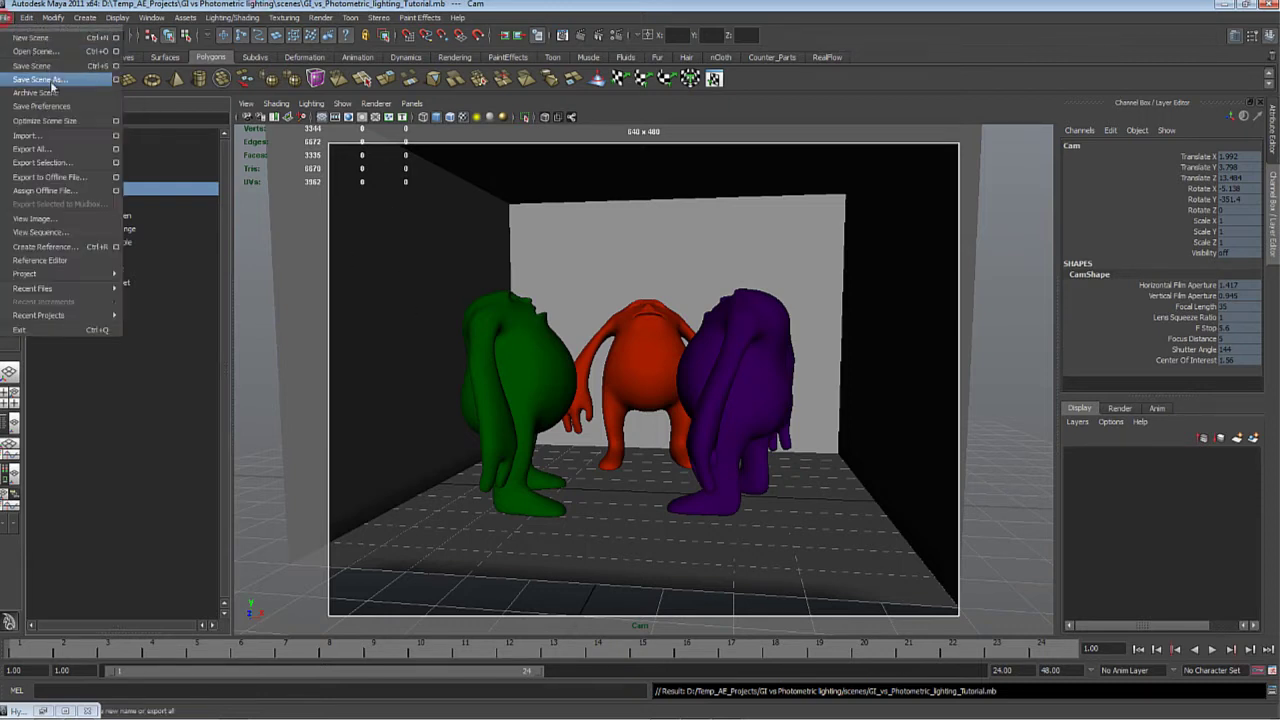
pyautogui.click(53, 88)
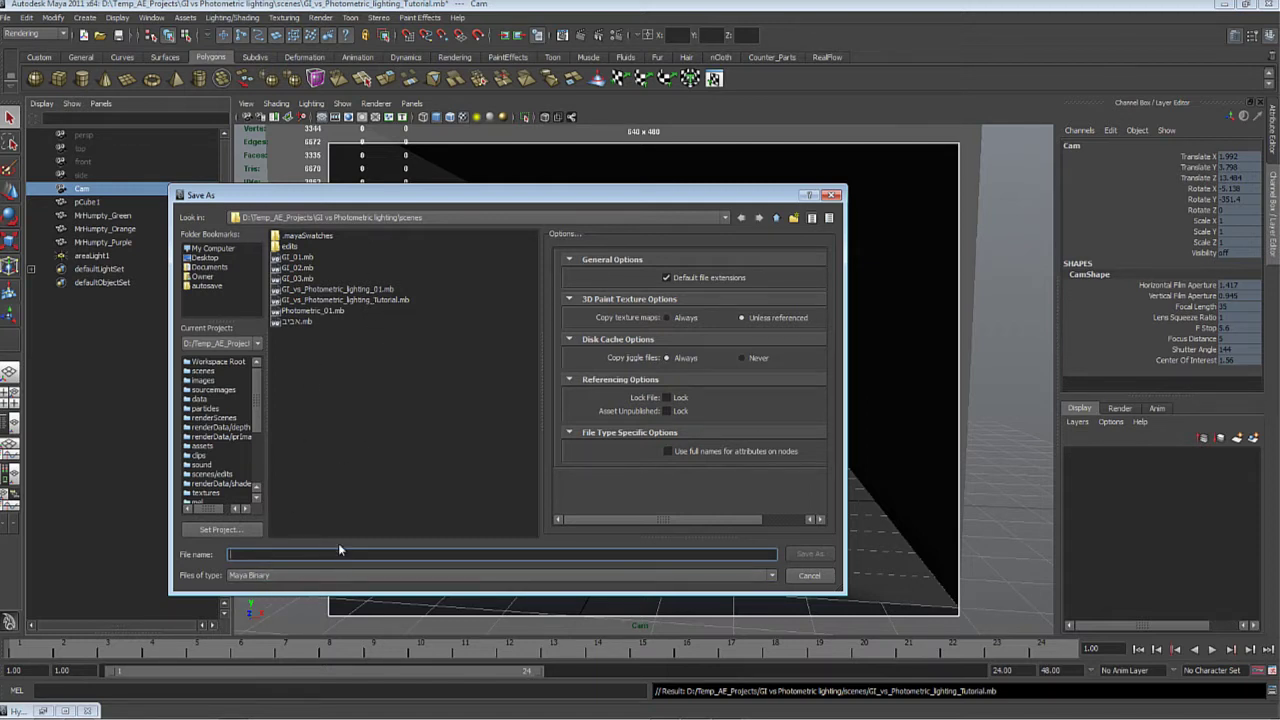
pyautogui.write('GI')
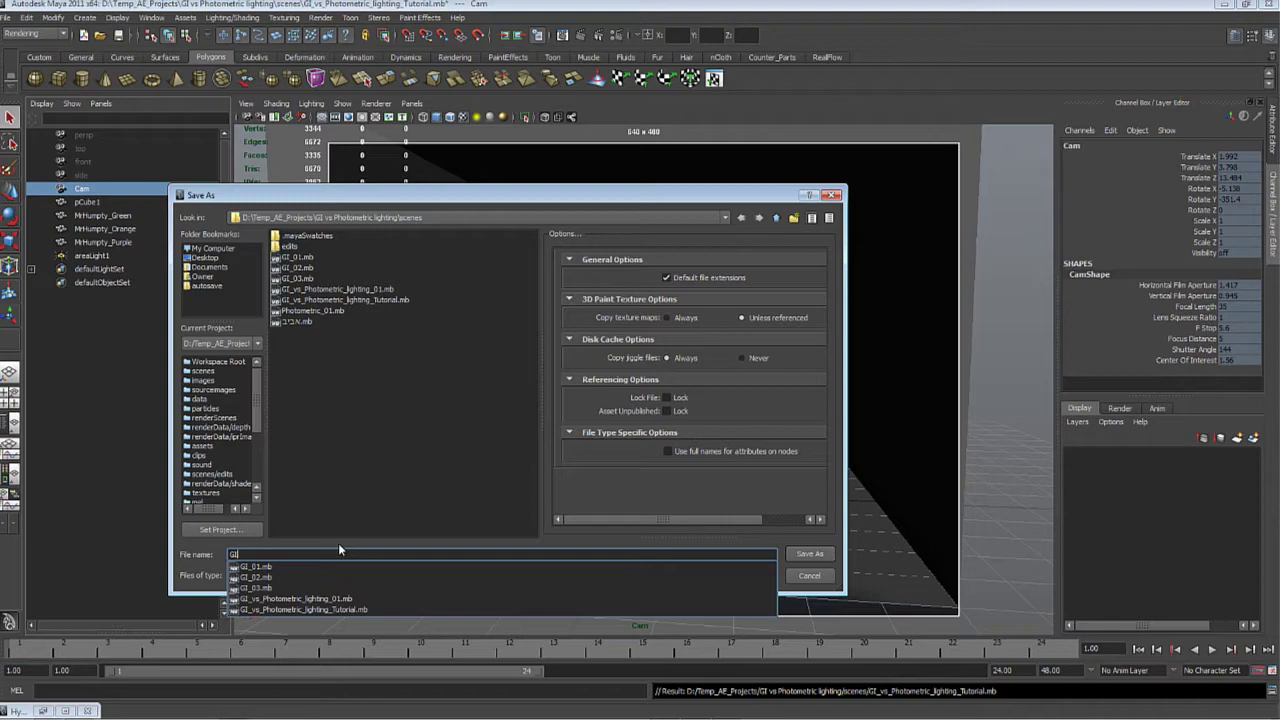
pyautogui.write('_1utorial')
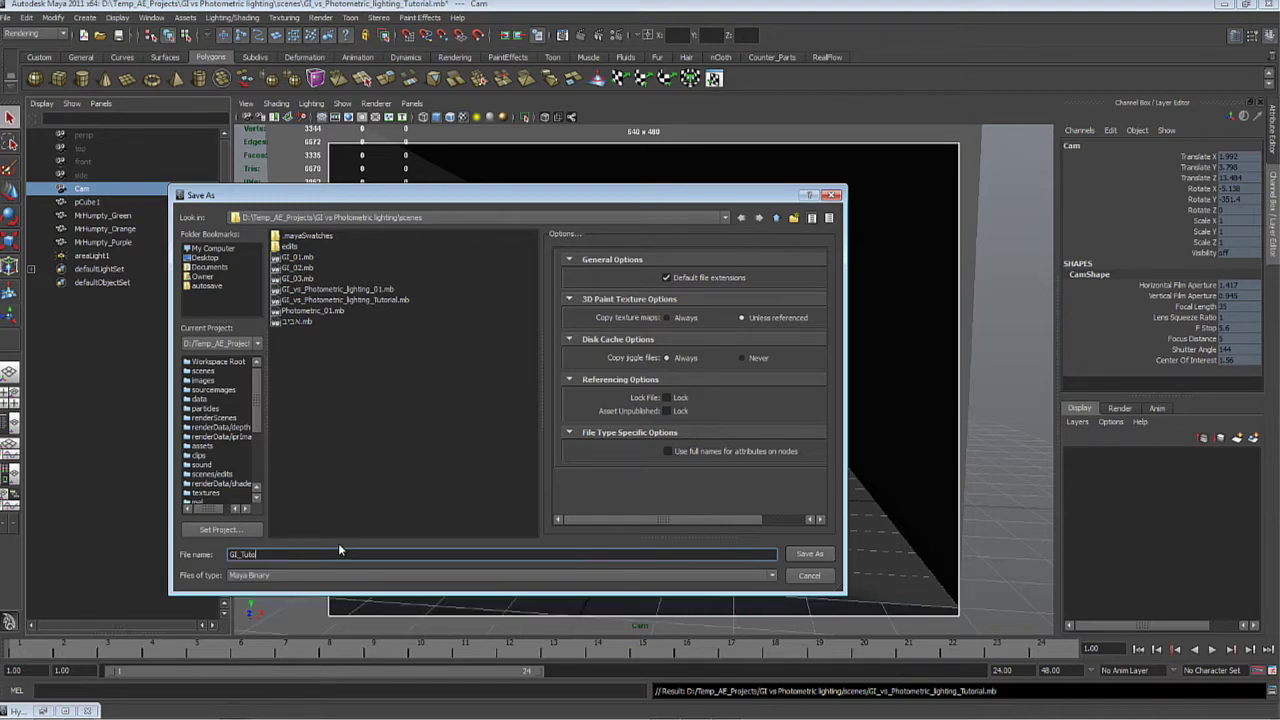
pyautogui.press('Return')
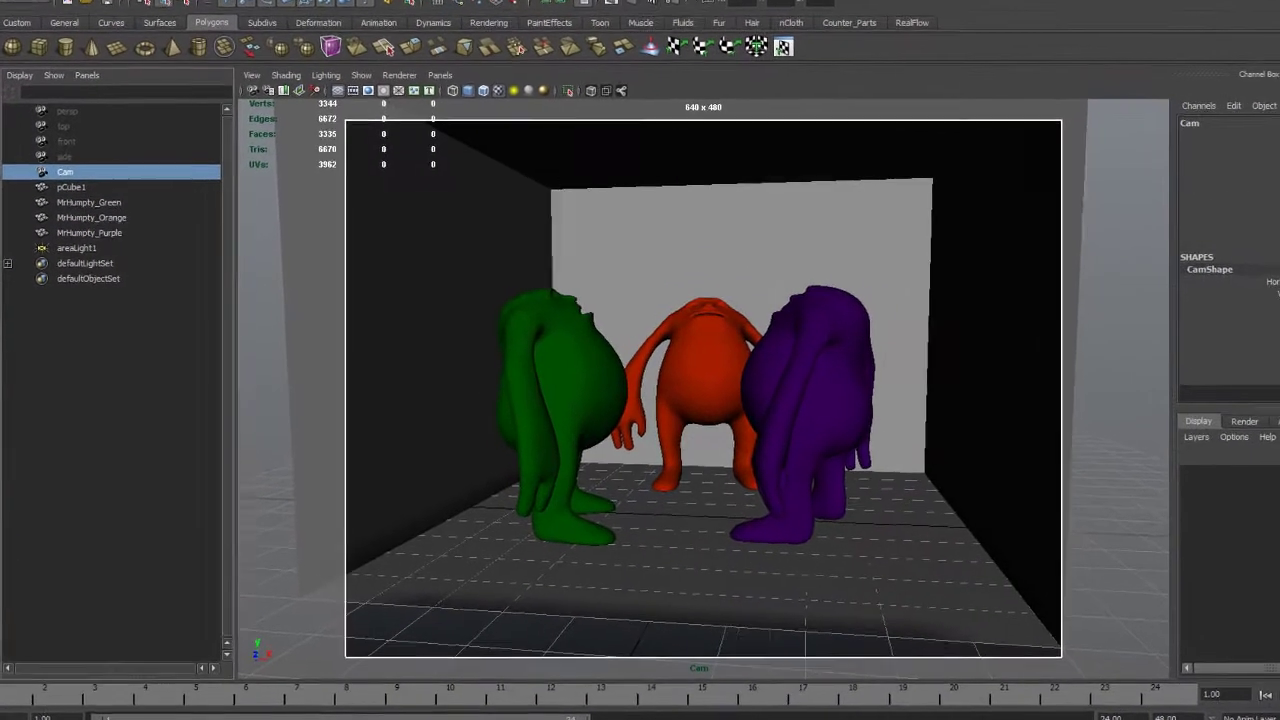
# Step: Make mental ray the renderer and enable colour management with an sRGB output profile
pyautogui.click(559, 17)
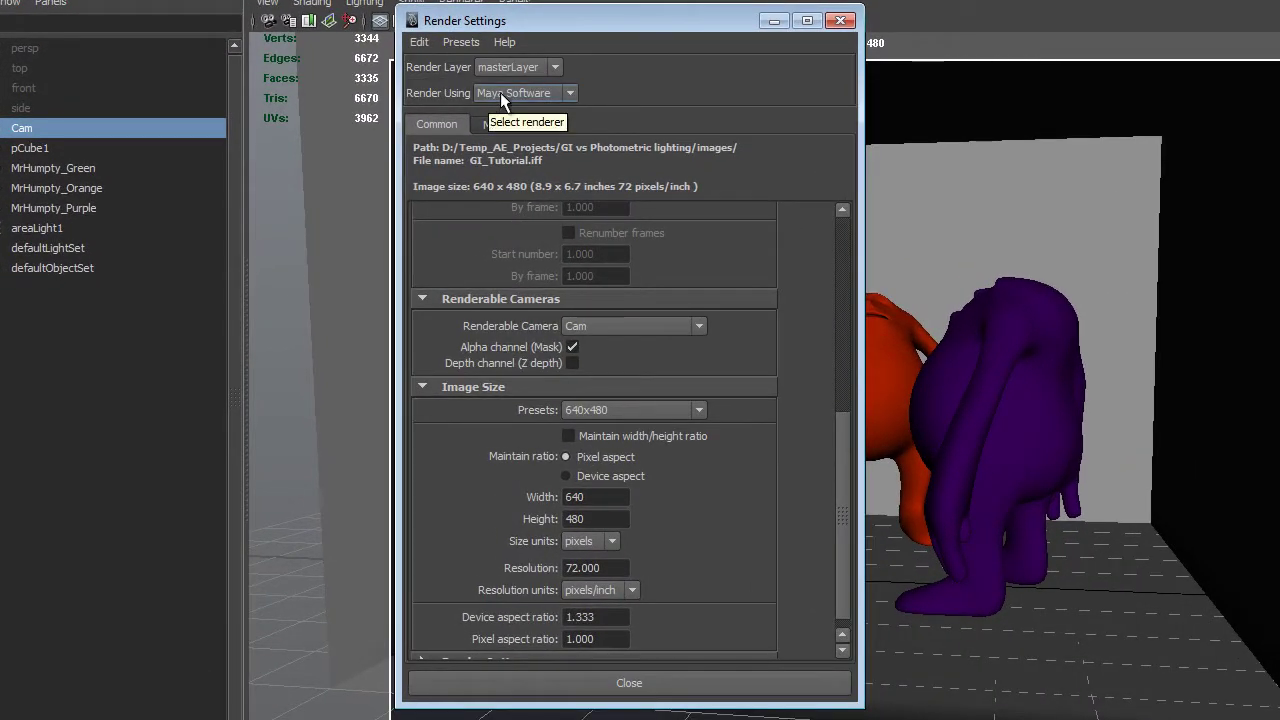
pyautogui.click(503, 93)
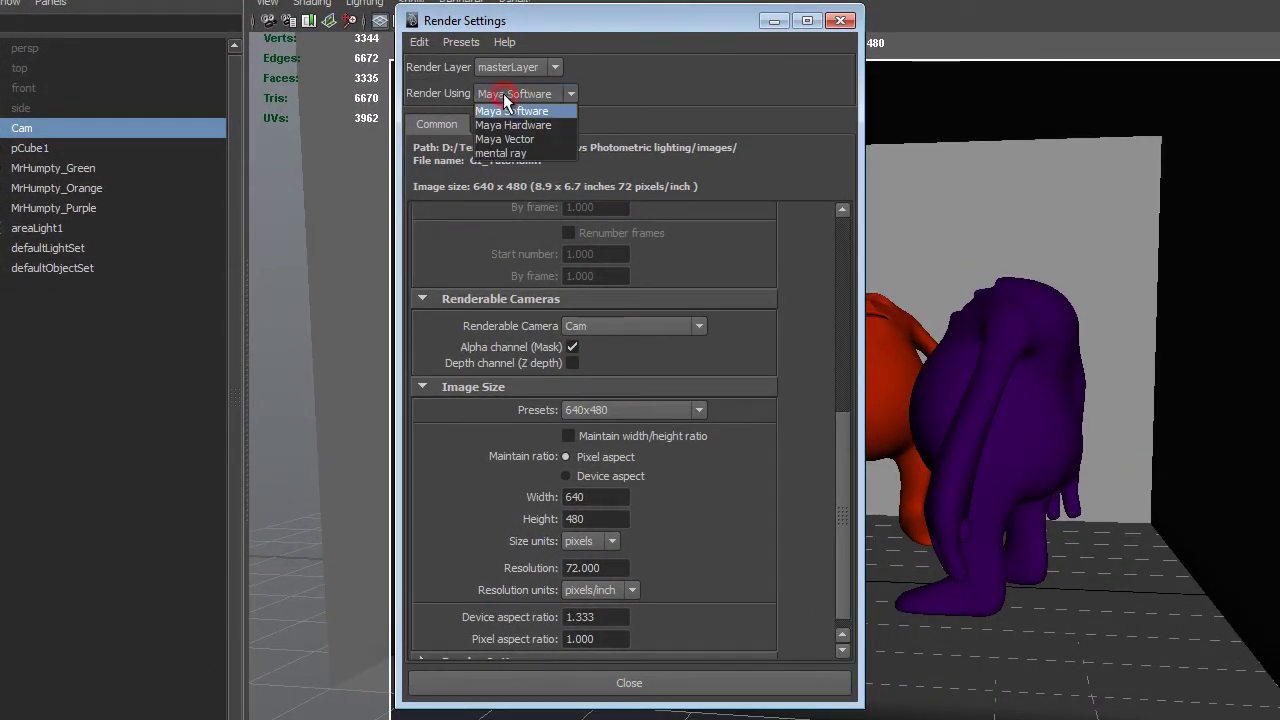
pyautogui.click(528, 153)
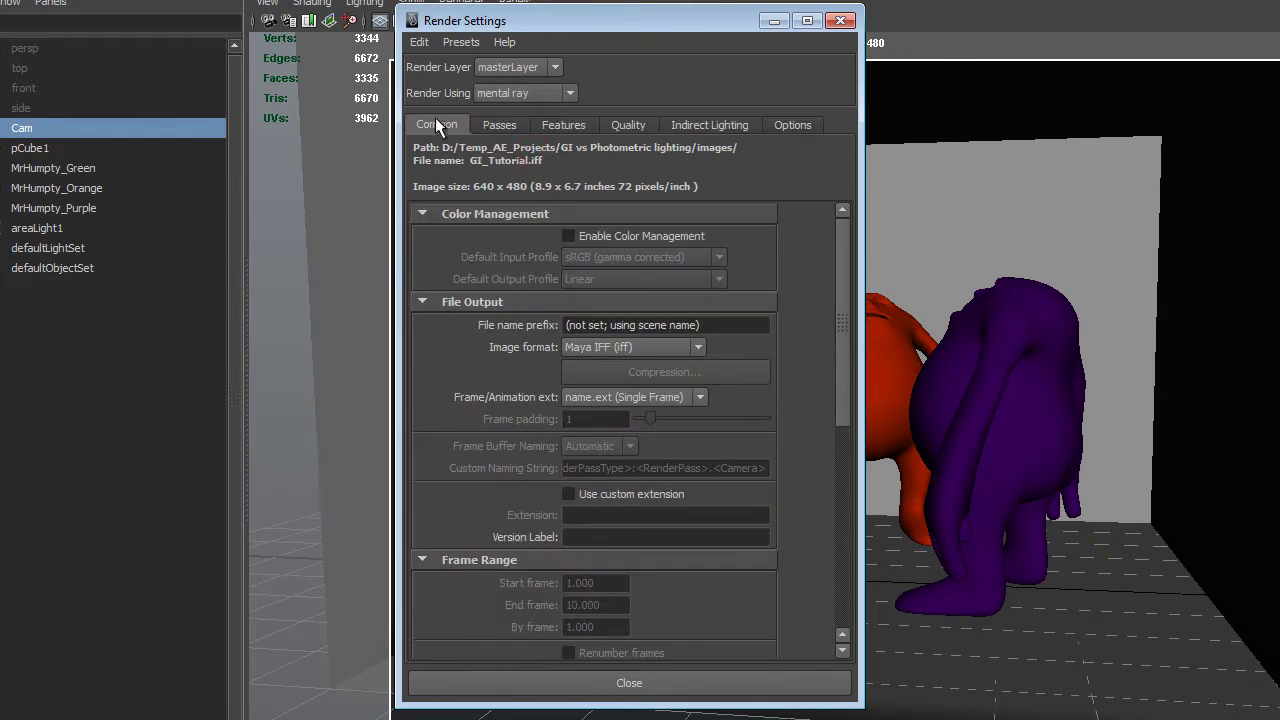
pyautogui.click(577, 236)
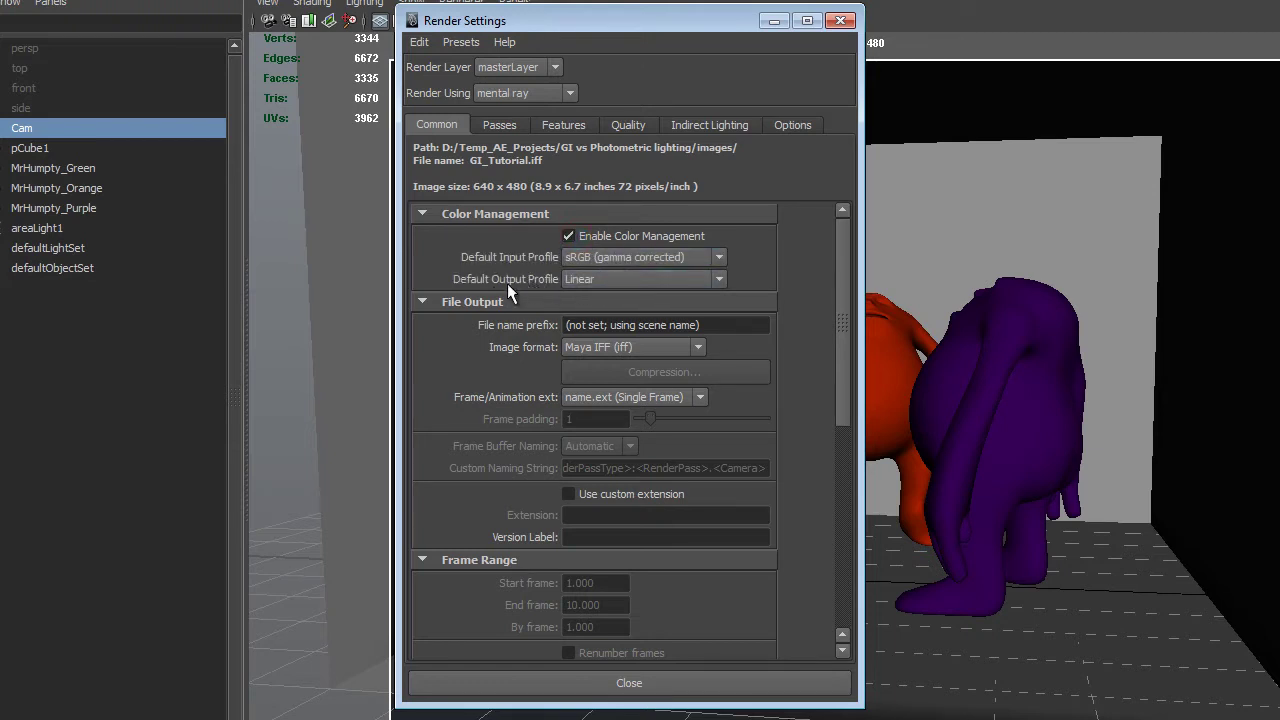
pyautogui.click(630, 279)
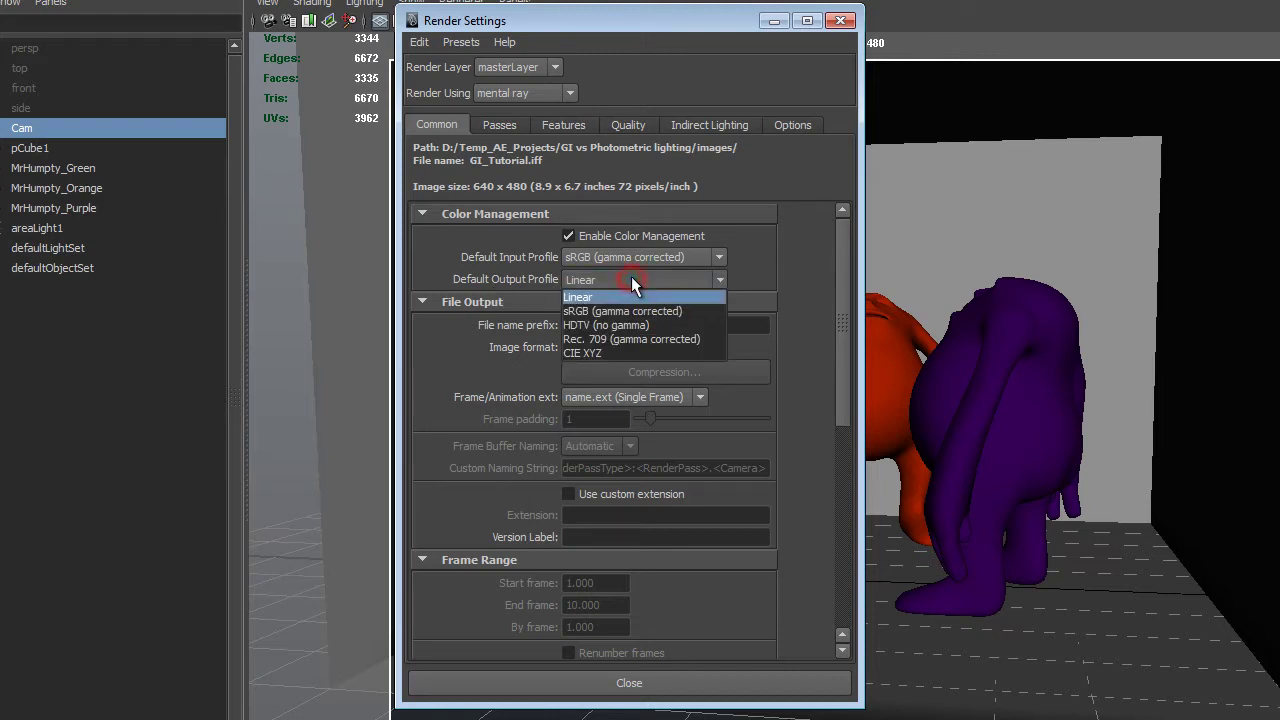
pyautogui.click(640, 310)
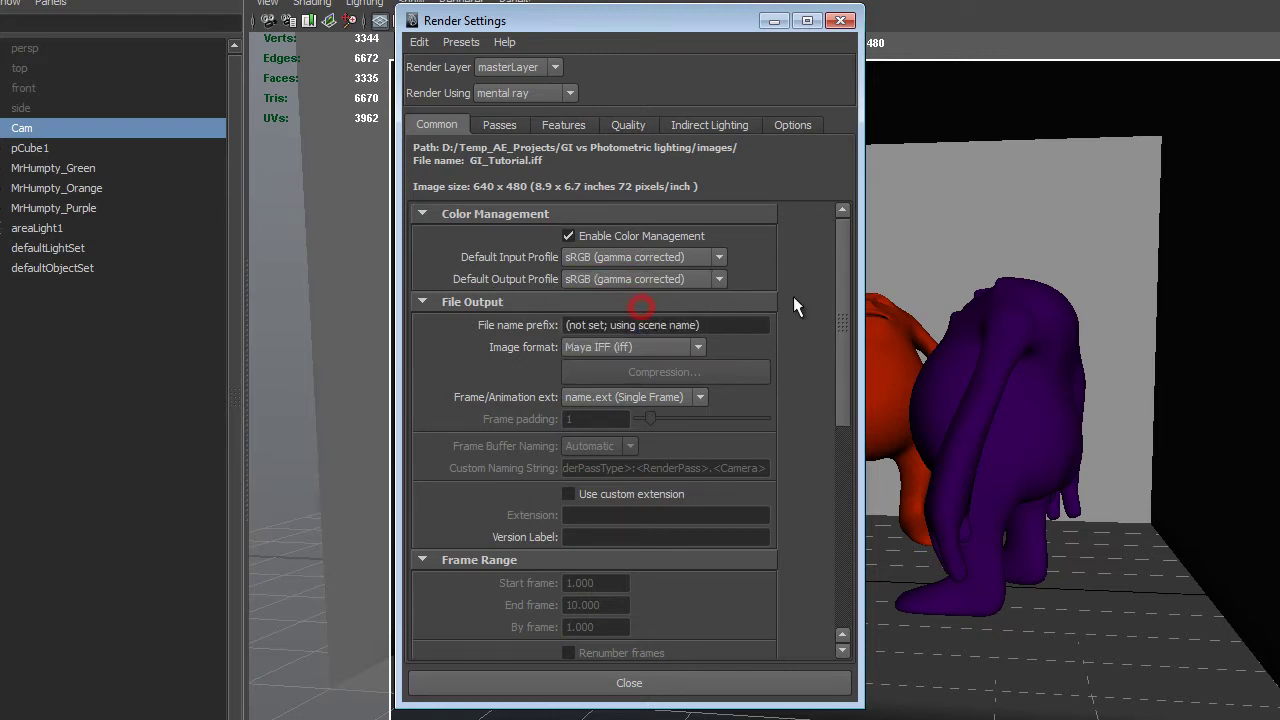
# Step: Set the image format to OpenEXR and the image size preset to HD 720 (1280x720)
pyautogui.click(650, 346)
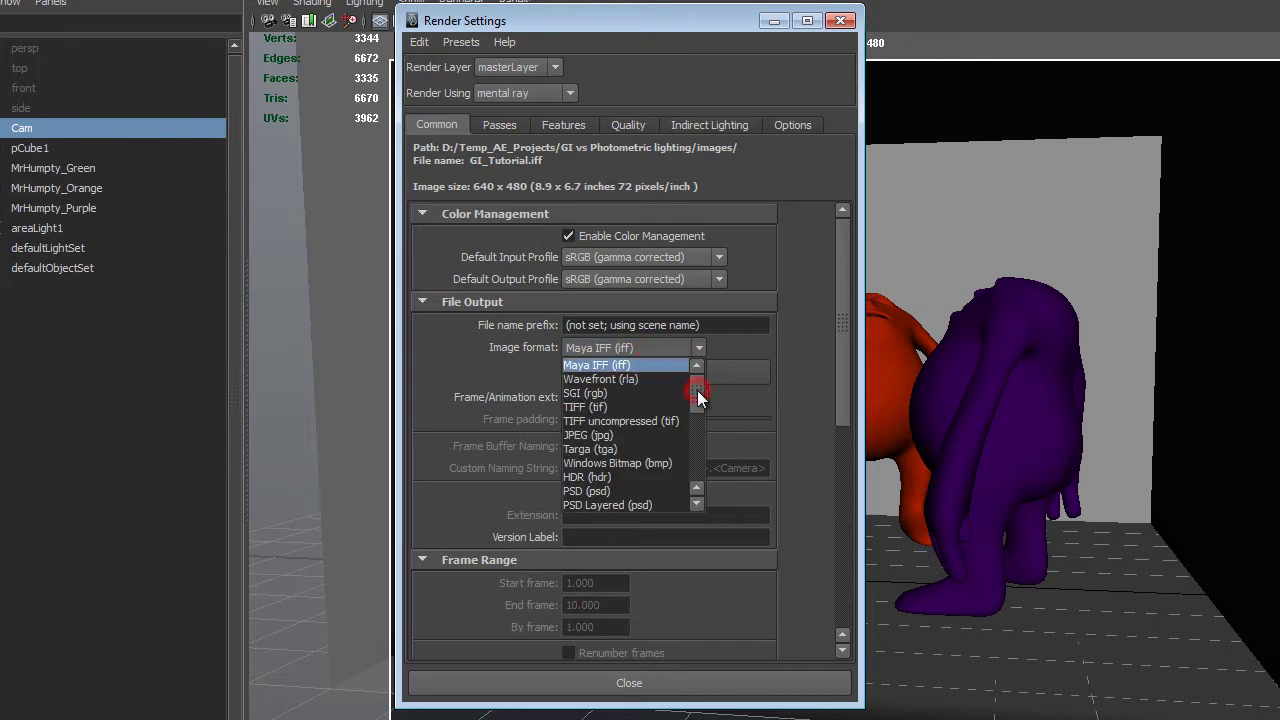
pyautogui.moveTo(697, 390); pyautogui.dragTo(703, 404)
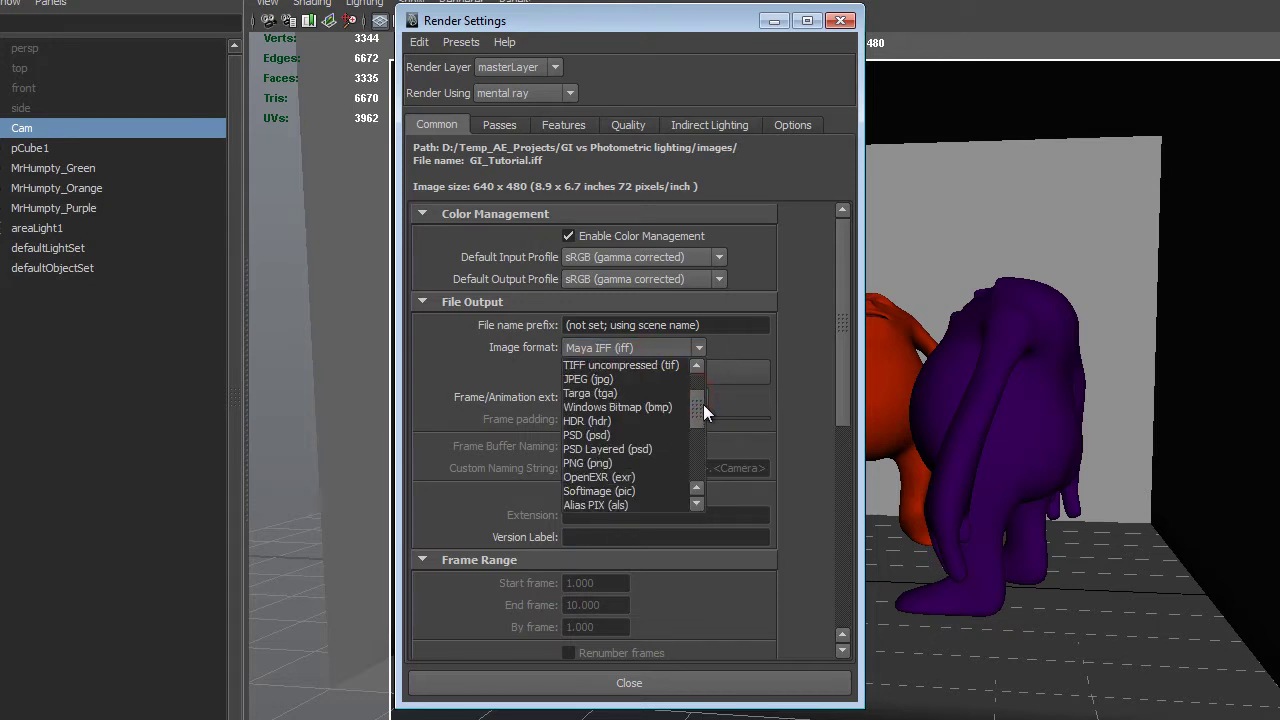
pyautogui.click(648, 477)
pyautogui.scroll(-5, 645, 450)
pyautogui.click(646, 405)
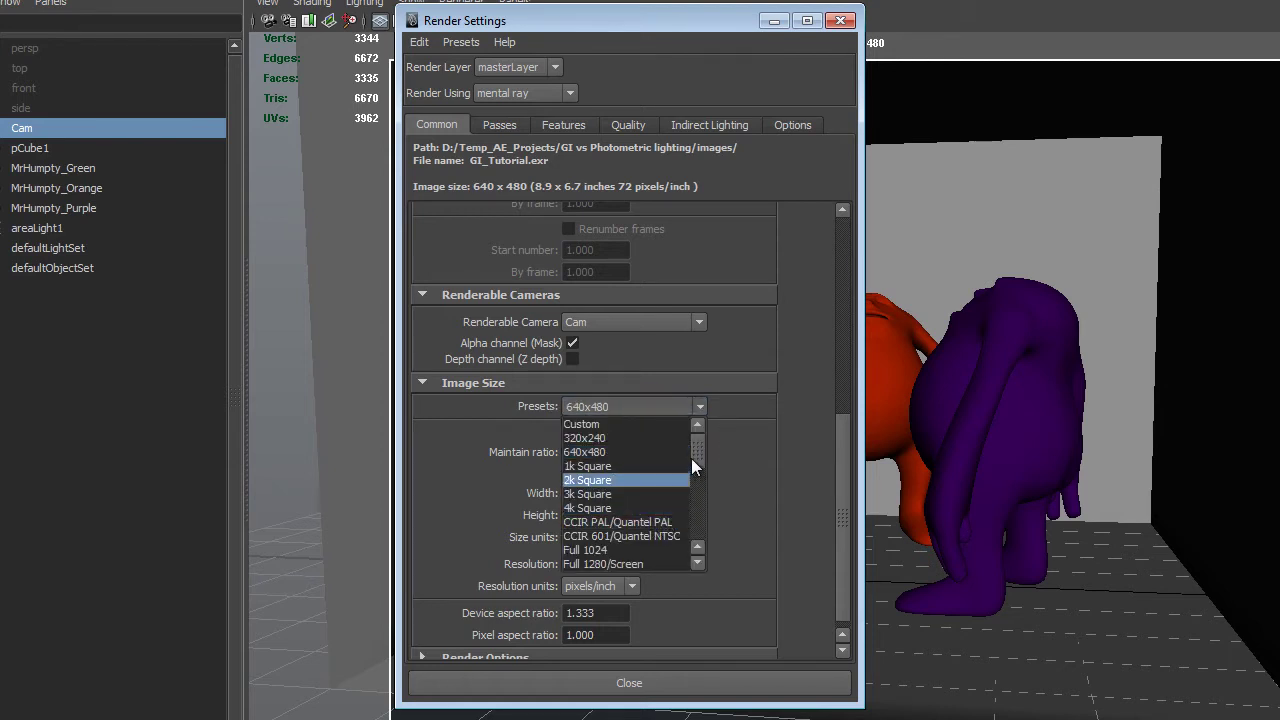
pyautogui.scroll(-2, 699, 467)
pyautogui.click(661, 508)
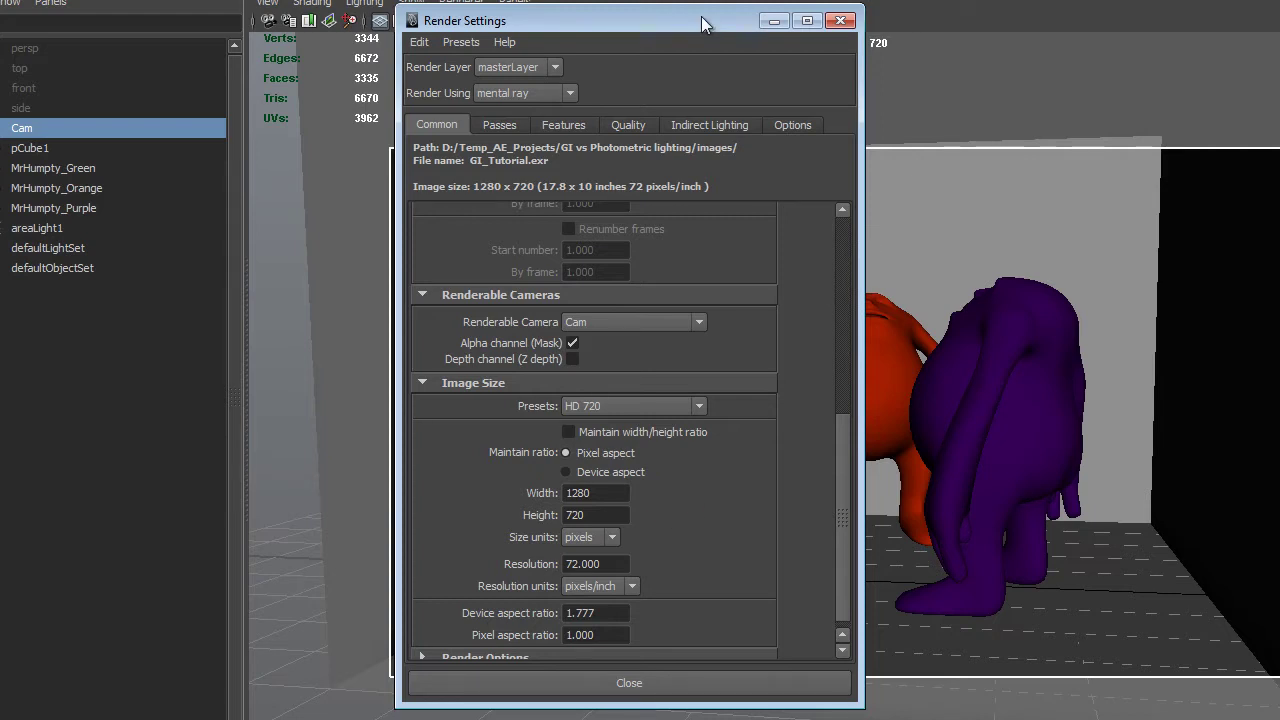
# Step: Turn off Enable Default Light in the Render Options section
pyautogui.moveTo(706, 22); pyautogui.dragTo(616, 38)
pyautogui.moveTo(553, 8); pyautogui.dragTo(814, 24)
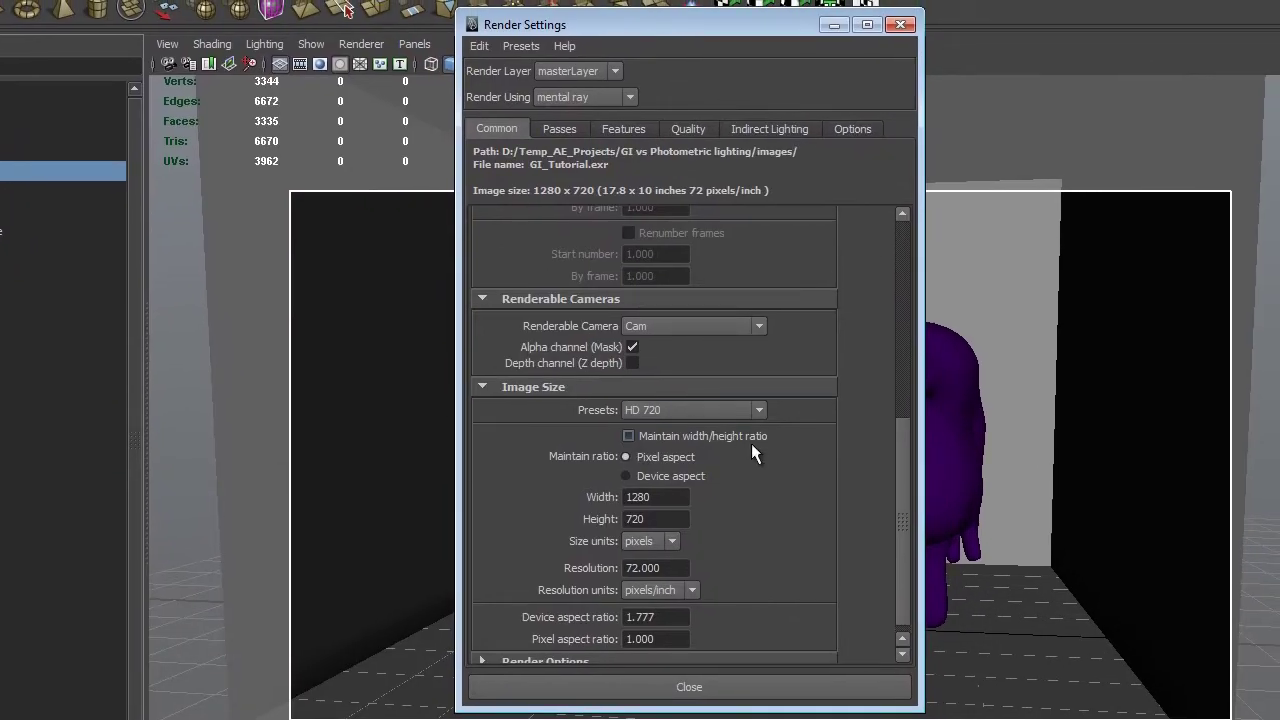
pyautogui.scroll(-1, 527, 655)
pyautogui.click(563, 652)
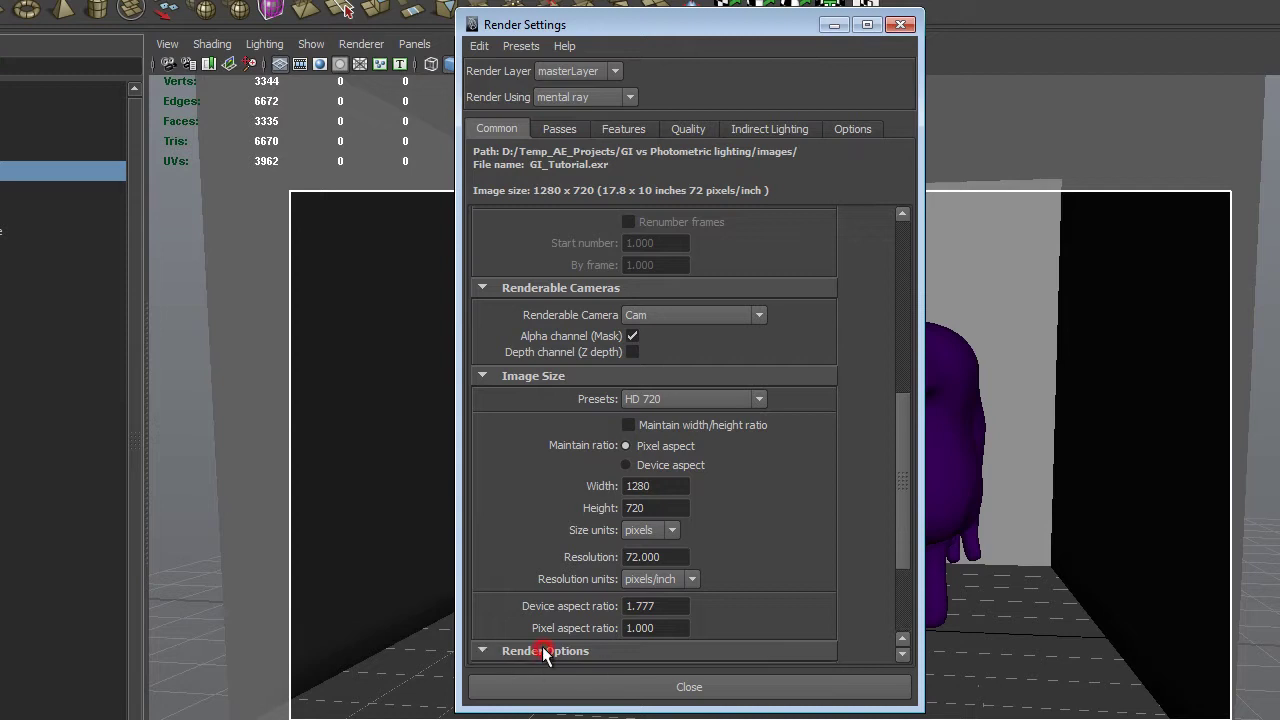
pyautogui.moveTo(899, 450); pyautogui.dragTo(912, 563)
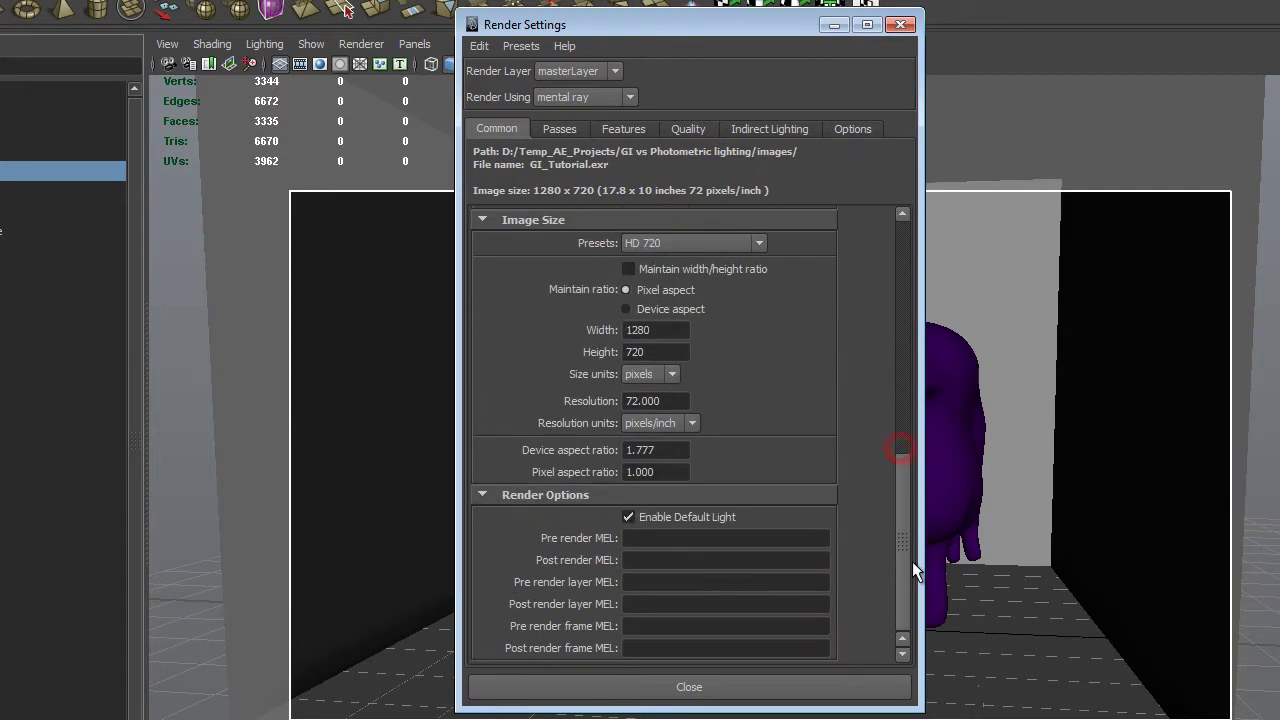
pyautogui.click(628, 518)
pyautogui.click(629, 517)
pyautogui.moveTo(897, 497); pyautogui.dragTo(922, 234)
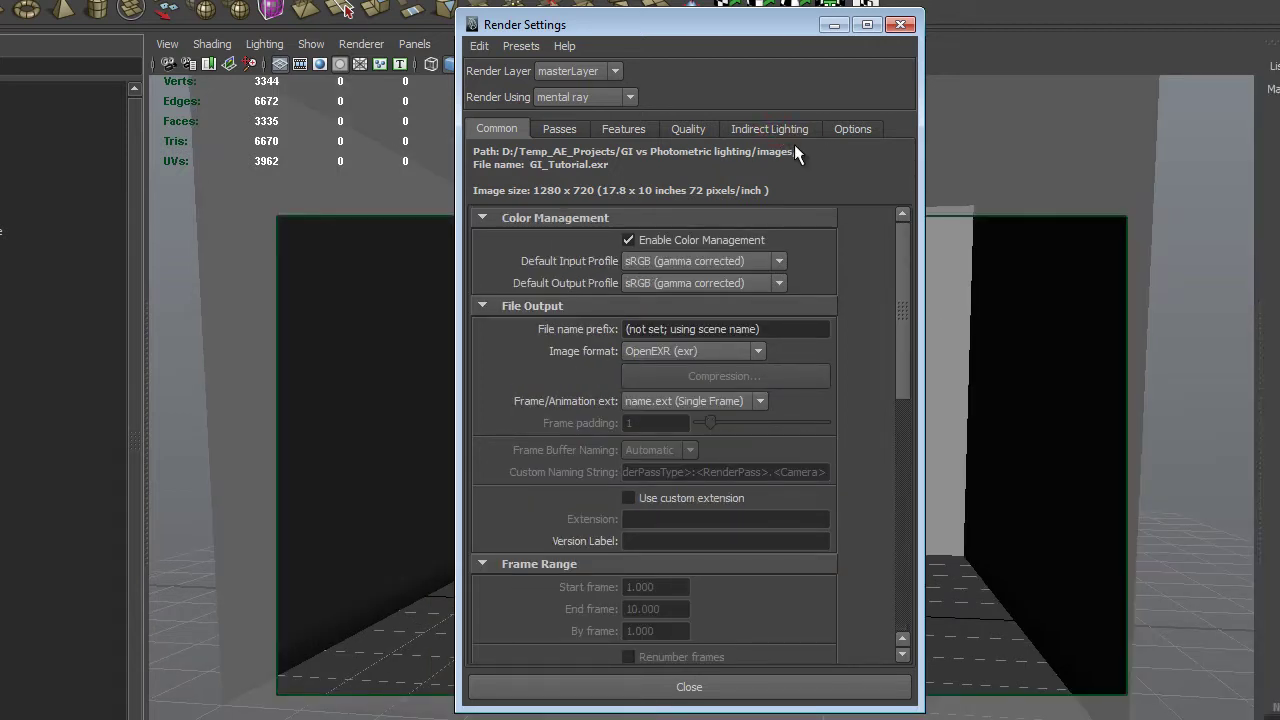
# Step: Review the Global Illumination options, then set the framebuffer Data Type to RGBA (Float) 4x32 Bit
pyautogui.click(799, 128)
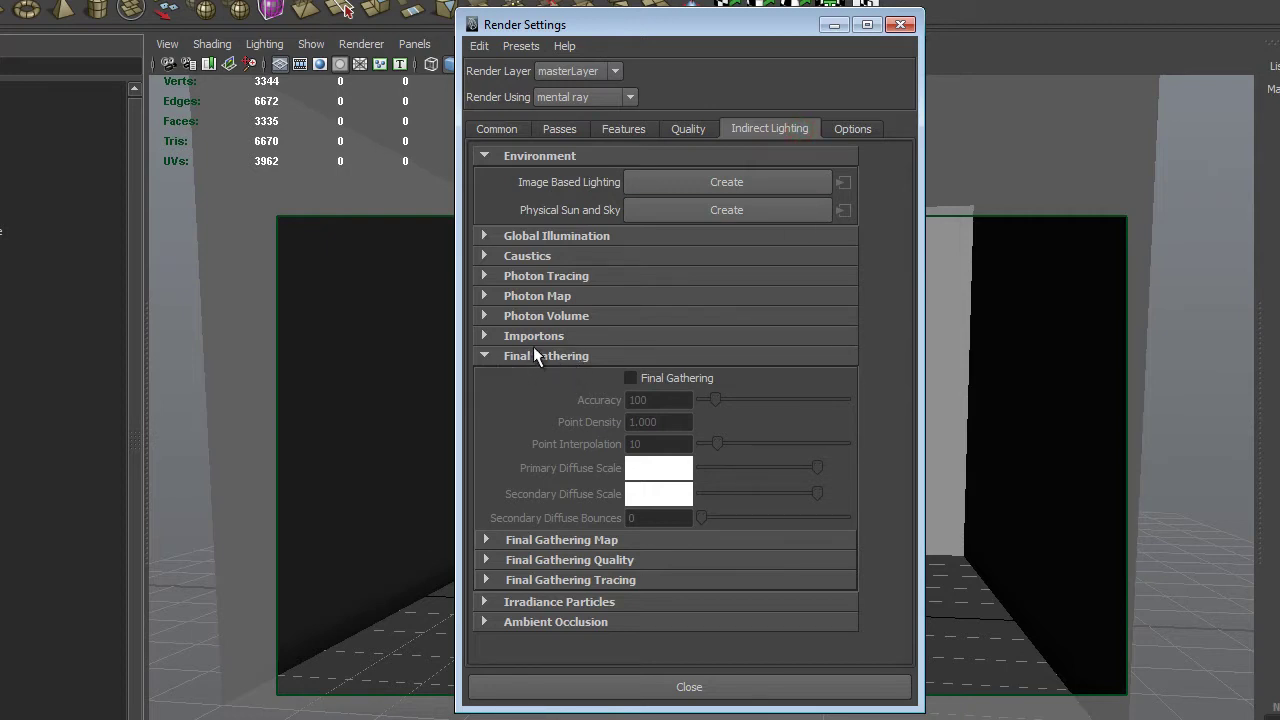
pyautogui.click(556, 234)
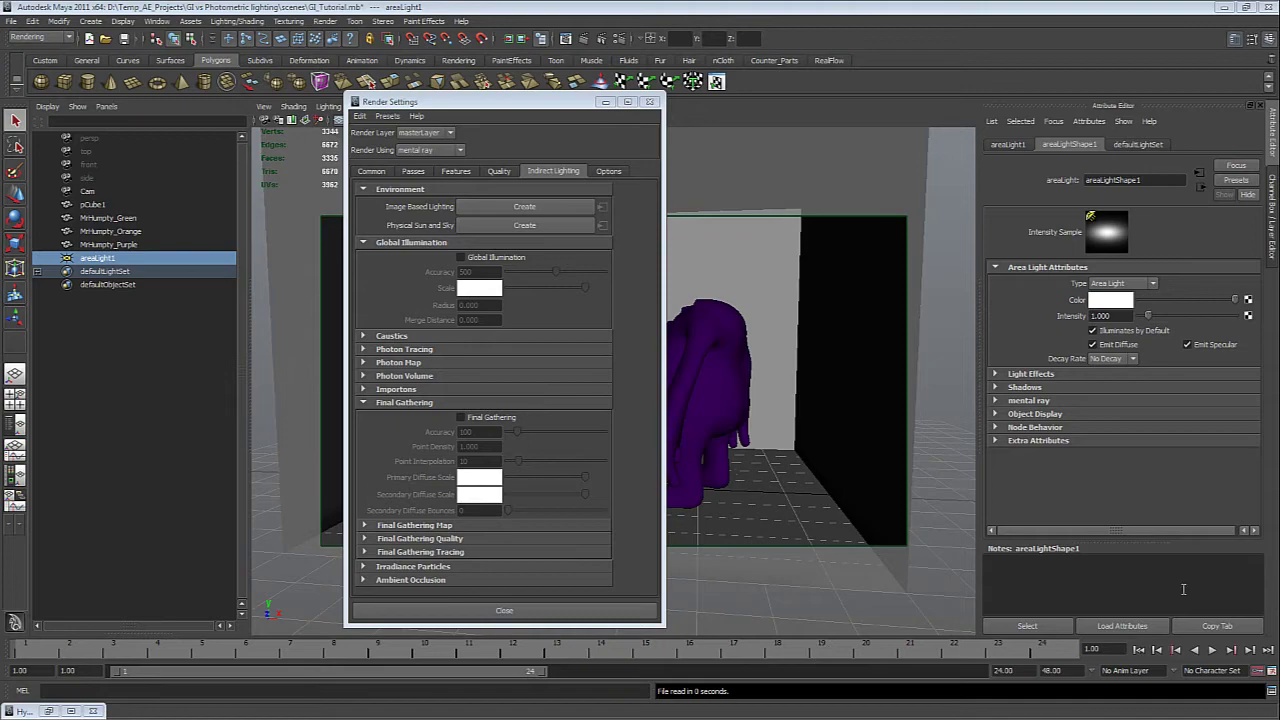
pyautogui.click(499, 170)
pyautogui.scroll(-5, 594, 417)
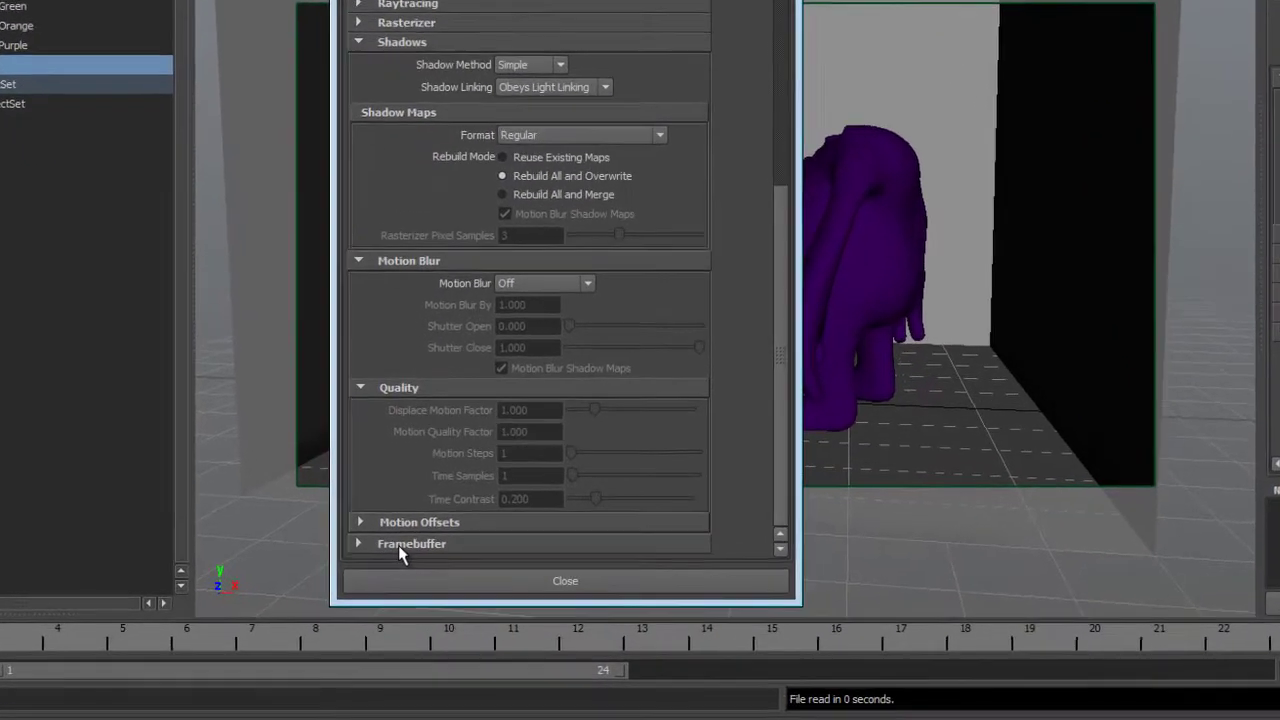
pyautogui.click(399, 553)
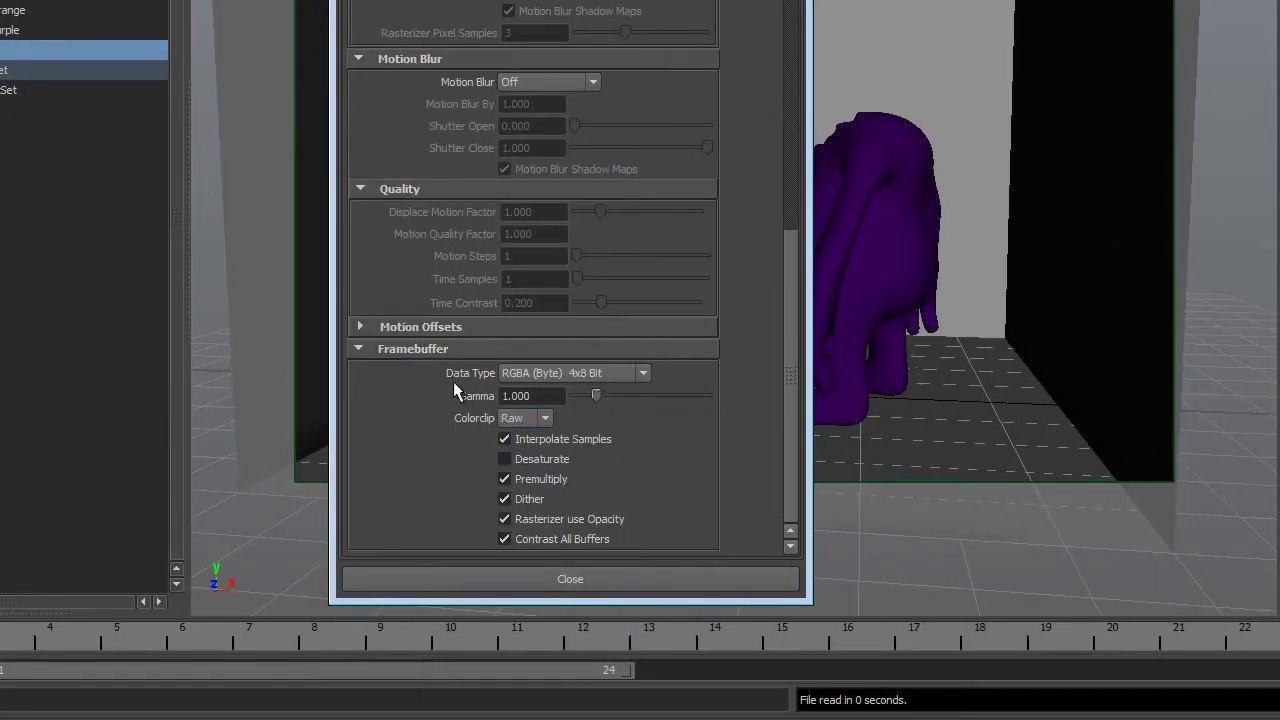
pyautogui.click(609, 372)
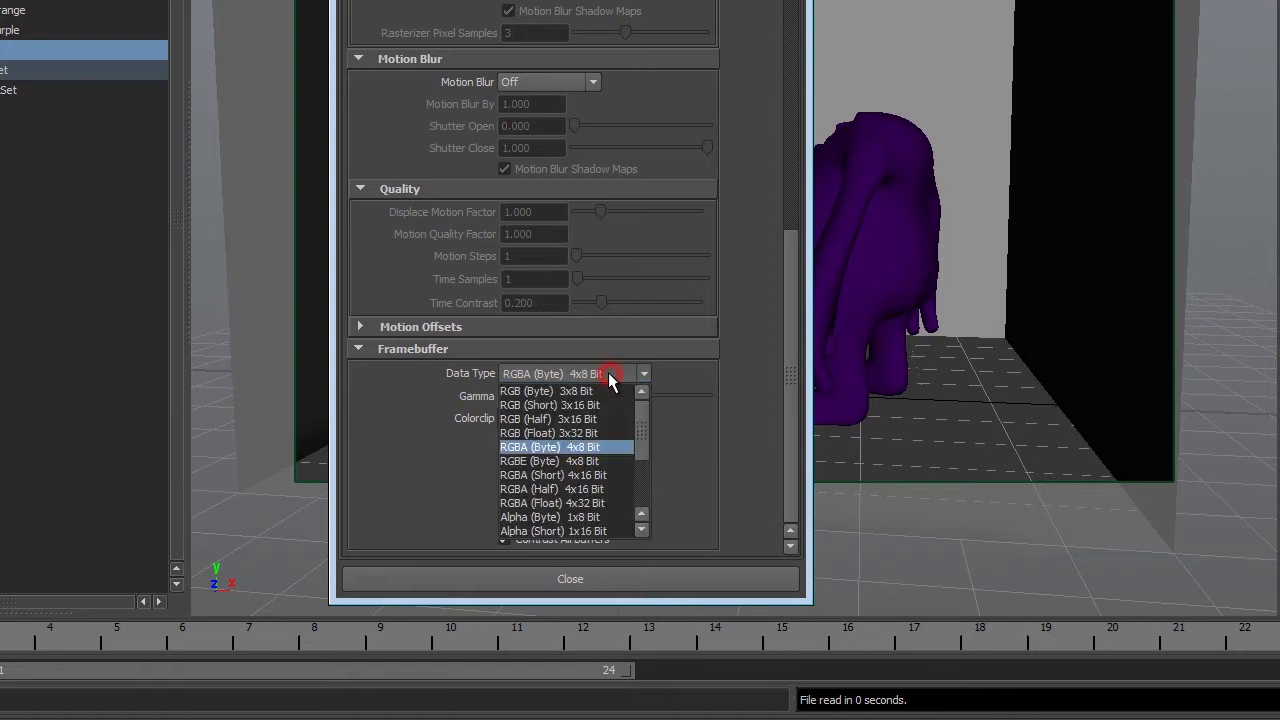
pyautogui.click(599, 504)
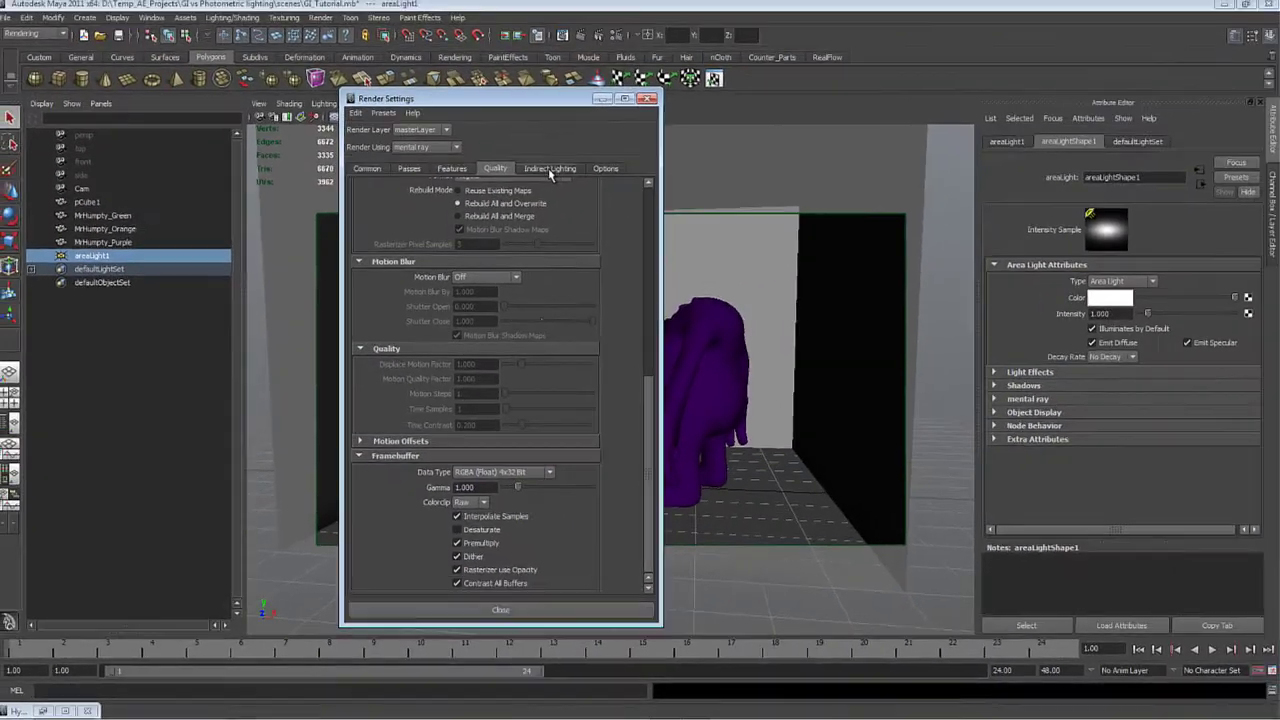
pyautogui.click(548, 168)
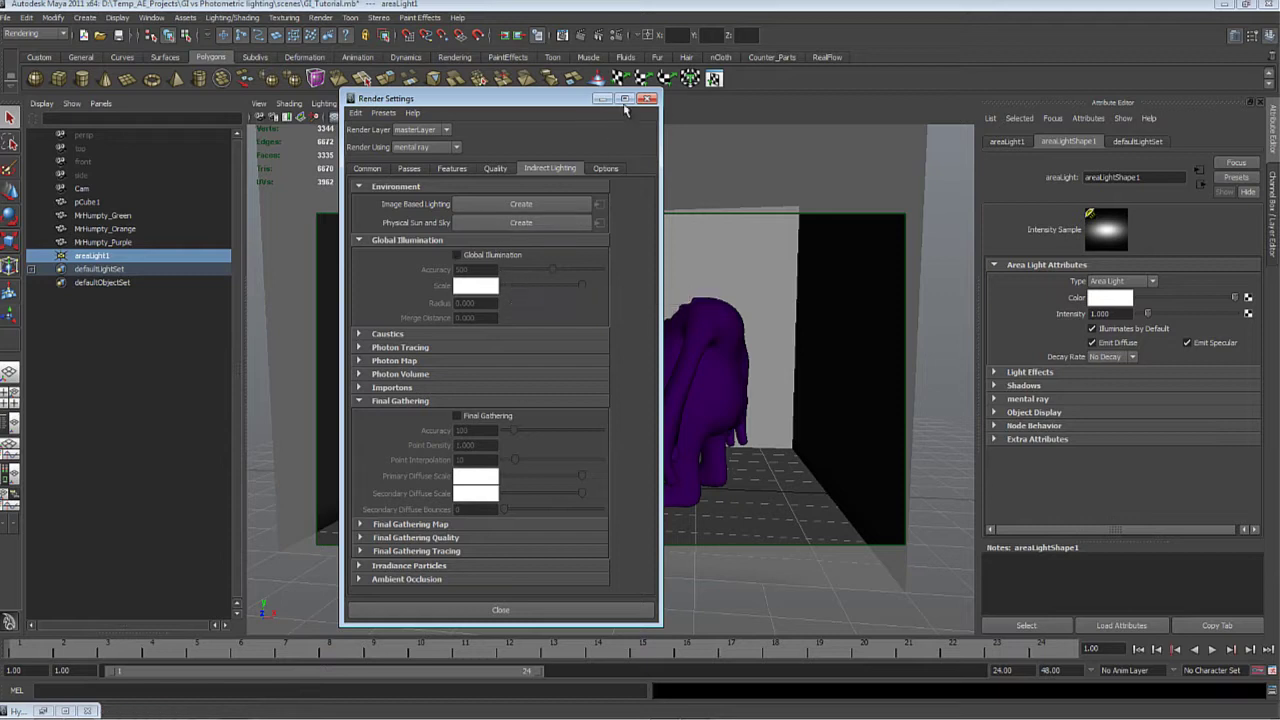
# Step: Check the 640x360 image size on the Common tab, then return to Indirect Lighting
pyautogui.click(367, 168)
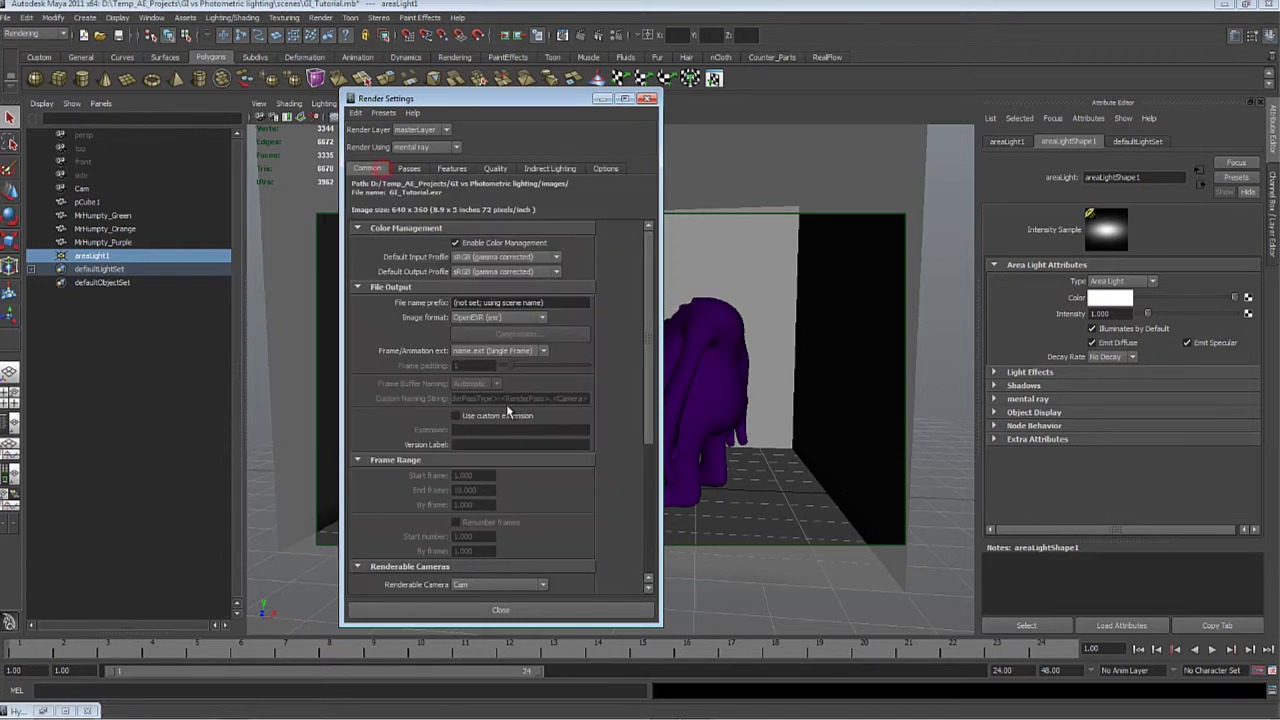
pyautogui.scroll(-3, 506, 404)
pyautogui.scroll(-3, 470, 450)
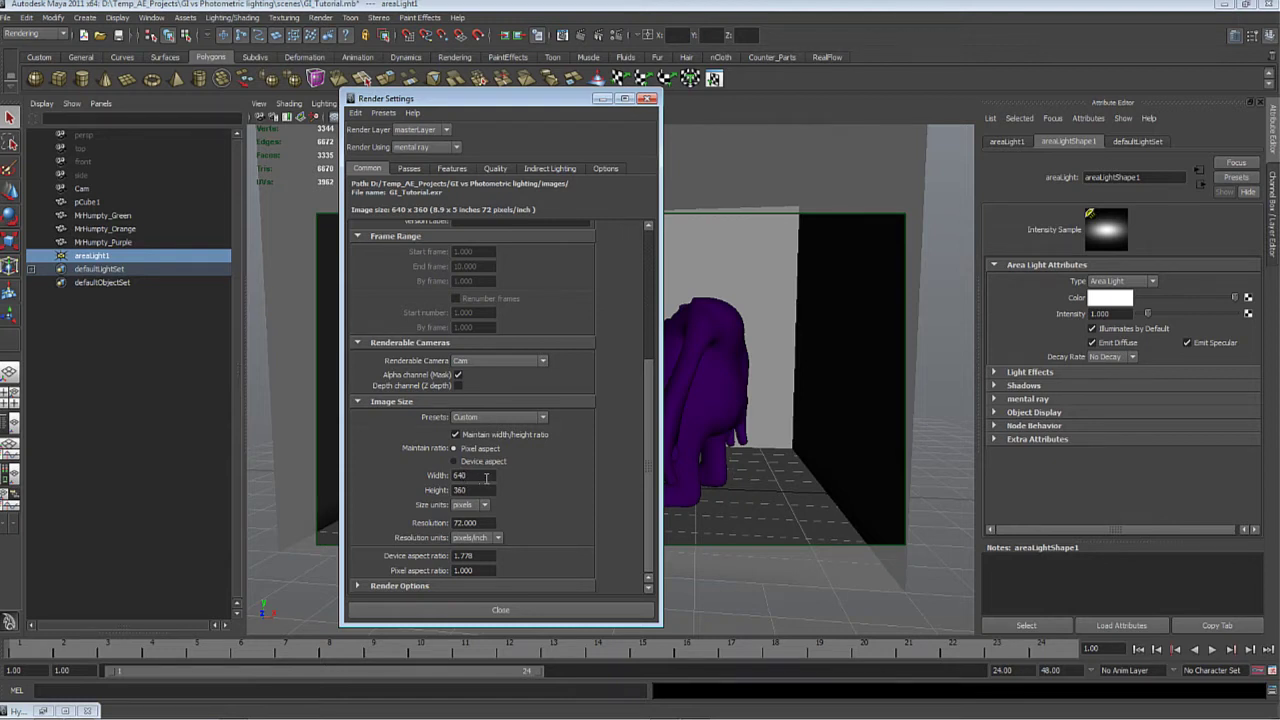
pyautogui.scroll(5, 458, 332)
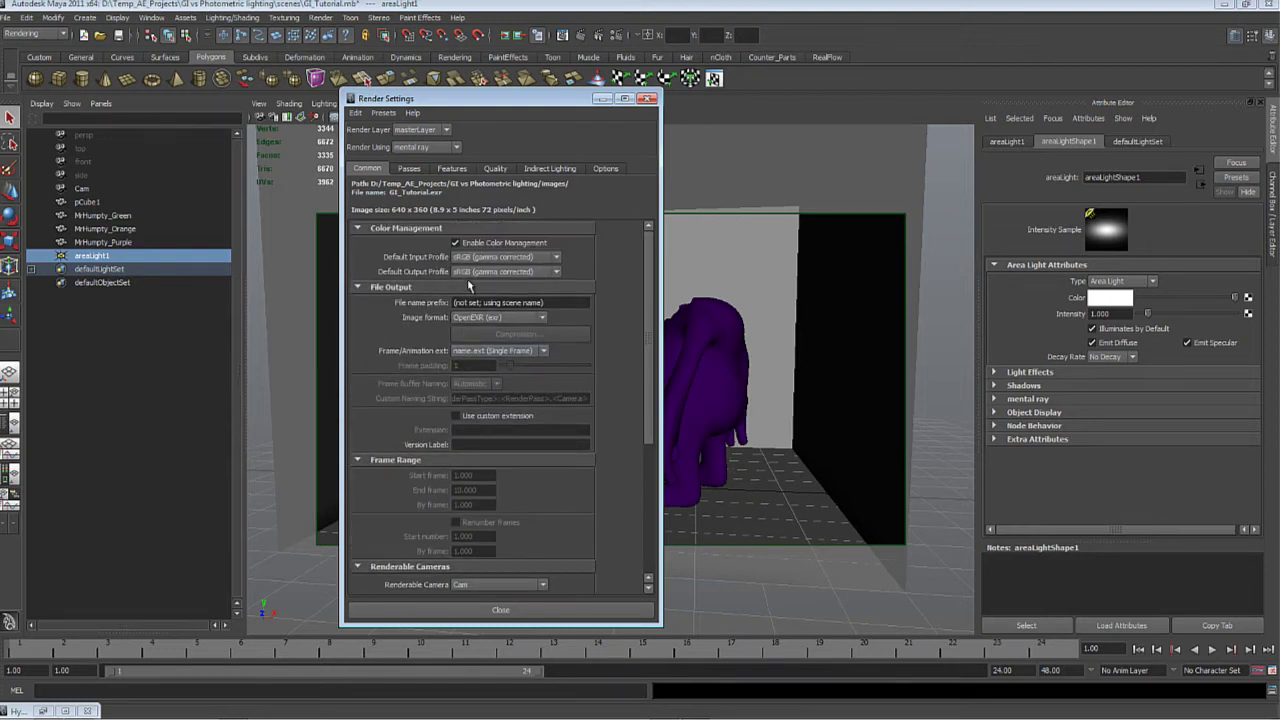
pyautogui.click(550, 168)
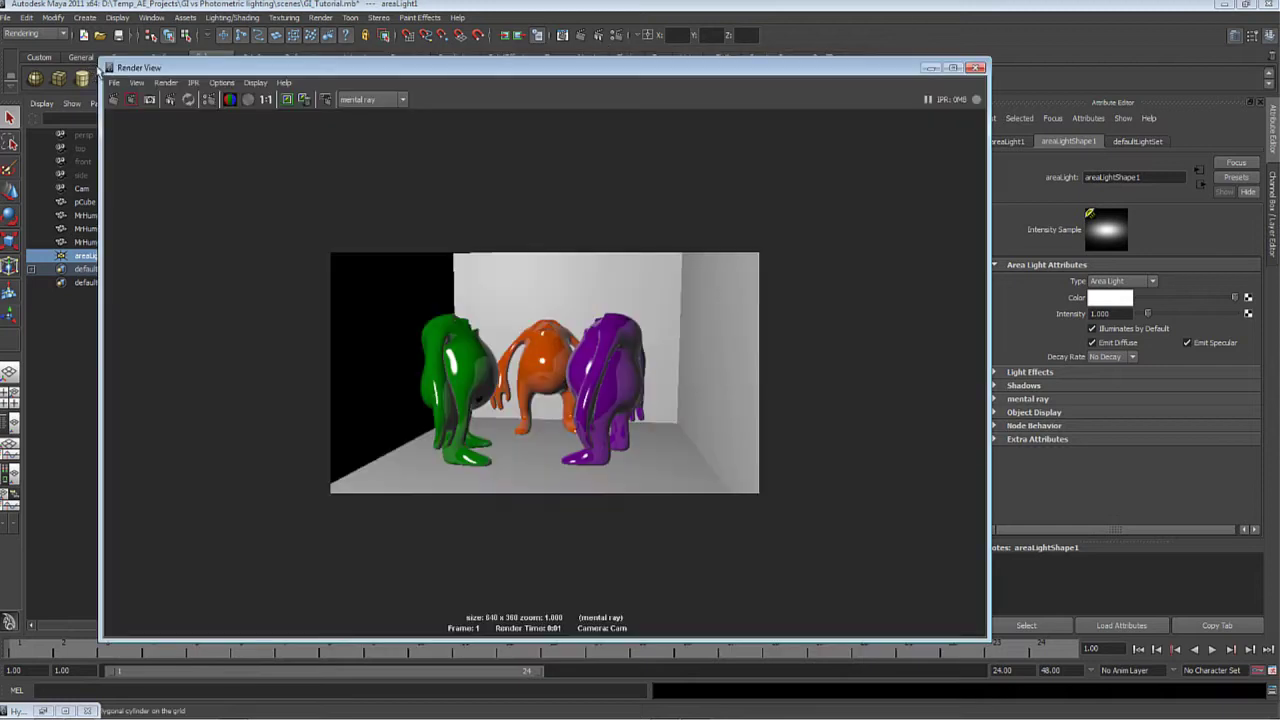
# Step: Shrink and reposition the Render View, keep the first test render, and bring Render Settings forward
pyautogui.moveTo(102, 61); pyautogui.dragTo(398, 231)
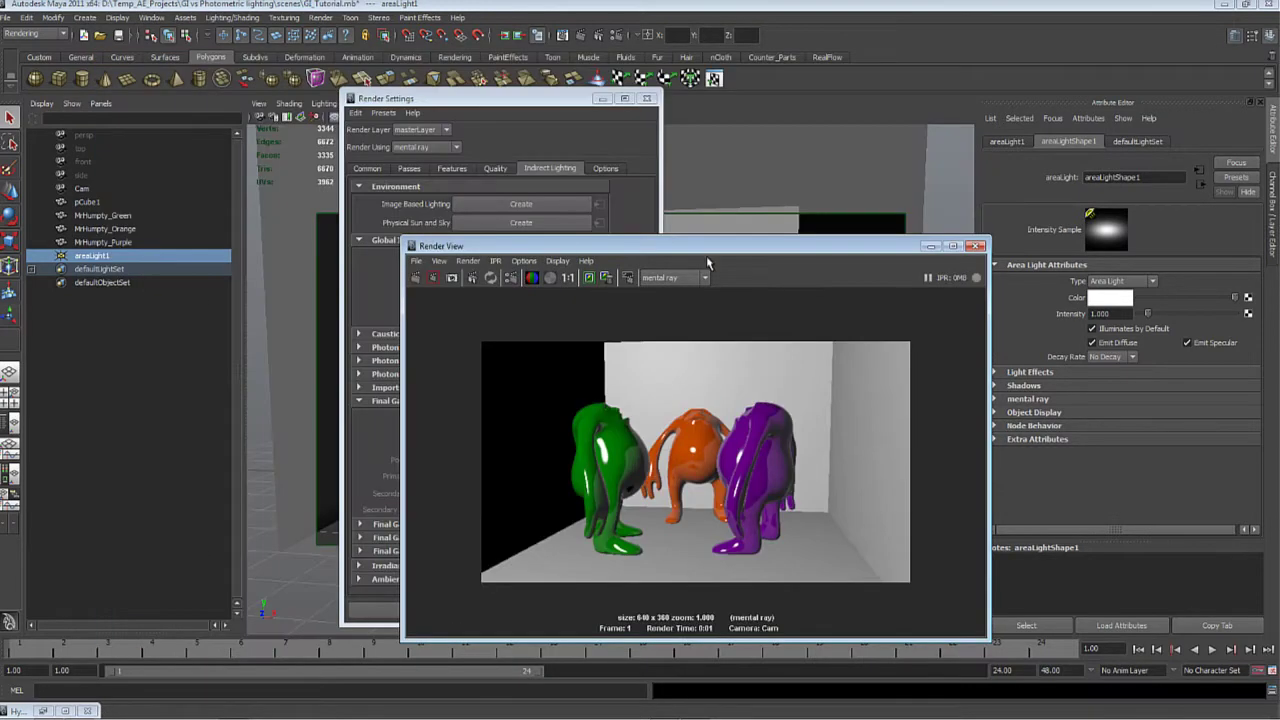
pyautogui.moveTo(724, 249); pyautogui.dragTo(724, 139)
pyautogui.moveTo(384, 147); pyautogui.dragTo(441, 172)
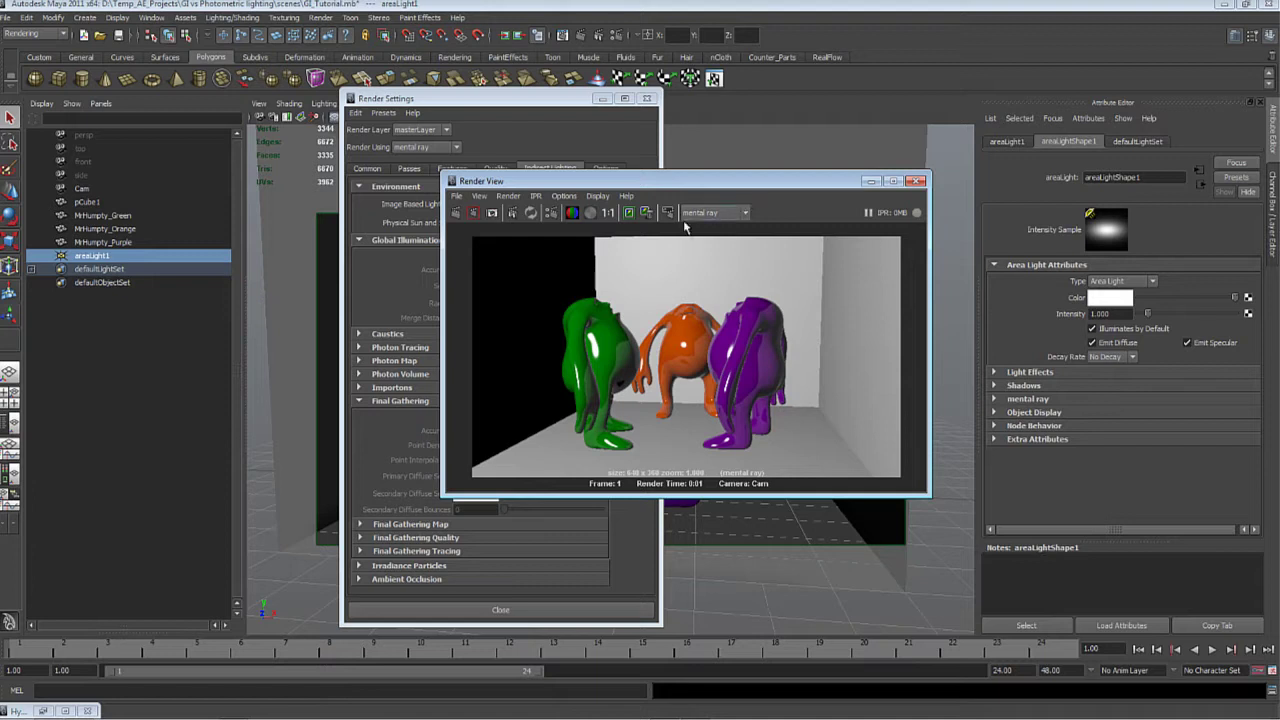
pyautogui.click(630, 214)
pyautogui.click(575, 97)
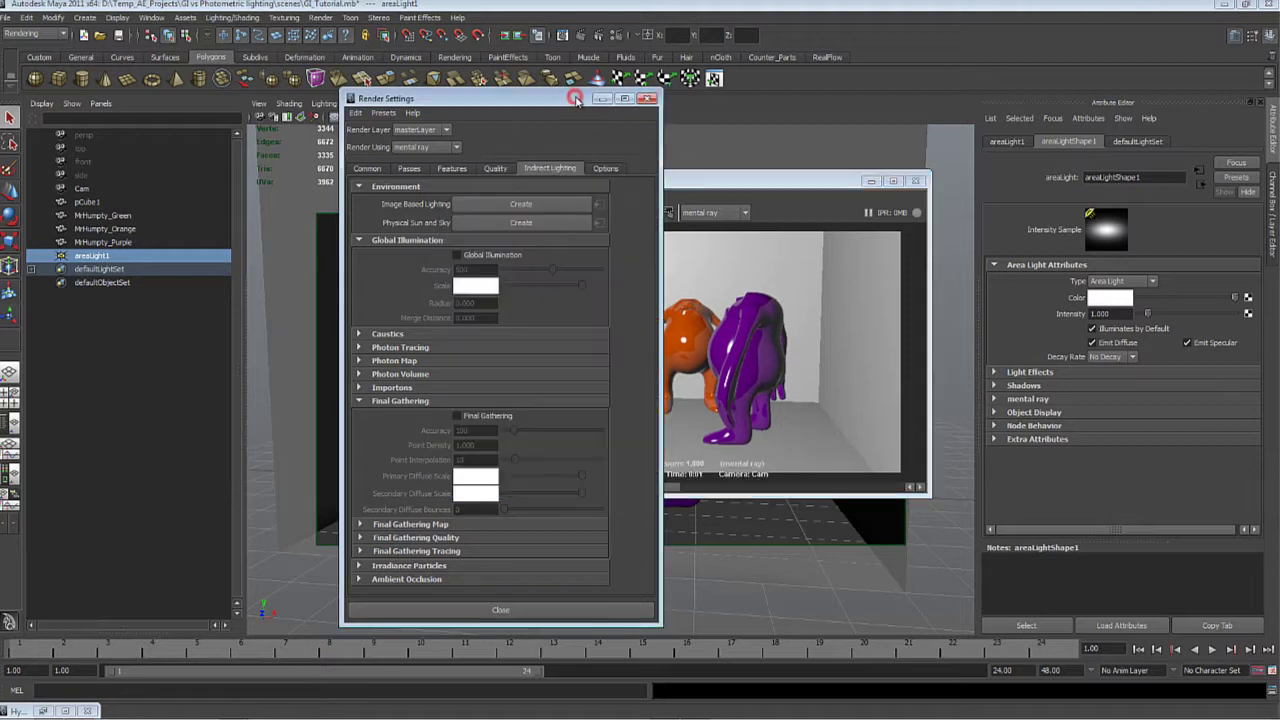
# Step: Turn on Global Illumination (Accuracy 500) and render the current frame again
pyautogui.click(476, 256)
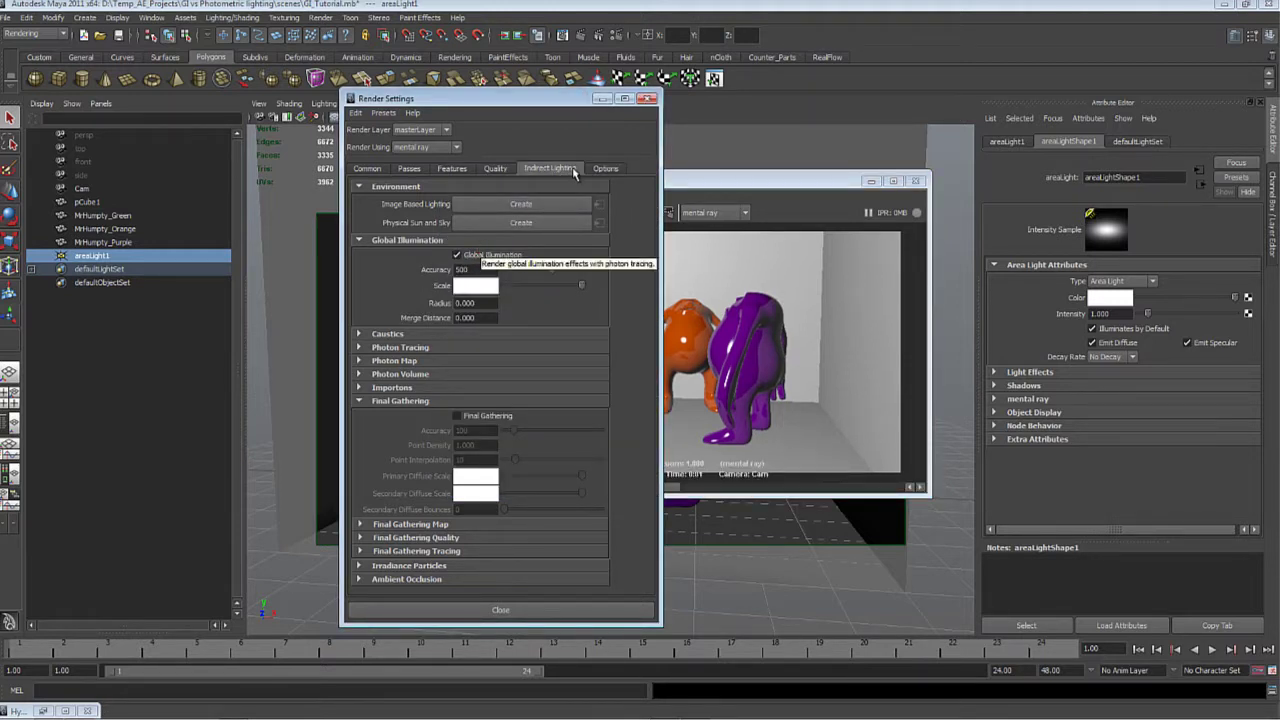
pyautogui.click(579, 35)
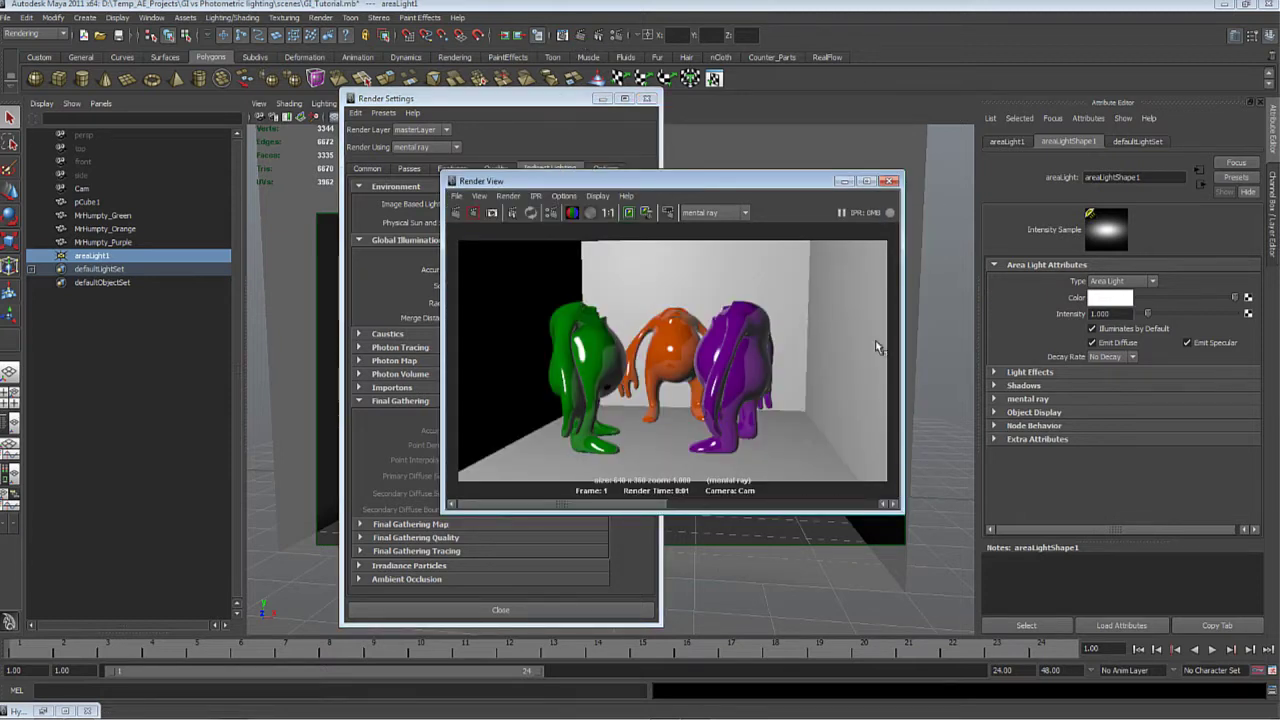
pyautogui.moveTo(620, 507); pyautogui.dragTo(798, 490)
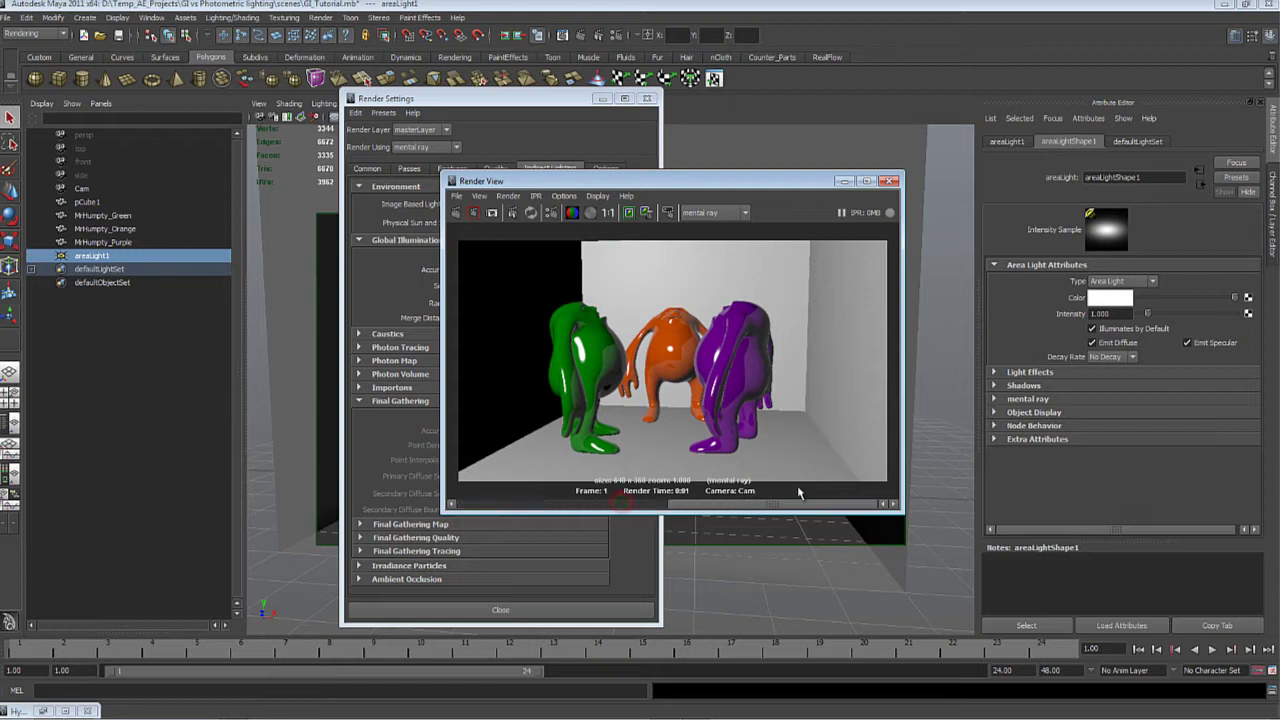
pyautogui.click(480, 258)
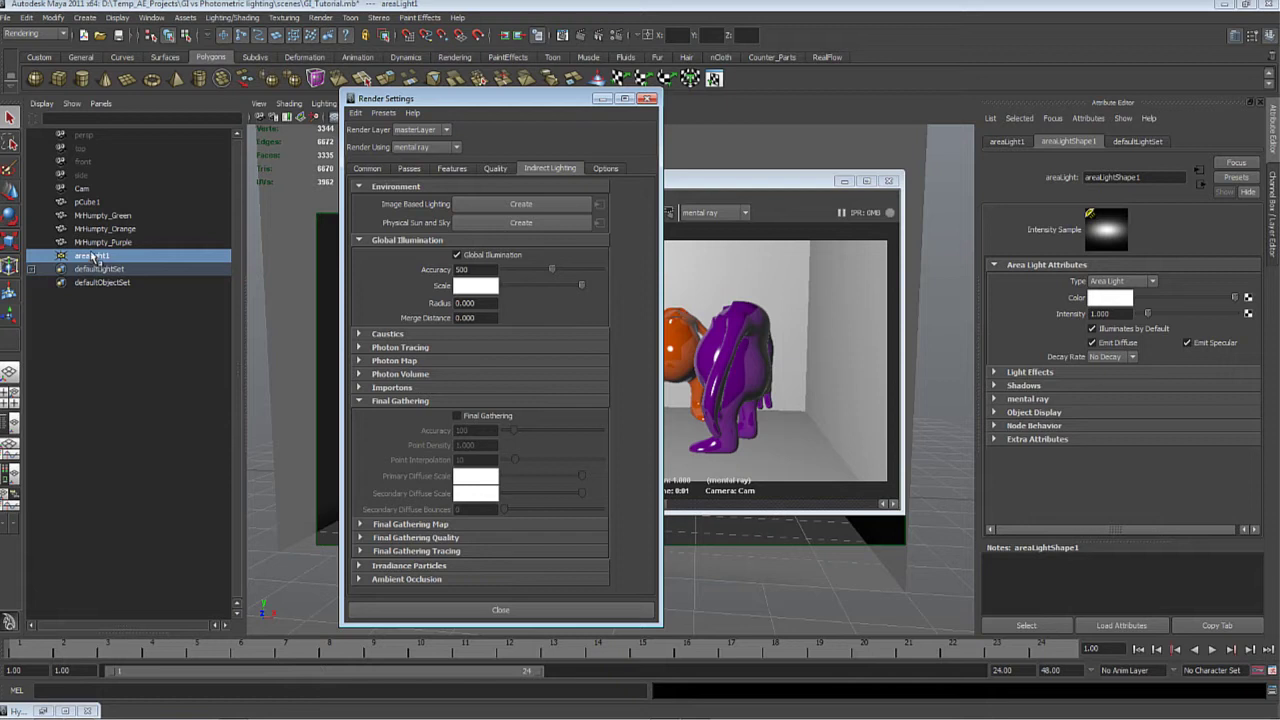
# Step: Turn on Emit Photons for the area light (Photon Intensity 8000, 10000 GI photons) and enlarge the Render View
pyautogui.click(1046, 400)
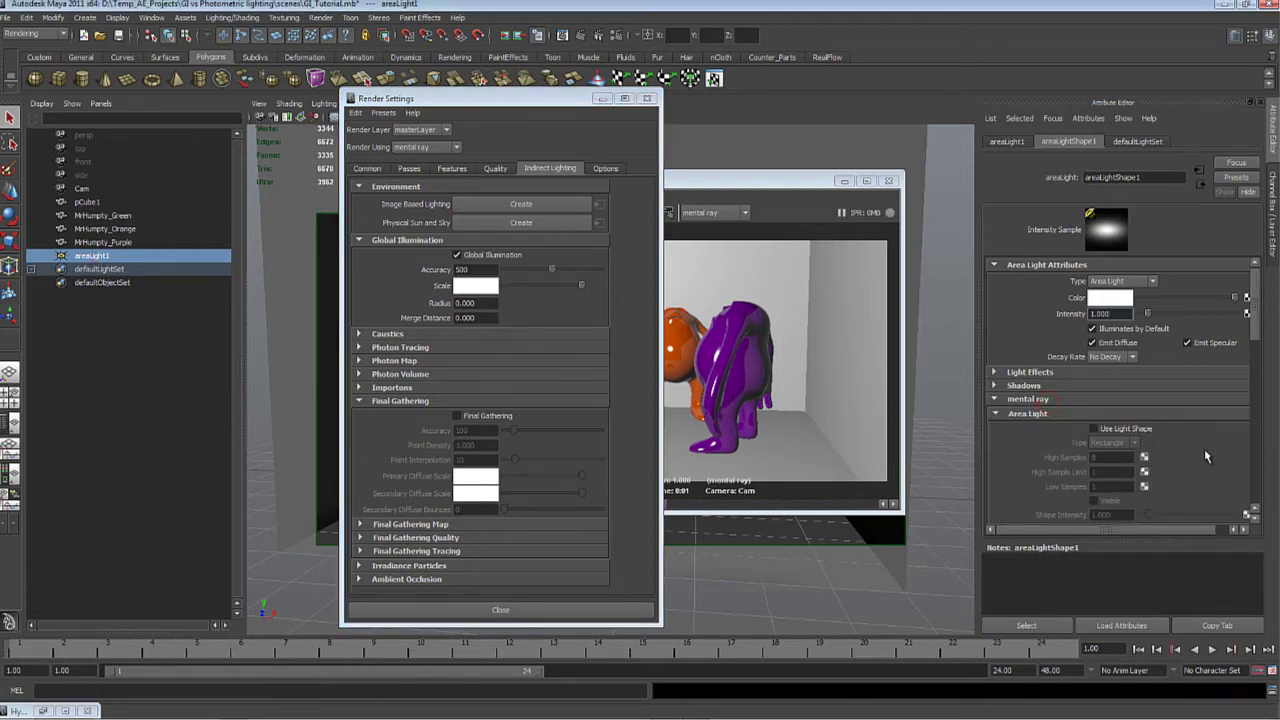
pyautogui.scroll(-5, 1044, 380)
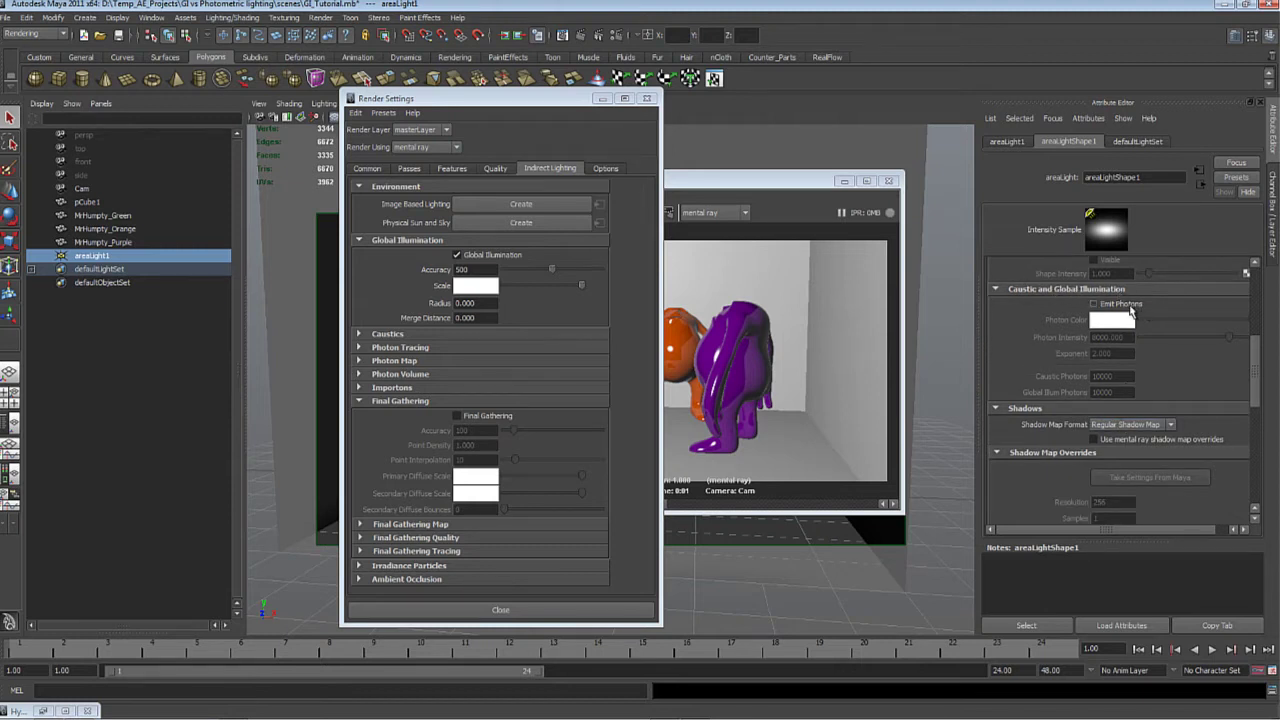
pyautogui.click(1112, 308)
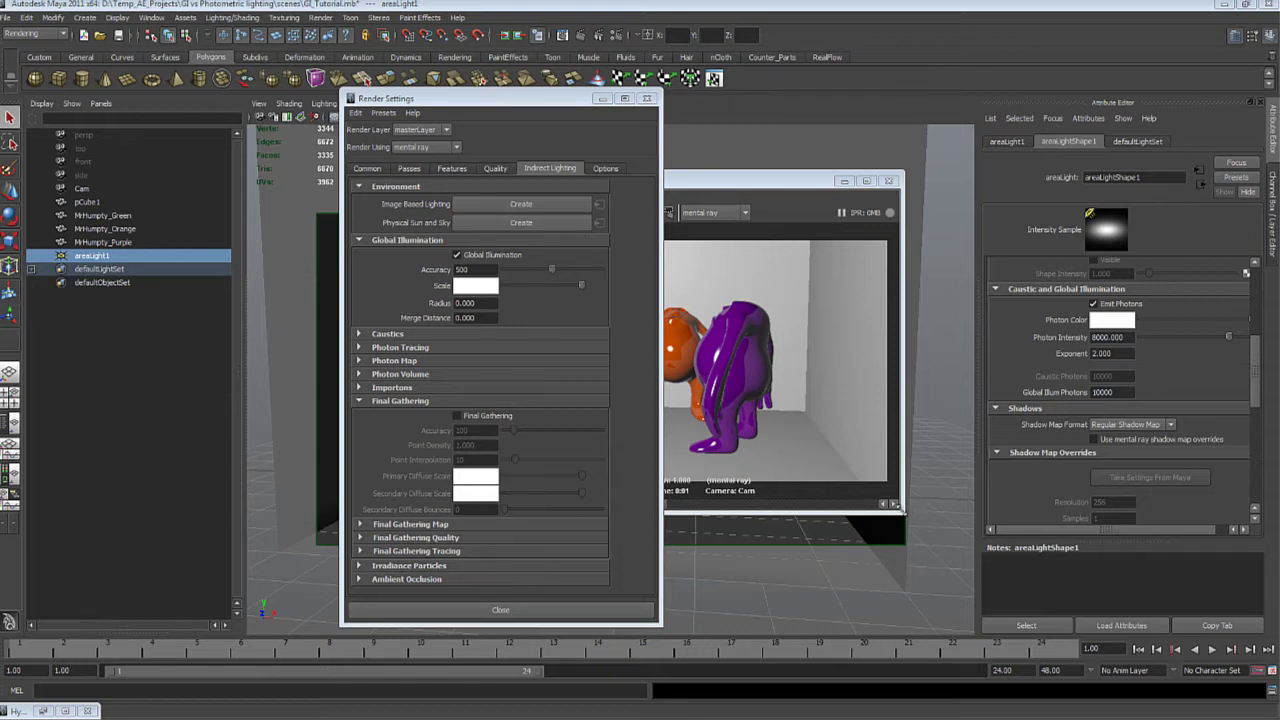
pyautogui.moveTo(904, 511); pyautogui.dragTo(906, 506)
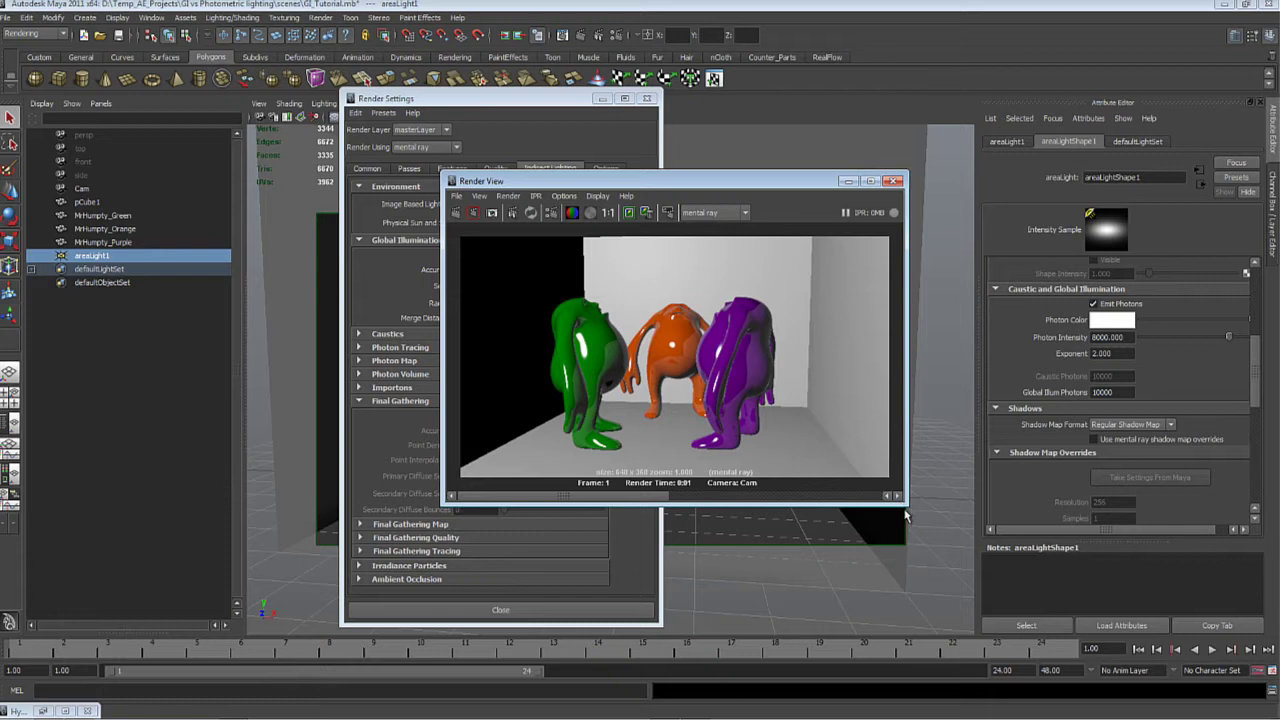
# Step: Resize the Render View to fit the image and move the Render Settings window left
pyautogui.moveTo(905, 503); pyautogui.dragTo(899, 498)
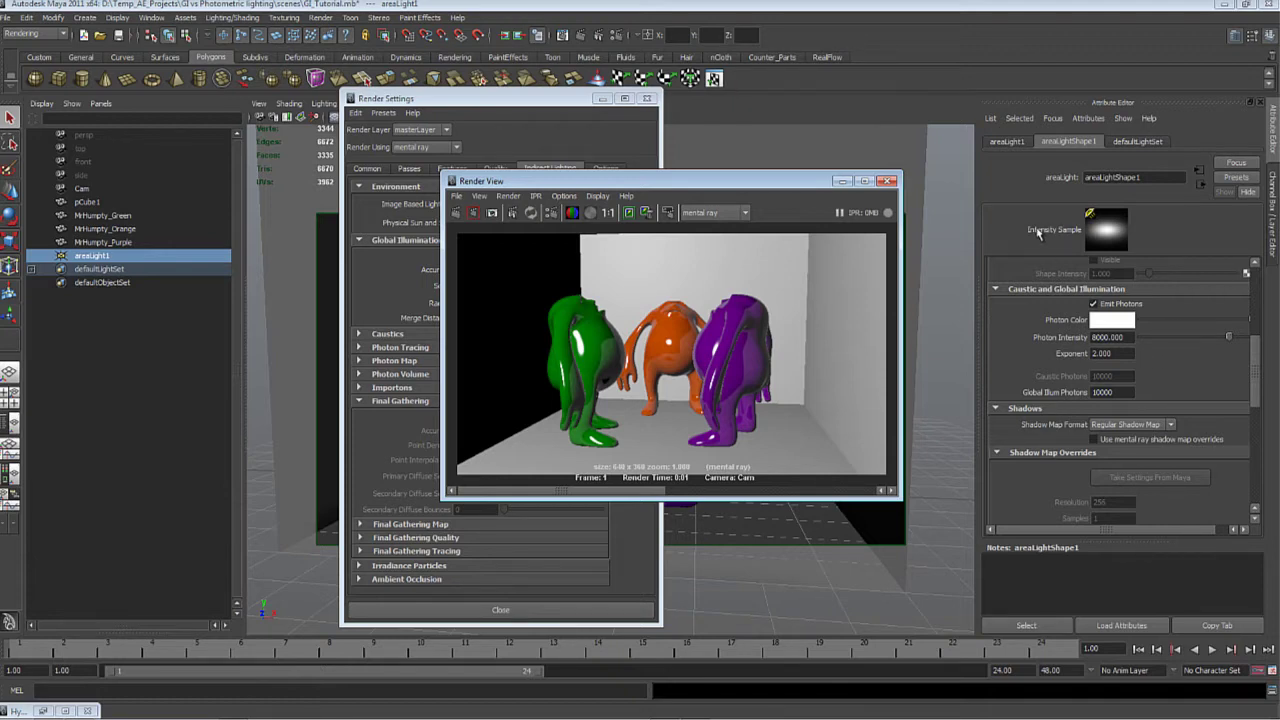
pyautogui.moveTo(557, 99); pyautogui.dragTo(480, 85)
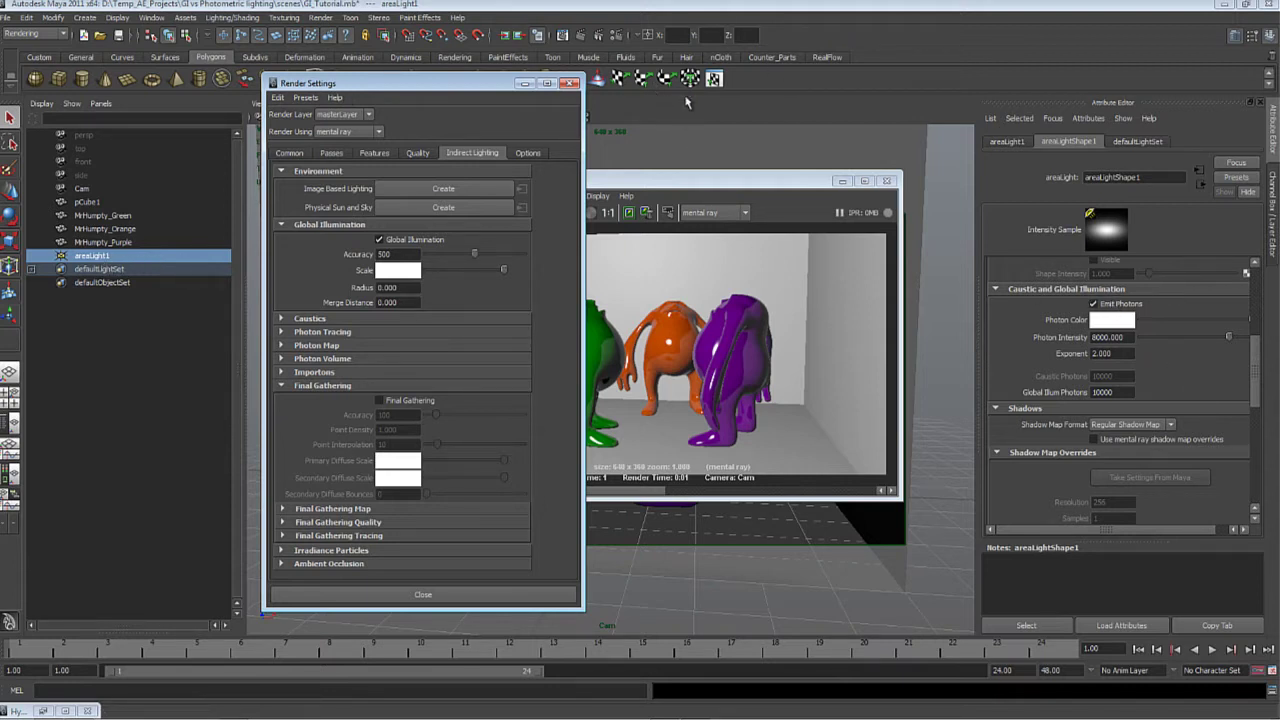
# Step: Bring the new photon-lit render forward and scrub to compare it with the stored image
pyautogui.click(586, 36)
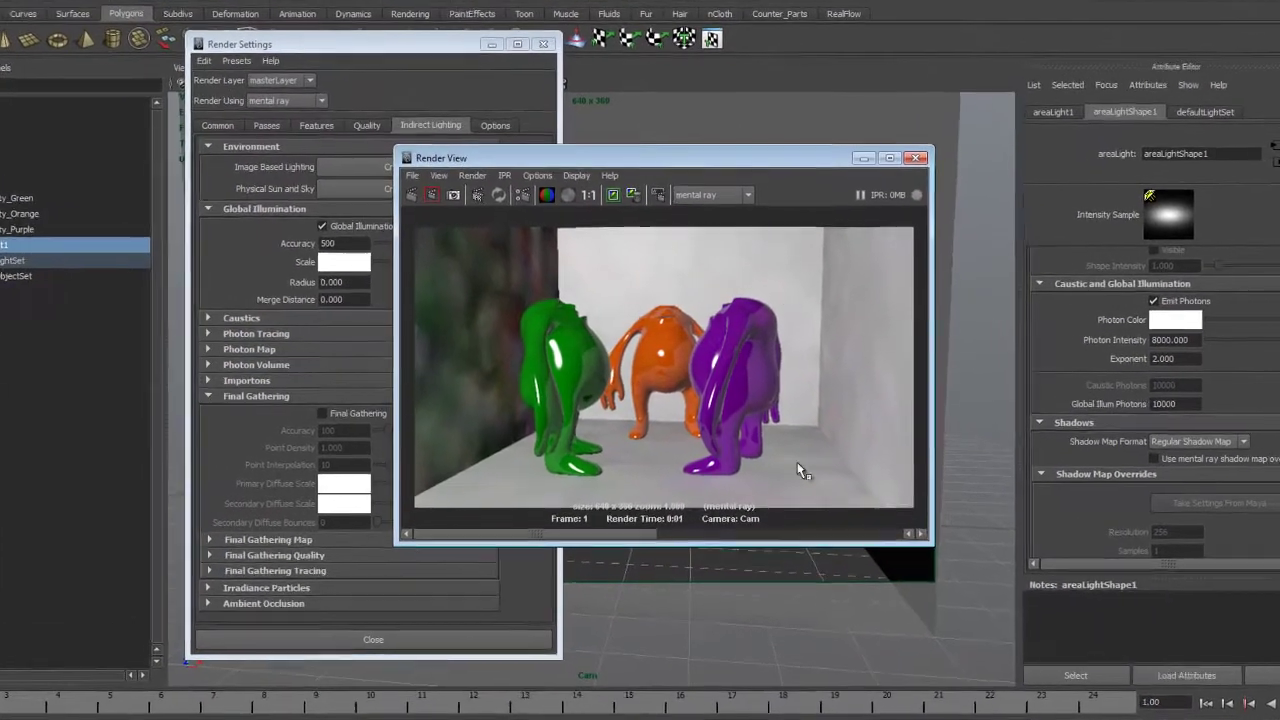
pyautogui.click(646, 534)
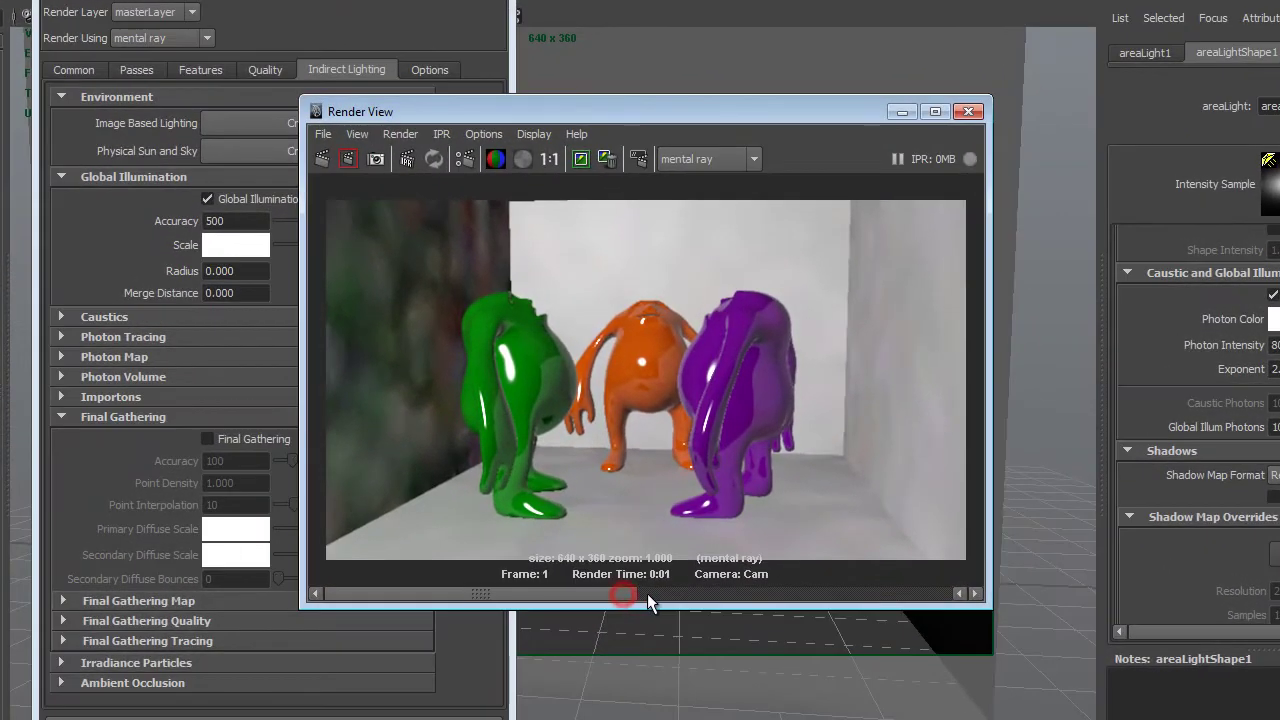
pyautogui.moveTo(647, 593); pyautogui.dragTo(722, 596)
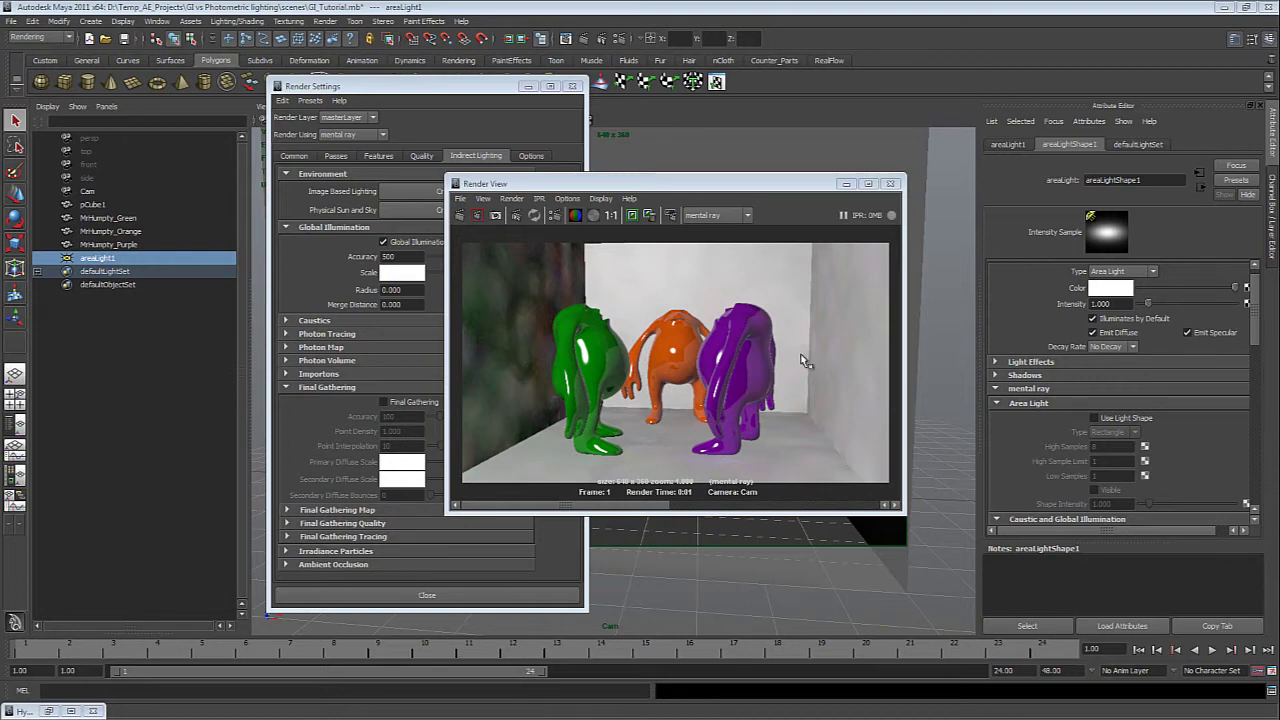
pyautogui.click(1129, 348)
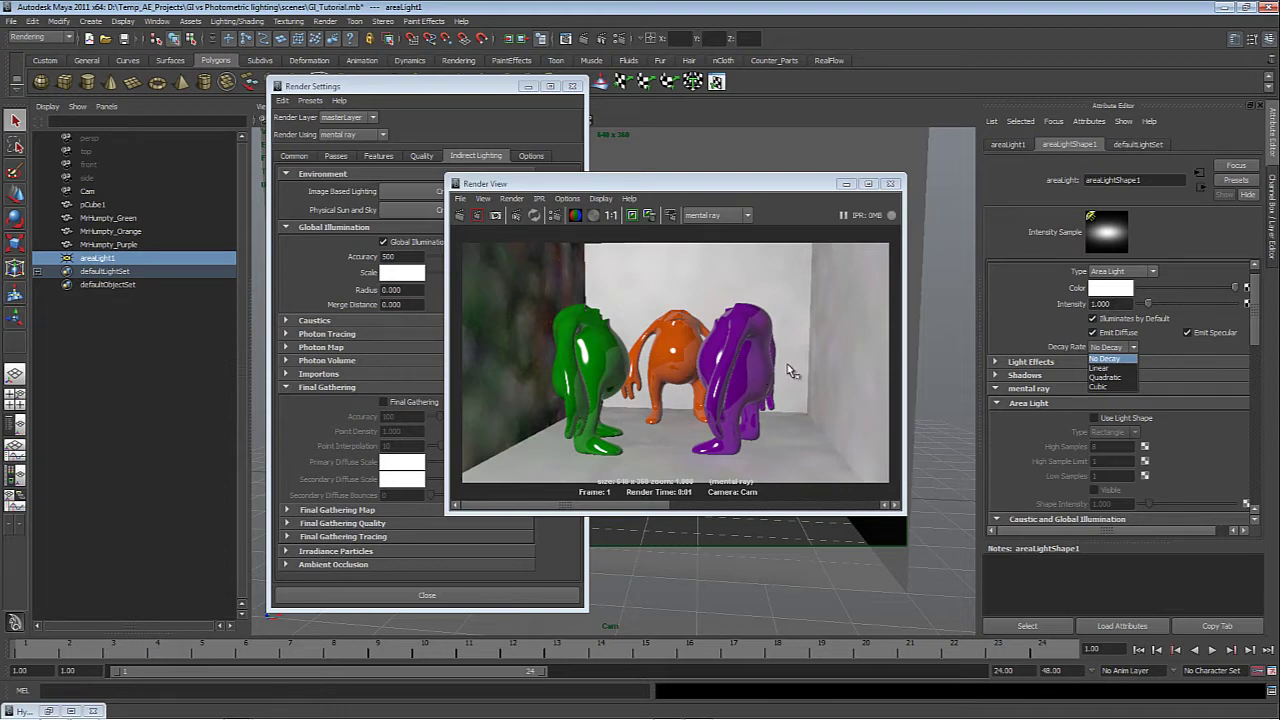
pyautogui.click(1032, 311)
pyautogui.scroll(-5, 1123, 389)
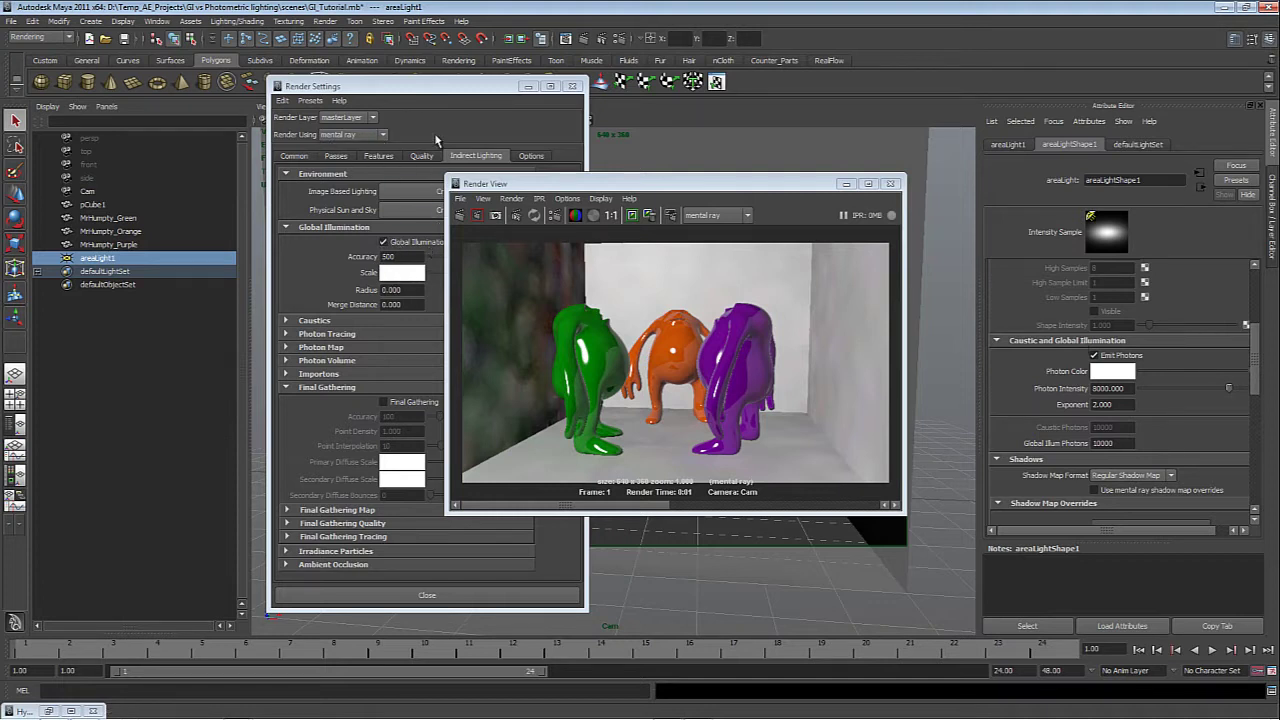
pyautogui.click(414, 87)
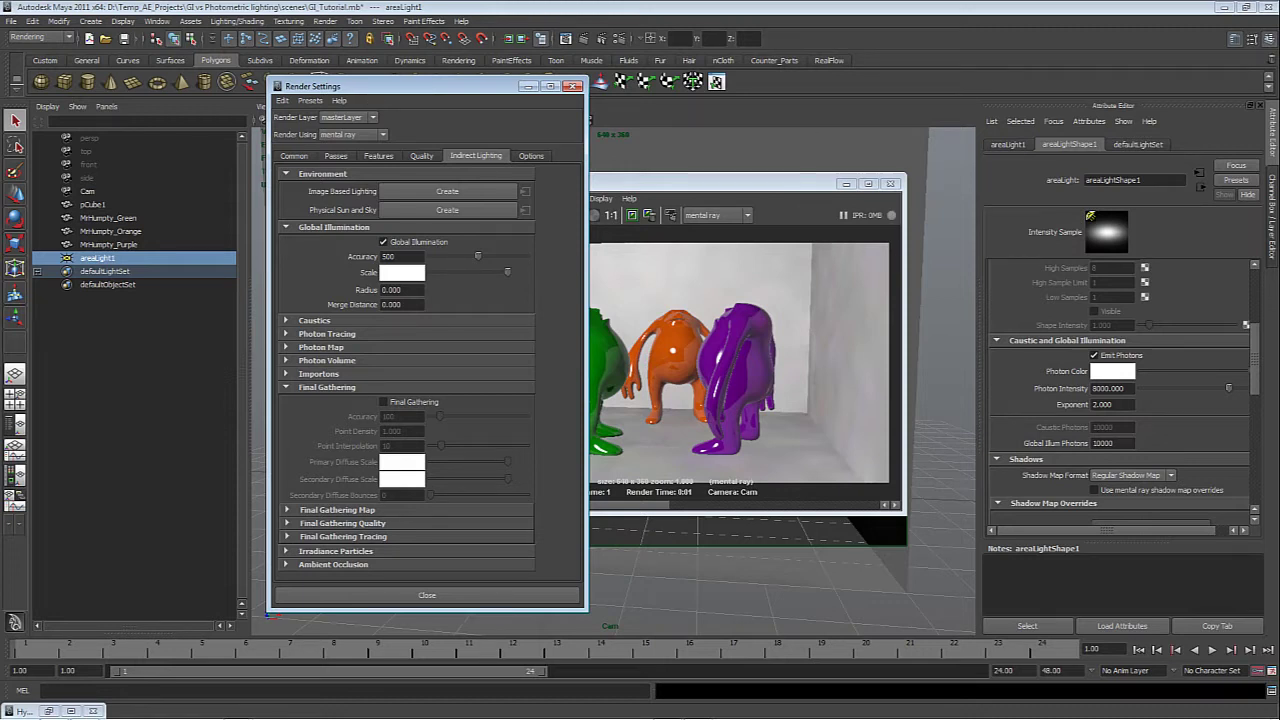
# Step: Set the area light's direct Intensity to 0
pyautogui.moveTo(1256, 352); pyautogui.dragTo(1265, 295)
pyautogui.click(1110, 316)
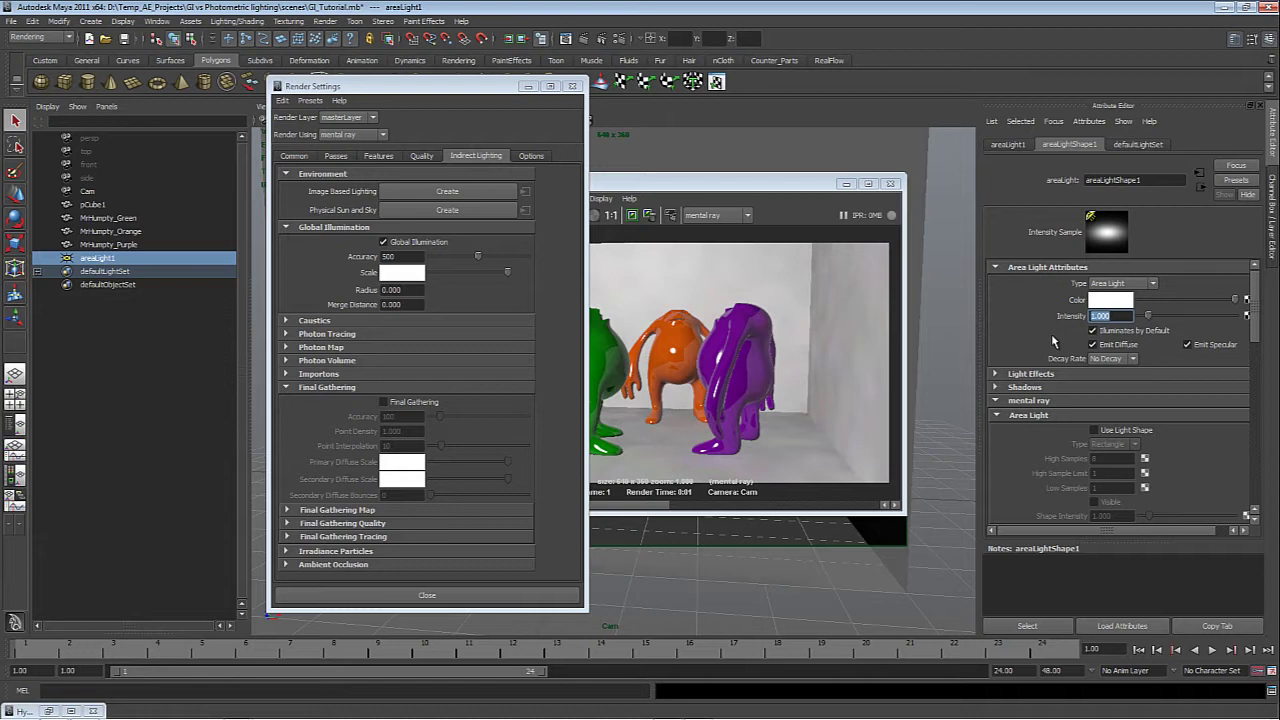
pyautogui.write('0')
pyautogui.press('Return')
# Step: Render a new test frame showing only photon-based lighting
pyautogui.scroll(-5, 1240, 266)
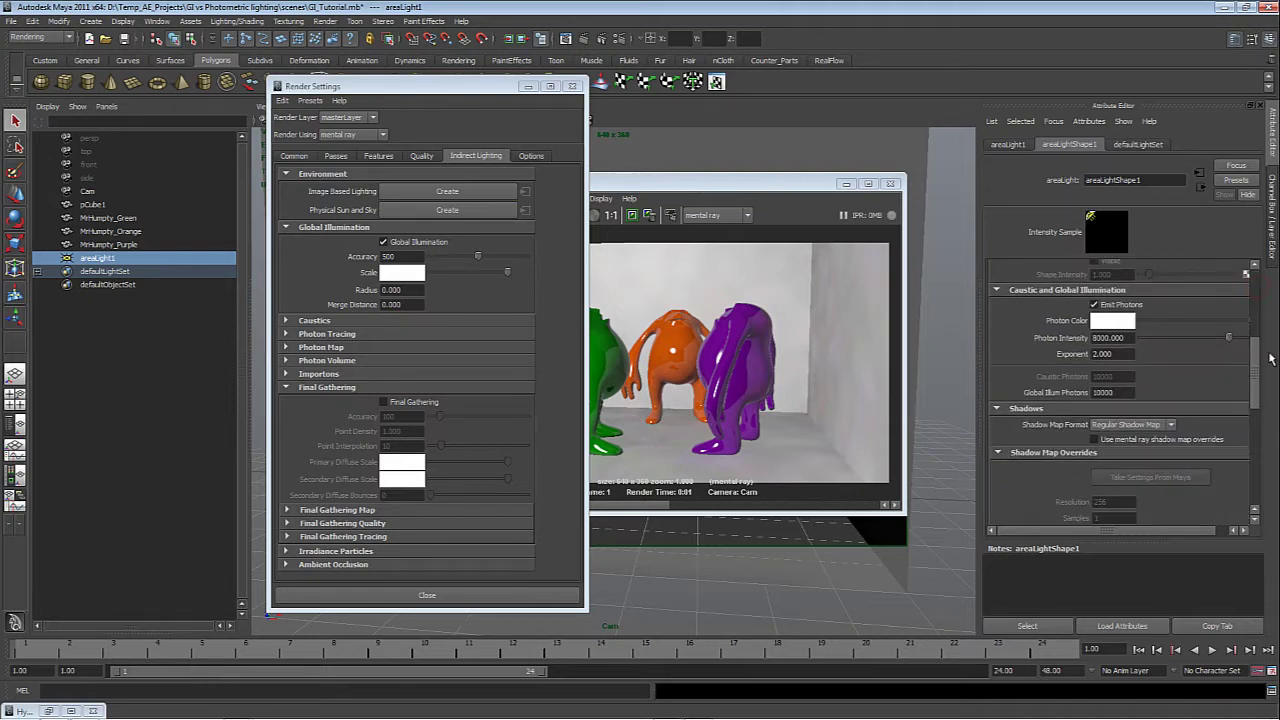
pyautogui.click(692, 183)
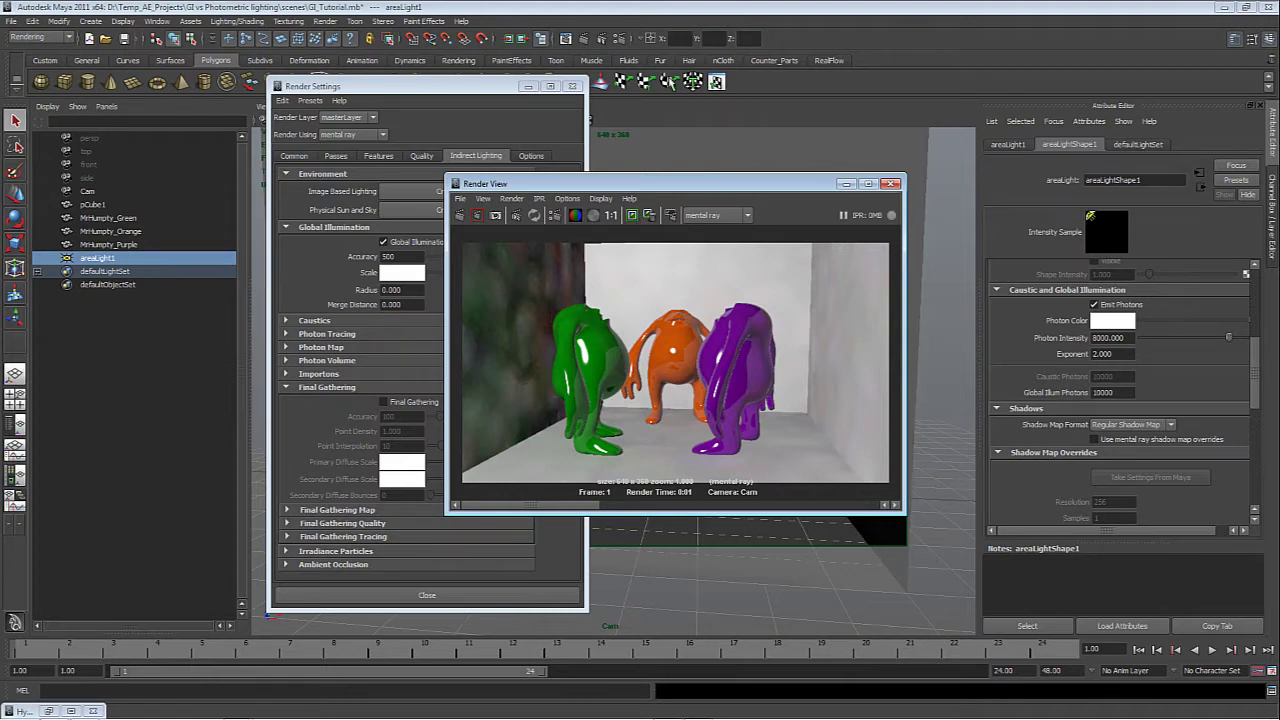
pyautogui.click(459, 216)
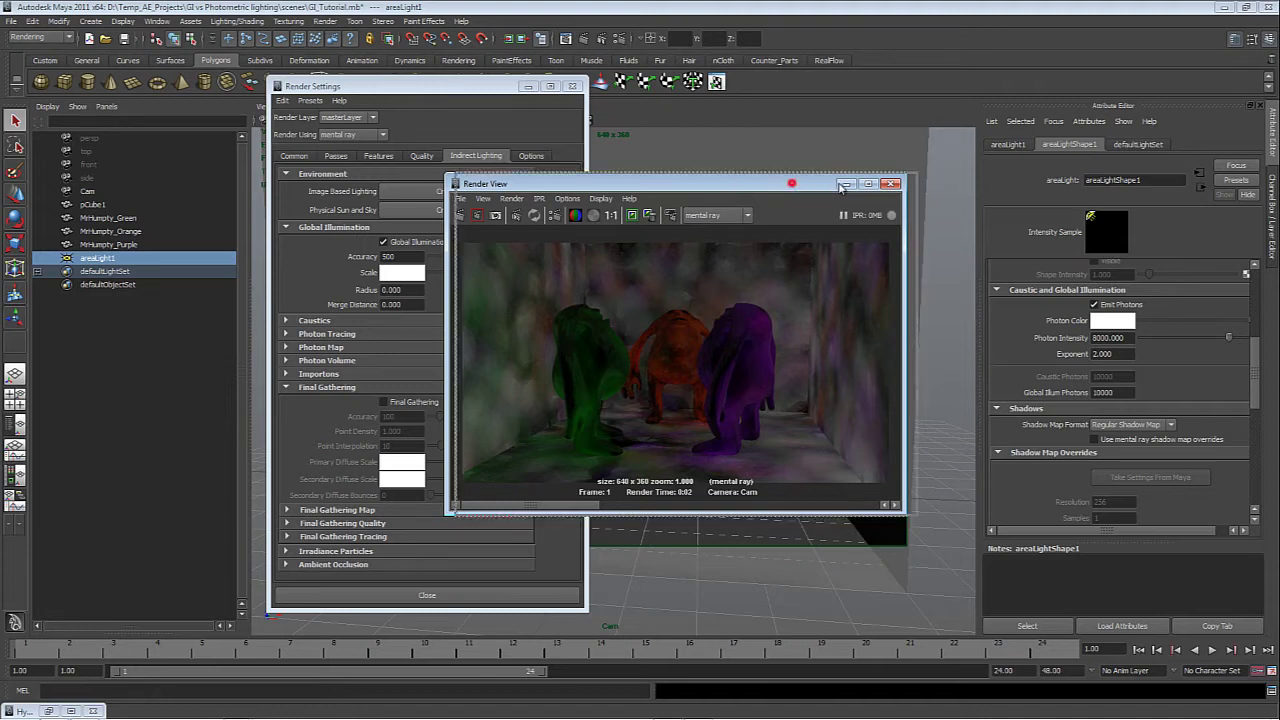
# Step: Enable the Photon Map visualizer in Indirect Lighting, using default.pmap as the map file
pyautogui.moveTo(792, 188); pyautogui.dragTo(947, 174)
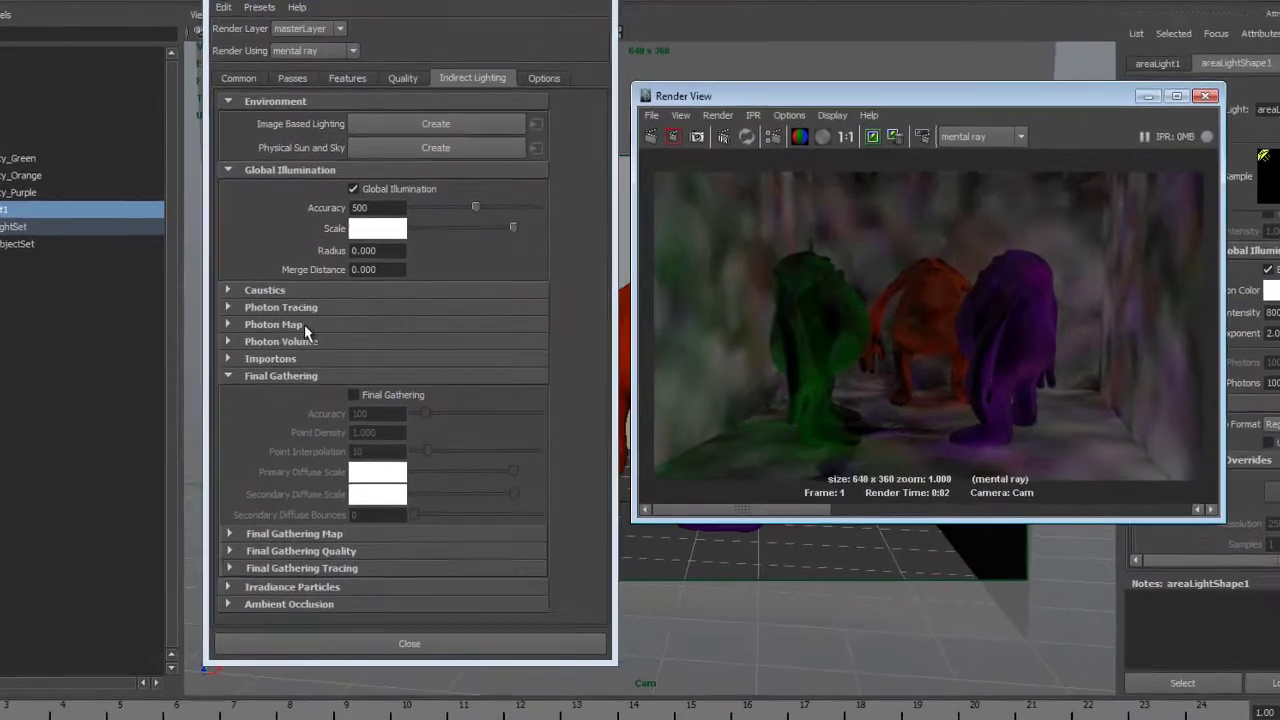
pyautogui.click(298, 334)
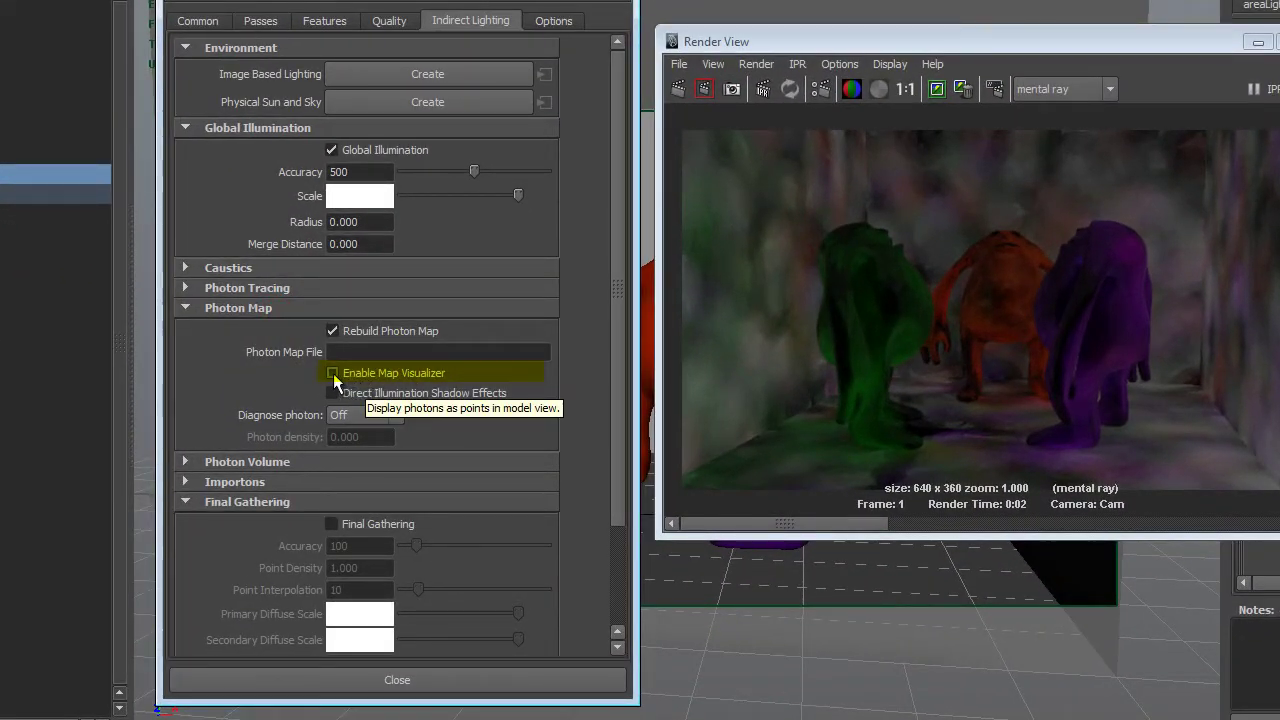
pyautogui.click(333, 373)
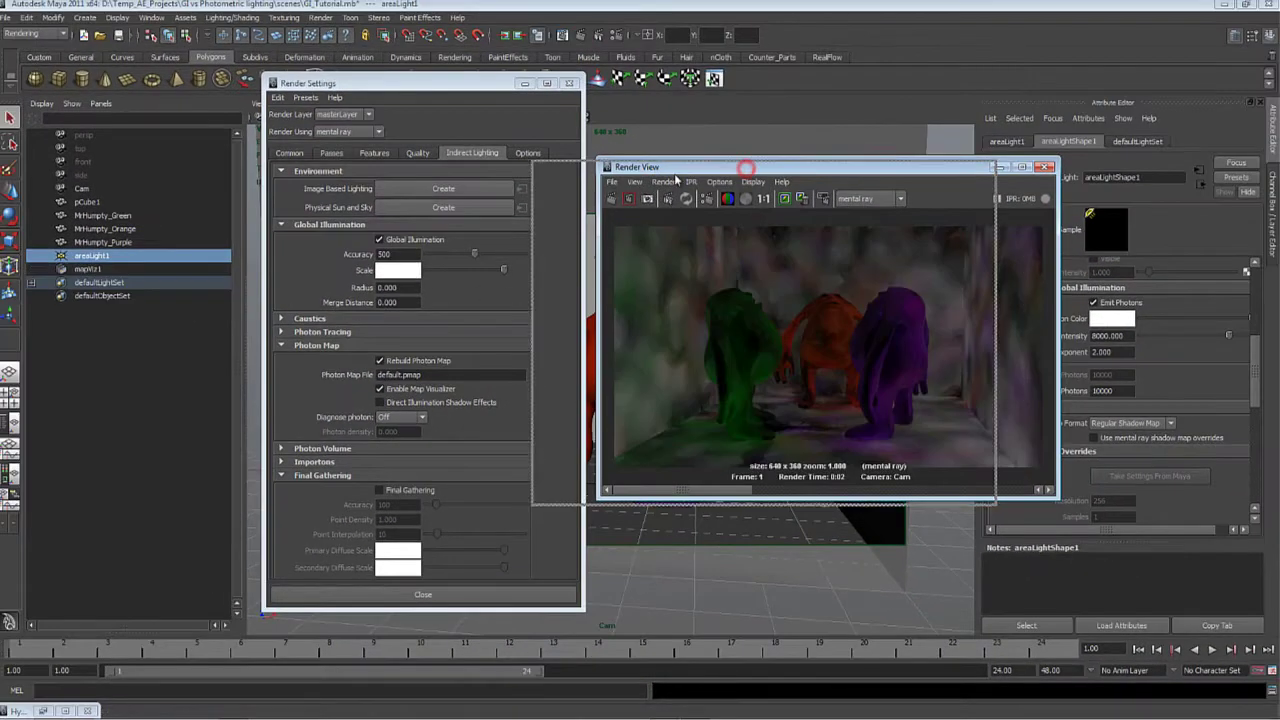
pyautogui.moveTo(674, 173); pyautogui.dragTo(597, 176)
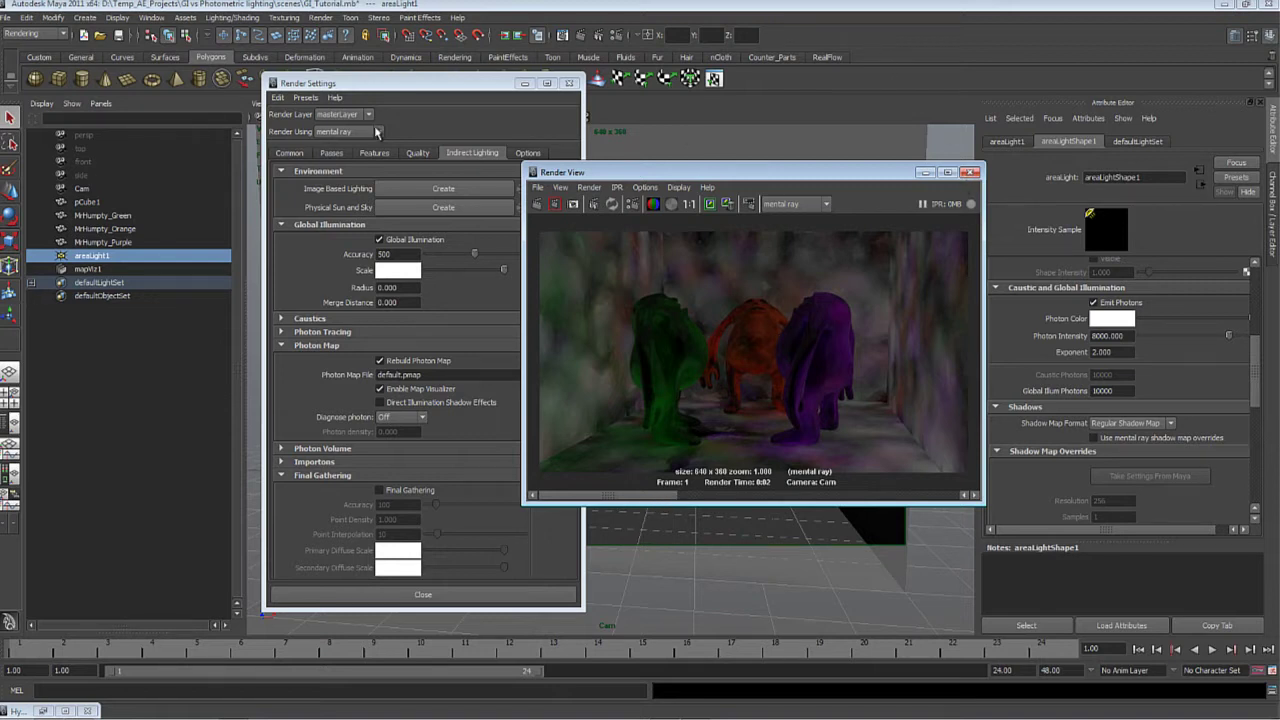
pyautogui.click(826, 143)
pyautogui.press('space')
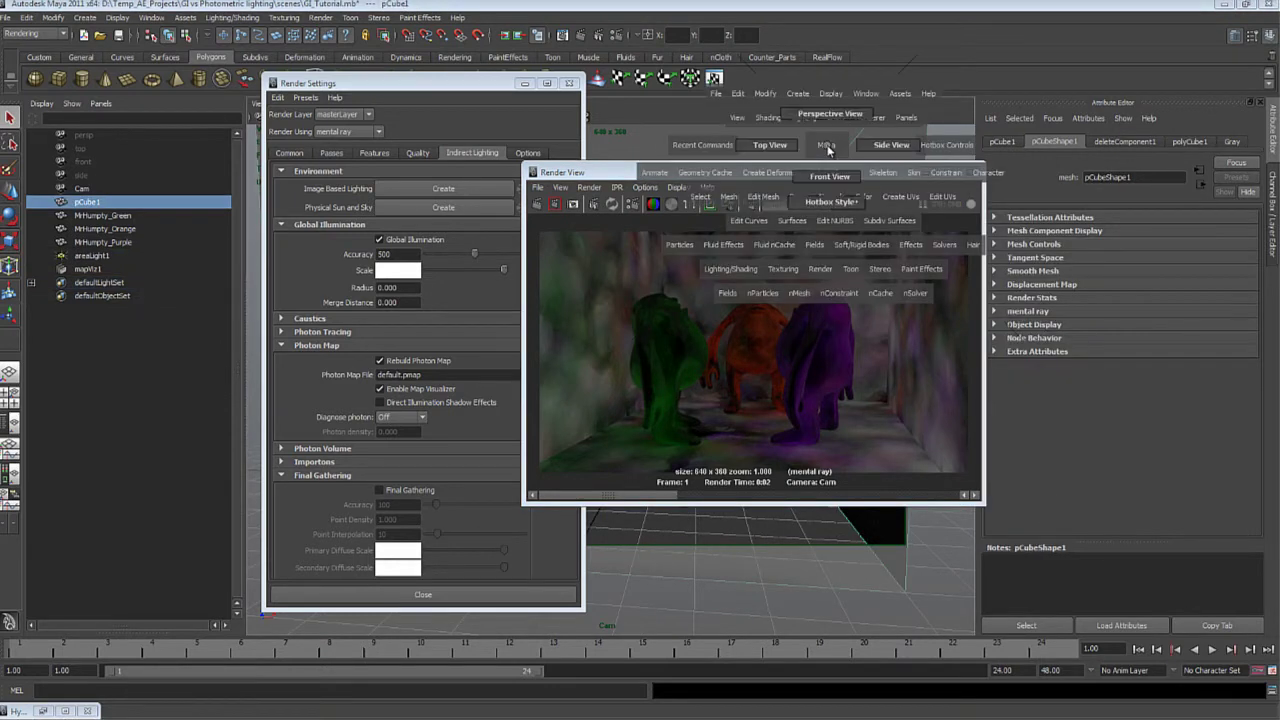
pyautogui.click(831, 115)
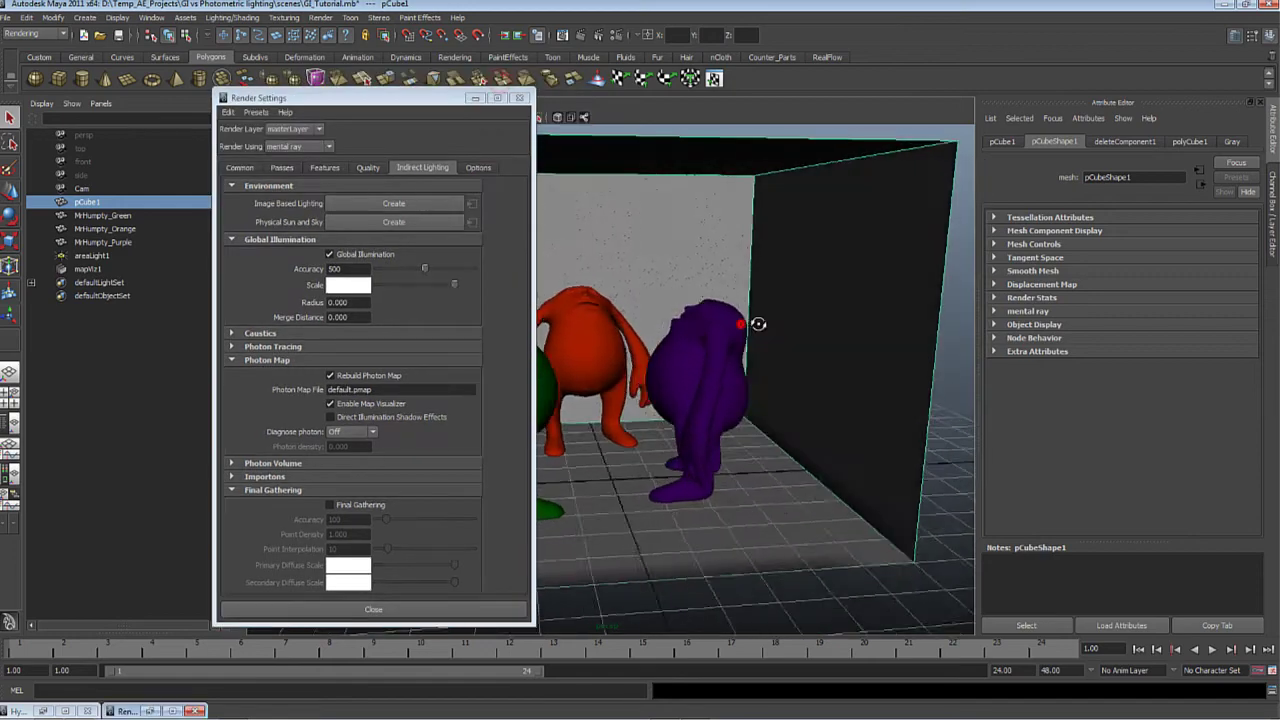
pyautogui.keyDown('alt'); pyautogui.moveTo(827, 298); pyautogui.dragTo(800, 345); pyautogui.keyUp('alt')
pyautogui.click(108, 437)
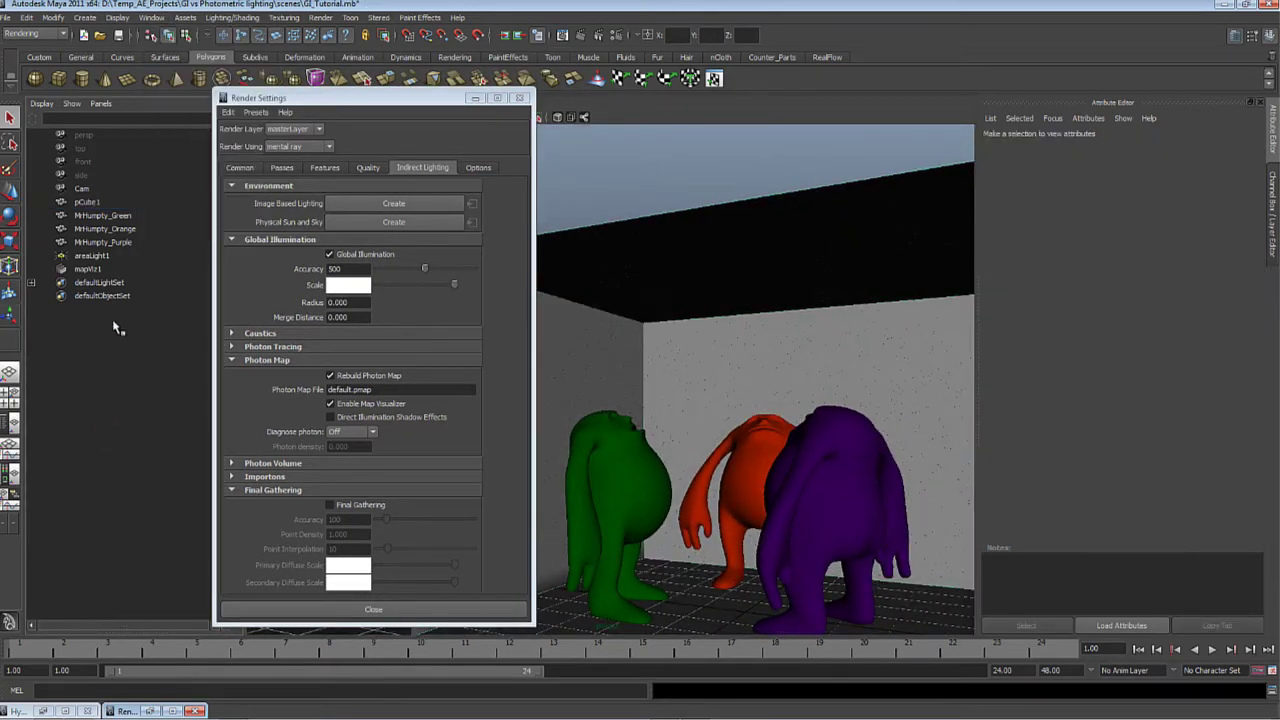
pyautogui.click(92, 270)
pyautogui.moveTo(830, 445)
pyautogui.keyDown('alt'); pyautogui.mouseDown()
pyautogui.moveTo(725, 381)
pyautogui.moveTo(815, 418)
pyautogui.moveTo(861, 373)
pyautogui.moveTo(884, 403)
pyautogui.mouseUp(); pyautogui.keyUp('alt')
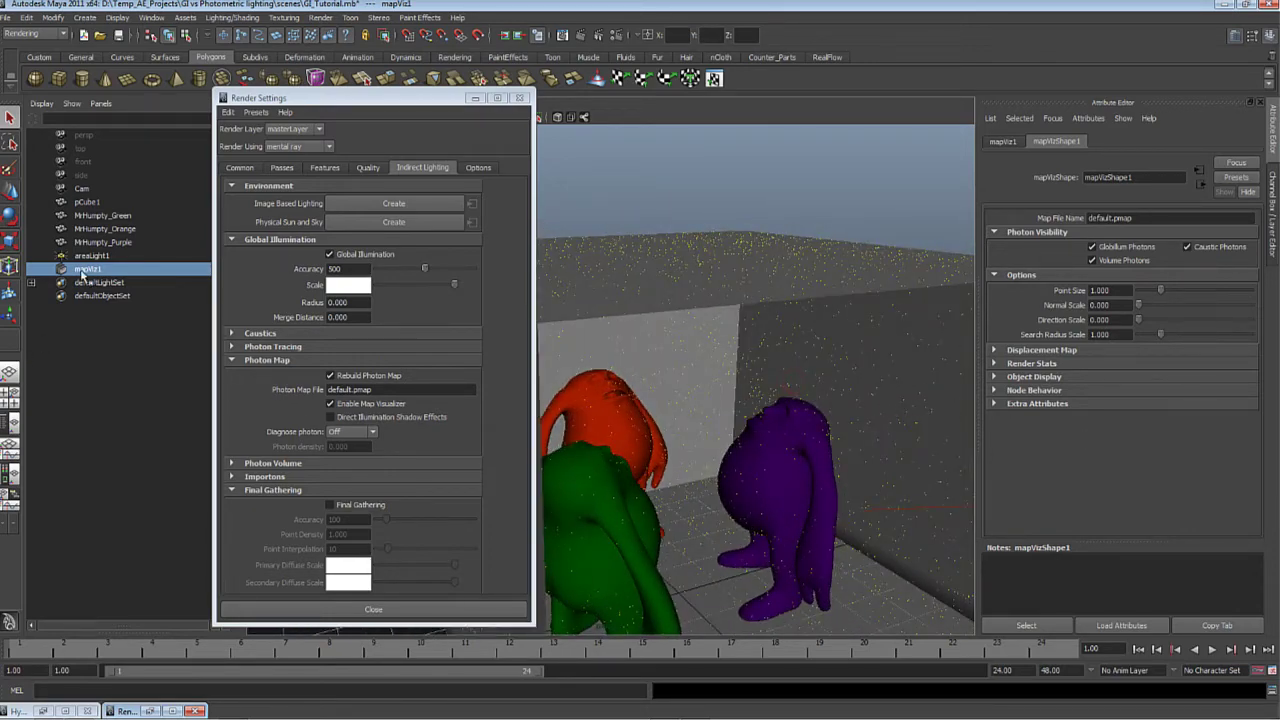
pyautogui.keyDown('alt'); pyautogui.moveTo(640, 445); pyautogui.dragTo(760, 468); pyautogui.keyUp('alt')
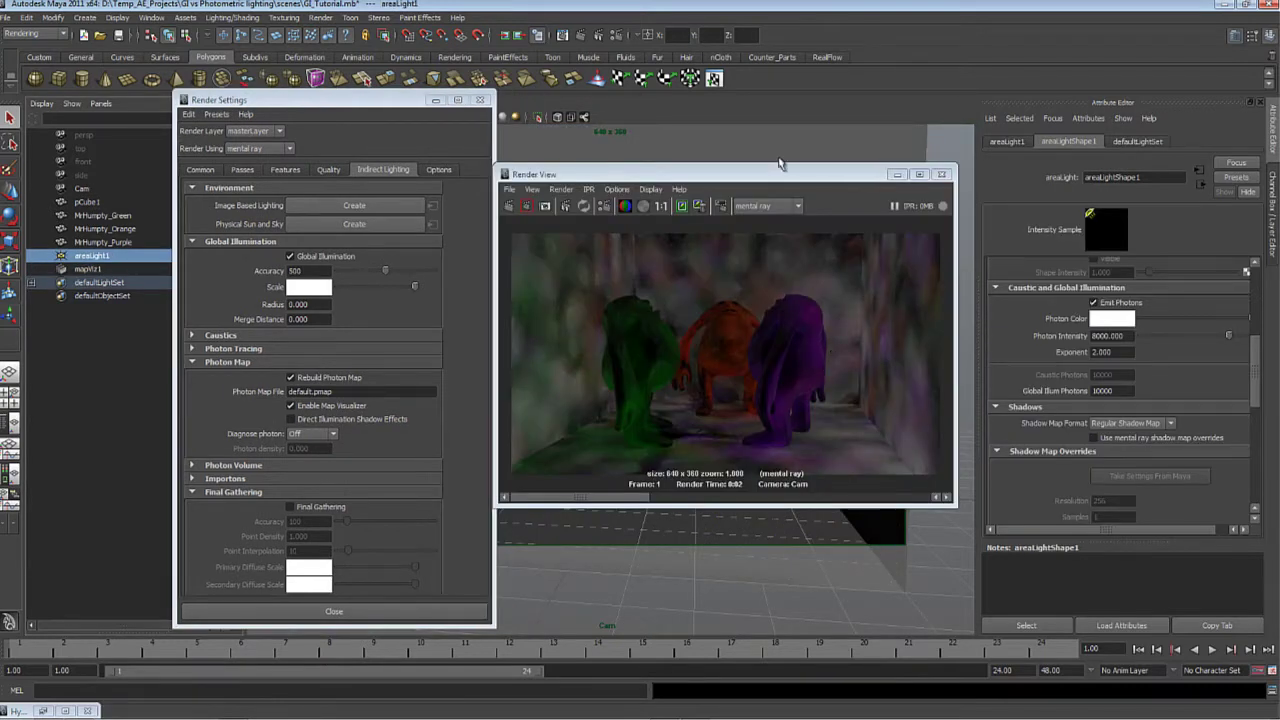
# Step: Double the area light's Photon Intensity from 8000 to 16000
pyautogui.moveTo(795, 179); pyautogui.dragTo(807, 176)
pyautogui.click(322, 296)
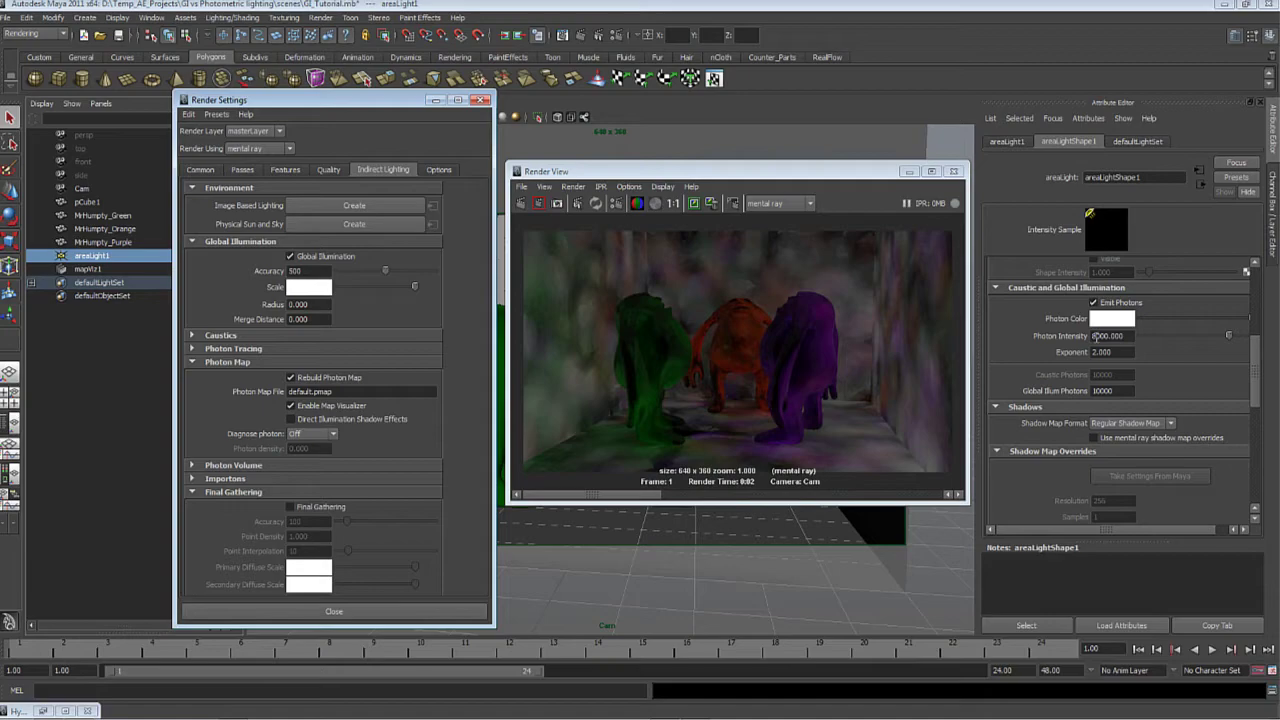
pyautogui.click(1095, 336)
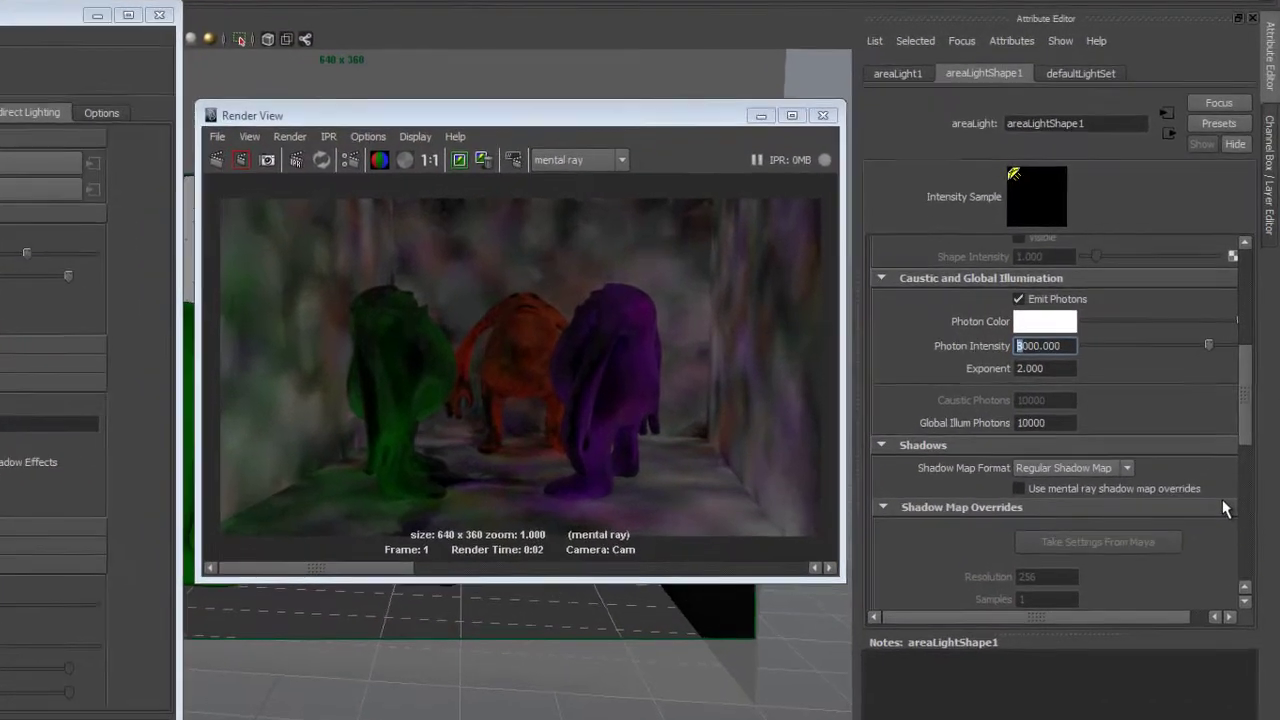
pyautogui.write('16')
pyautogui.press('Return')
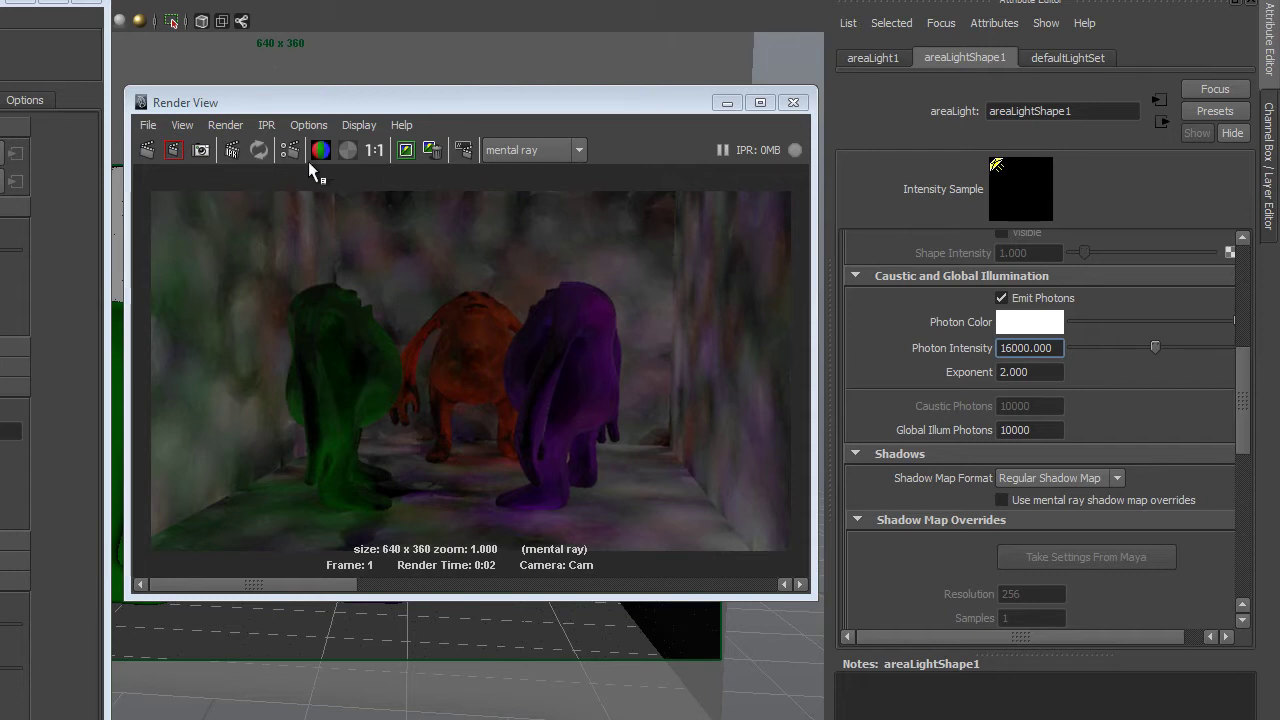
# Step: Render a new test frame with Photon Intensity 16000
pyautogui.click(146, 152)
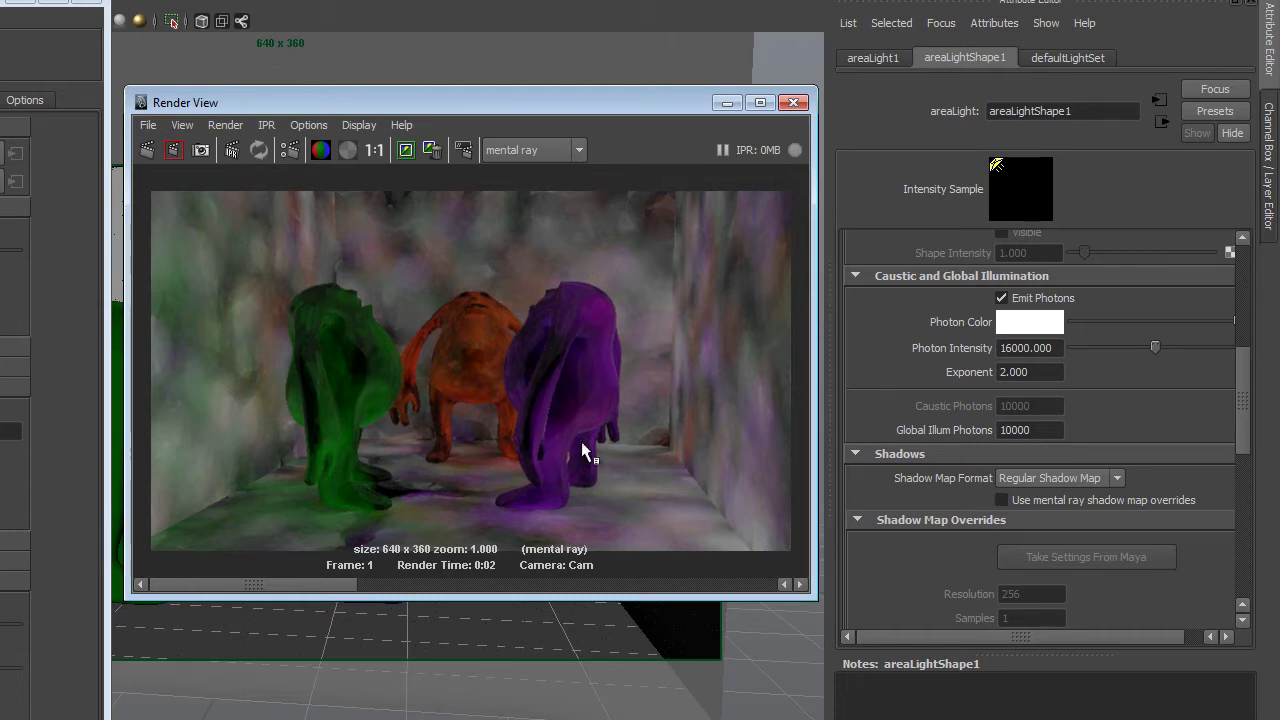
# Step: Keep the current render, set Photon Intensity to 32000, re-render and keep the result
pyautogui.click(406, 150)
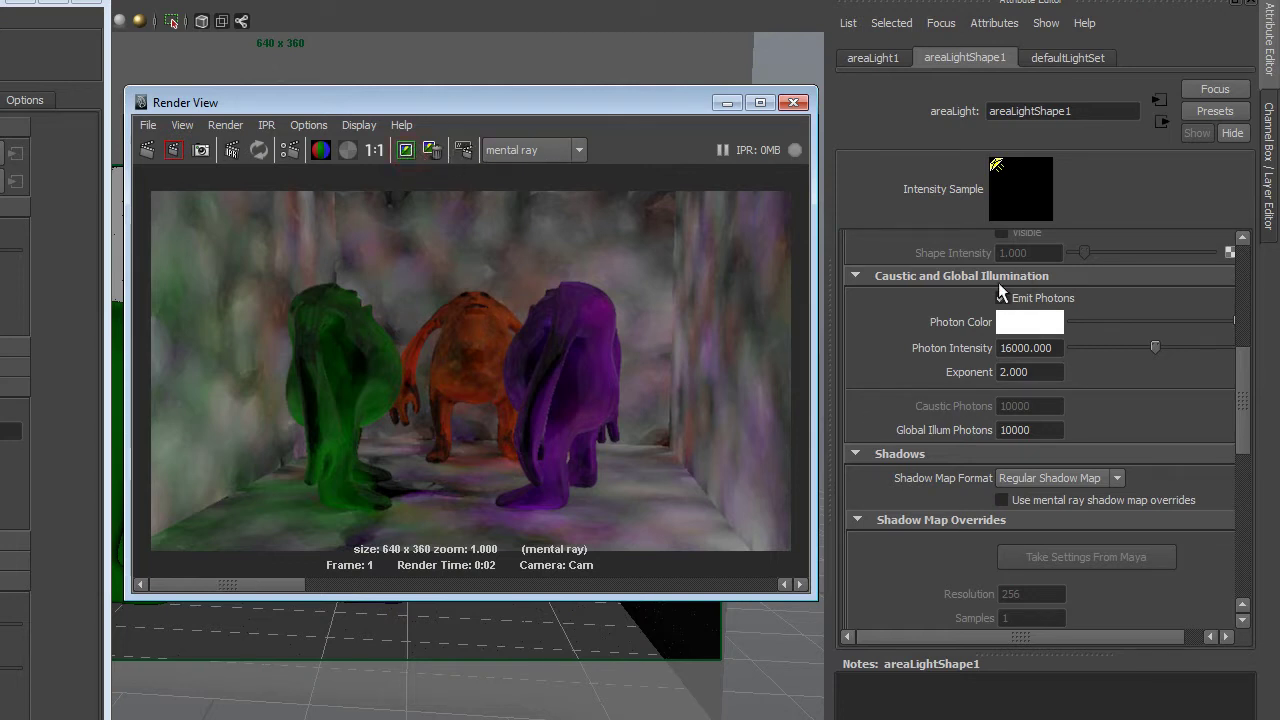
pyautogui.click(1012, 347)
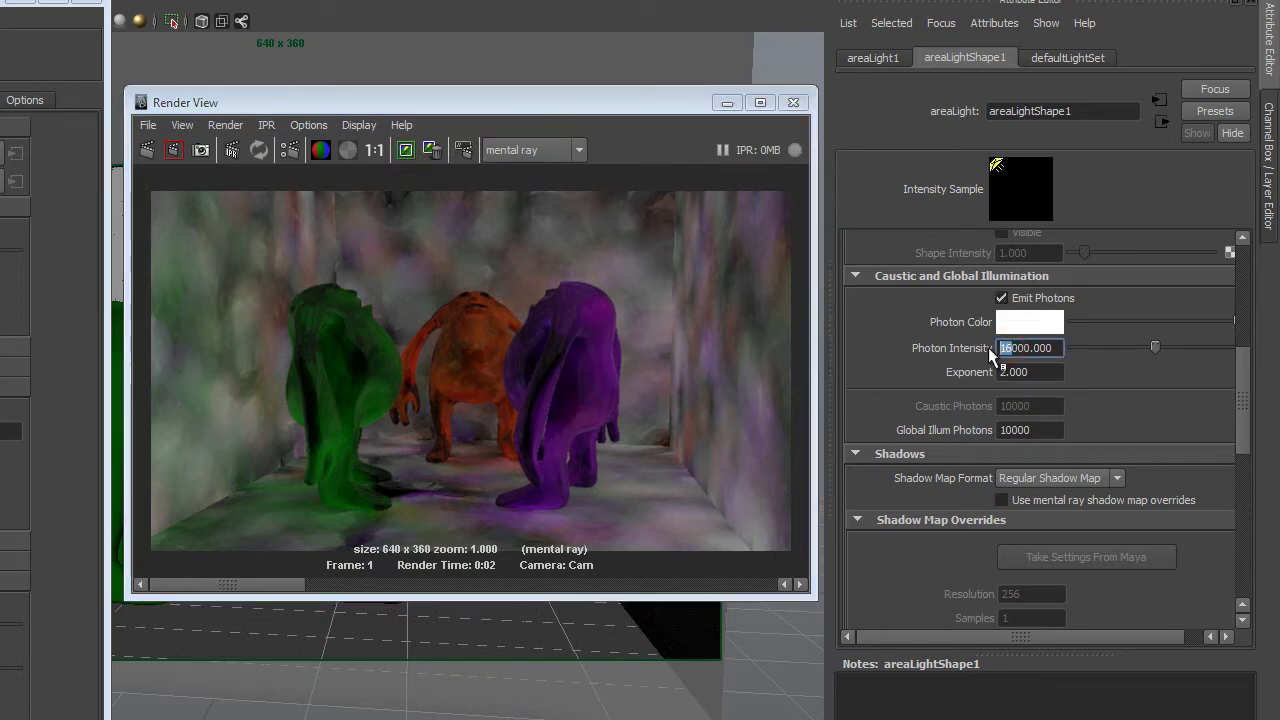
pyautogui.write('32')
pyautogui.press('Return')
pyautogui.click(148, 150)
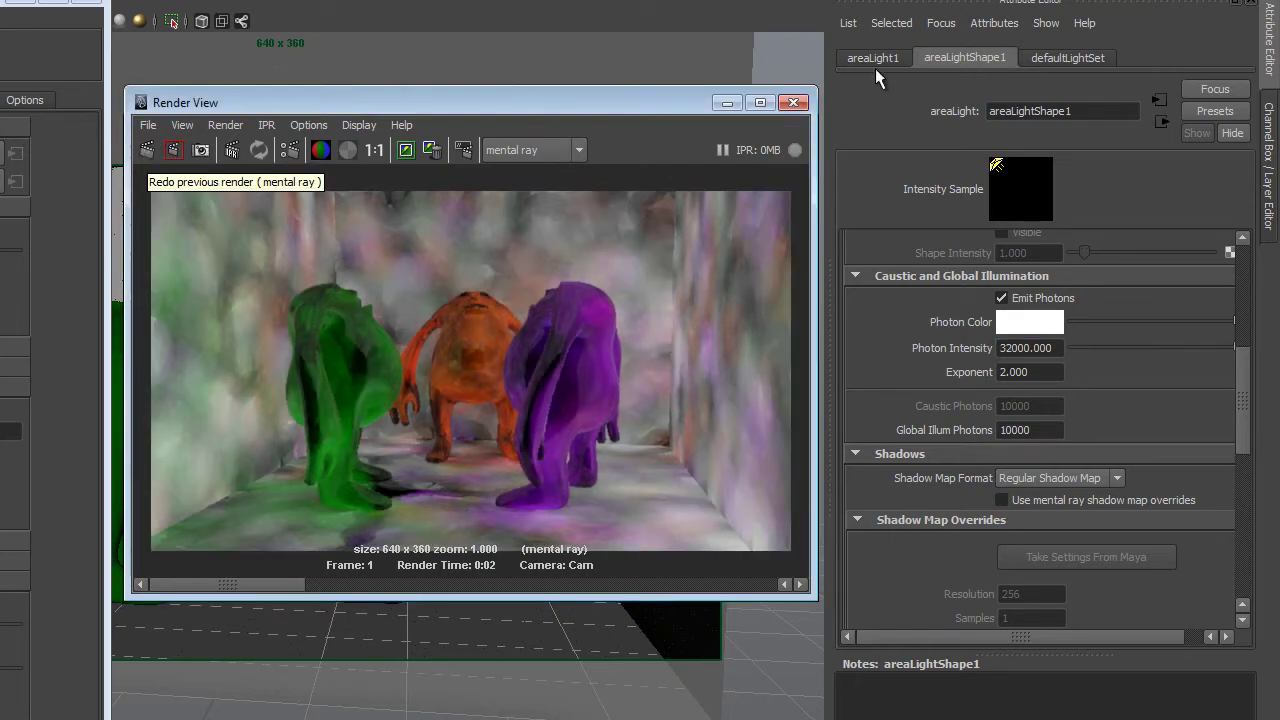
pyautogui.click(405, 150)
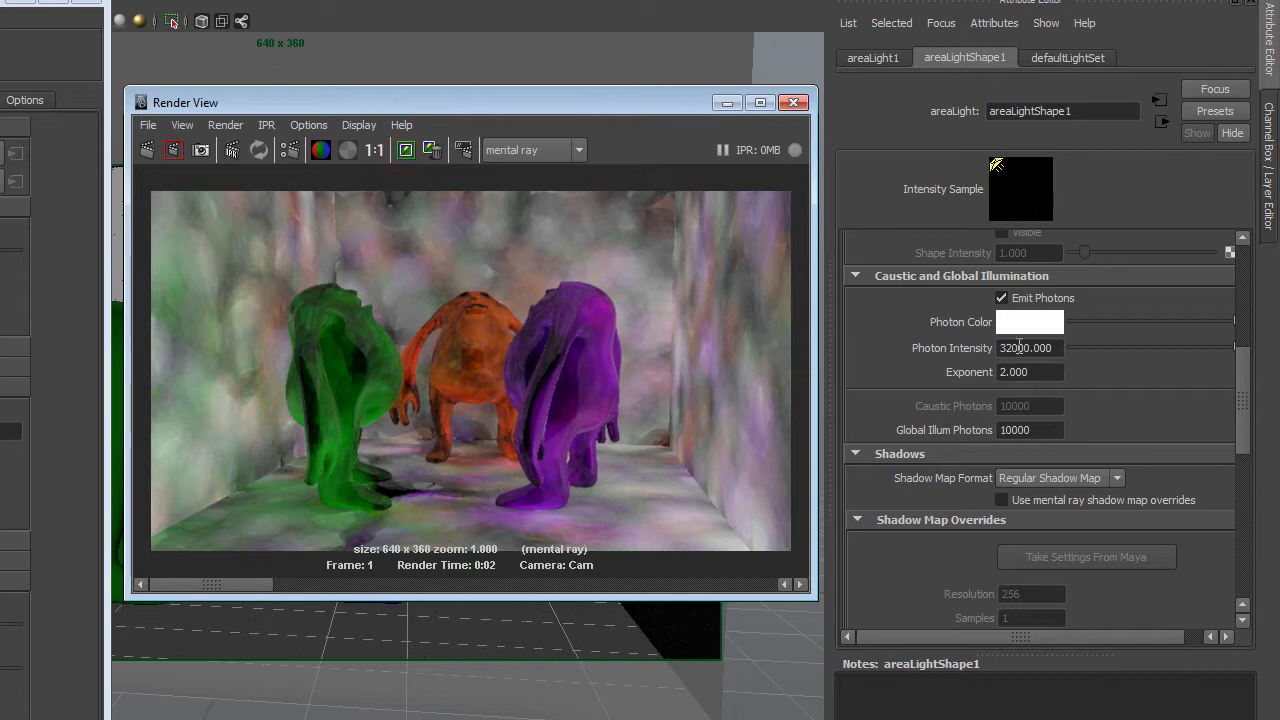
# Step: Raise Photon Intensity to 64000 then 128000, re-rendering each and keeping the brightest image
pyautogui.moveTo(1016, 348); pyautogui.dragTo(999, 348)
pyautogui.write('64')
pyautogui.press('Return')
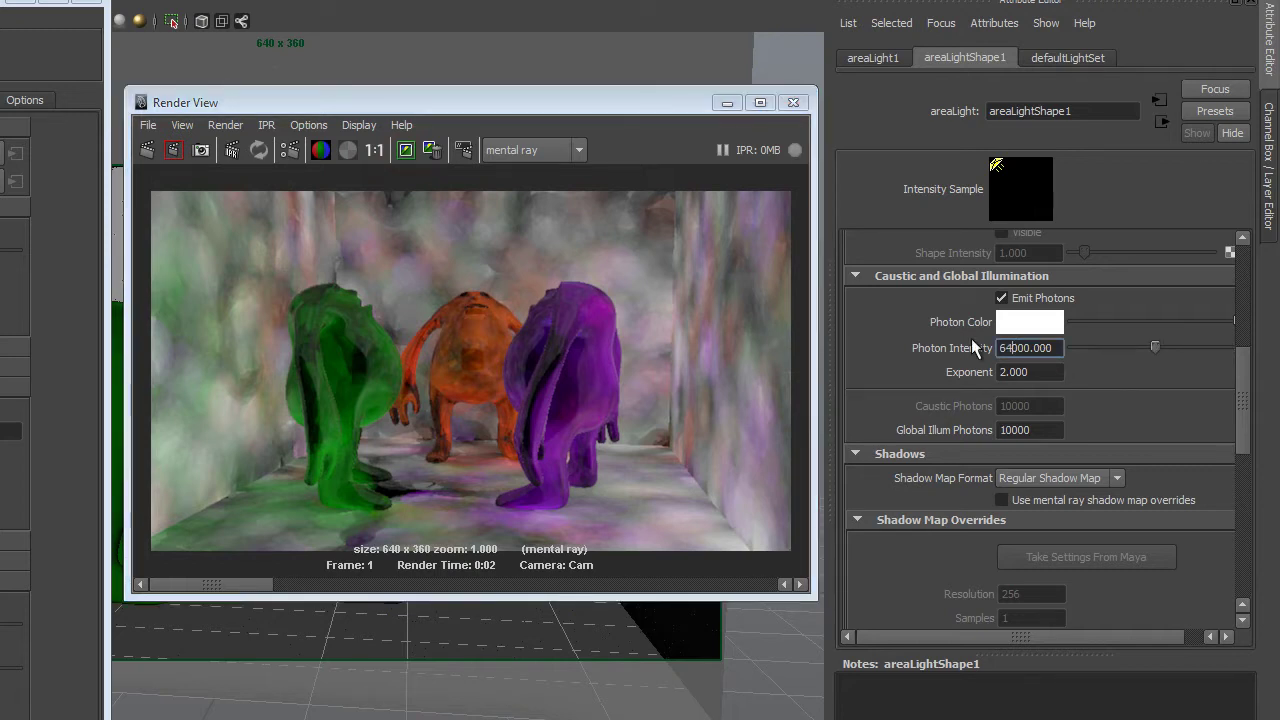
pyautogui.click(148, 150)
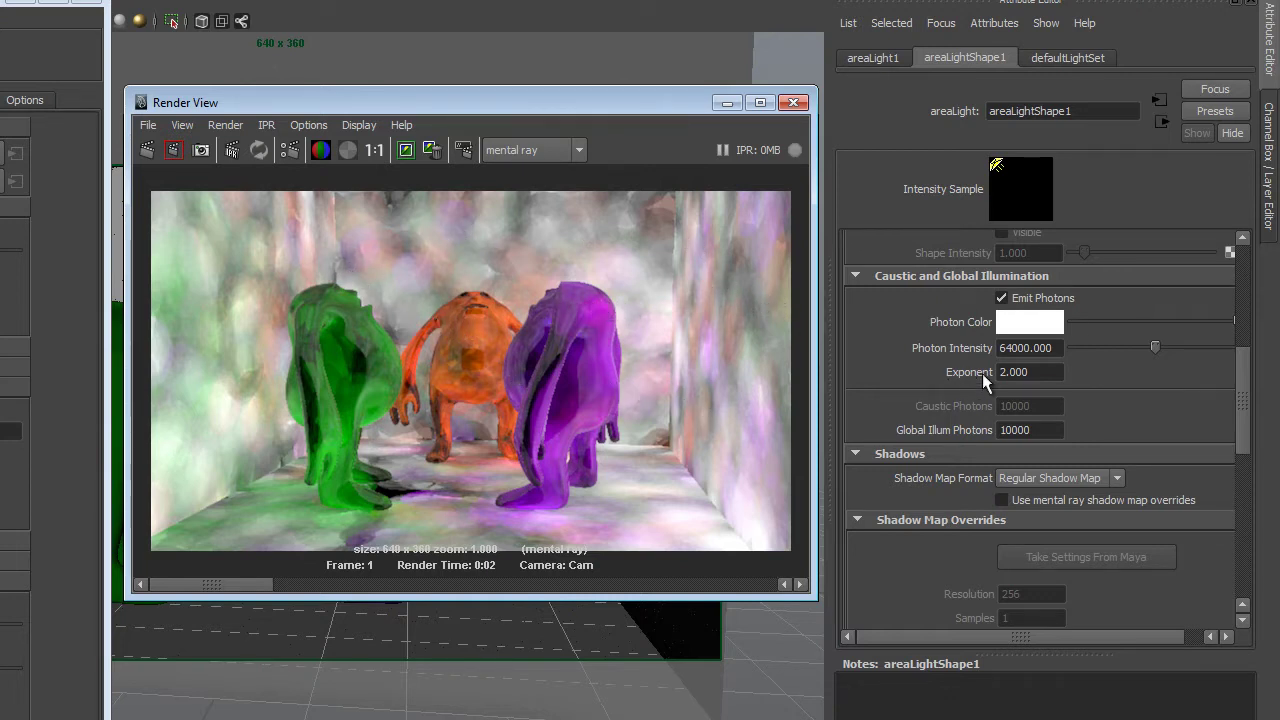
pyautogui.moveTo(1013, 348); pyautogui.dragTo(960, 343)
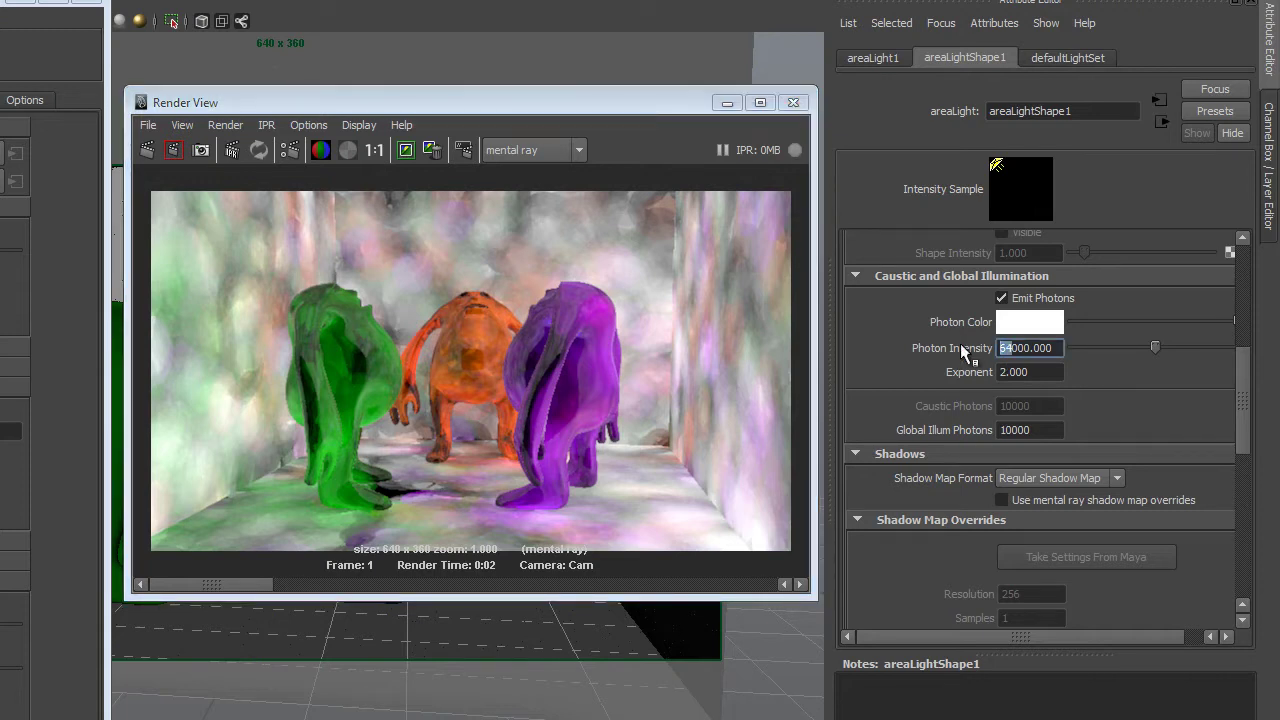
pyautogui.write('128')
pyautogui.click(147, 152)
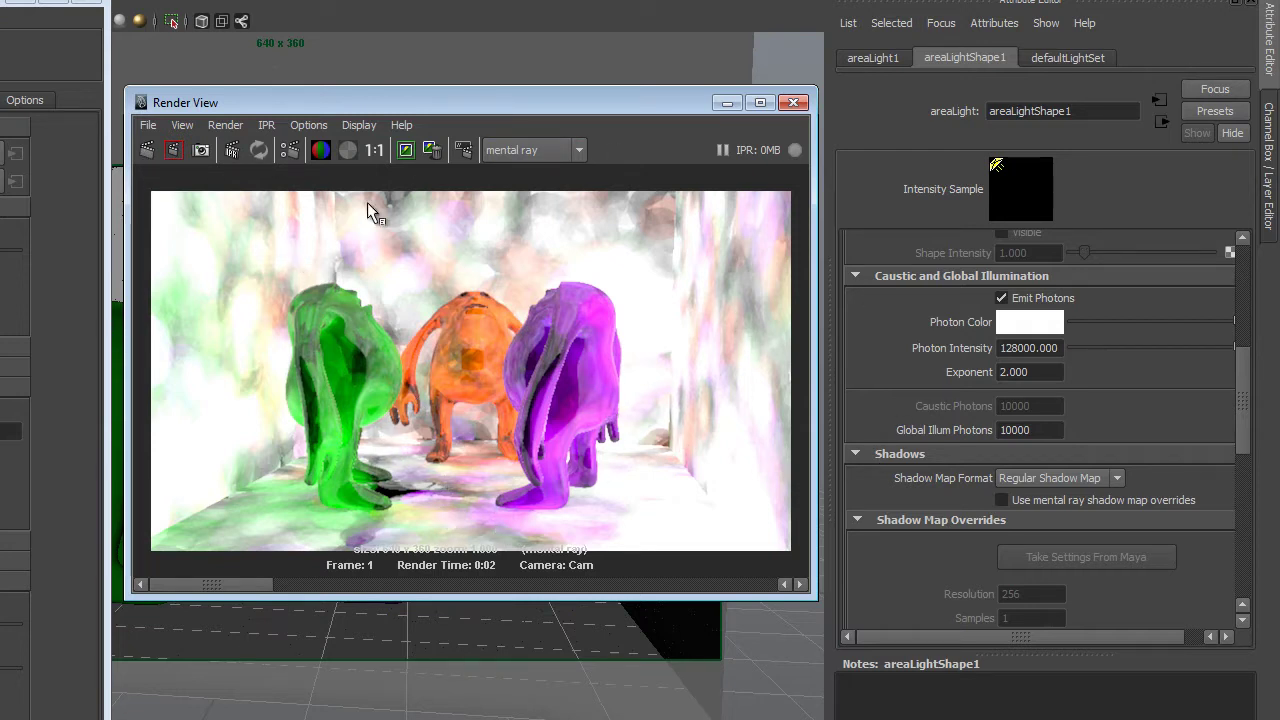
pyautogui.click(406, 150)
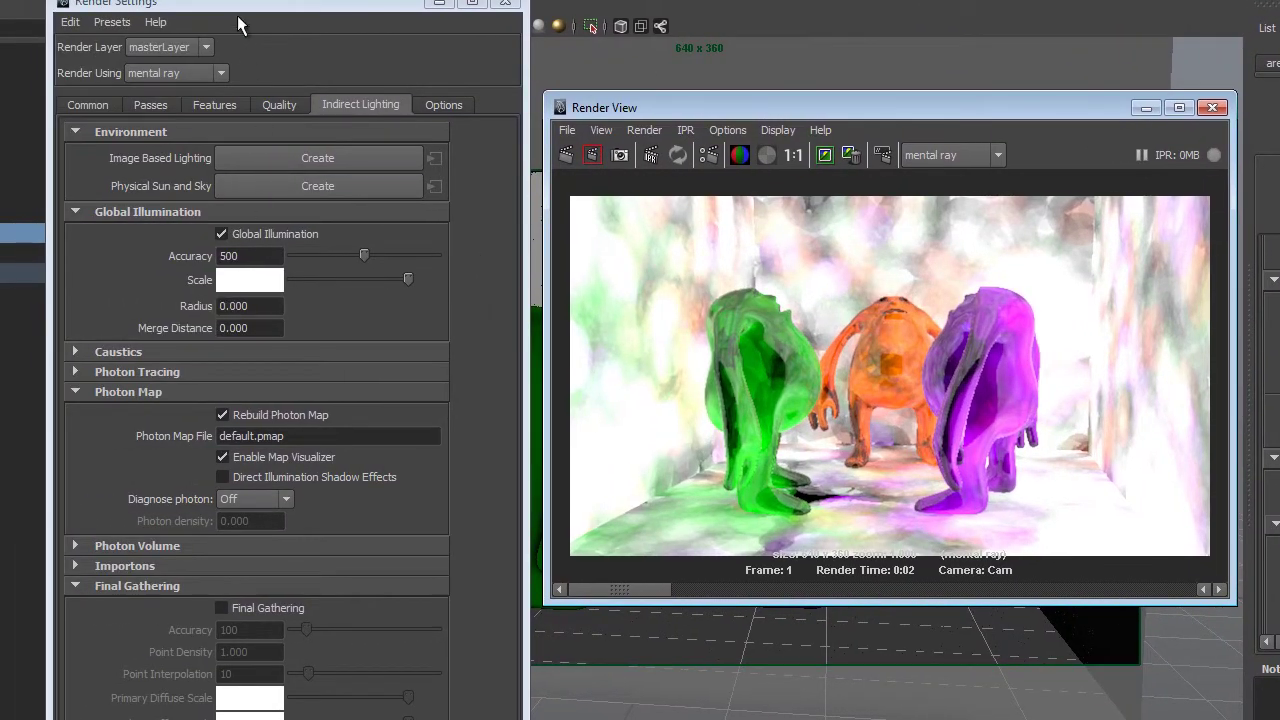
# Step: Bring the Render Settings Indirect Lighting tab forward beside the 128000-intensity render
pyautogui.click(238, 22)
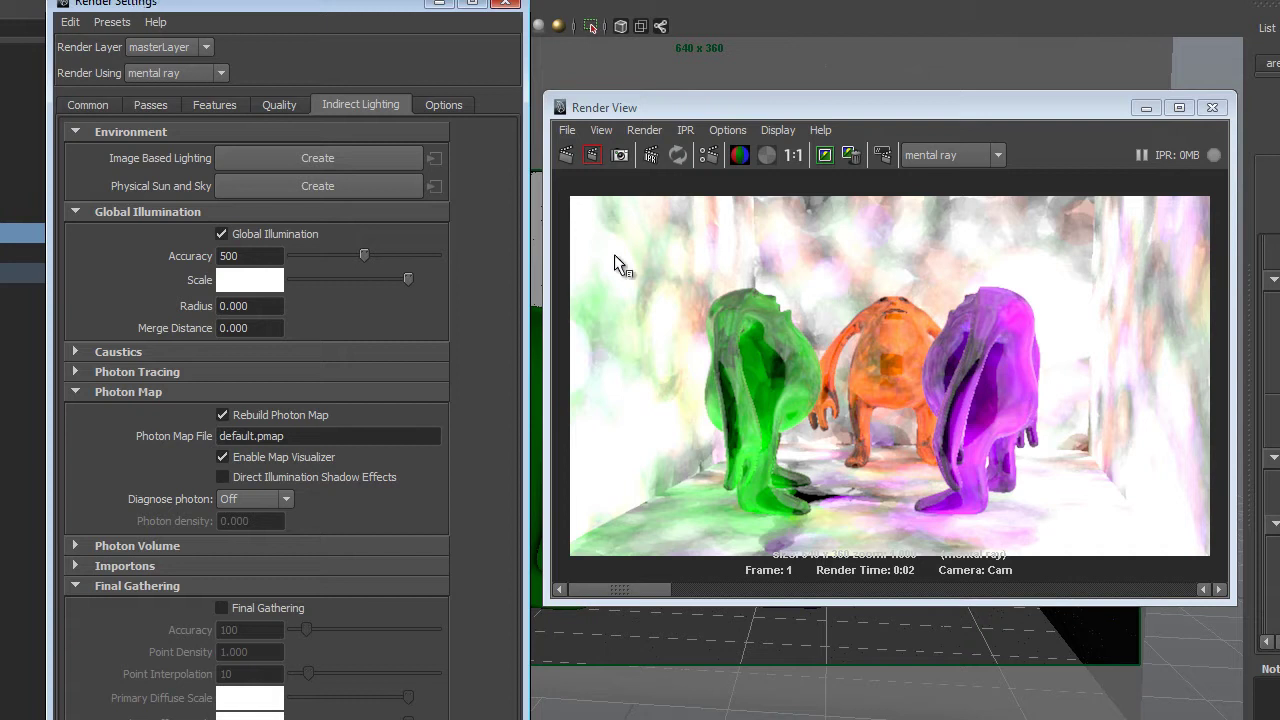
pyautogui.press('Tab')
pyautogui.click(1150, 113)
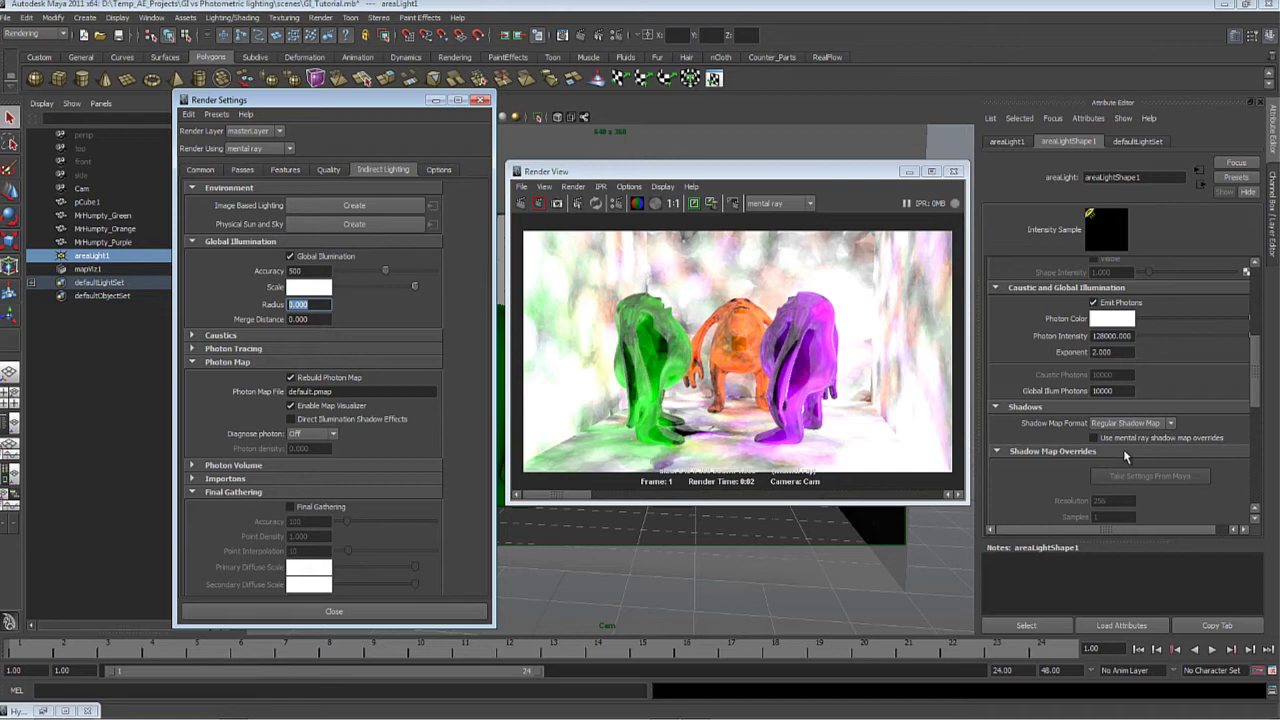
# Step: In Preferences, set the Linear working unit to meter and save the preferences
pyautogui.click(1272, 668)
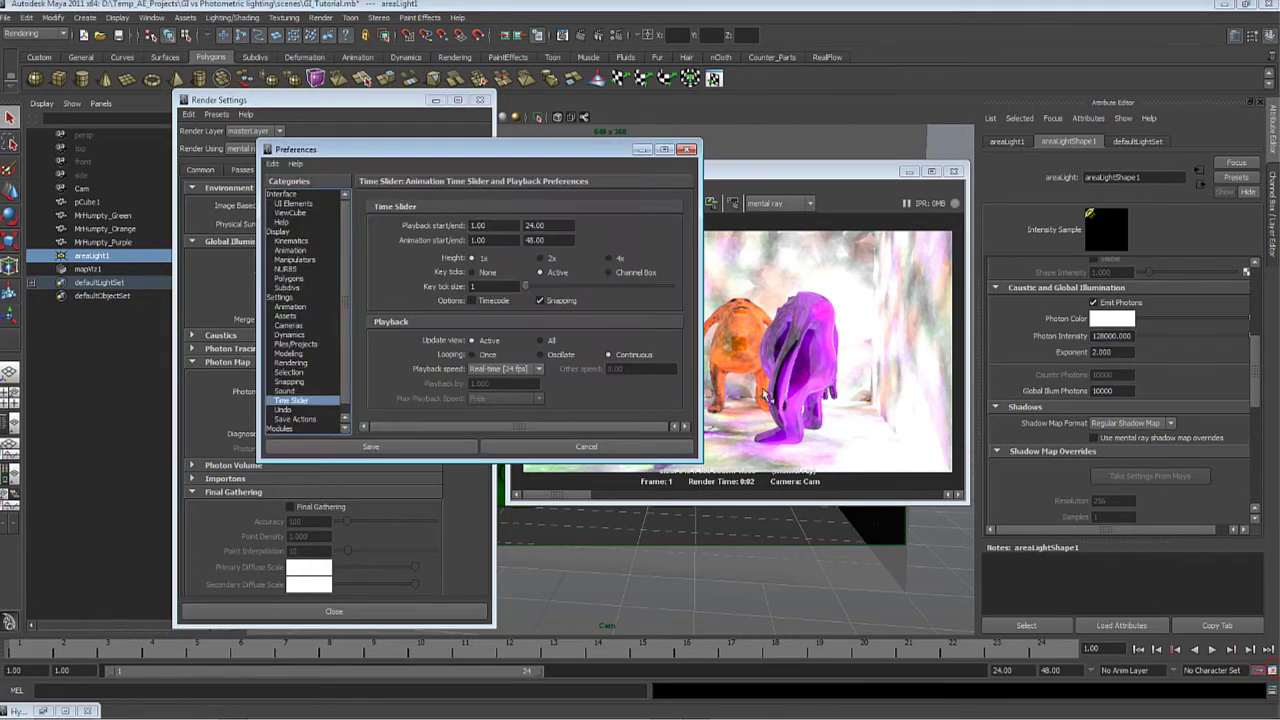
pyautogui.click(280, 297)
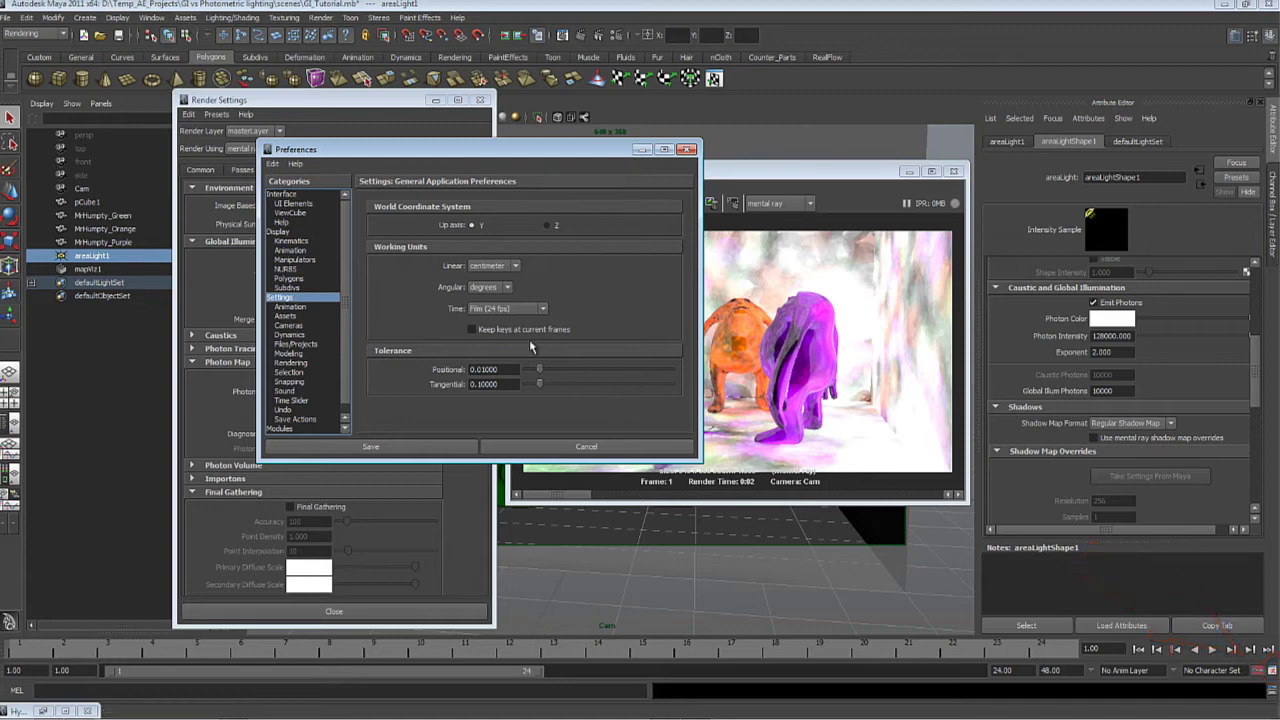
pyautogui.click(151, 18)
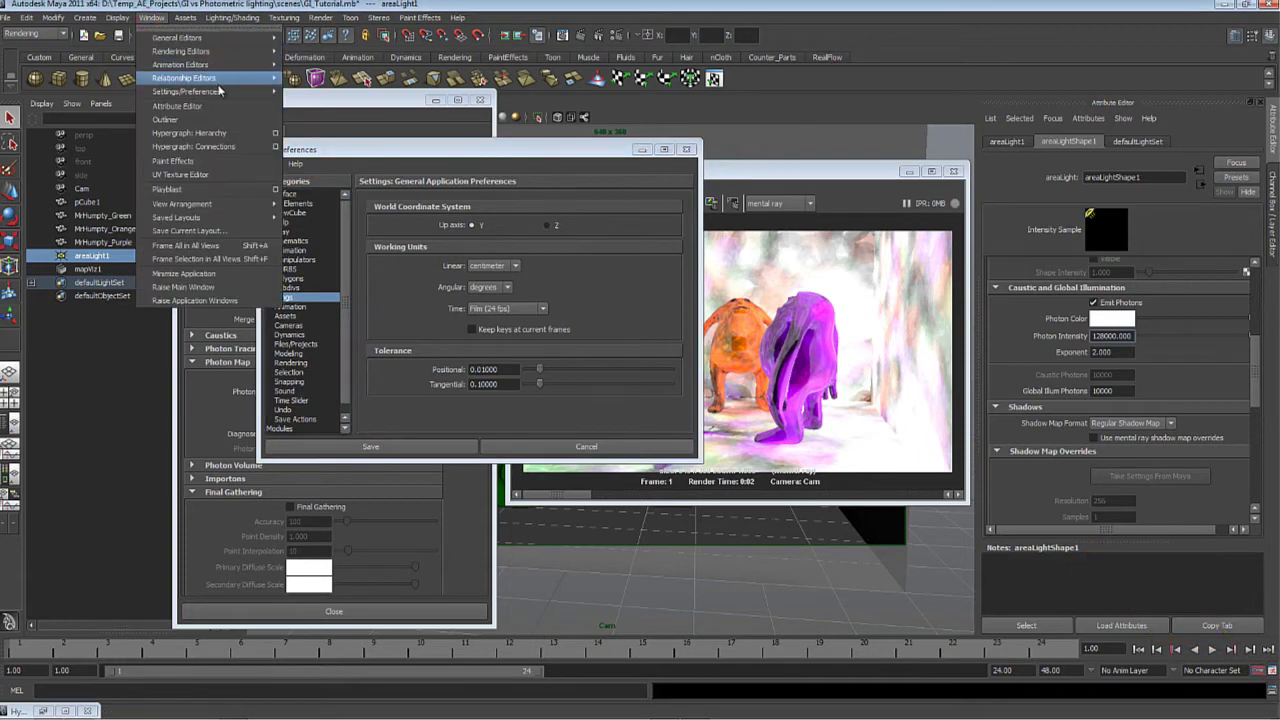
pyautogui.moveTo(224, 93)
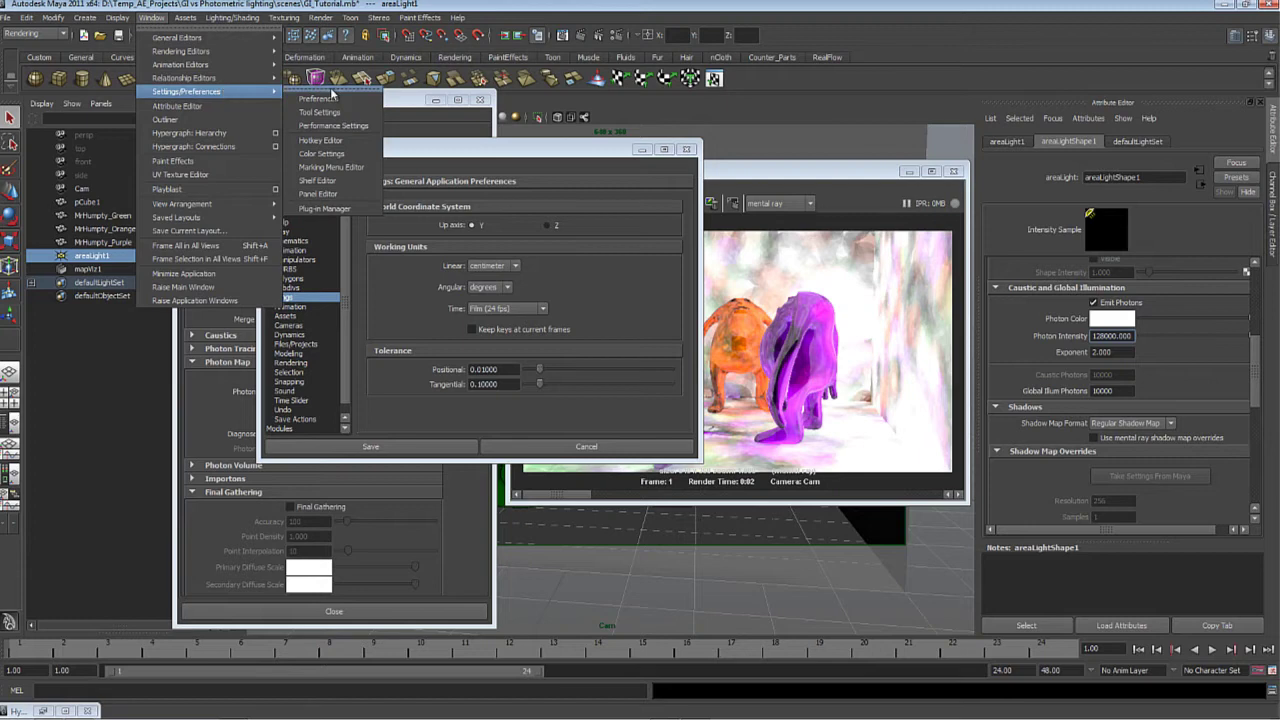
pyautogui.click(606, 157)
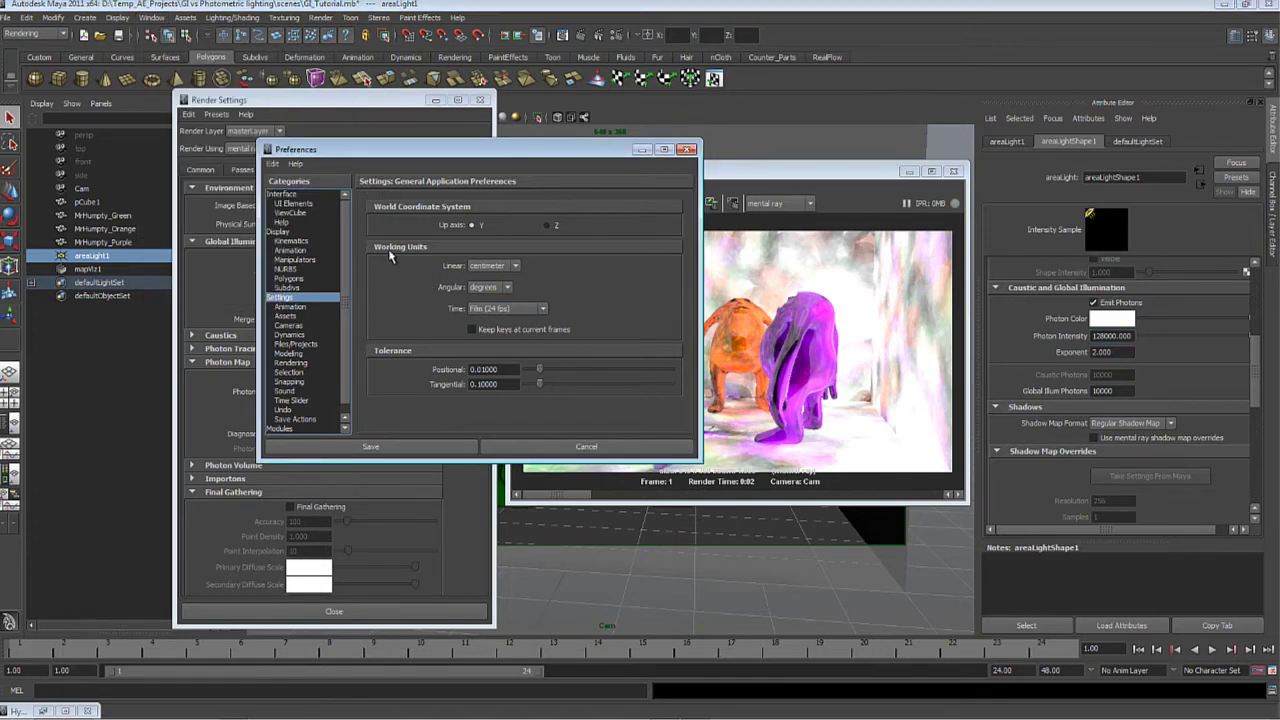
pyautogui.click(514, 268)
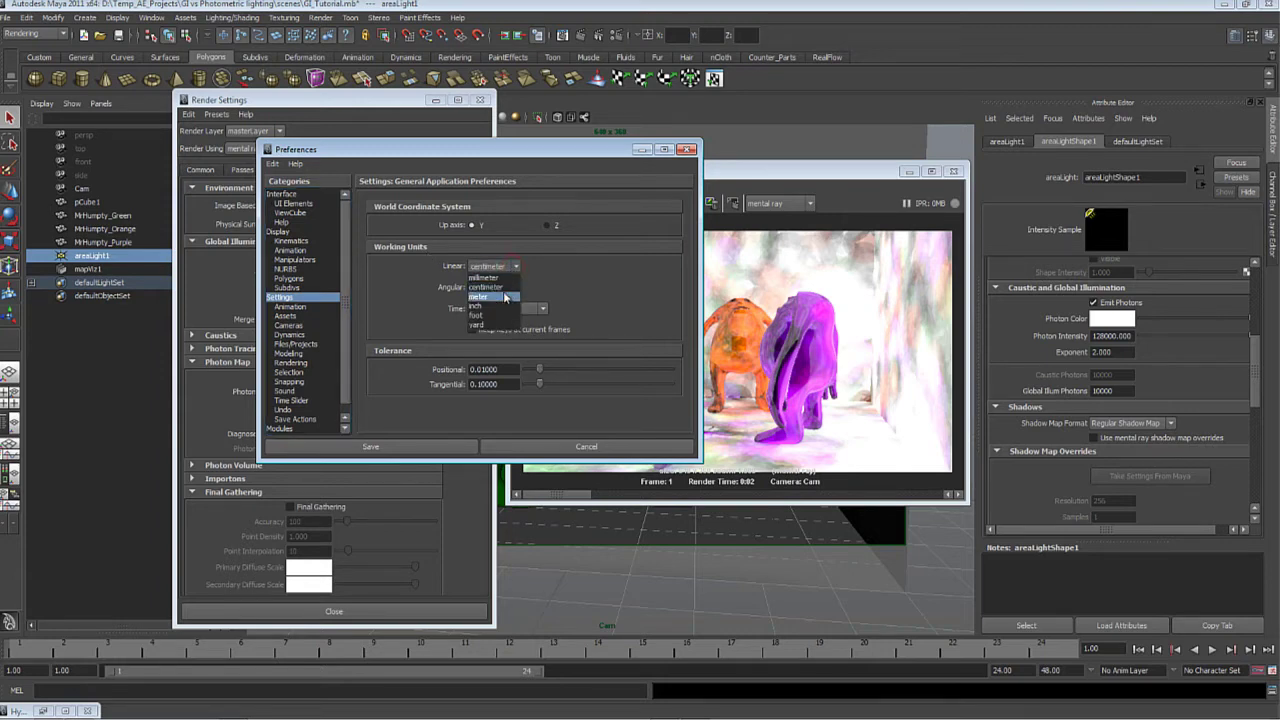
pyautogui.click(505, 297)
pyautogui.click(370, 446)
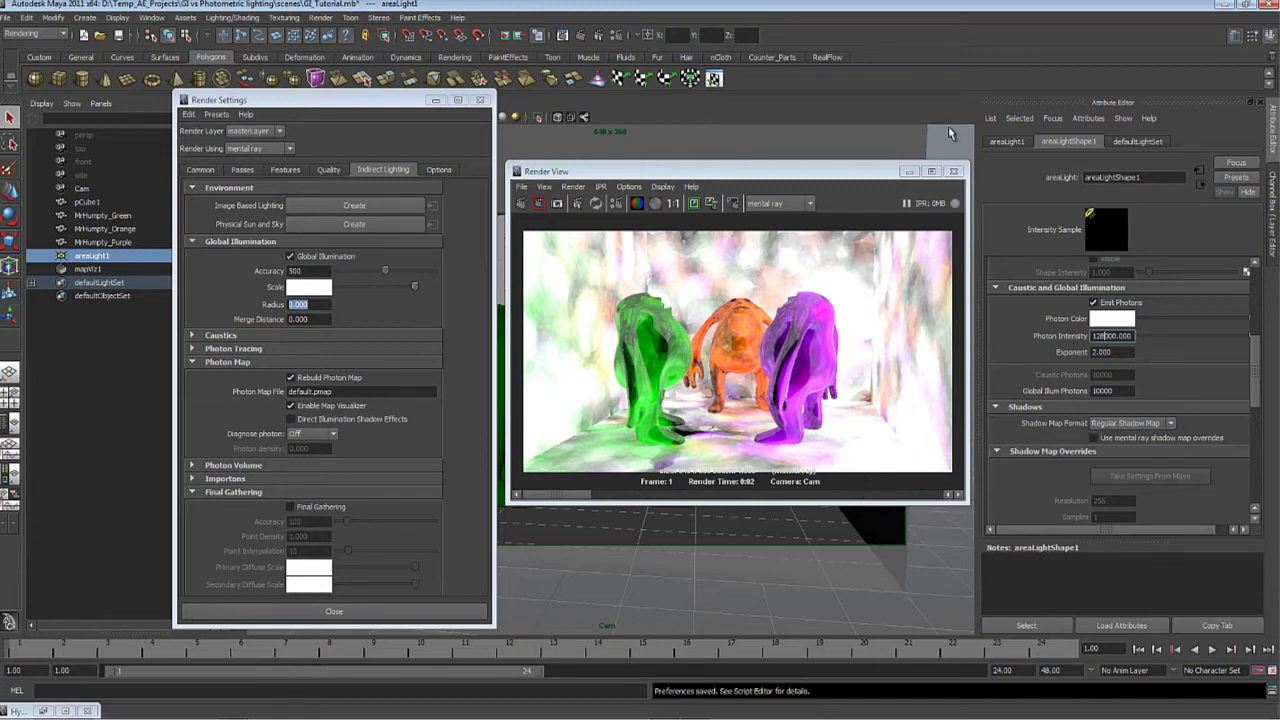
# Step: Set the Indirect Lighting Merge Distance to 1.000 and redo the previous render
pyautogui.click(682, 381)
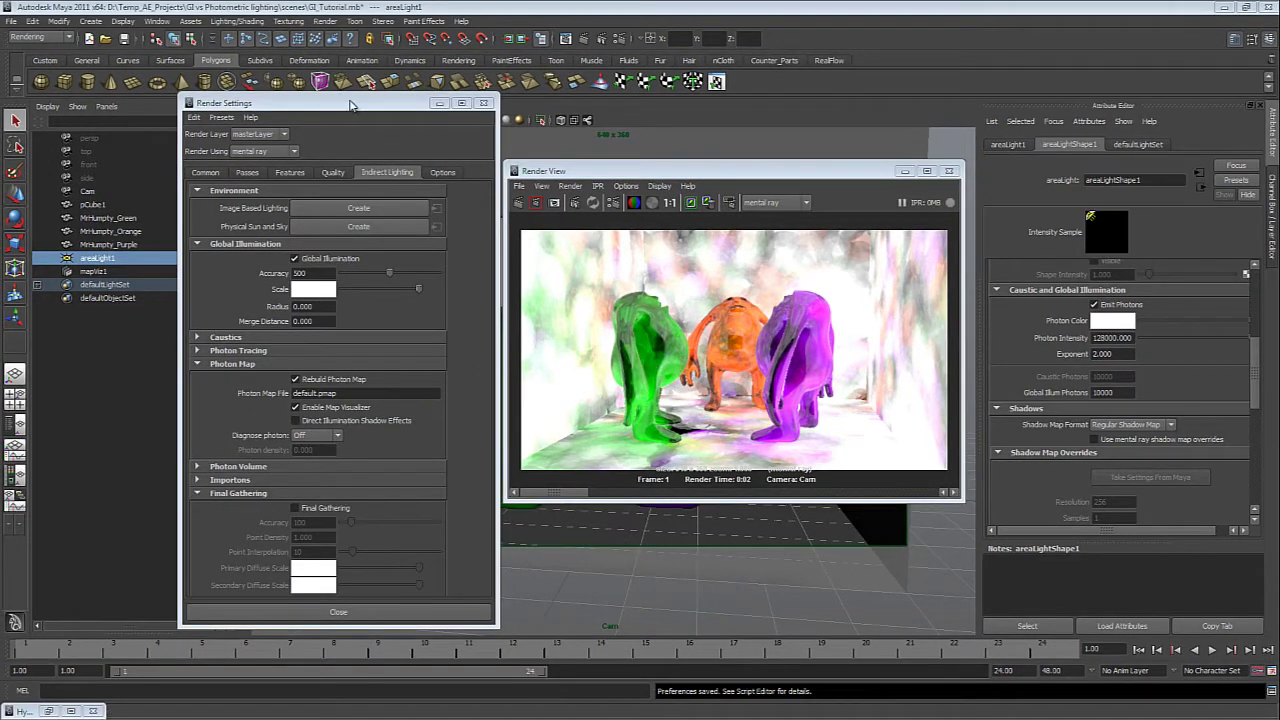
pyautogui.click(344, 98)
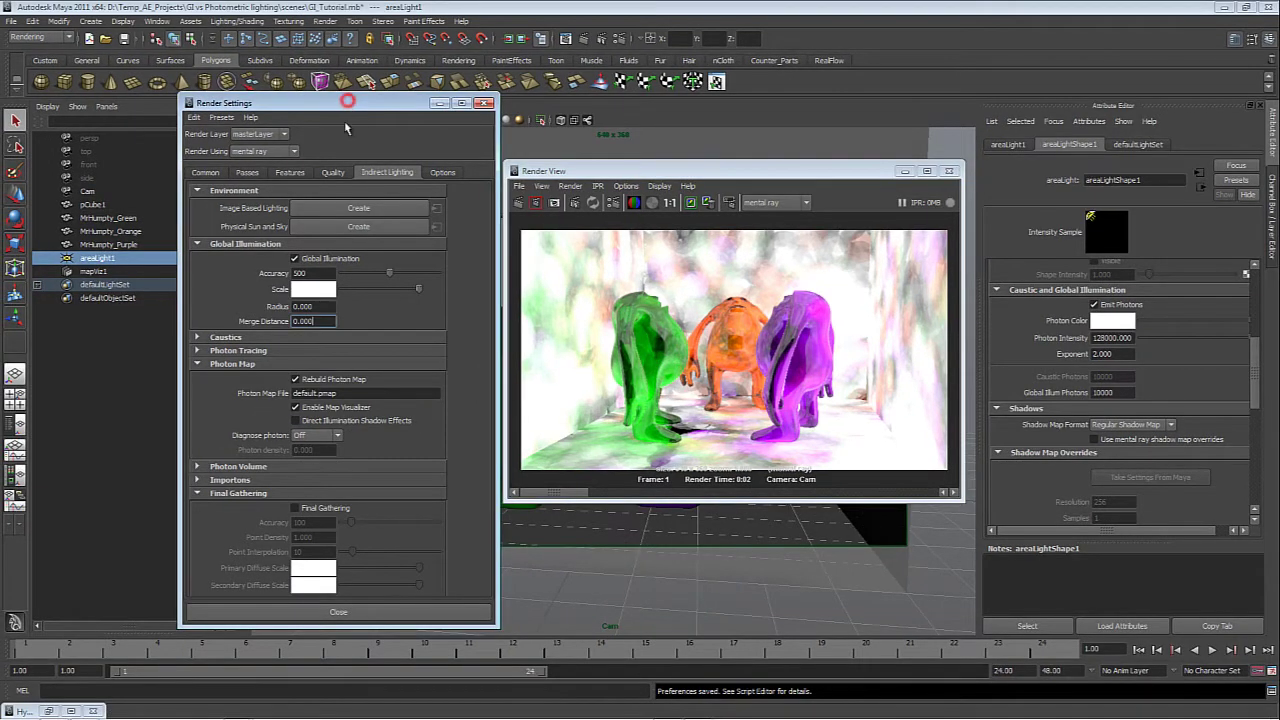
pyautogui.doubleClick(317, 321)
pyautogui.doubleClick(323, 322)
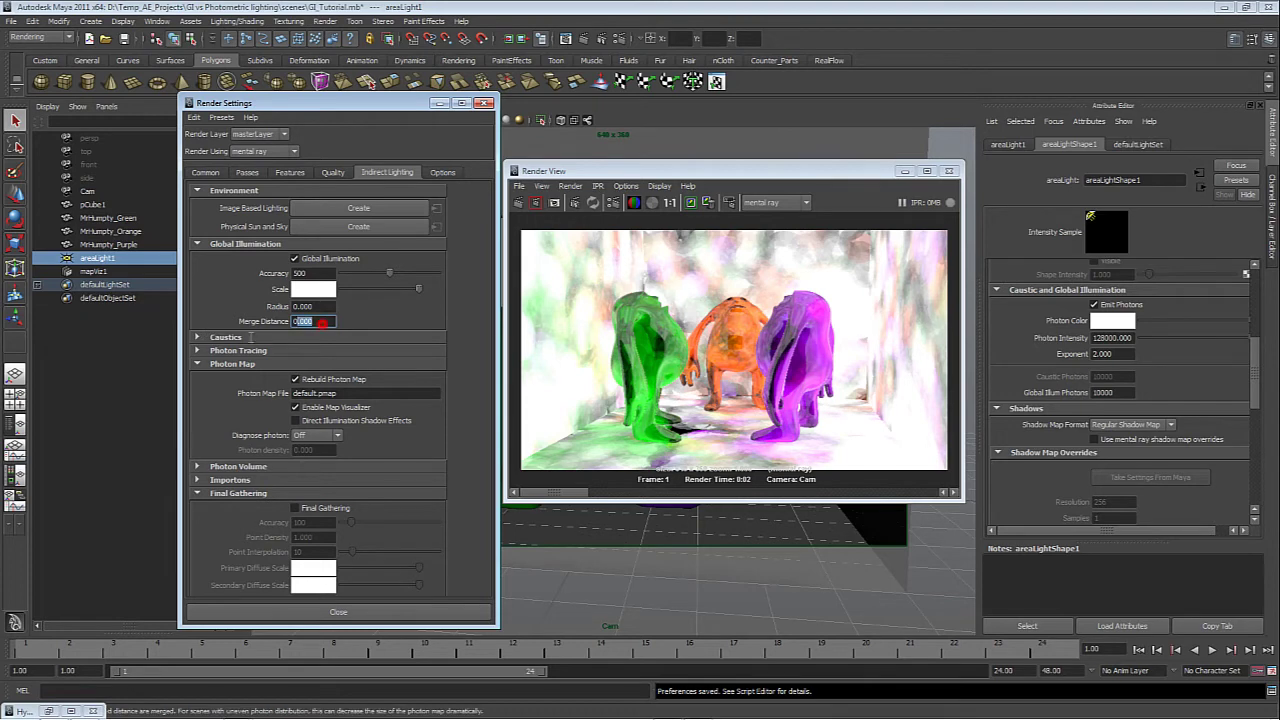
pyautogui.write('1')
pyautogui.press('Return')
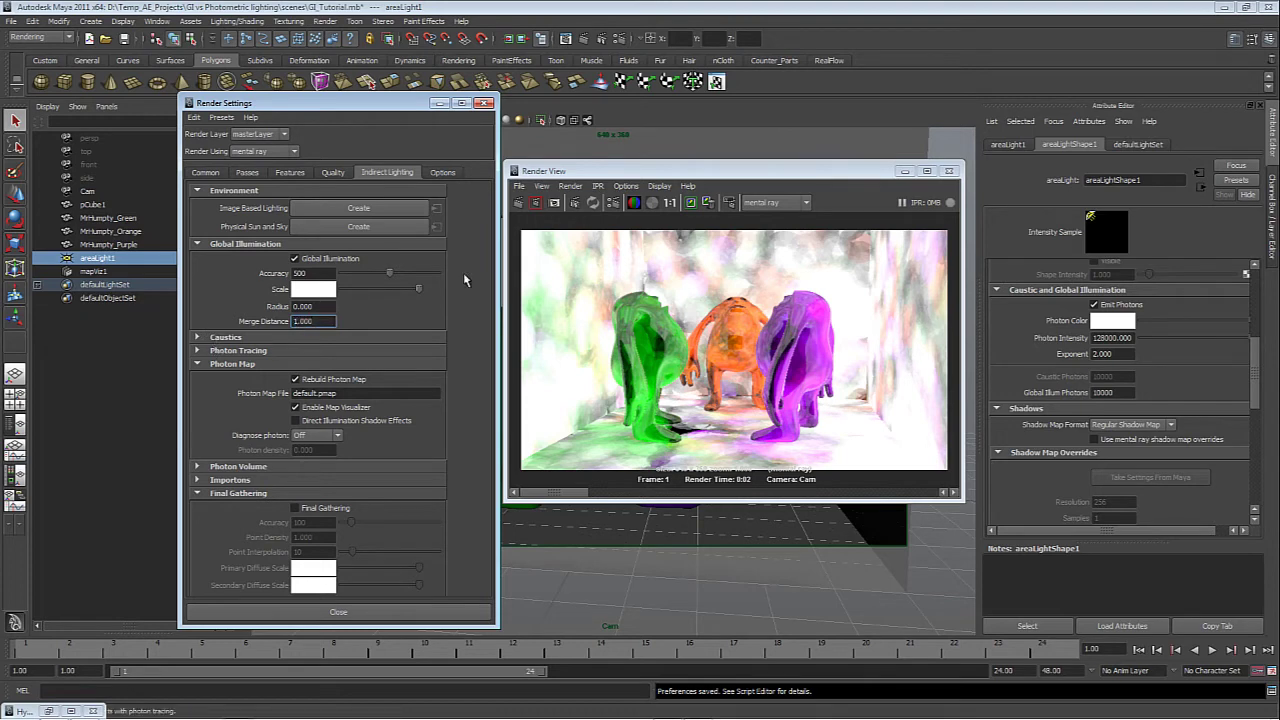
pyautogui.click(518, 204)
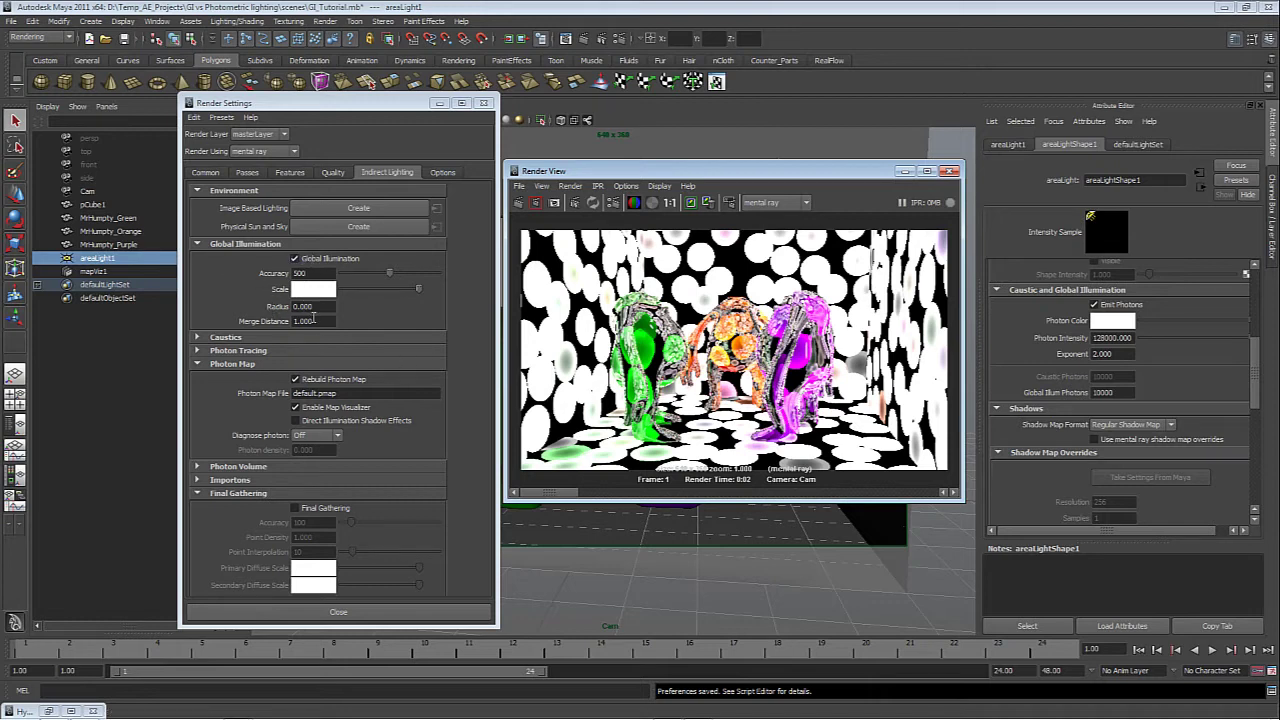
# Step: Test-render GI Radius values 3.000 and 6.000, keeping the renders to compare
pyautogui.click(325, 306)
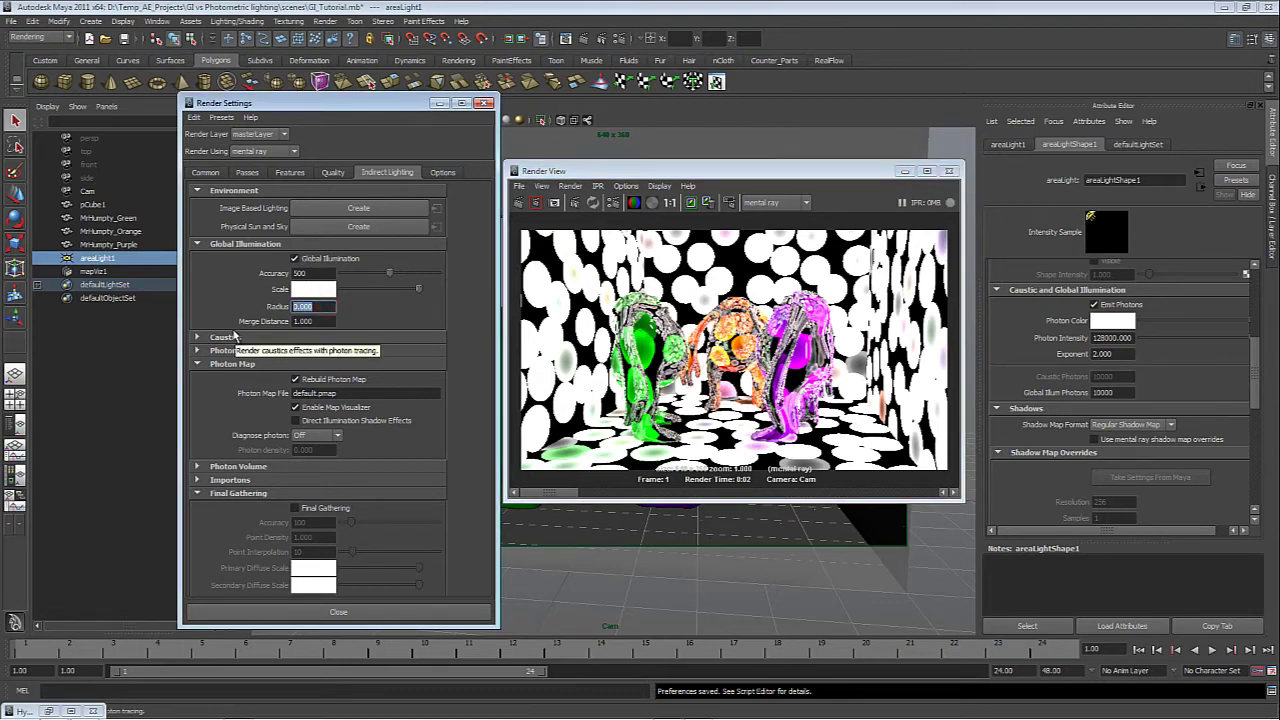
pyautogui.write('3.000')
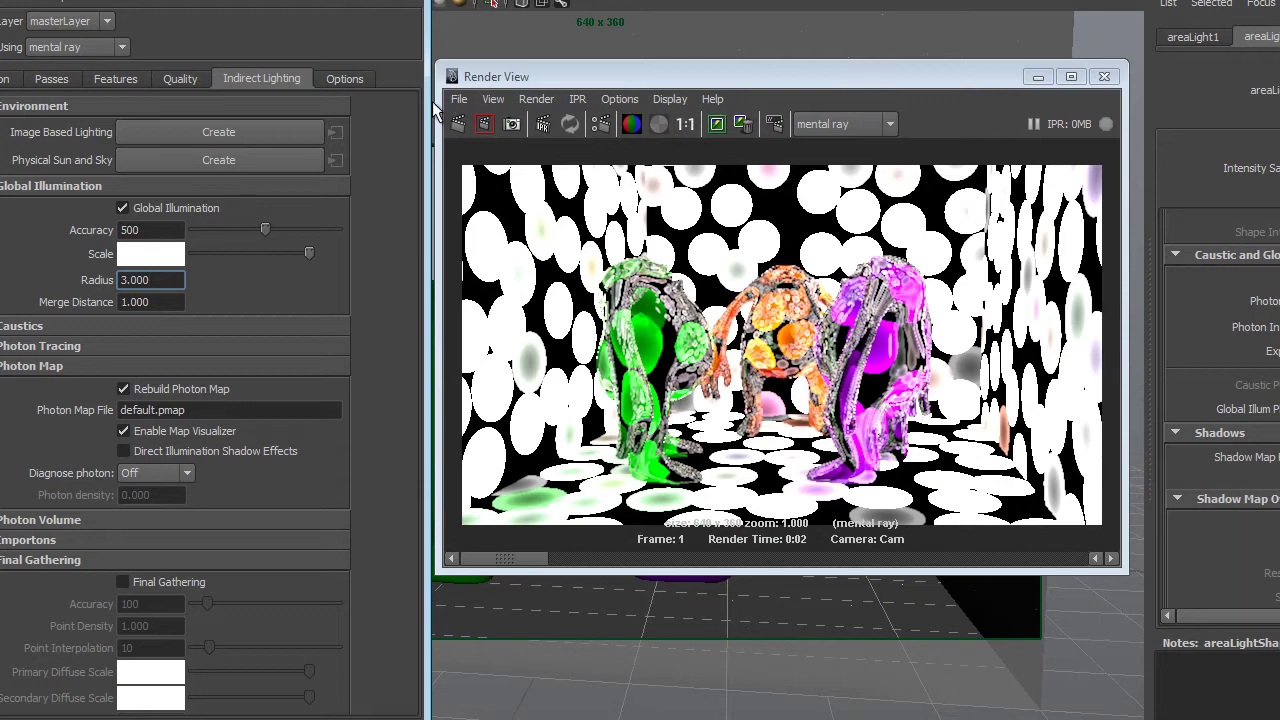
pyautogui.click(458, 123)
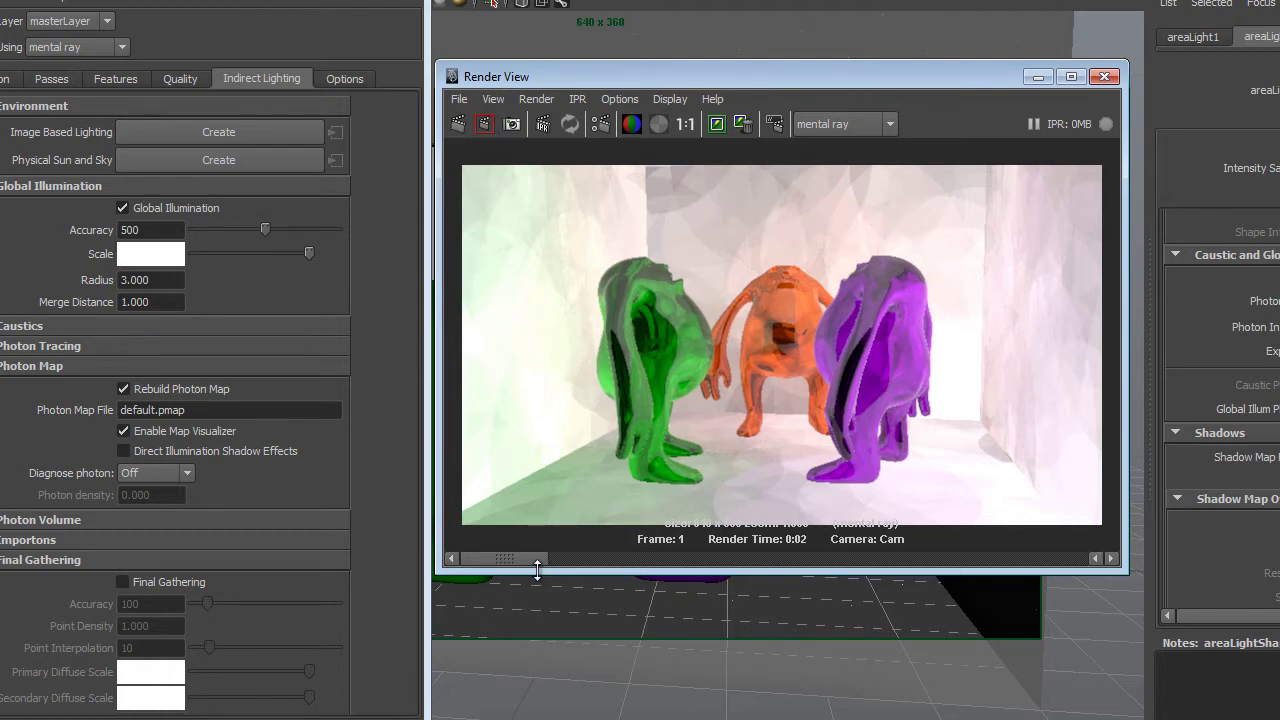
pyautogui.moveTo(522, 563)
pyautogui.mouseDown()
pyautogui.moveTo(690, 568)
pyautogui.moveTo(501, 568)
pyautogui.mouseUp()
pyautogui.click(716, 124)
pyautogui.click(150, 280)
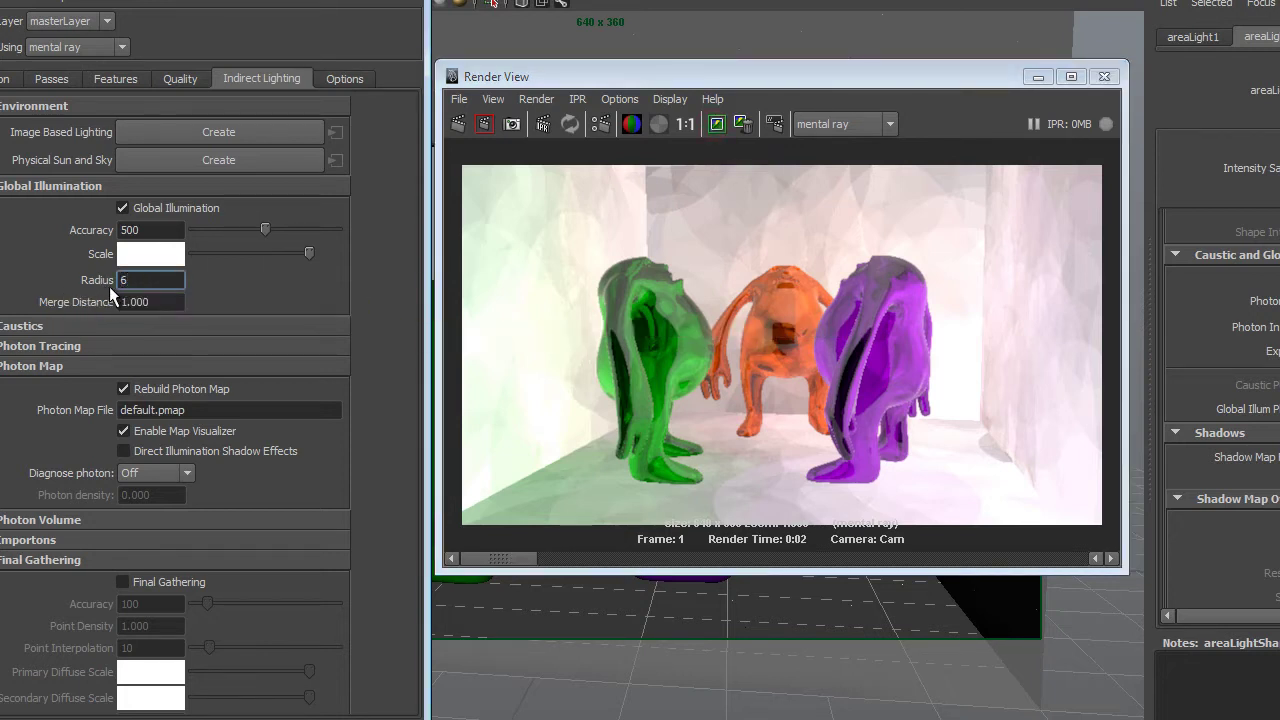
pyautogui.click(456, 125)
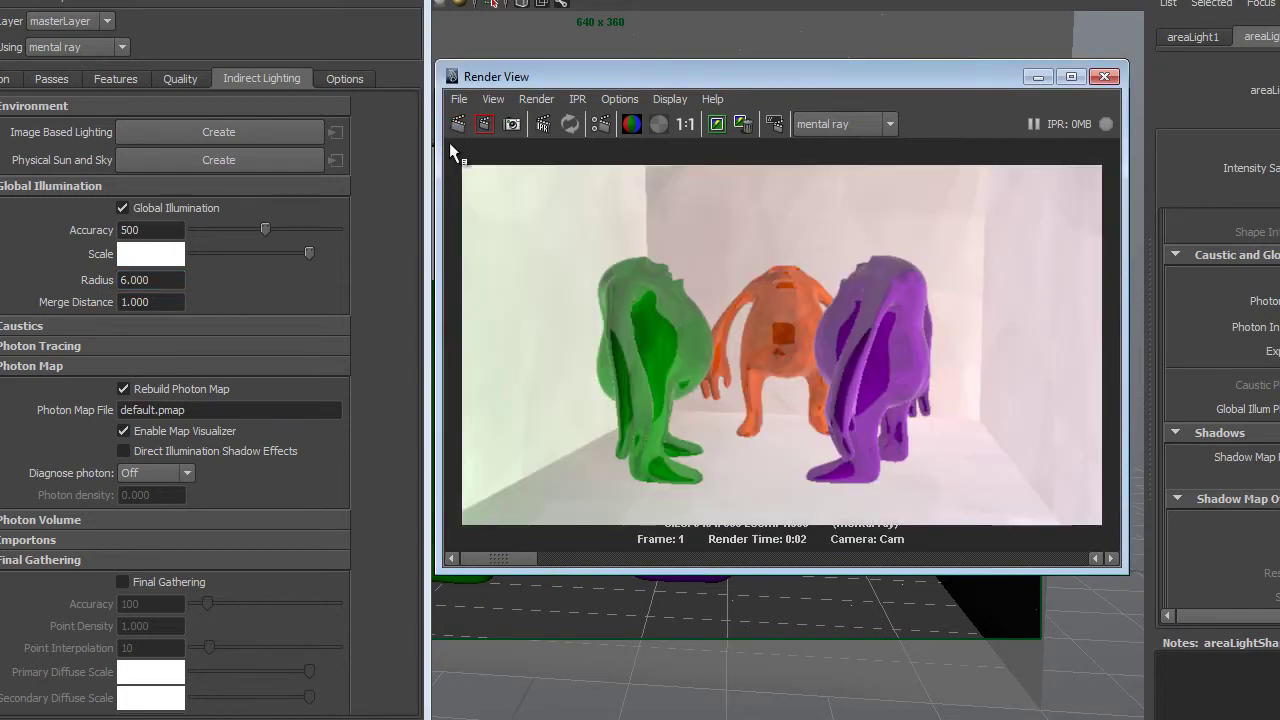
pyautogui.click(508, 557)
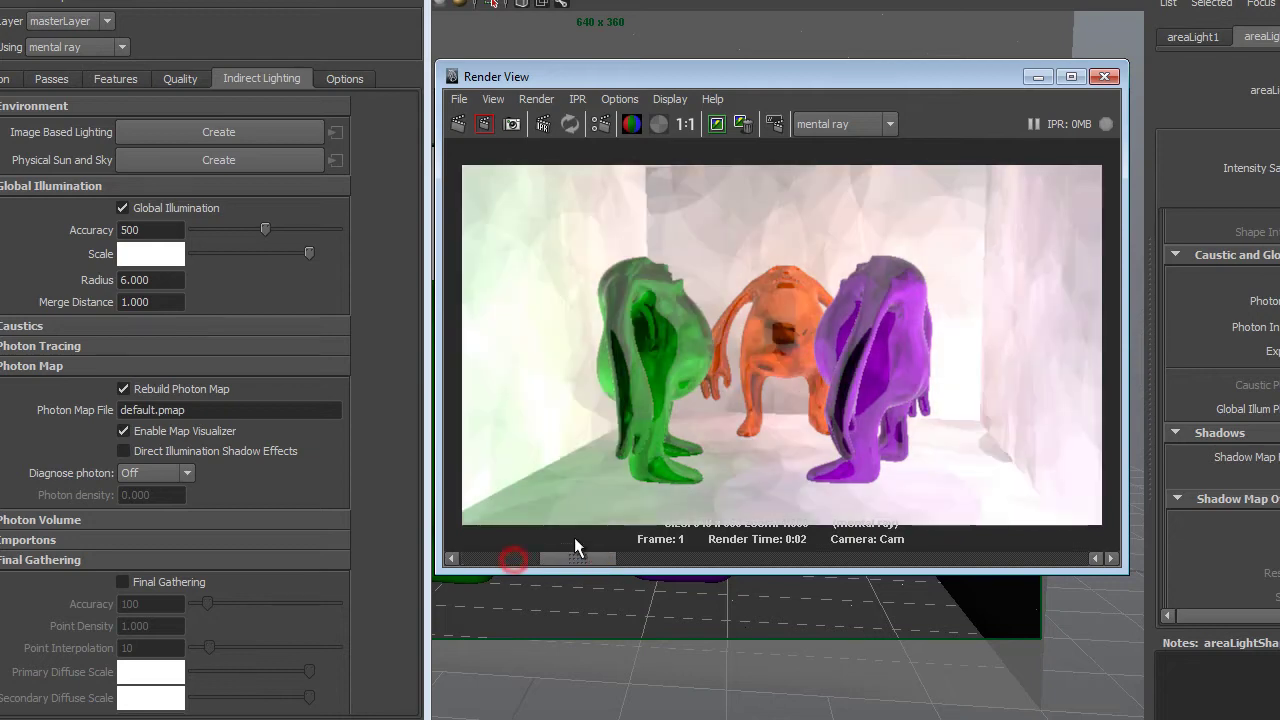
pyautogui.moveTo(540, 557); pyautogui.dragTo(520, 557)
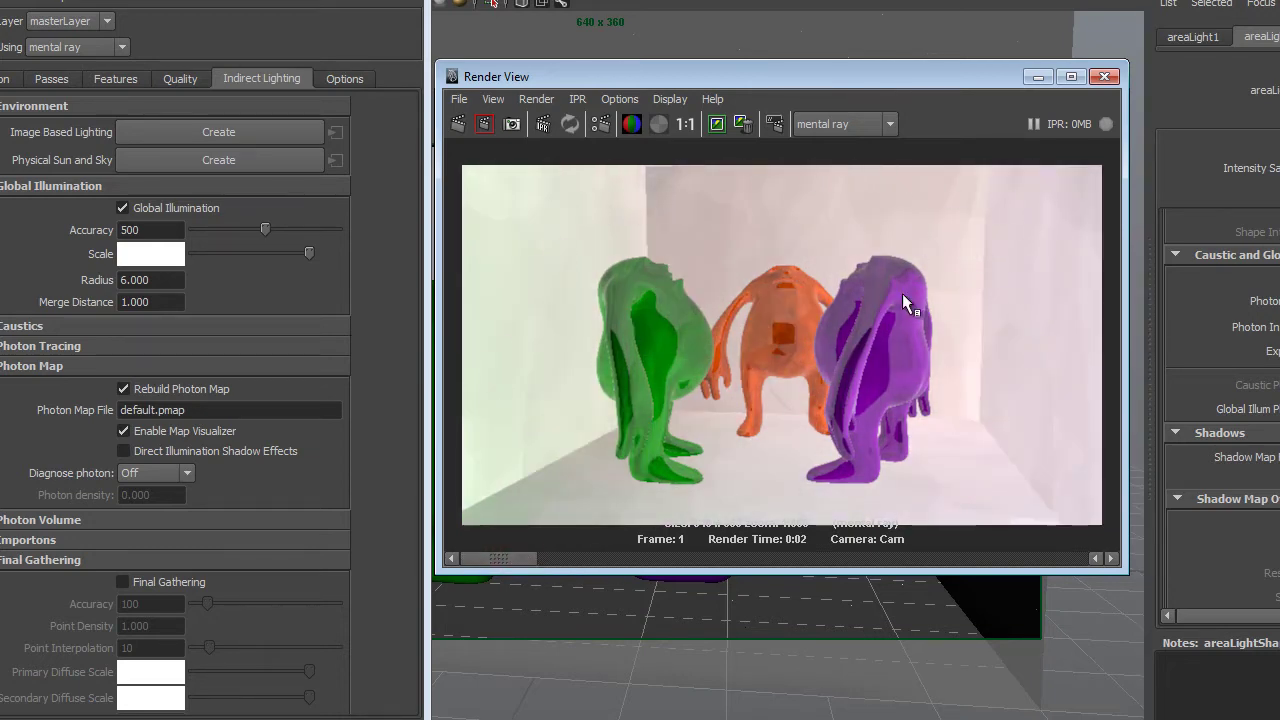
# Step: Try a GI Radius of 9.000, then settle on a radius of 12.000
pyautogui.click(138, 281)
pyautogui.write('9')
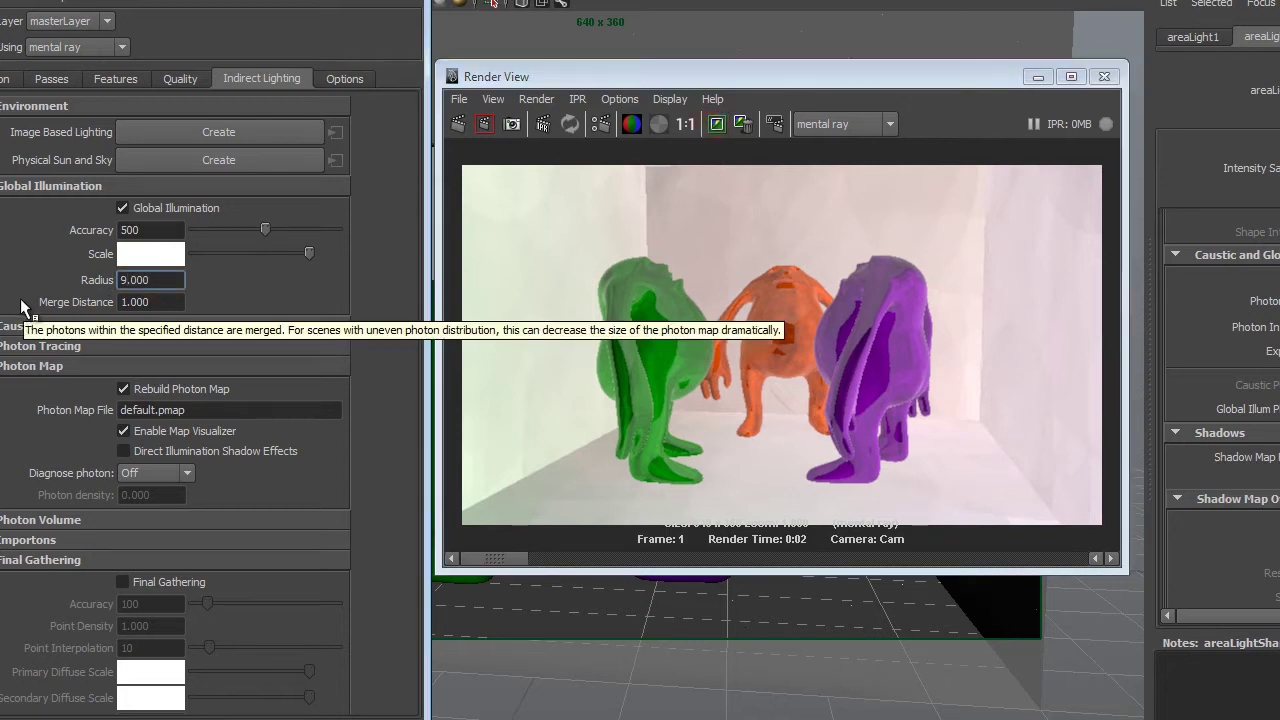
pyautogui.click(454, 124)
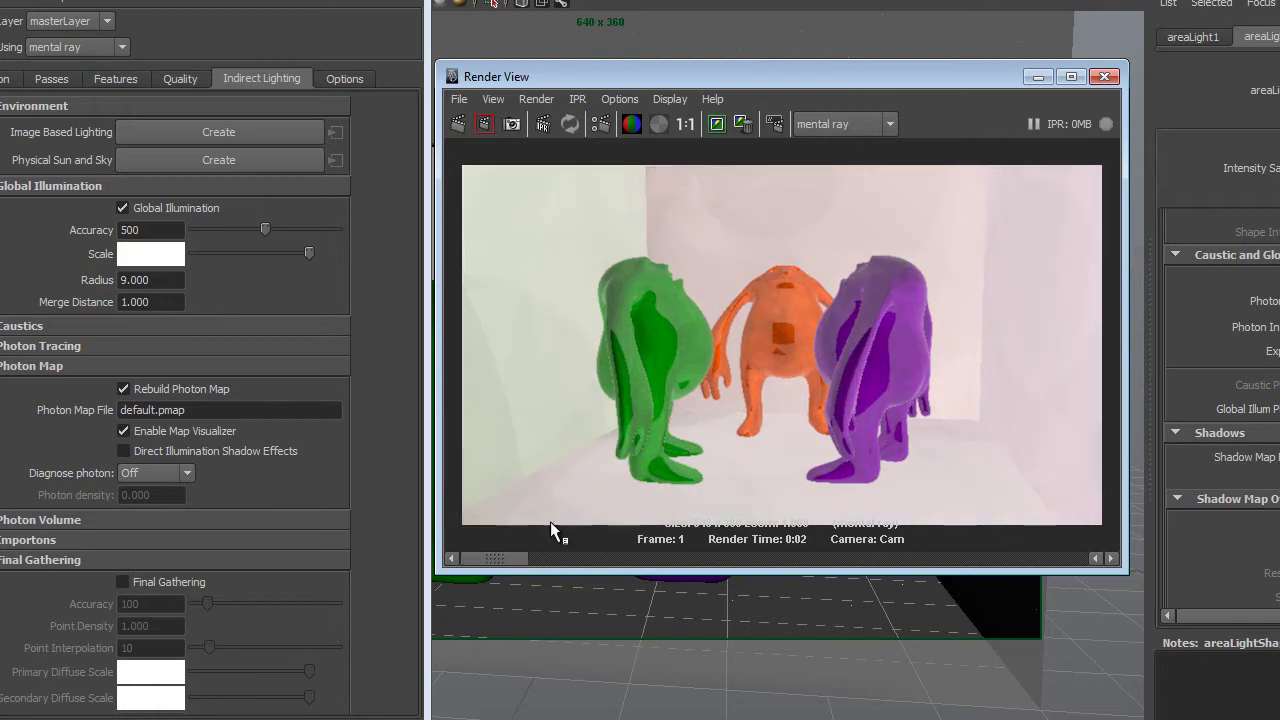
pyautogui.click(716, 123)
pyautogui.moveTo(176, 281); pyautogui.dragTo(102, 284)
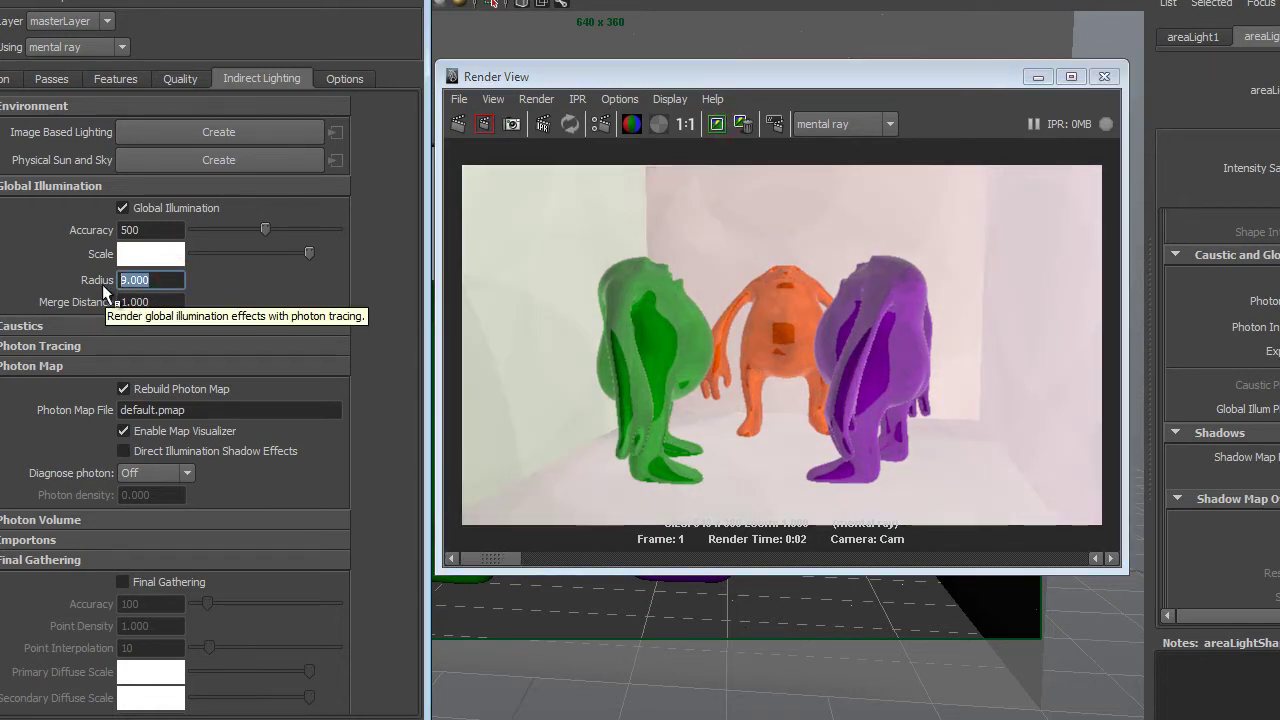
pyautogui.write('12.000')
pyautogui.press('Return')
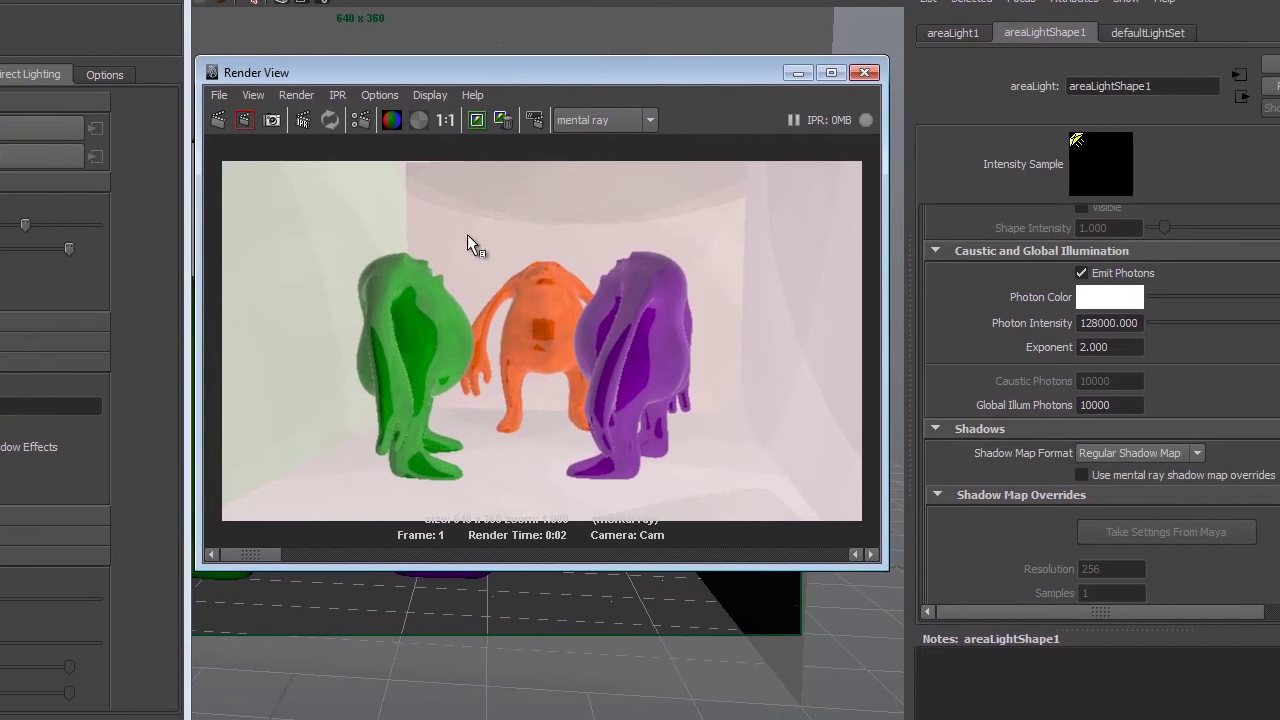
# Step: Set the area light's Global Illum Photons to 20000 and re-render
pyautogui.click(1030, 404)
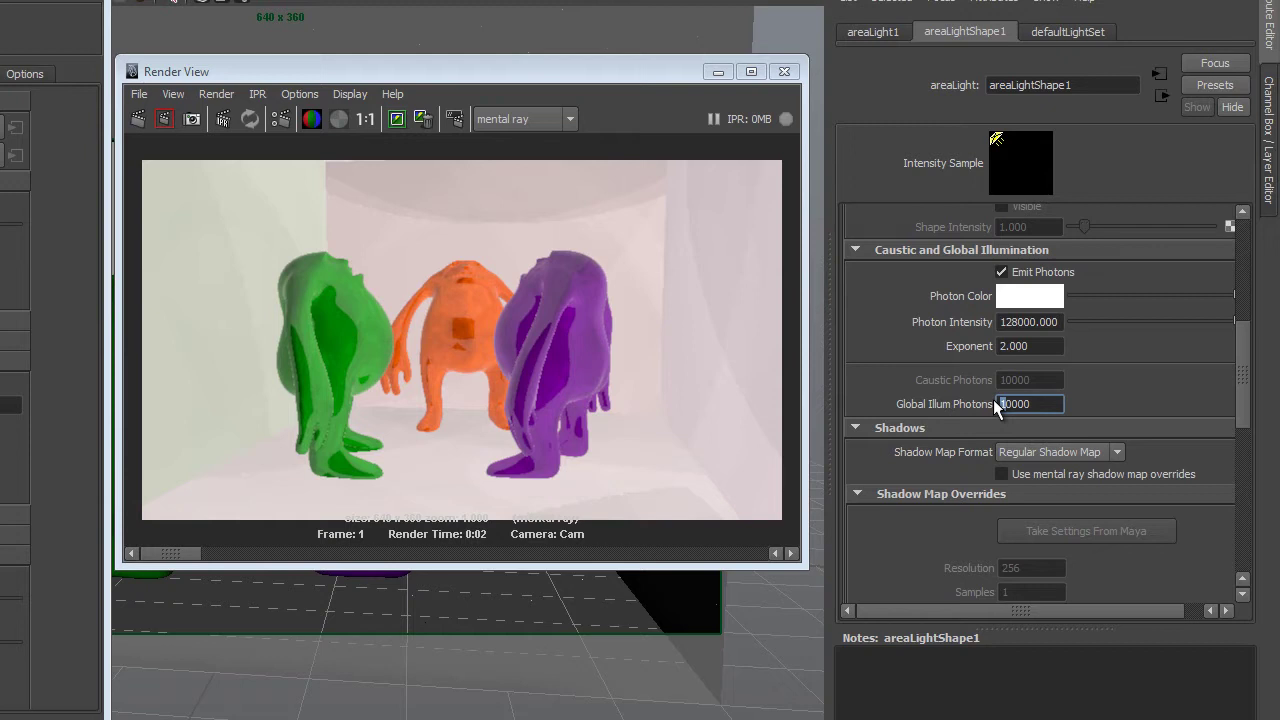
pyautogui.press('Delete')
pyautogui.write('2')
pyautogui.press('Return')
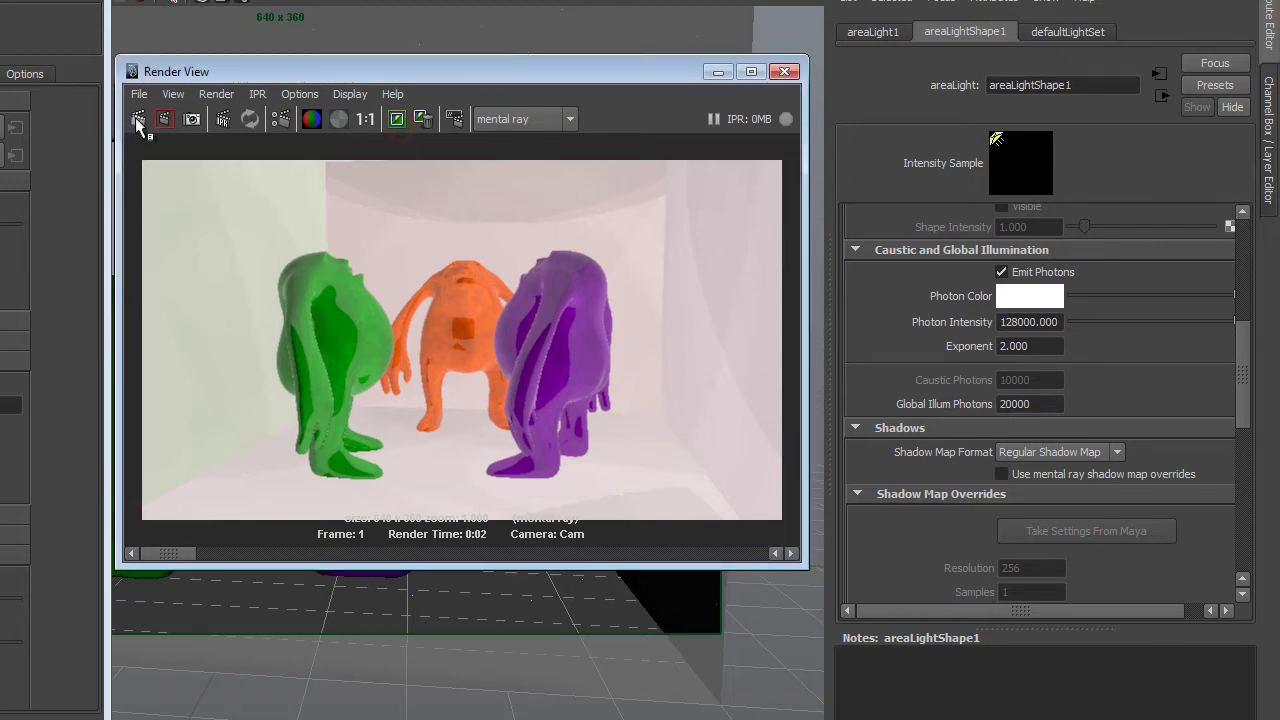
pyautogui.click(136, 118)
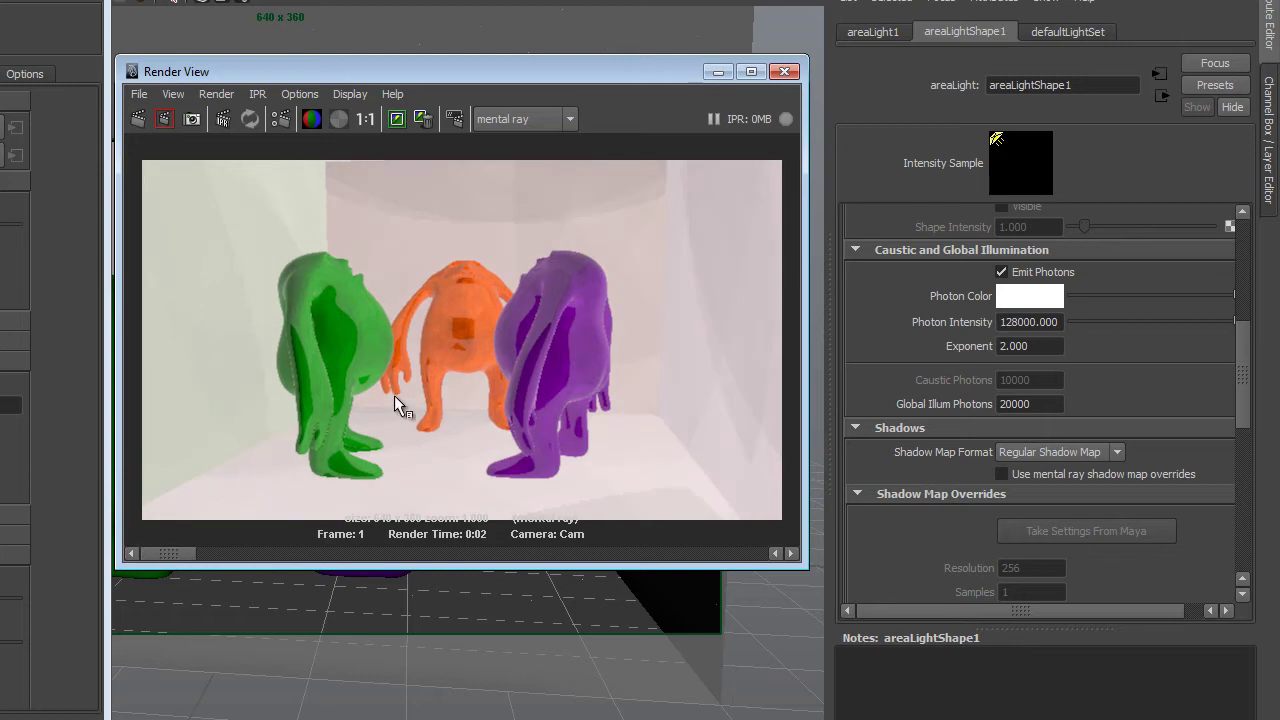
# Step: Raise Global Illum Photons to 30000, then 40000, and re-render
pyautogui.click(1015, 404)
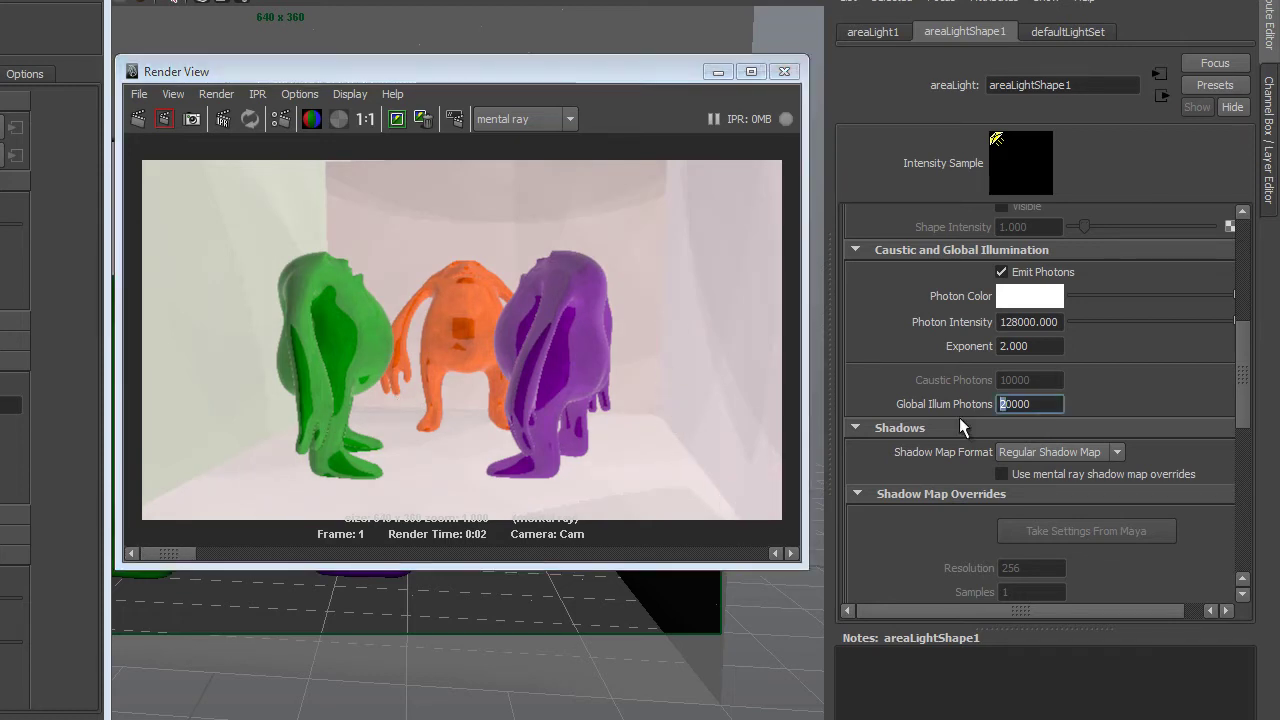
pyautogui.write('30000')
pyautogui.click(526, 277)
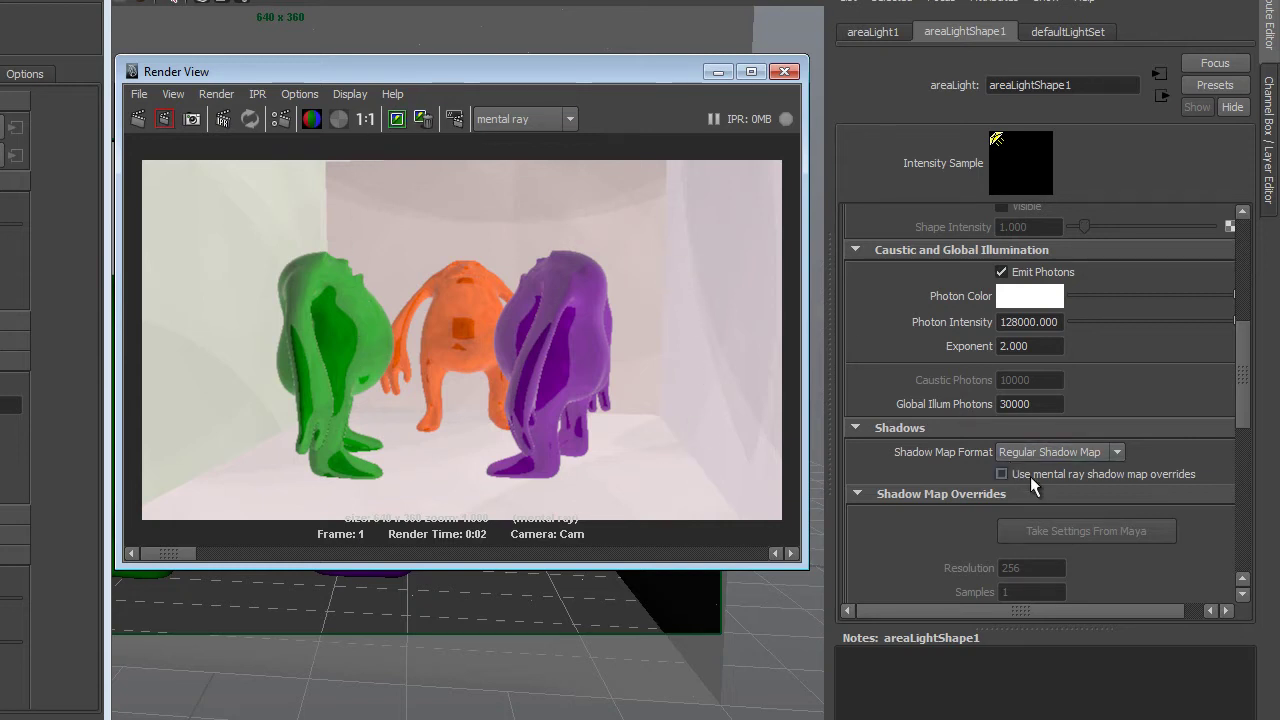
pyautogui.click(1001, 404)
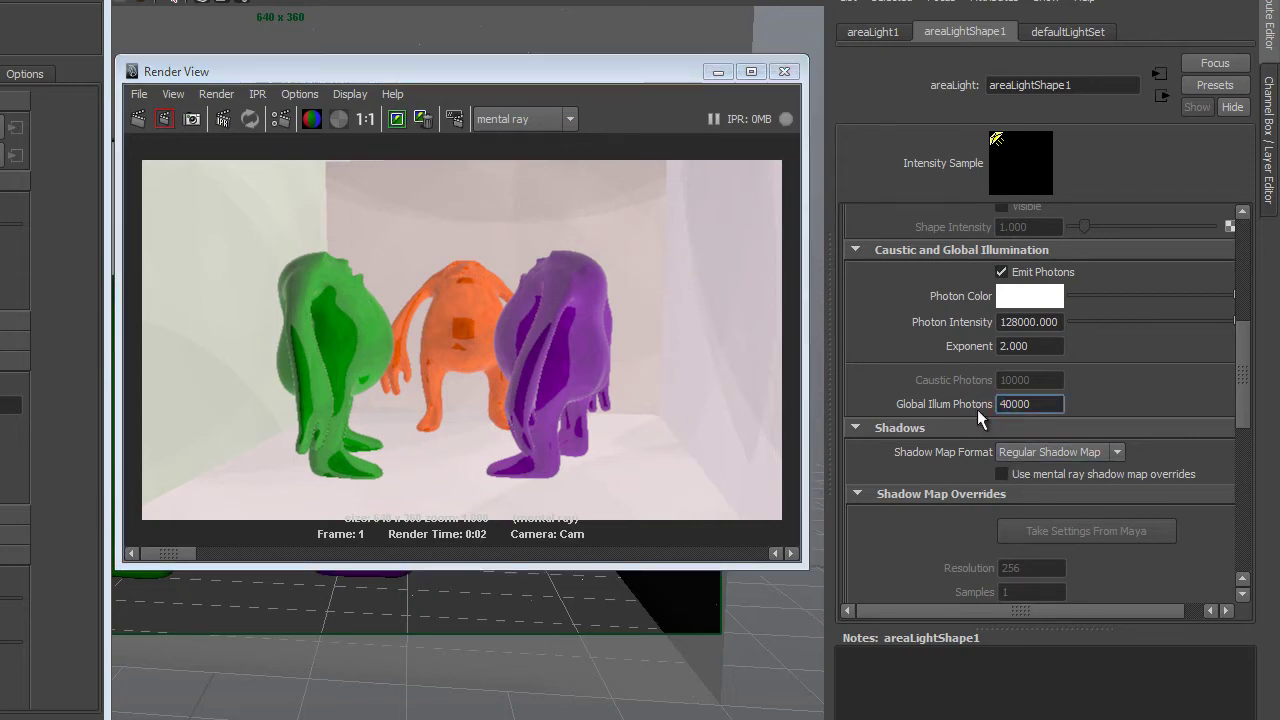
pyautogui.click(138, 116)
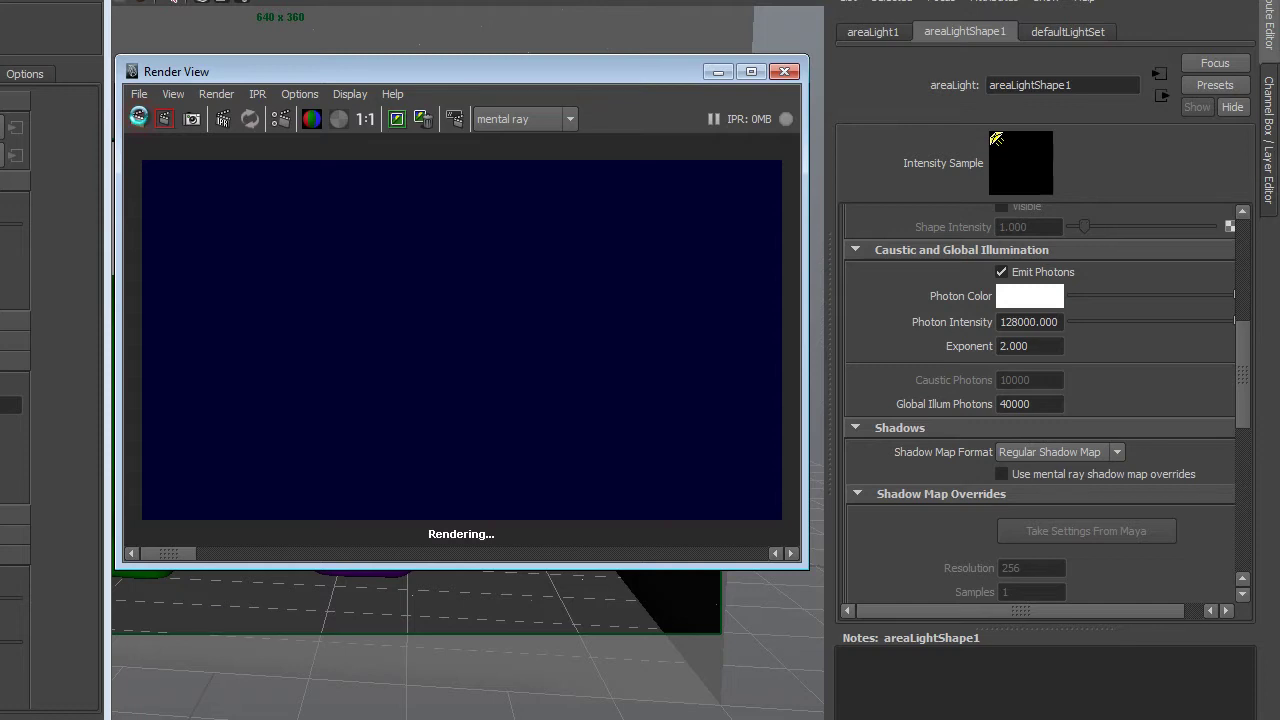
# Step: Use GI Accuracy 1200 and Radius 21, then expand the Photon Tracing section
pyautogui.moveTo(180, 554)
pyautogui.mouseDown()
pyautogui.moveTo(214, 551)
pyautogui.moveTo(190, 554)
pyautogui.mouseUp()
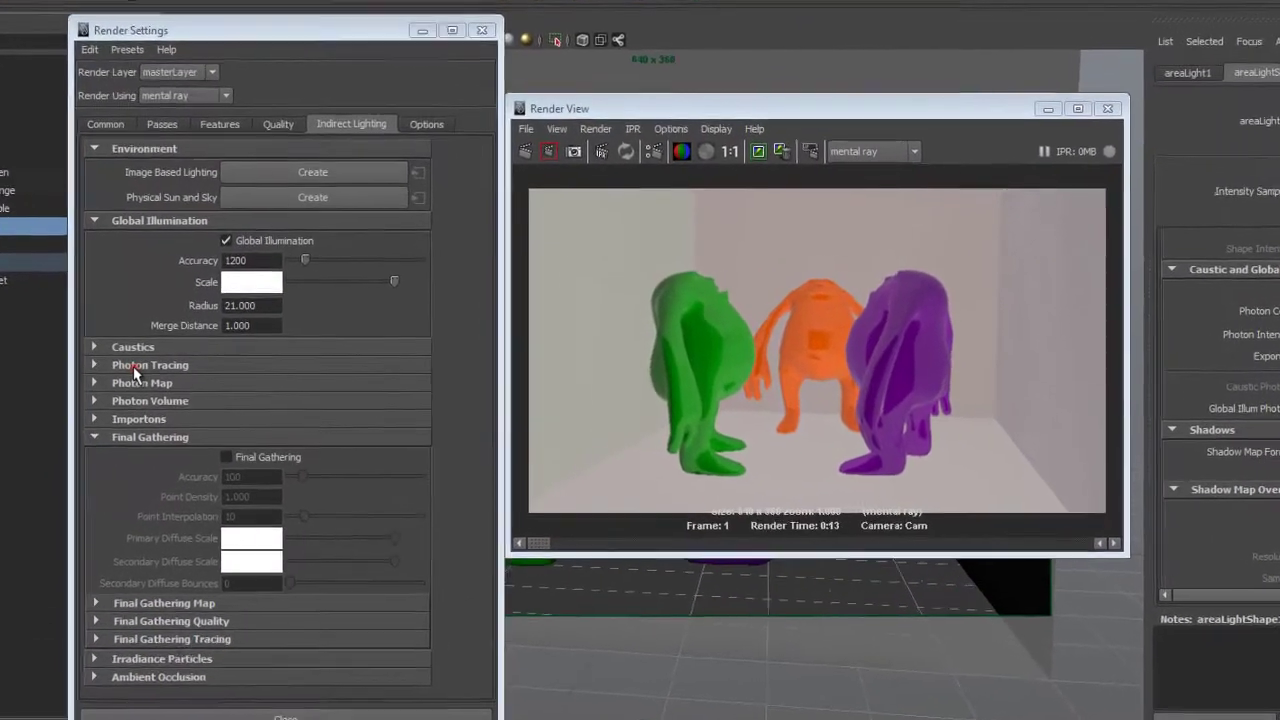
pyautogui.click(224, 362)
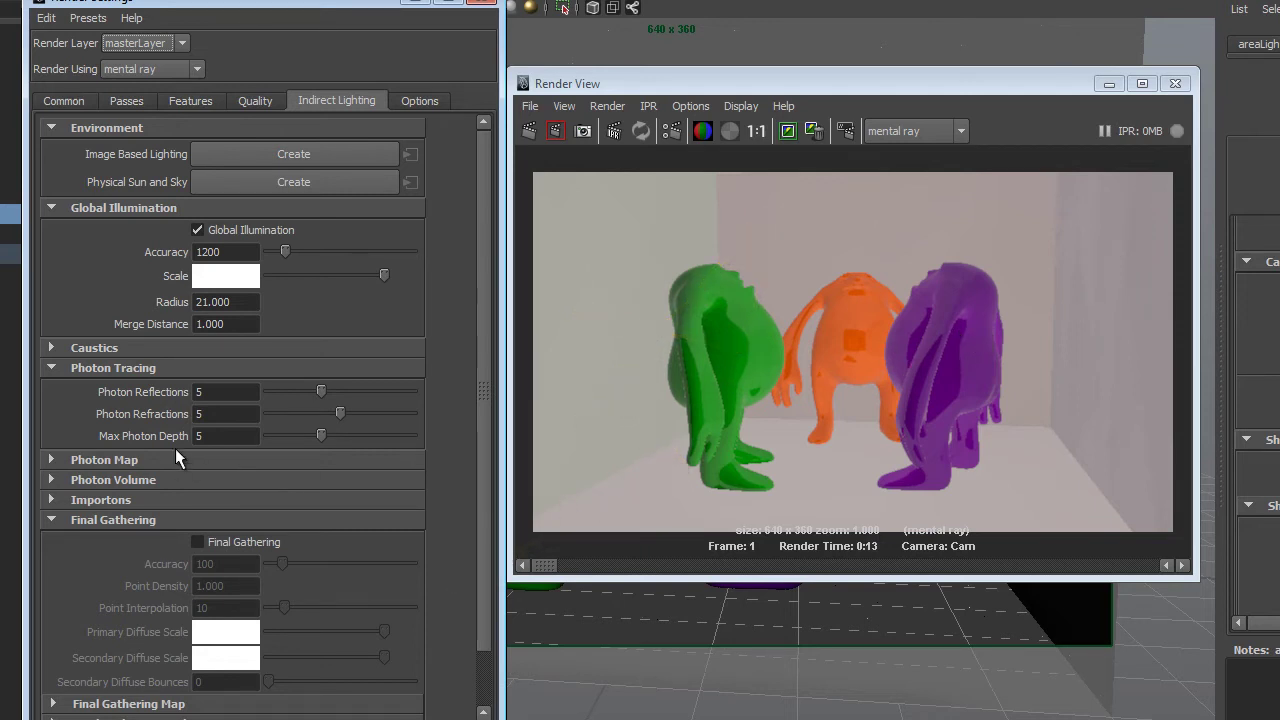
# Step: Set Photon Reflections to 10, Max Photon Depth to 10 and Photon Refractions to 0
pyautogui.doubleClick(229, 391)
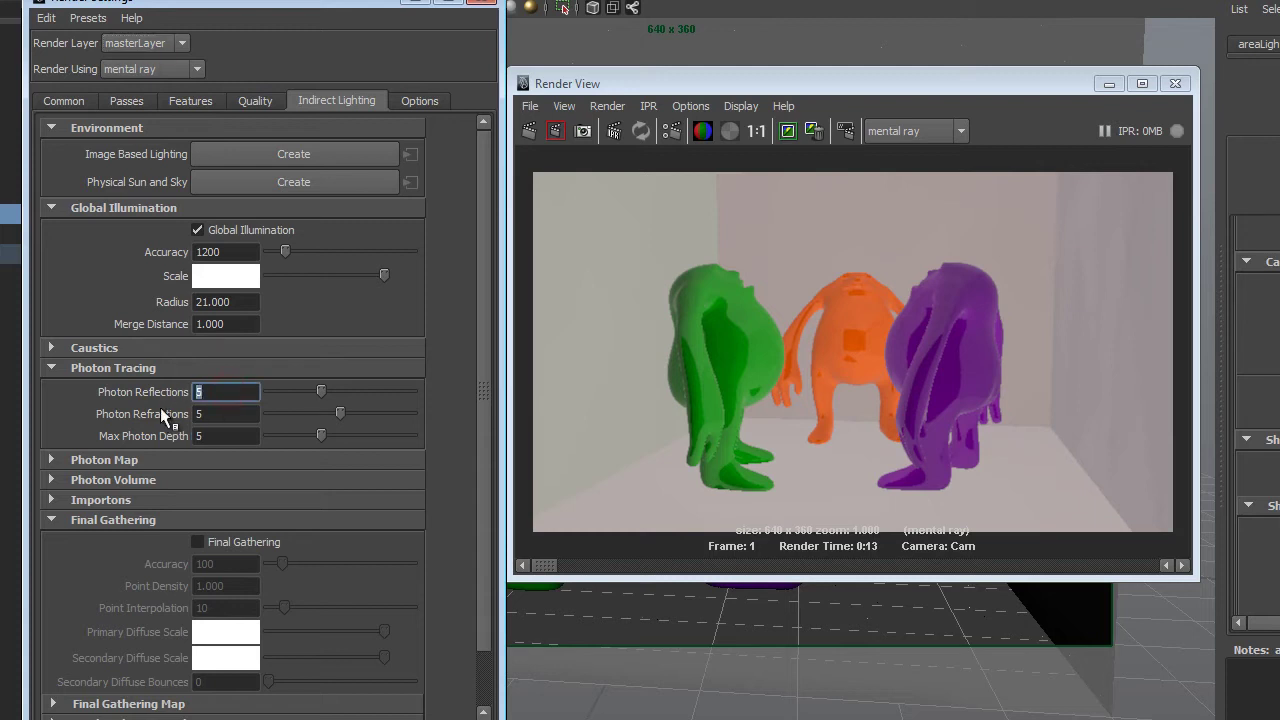
pyautogui.write('10')
pyautogui.click(210, 437)
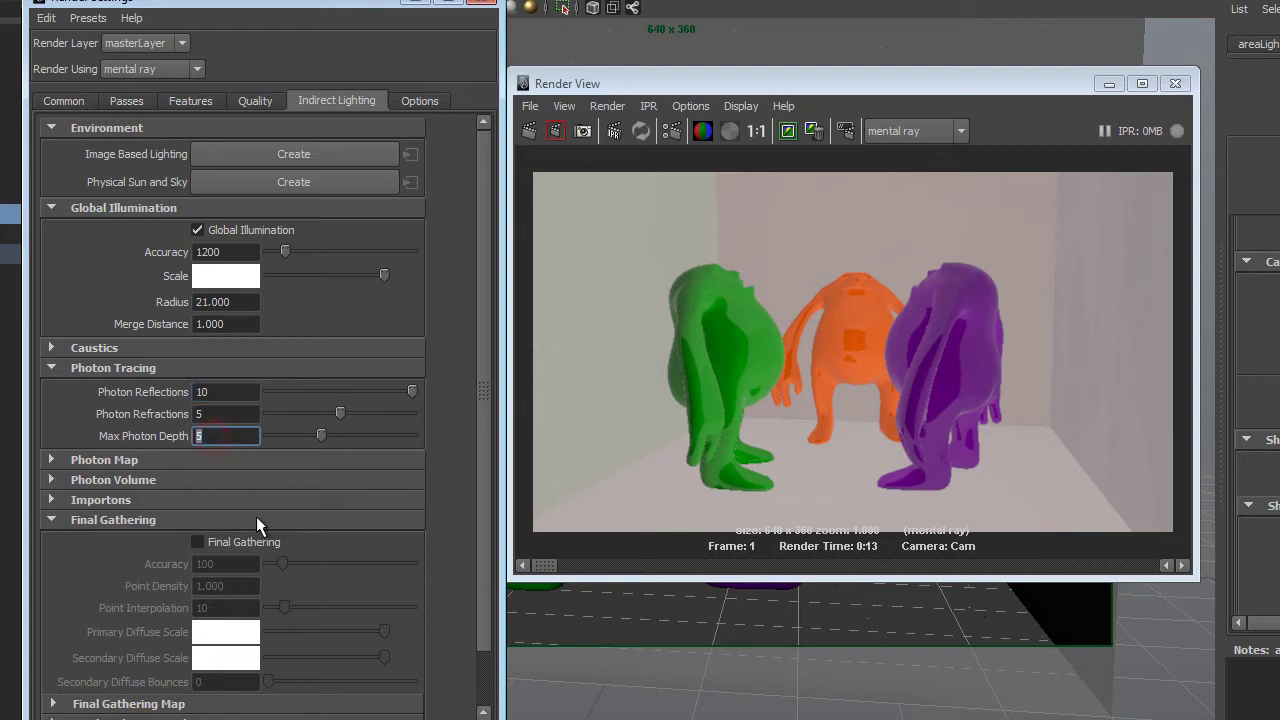
pyautogui.write('10')
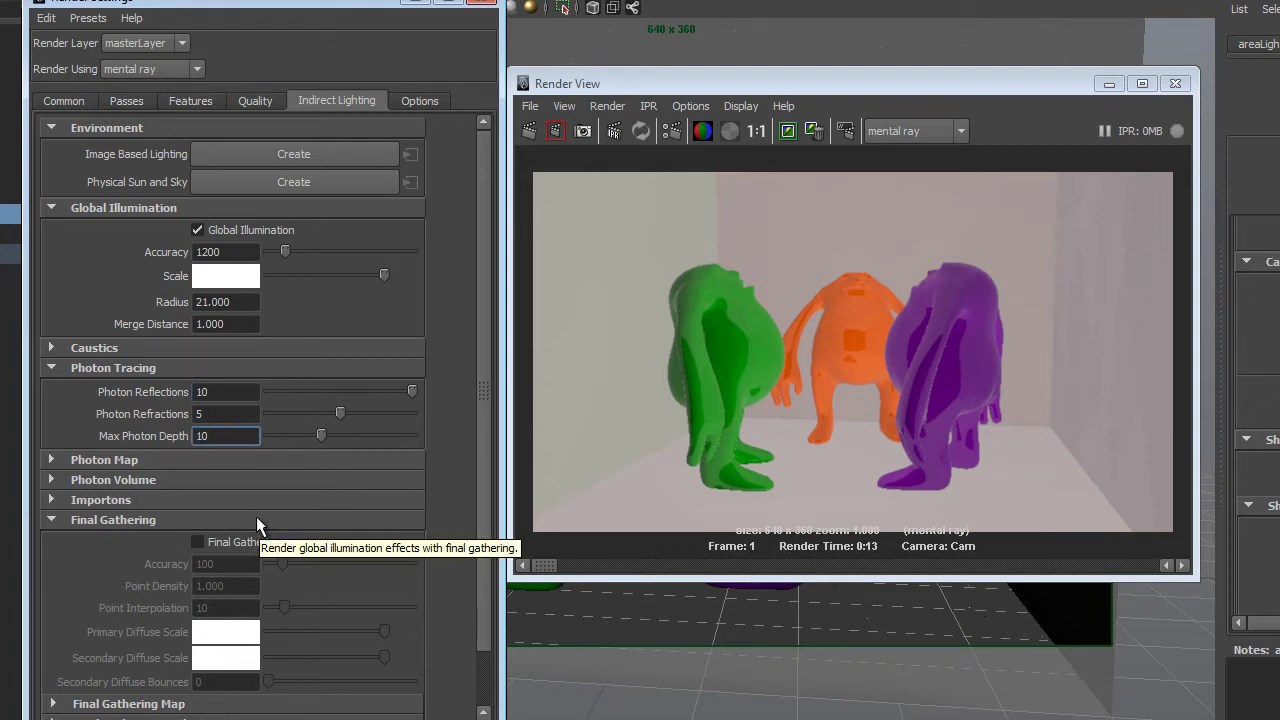
pyautogui.press('Return')
pyautogui.click(118, 349)
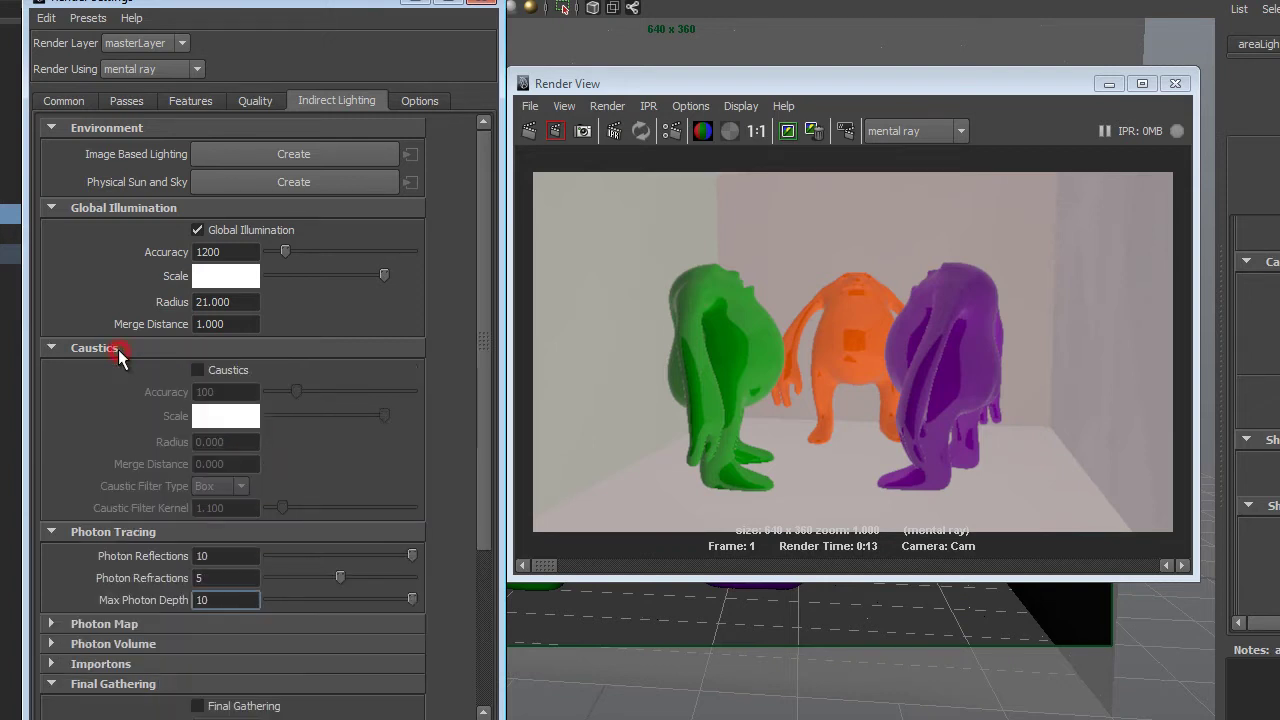
pyautogui.click(117, 349)
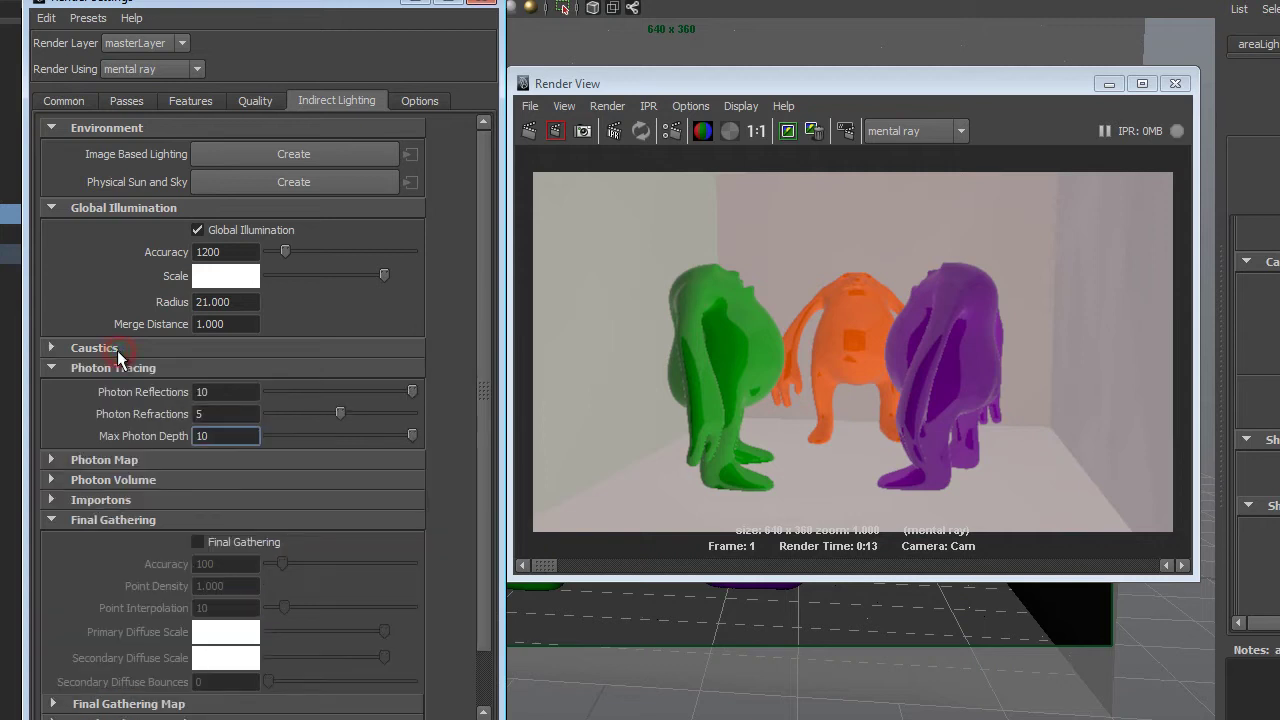
pyautogui.click(238, 412)
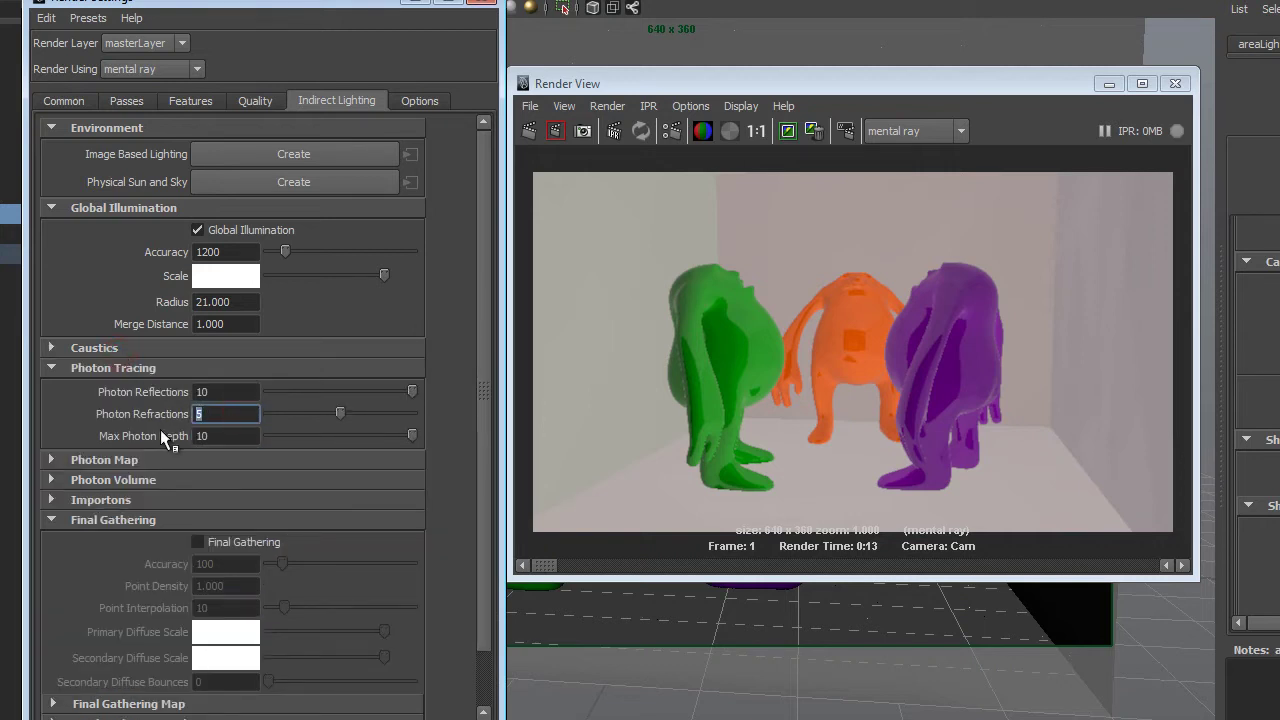
pyautogui.write('0')
pyautogui.press('Return')
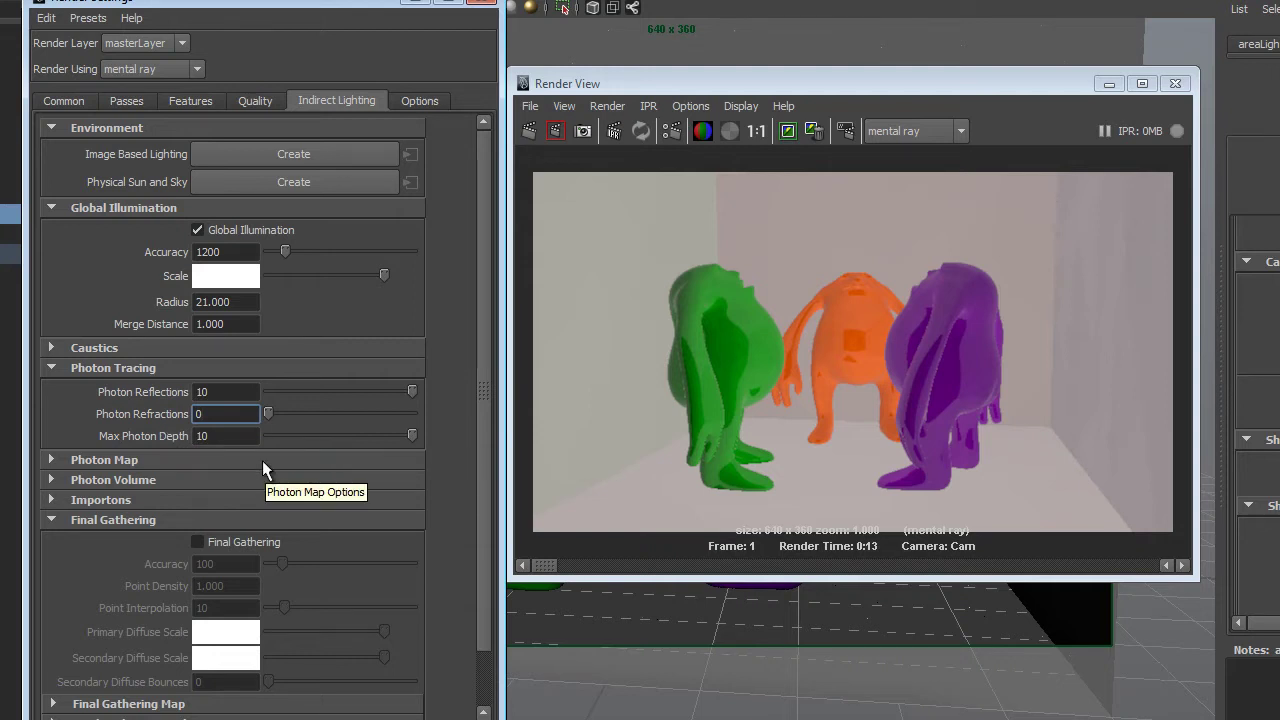
# Step: Render the scene with the new photon tracing settings
pyautogui.click(806, 129)
pyautogui.click(531, 131)
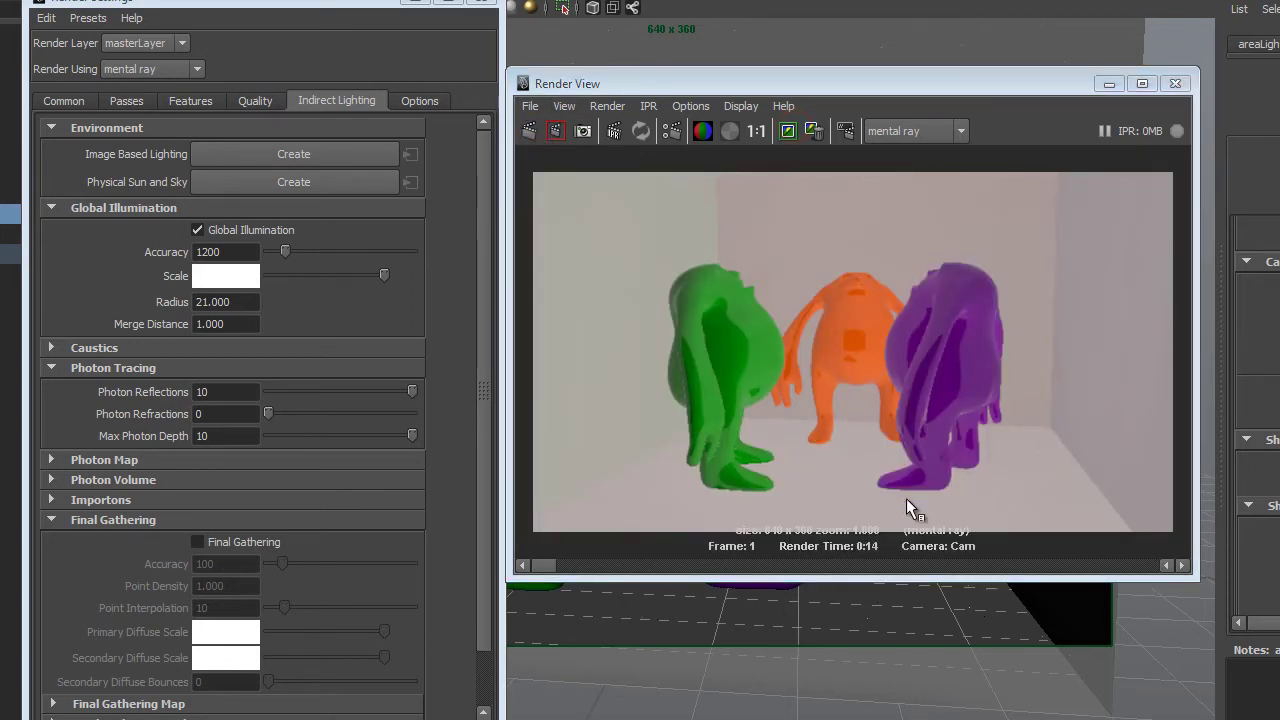
pyautogui.moveTo(551, 570)
pyautogui.mouseDown()
pyautogui.moveTo(598, 566)
pyautogui.moveTo(542, 566)
pyautogui.mouseUp()
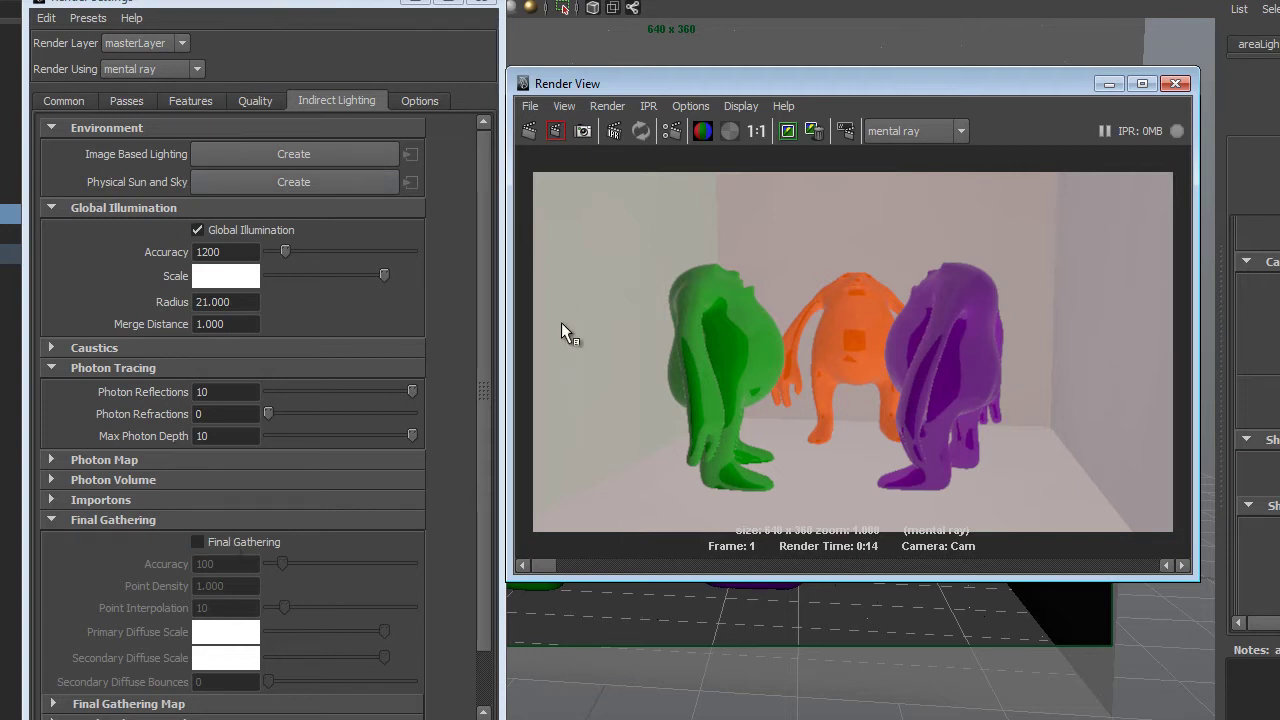
# Step: Create image-based lighting using DH203SN.hdr and turn on Final Gathering
pyautogui.click(298, 156)
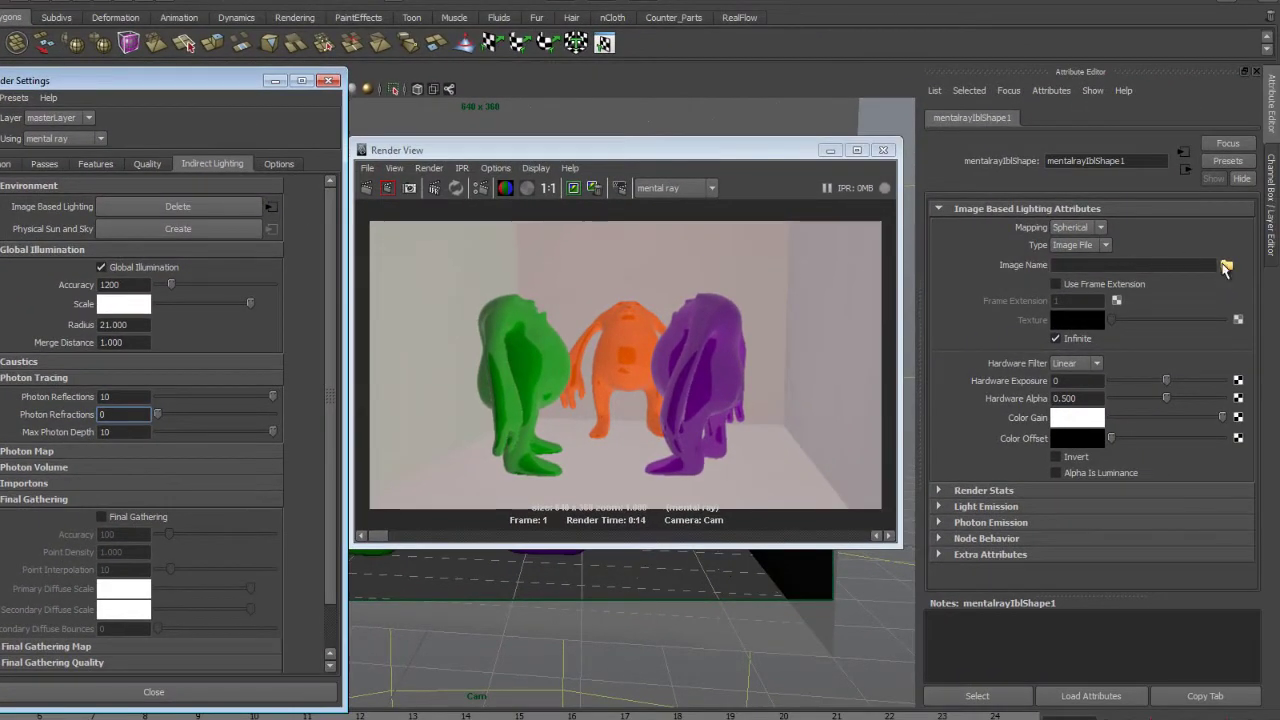
pyautogui.click(1250, 262)
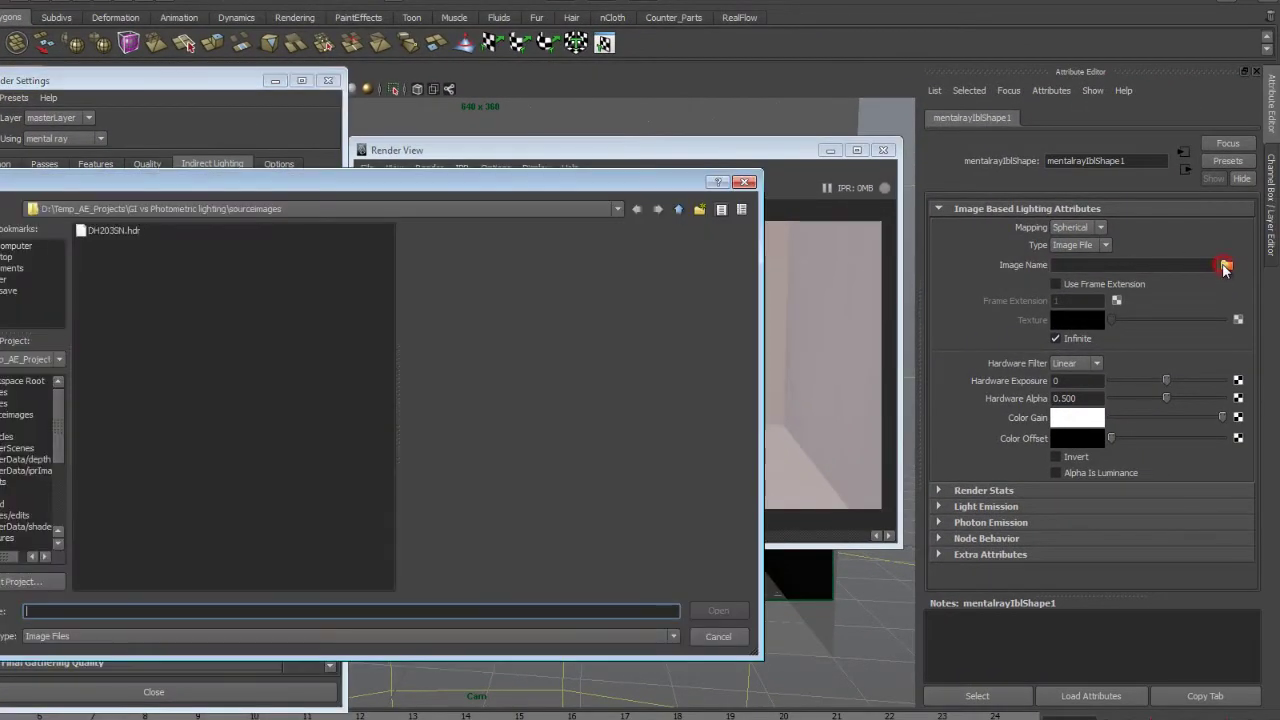
pyautogui.doubleClick(120, 231)
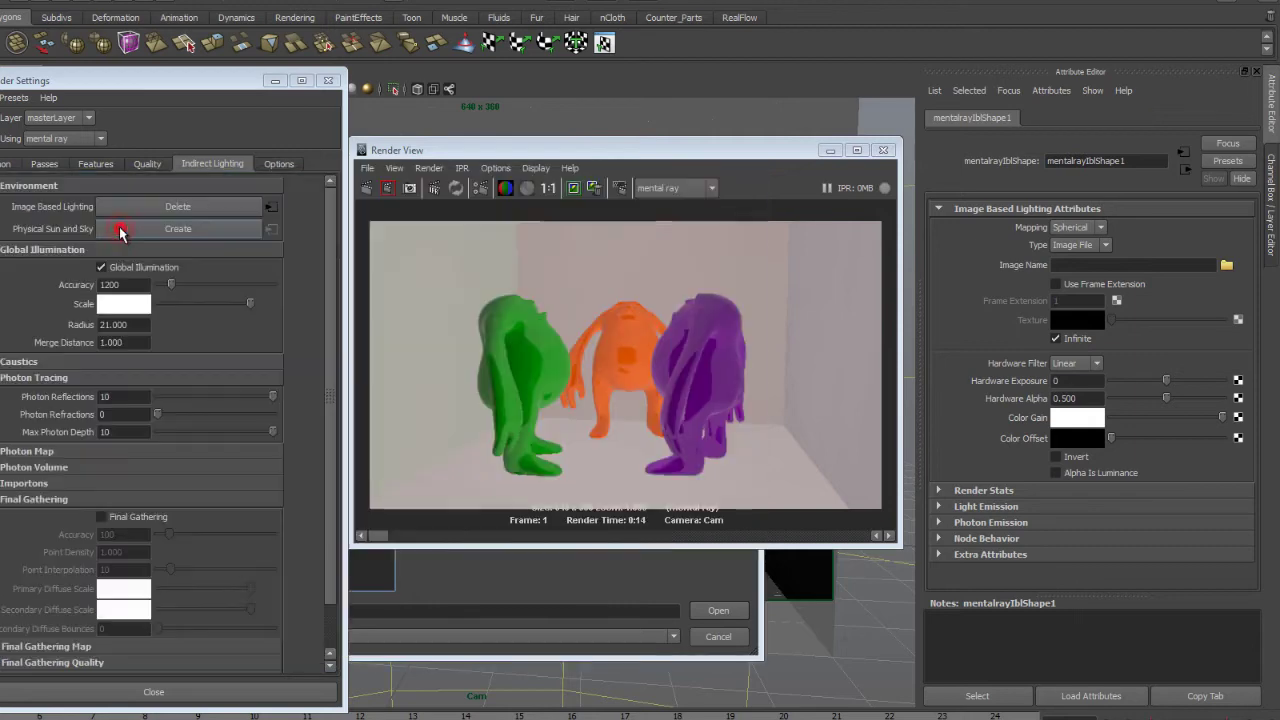
pyautogui.click(138, 518)
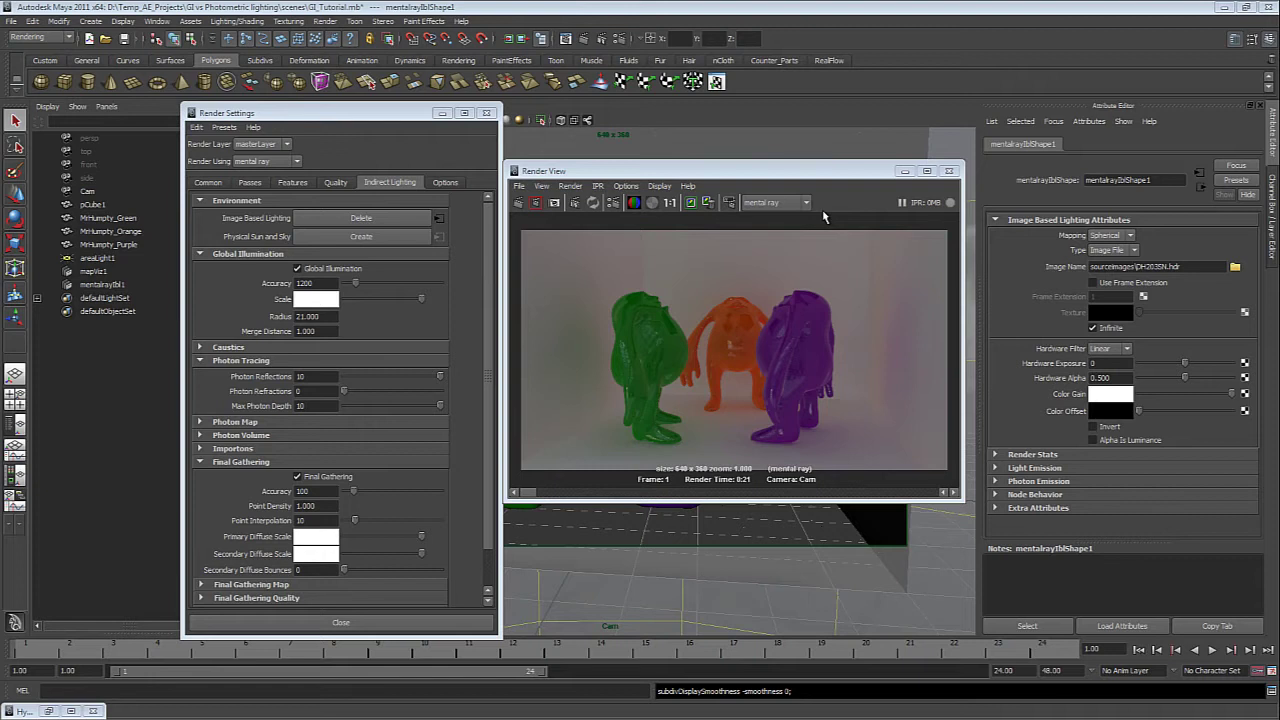
# Step: Expand Final Gathering Tracing and set FG Reflections and Refractions to 5
pyautogui.scroll(-2, 290, 578)
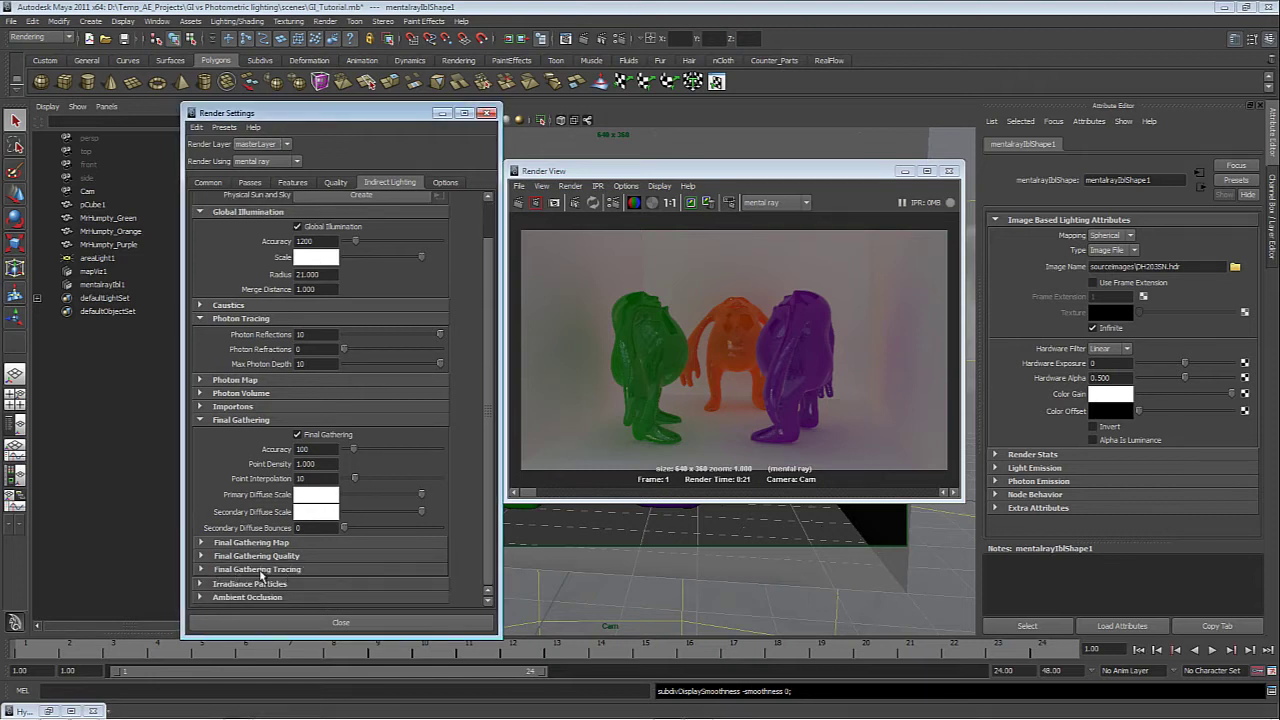
pyautogui.click(257, 569)
pyautogui.scroll(-4, 300, 560)
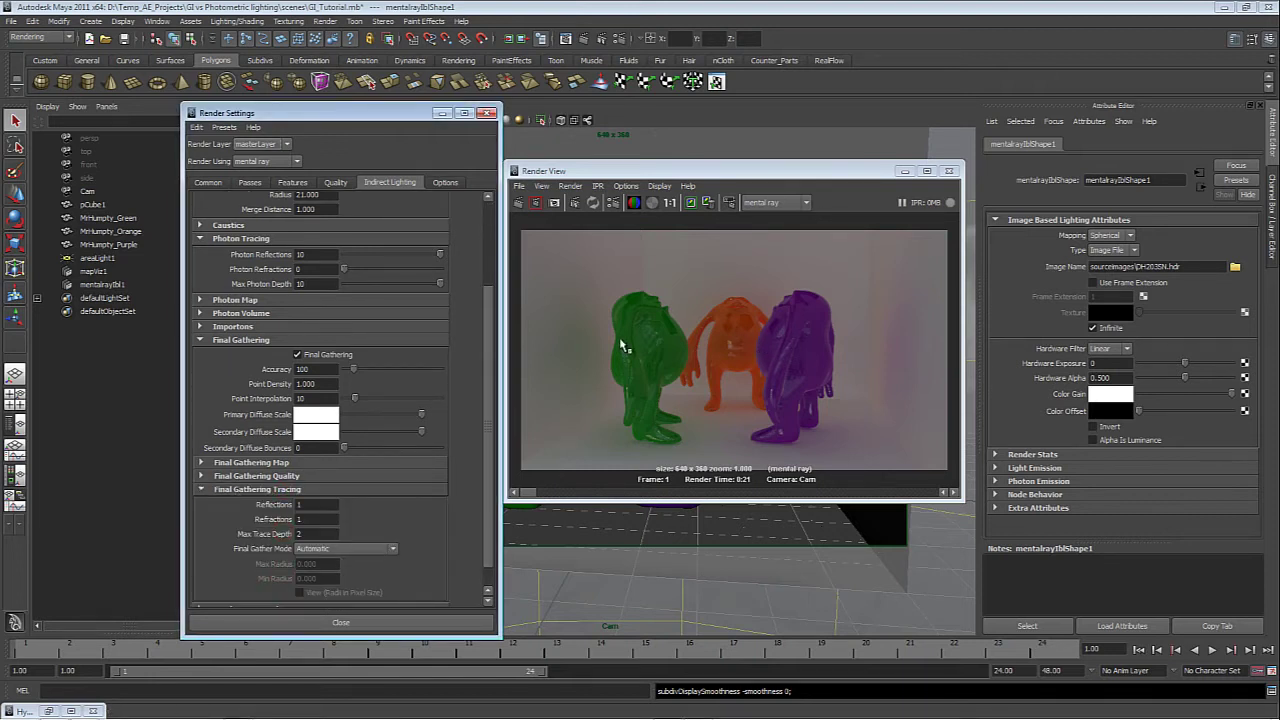
pyautogui.click(318, 504)
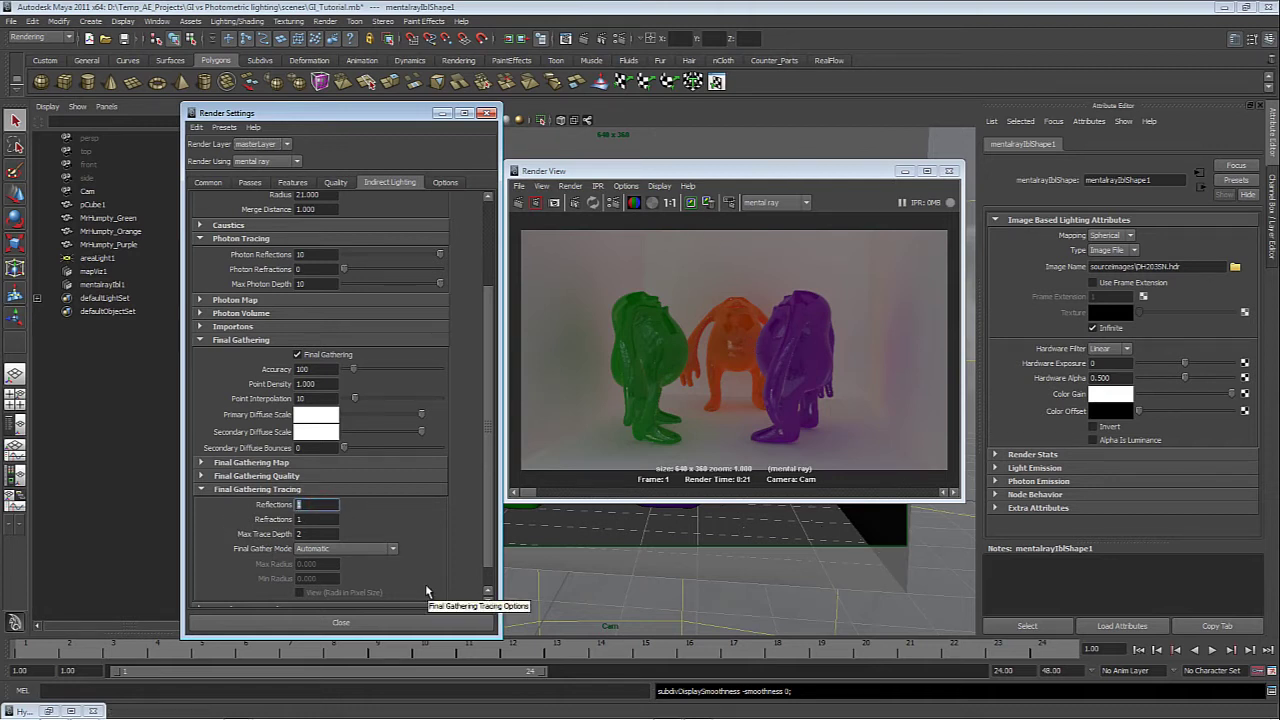
pyautogui.write('5')
pyautogui.press('Tab')
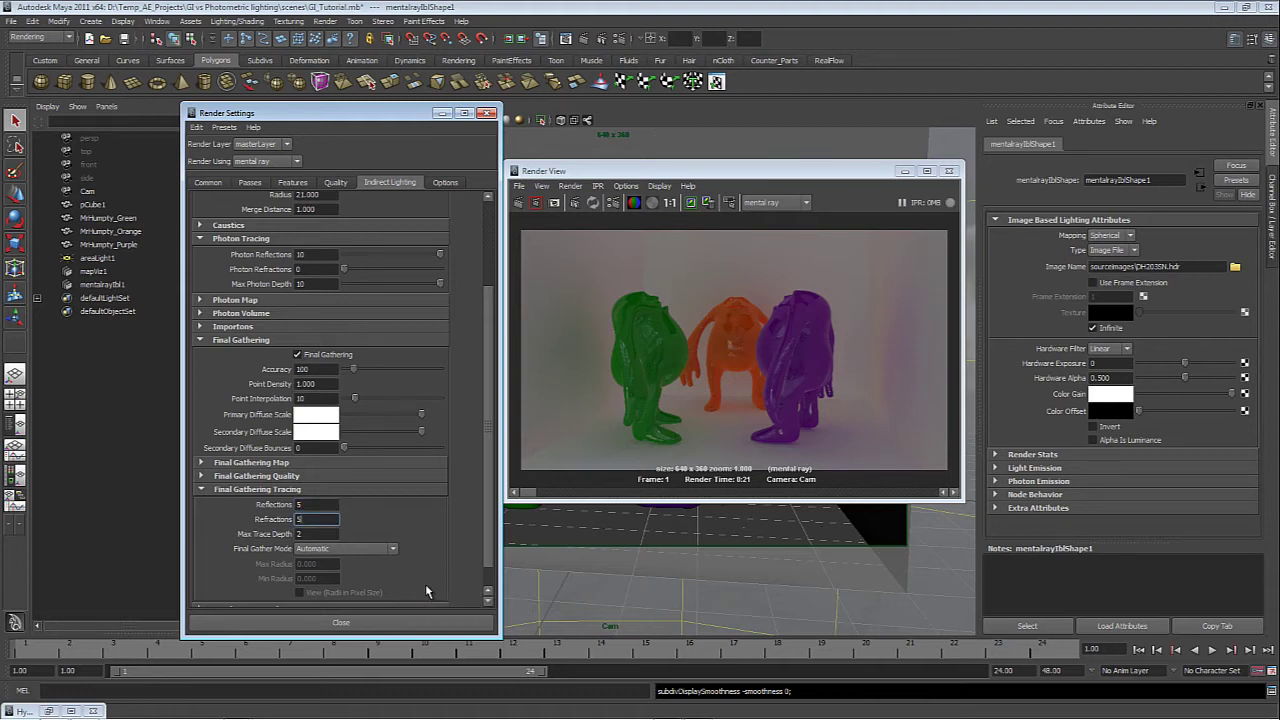
pyautogui.write('5')
pyautogui.press('Tab')
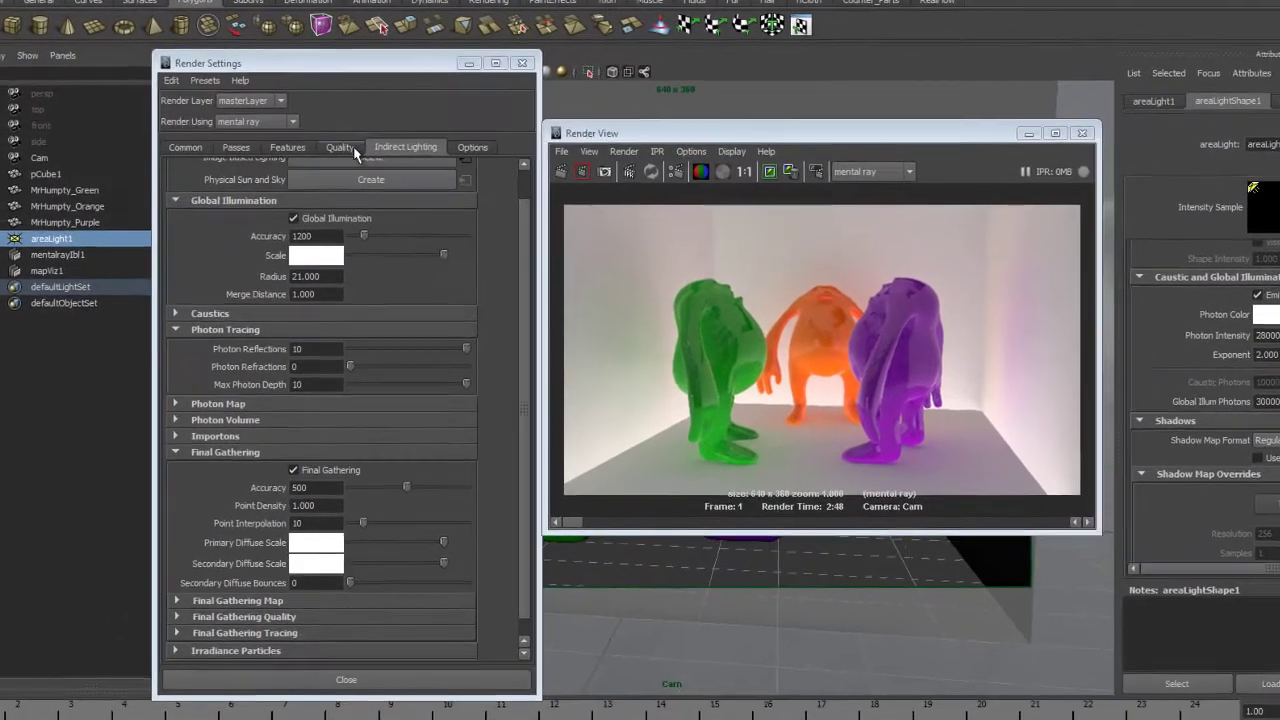
# Step: Set anti-aliasing Max Sample Level 2, contrast 0.075 and the Mitchell pixel filter
pyautogui.click(348, 184)
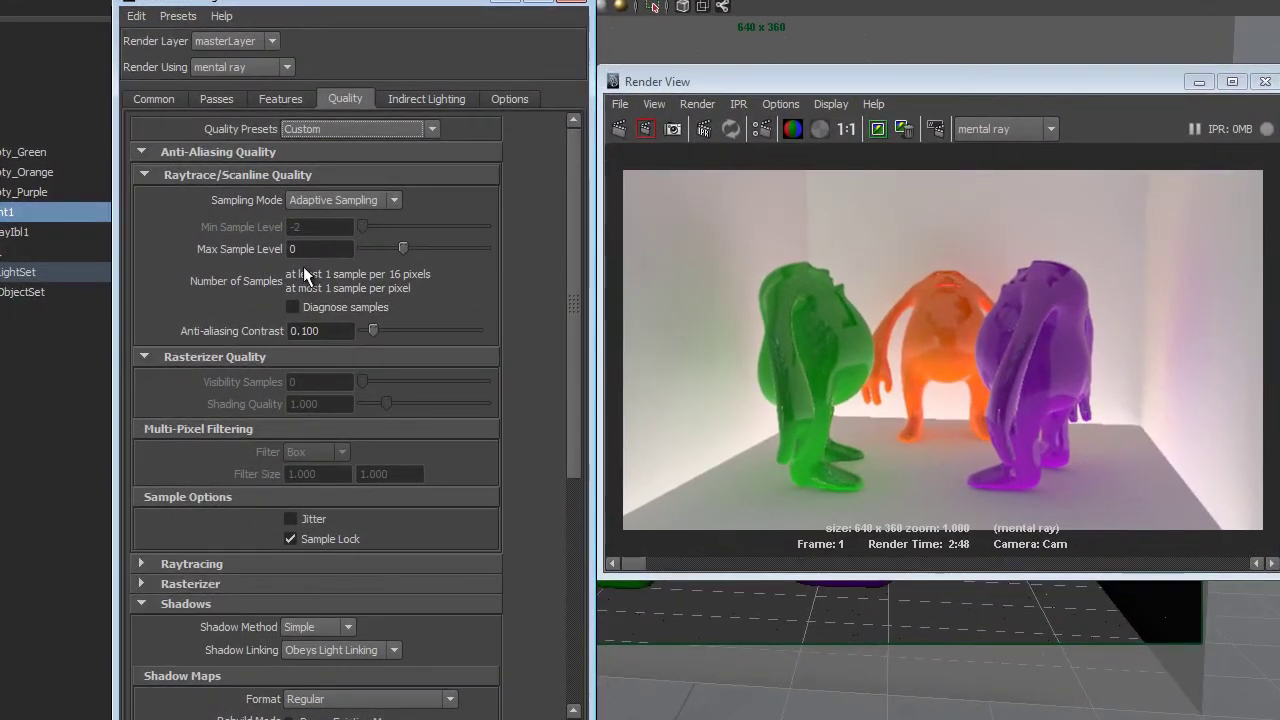
pyautogui.click(315, 260)
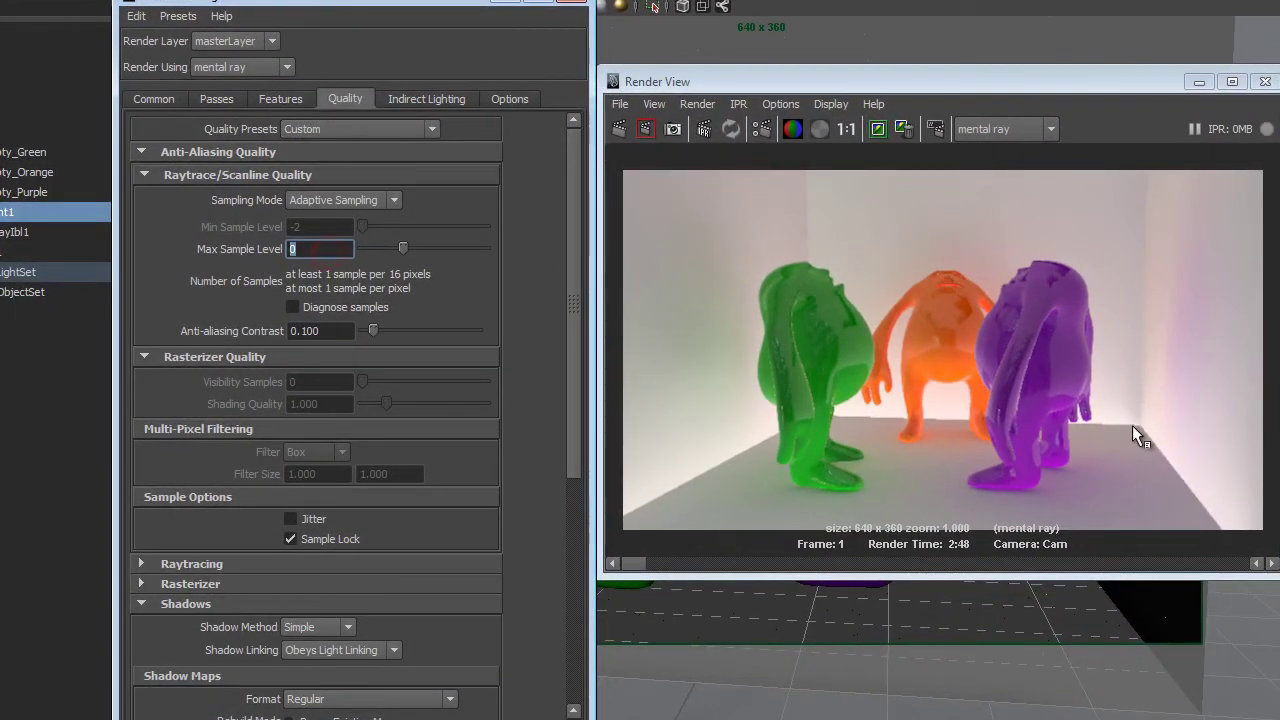
pyautogui.write('2')
pyautogui.press('Return')
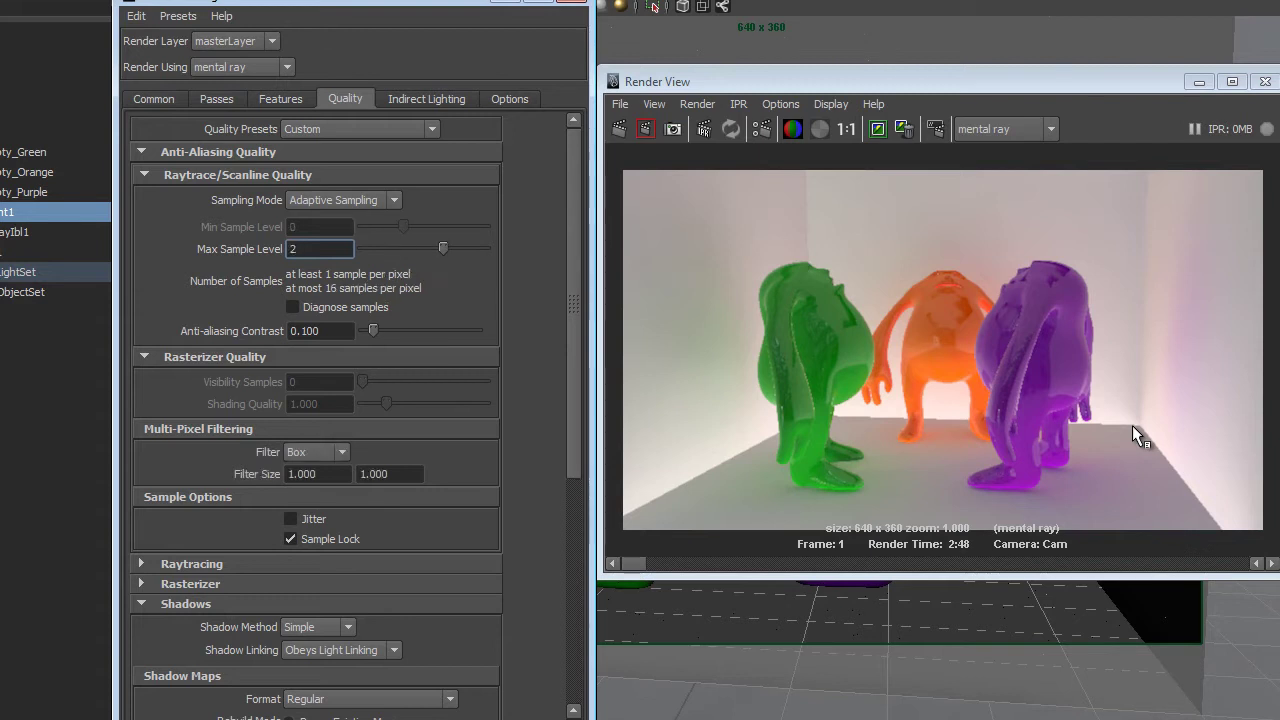
pyautogui.doubleClick(308, 331)
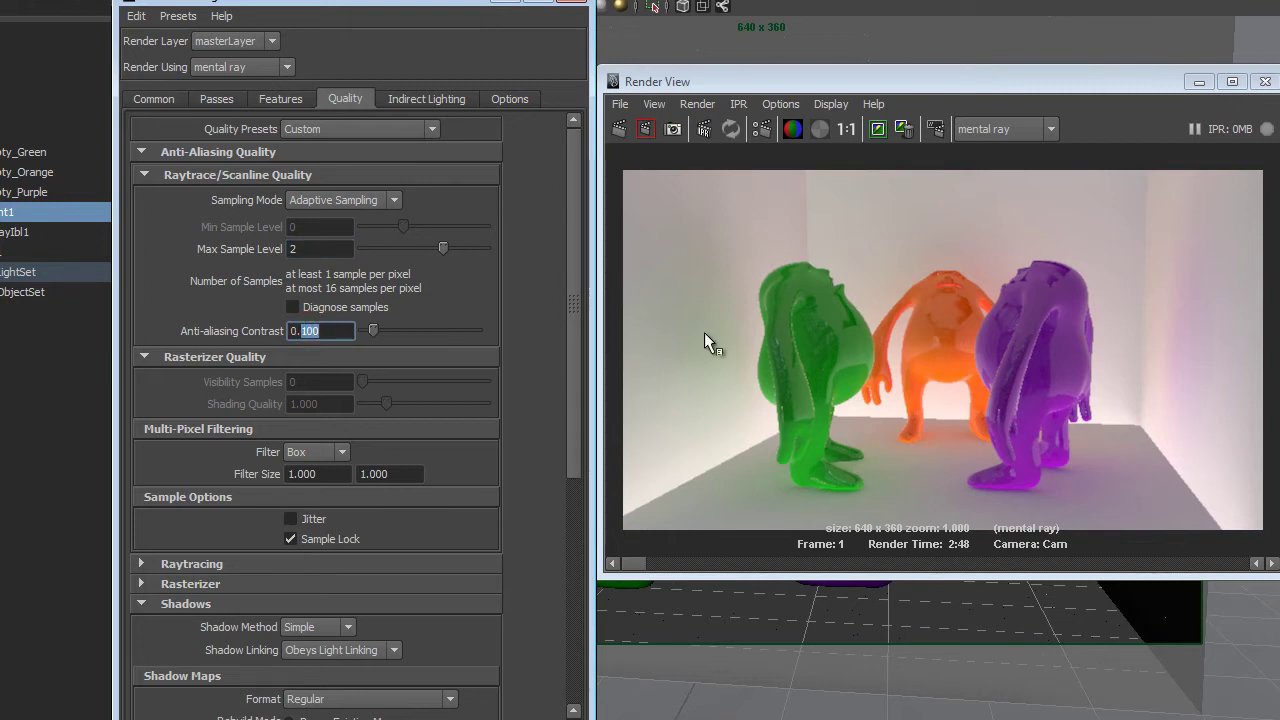
pyautogui.write('075')
pyautogui.press('Return')
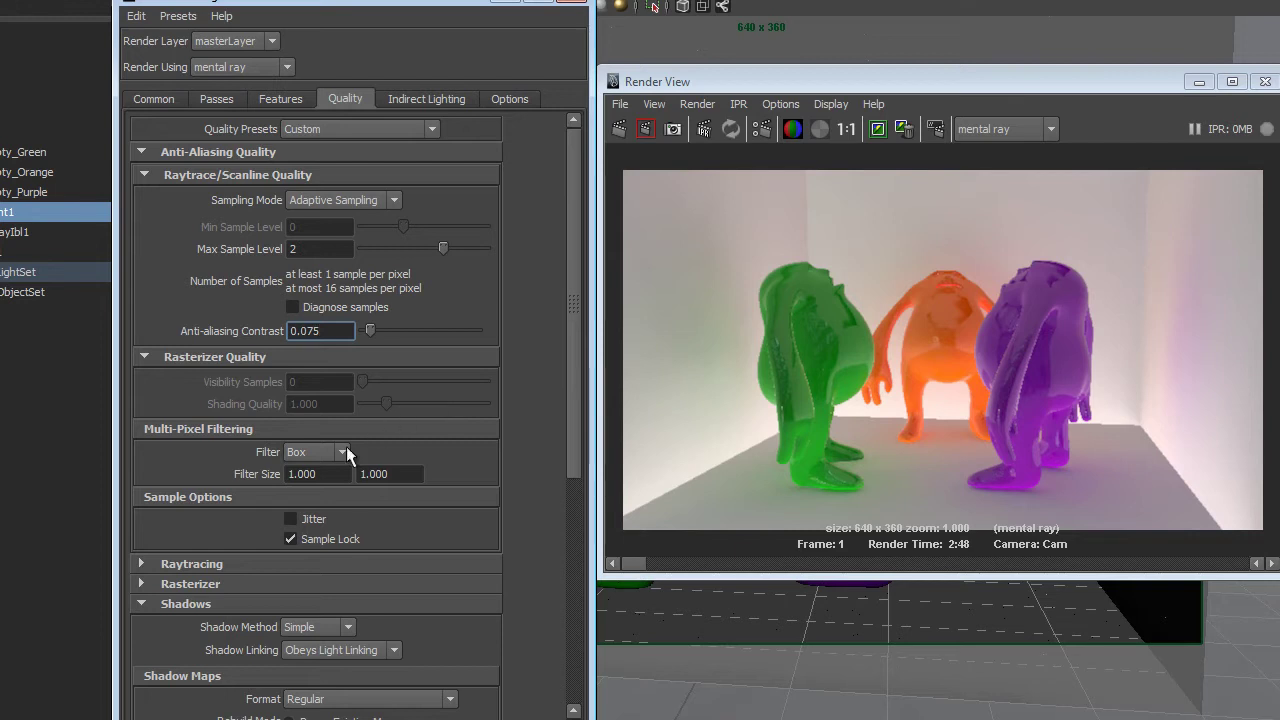
pyautogui.click(314, 449)
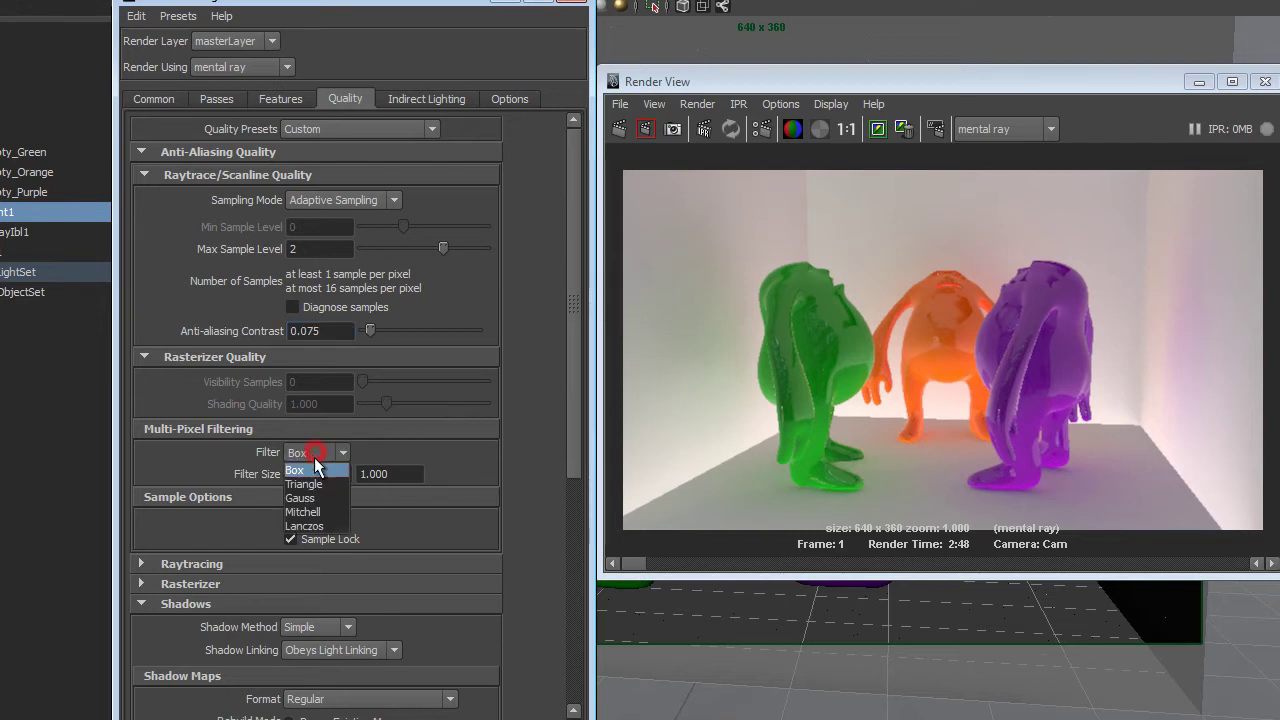
pyautogui.click(323, 512)
# Step: Set raytracing Reflections, Refractions and Max Trace Depth 5, Shadows 4, both blur limits 2
pyautogui.click(432, 563)
pyautogui.scroll(-3, 394, 600)
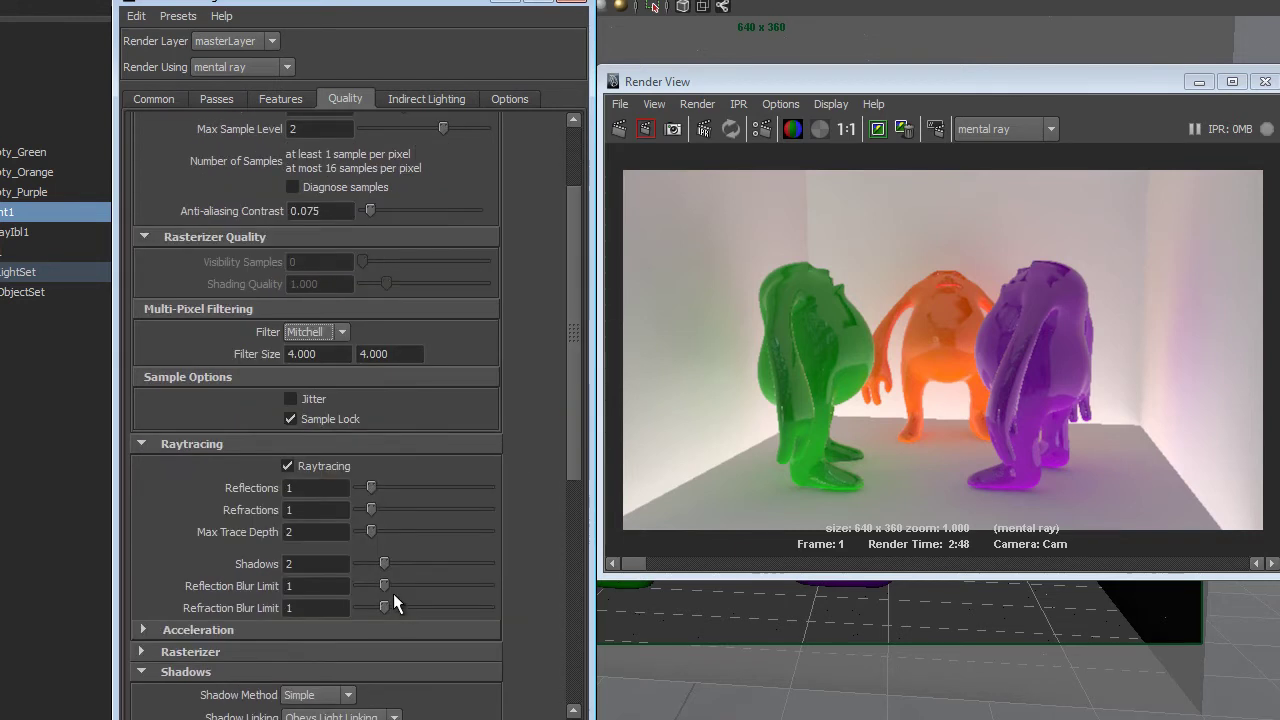
pyautogui.click(316, 488)
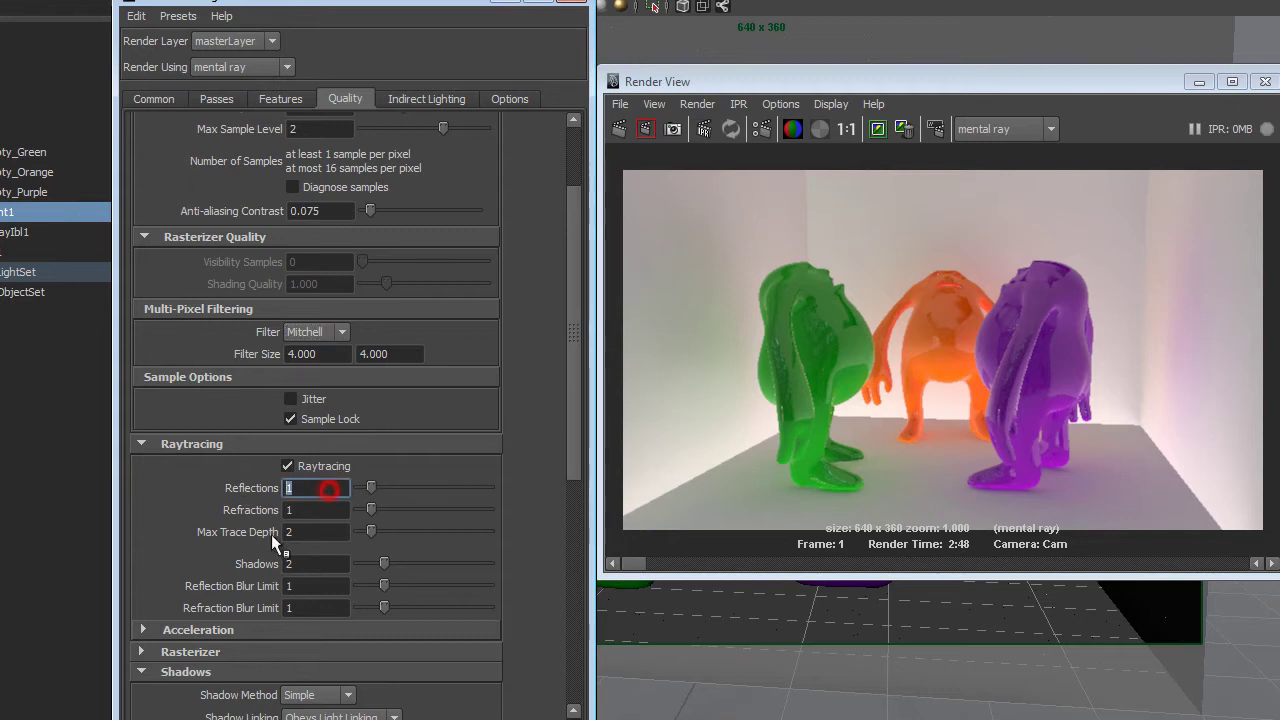
pyautogui.write('5')
pyautogui.press('Tab')
pyautogui.write('5')
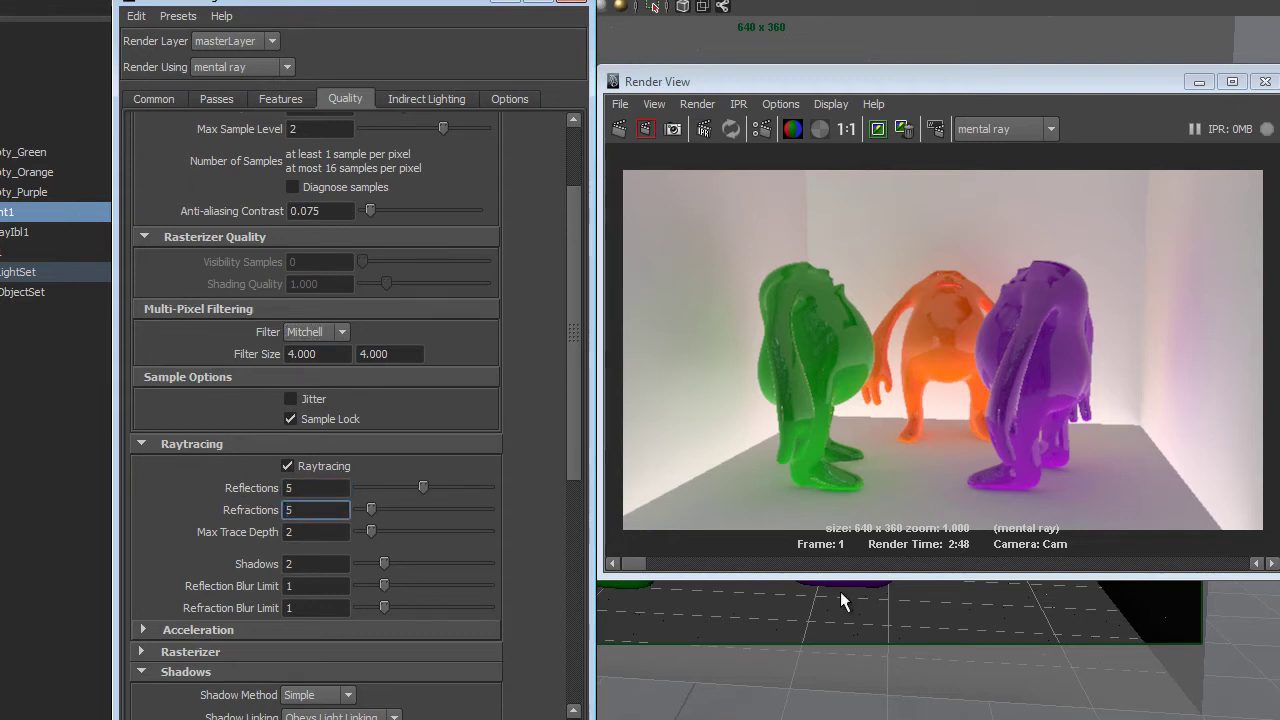
pyautogui.press('Tab')
pyautogui.write('5')
pyautogui.press('Tab')
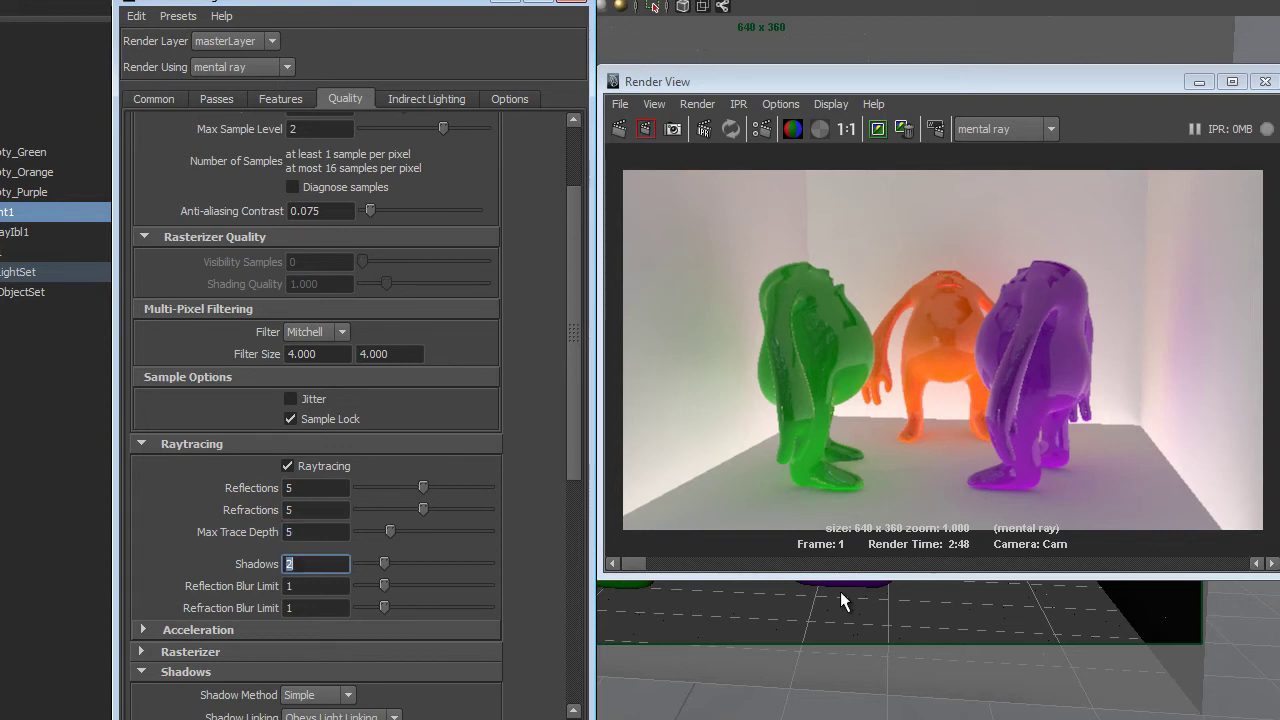
pyautogui.write('4')
pyautogui.press('Tab')
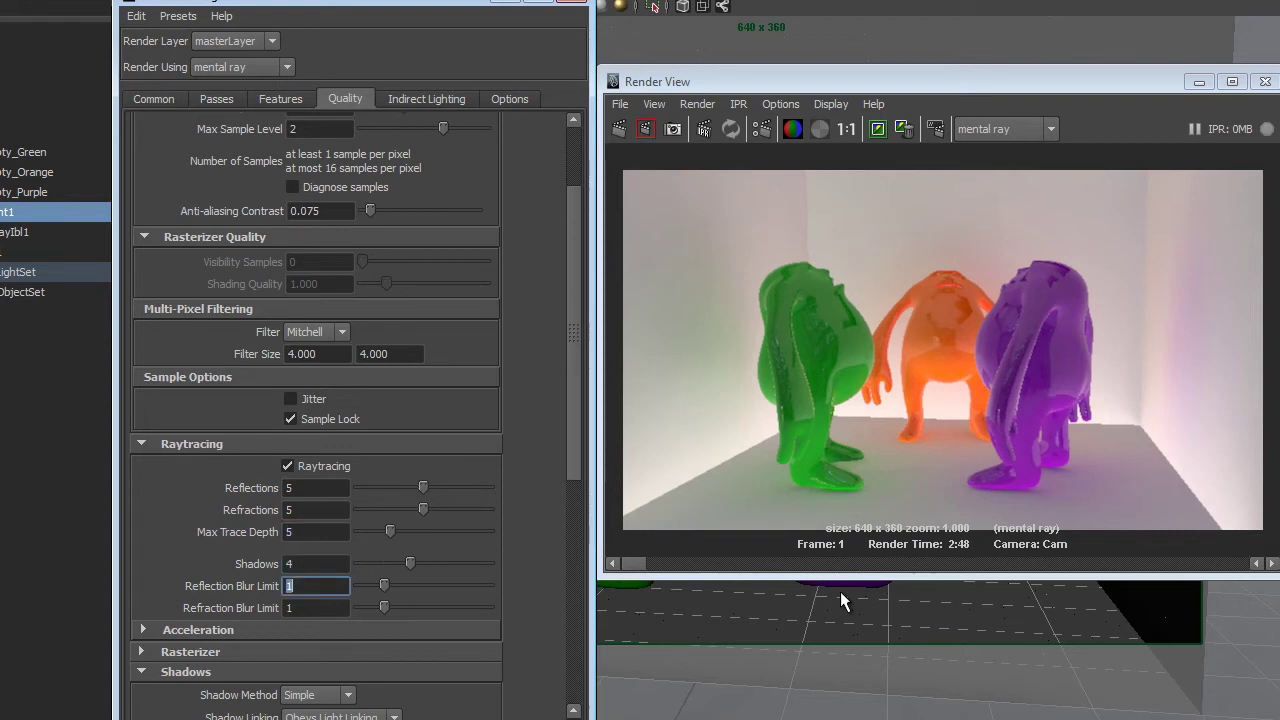
pyautogui.write('2')
pyautogui.press('Tab')
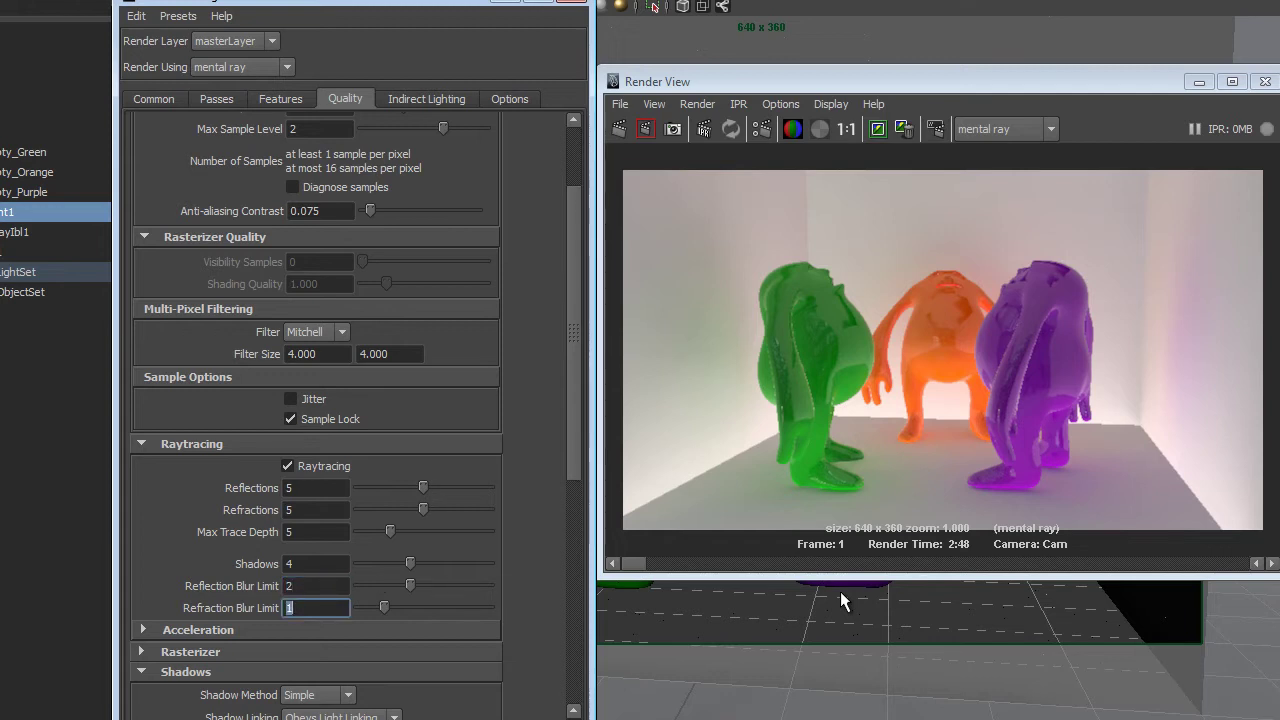
pyautogui.write('2')
pyautogui.press('Return')
# Step: Set the output image size to HD 720 (1280×720) and render a test frame
pyautogui.click(153, 99)
pyautogui.scroll(-3, 464, 526)
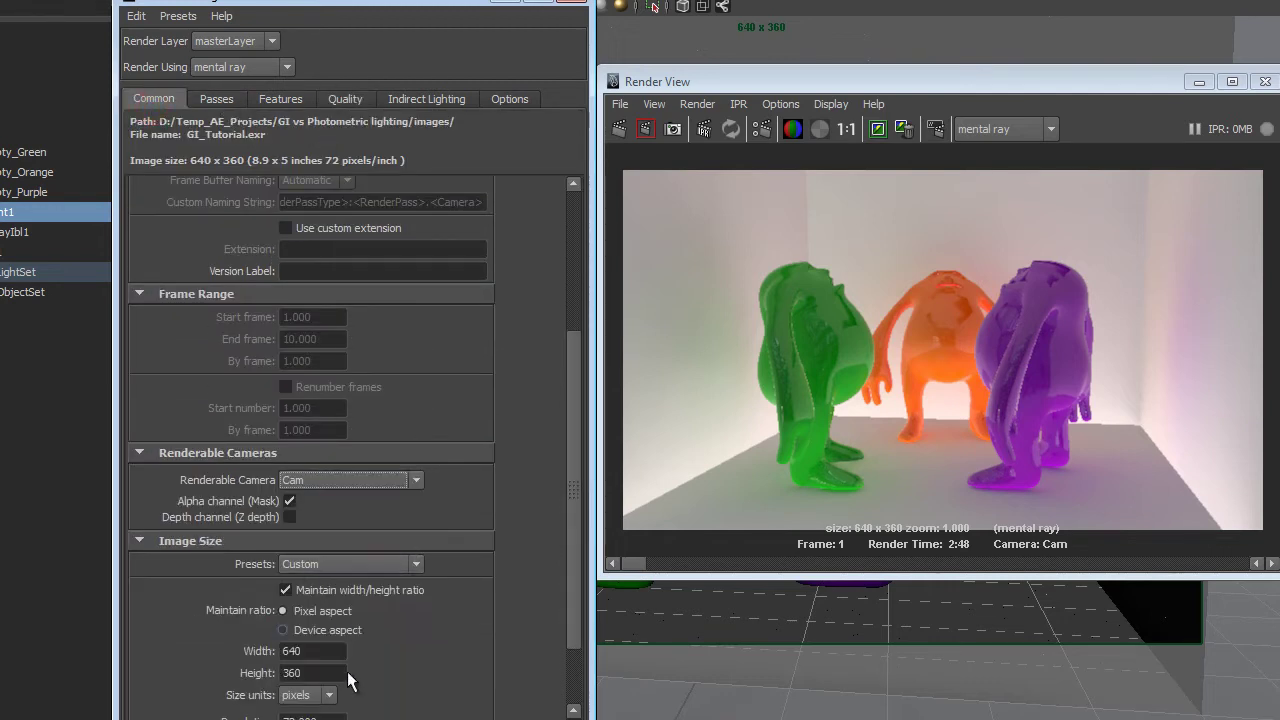
pyautogui.click(366, 565)
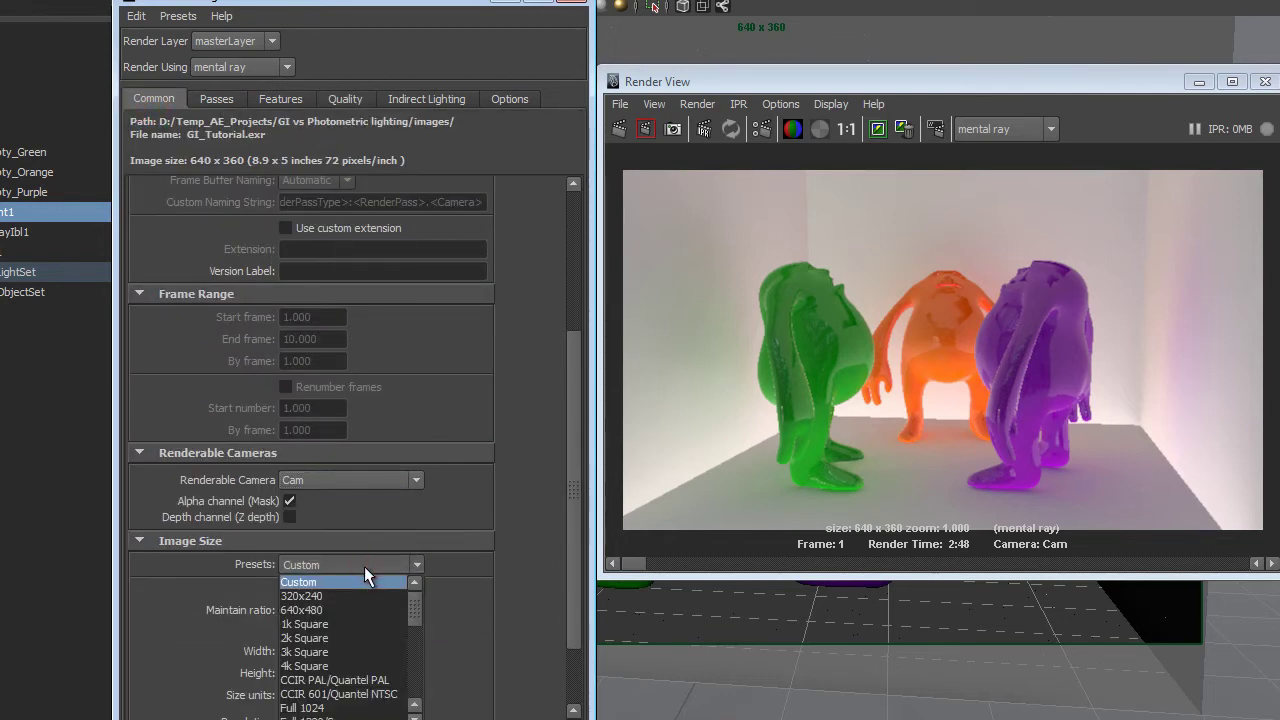
pyautogui.scroll(-2, 417, 619)
pyautogui.click(364, 687)
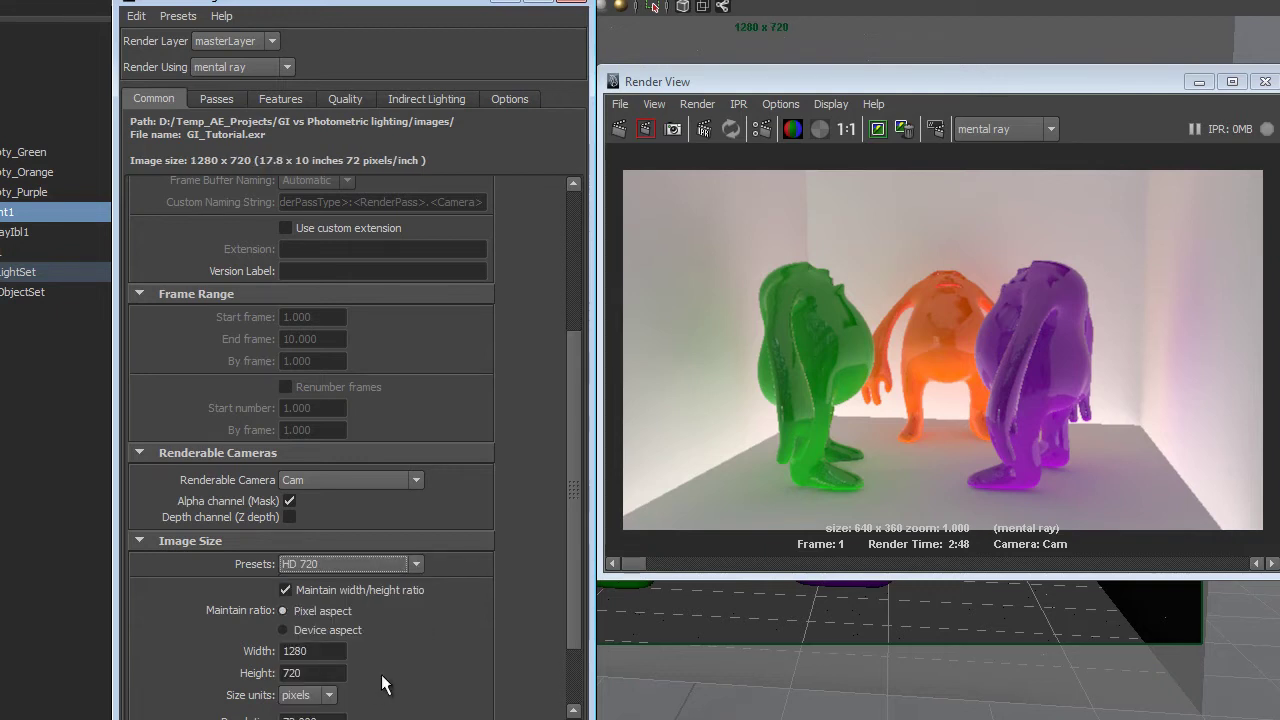
pyautogui.click(618, 128)
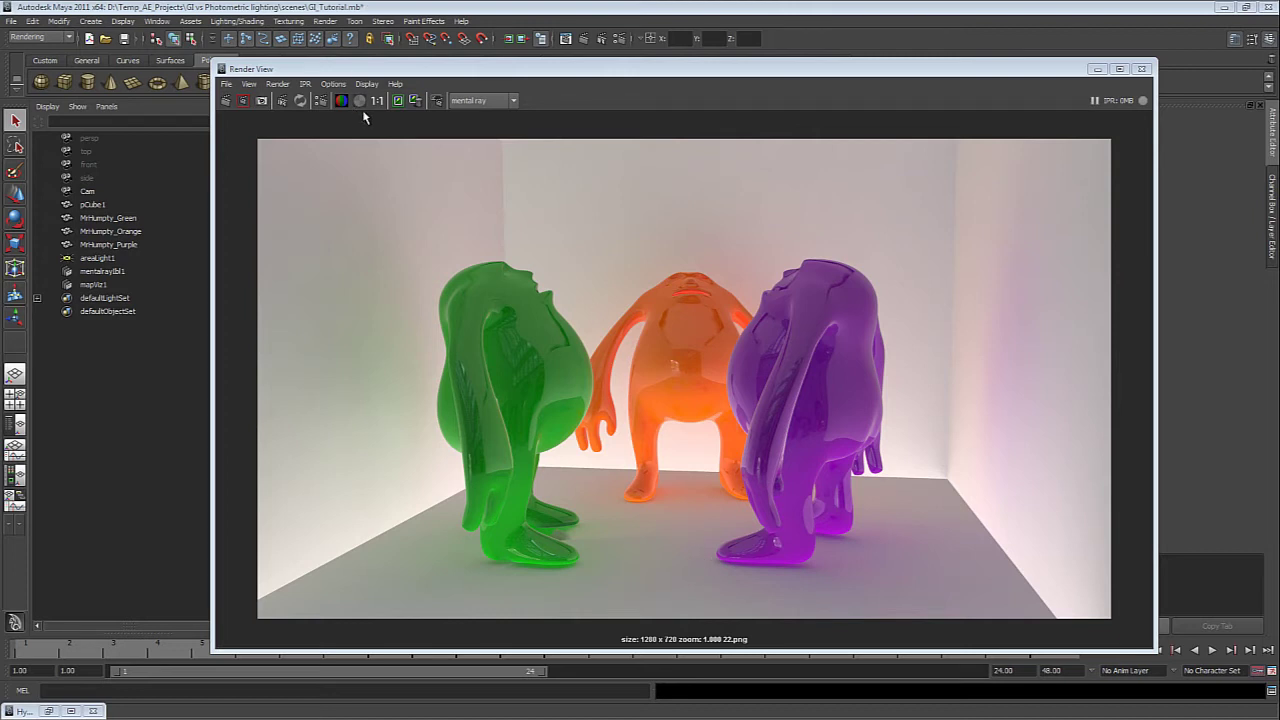
pyautogui.click(200, 289)
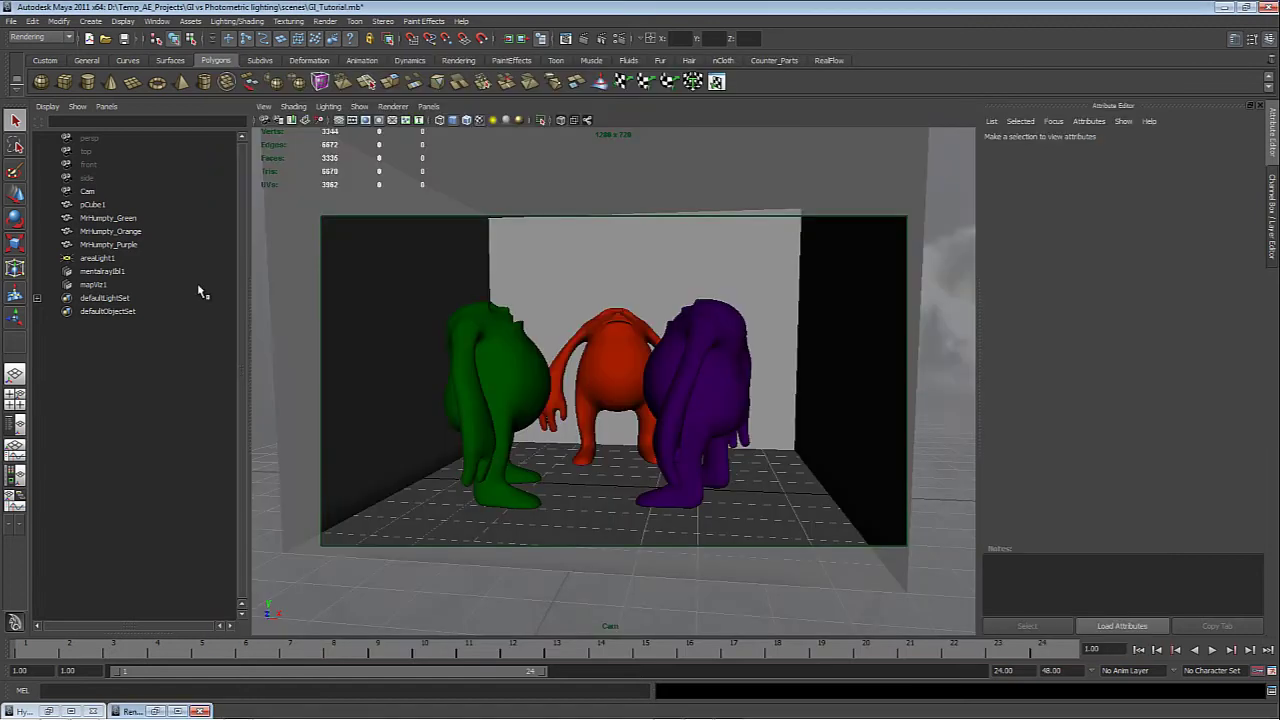
# Step: Save the GI_Tutorial scene and open GI_vs_Photometric_lighting_Tutorial
pyautogui.click(810, 278)
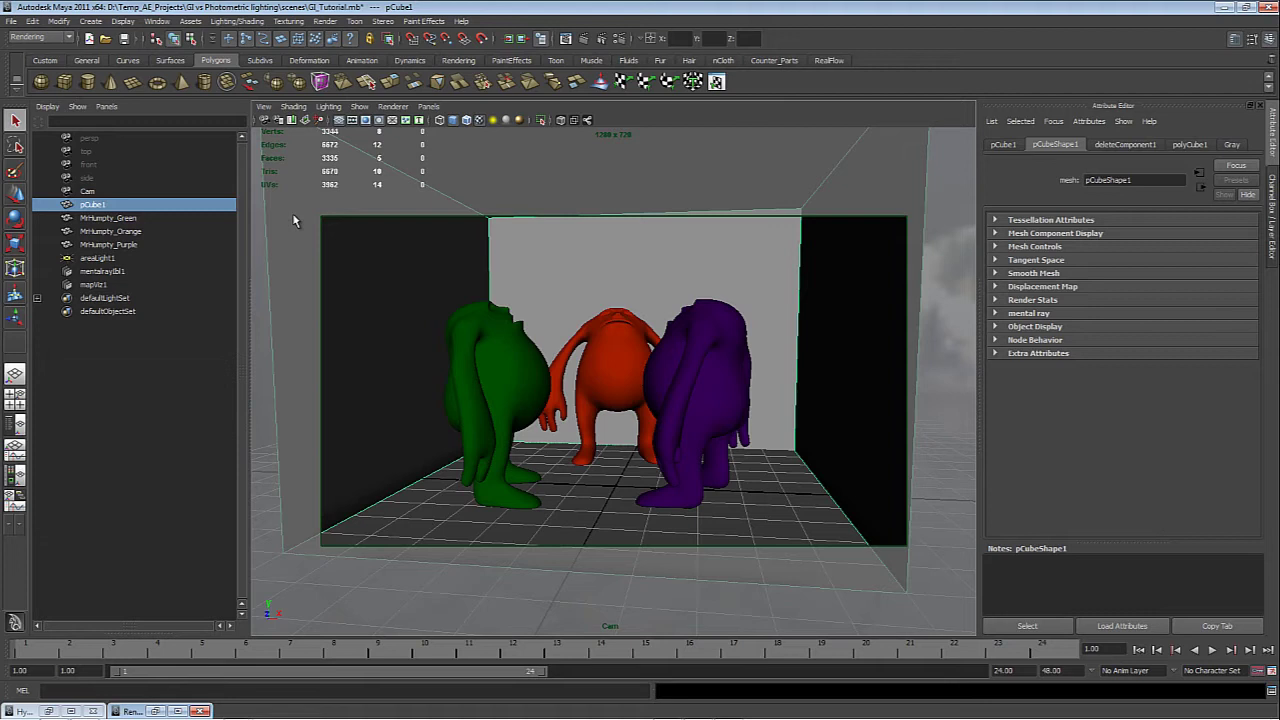
pyautogui.click(124, 39)
pyautogui.click(106, 39)
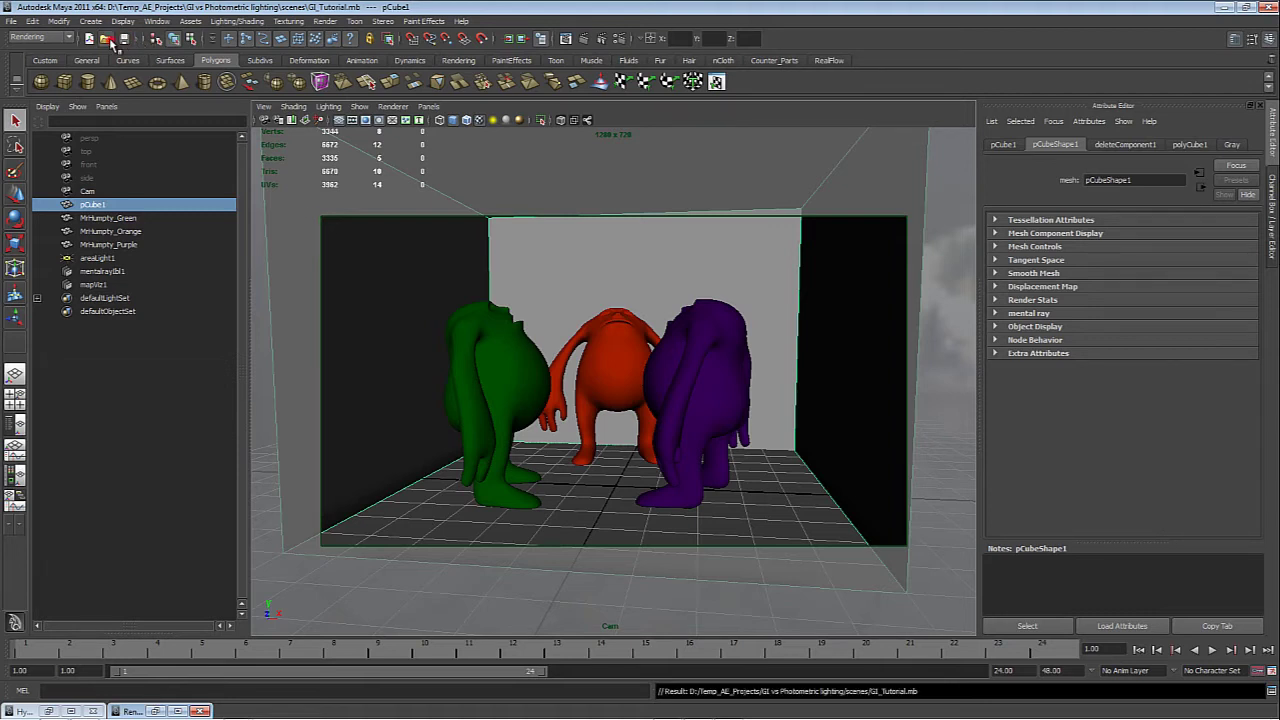
pyautogui.doubleClick(409, 316)
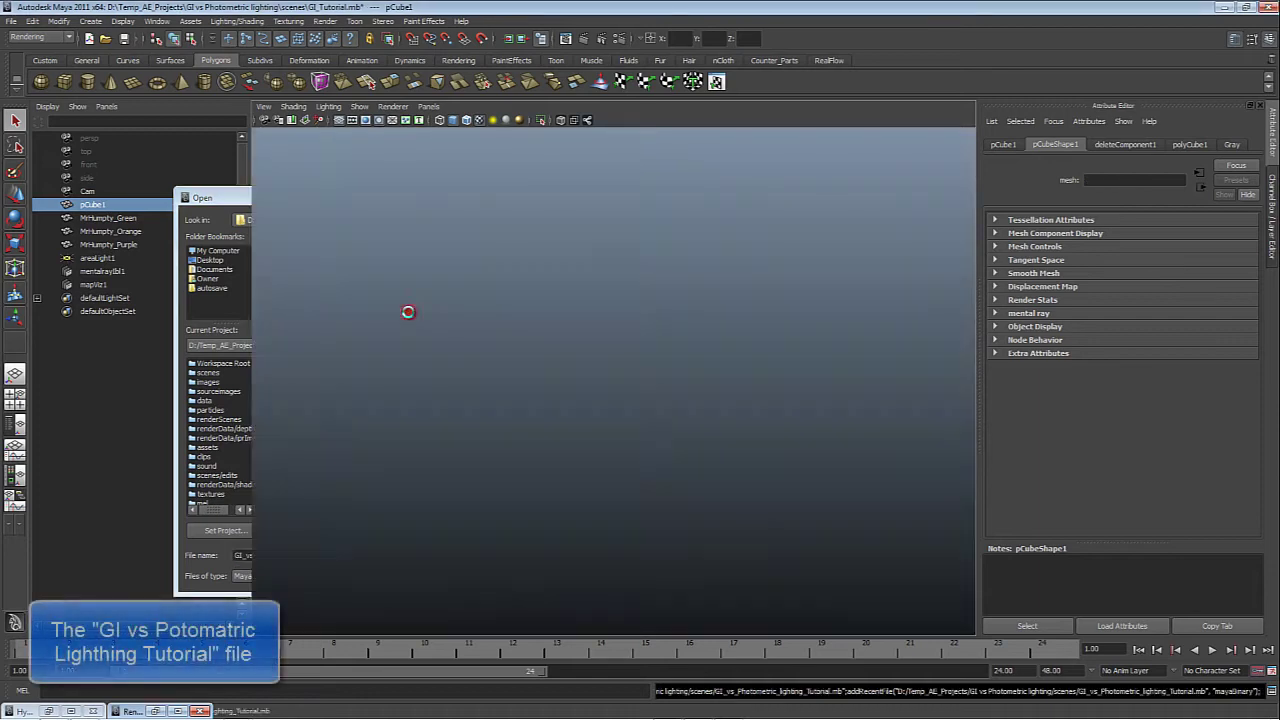
# Step: Save the opened scene as Photometric_Tutorial.mb
pyautogui.click(11, 21)
pyautogui.click(43, 82)
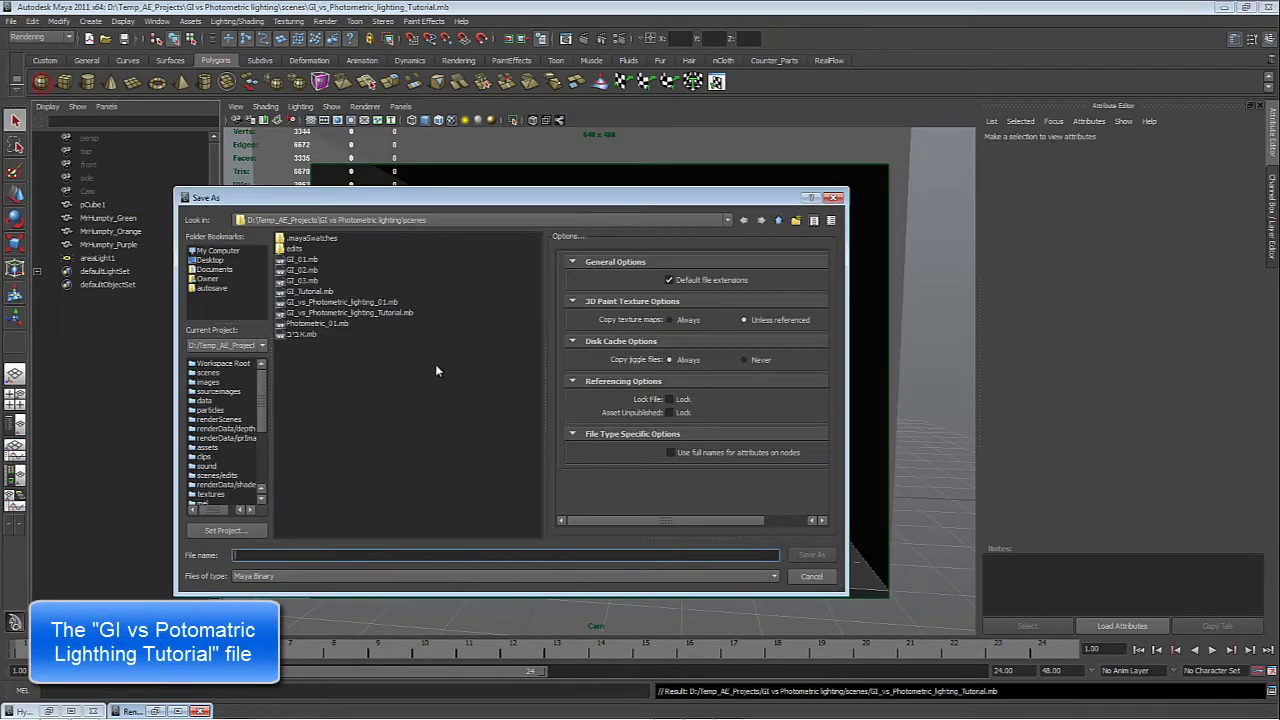
pyautogui.click(374, 312)
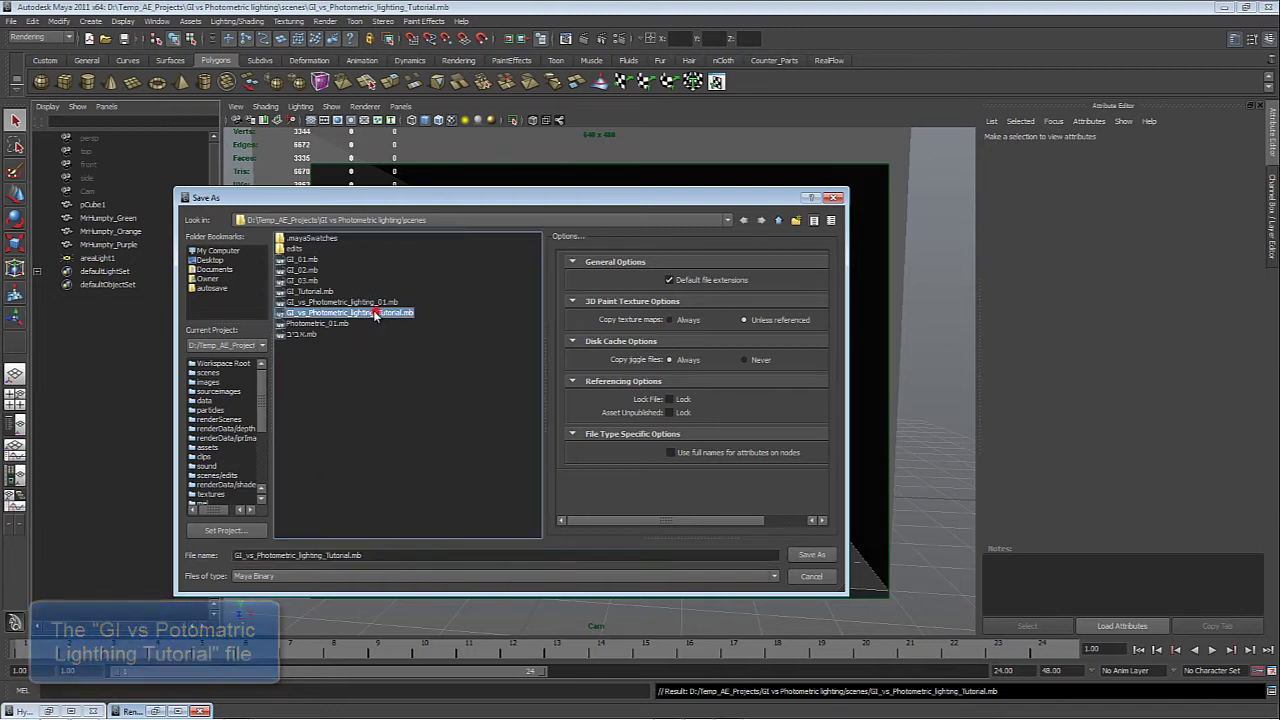
pyautogui.click(266, 555)
pyautogui.press('BackSpace')
pyautogui.press('BackSpace')
pyautogui.press('BackSpace')
pyautogui.press('BackSpace')
pyautogui.press('BackSpace')
pyautogui.press('BackSpace')
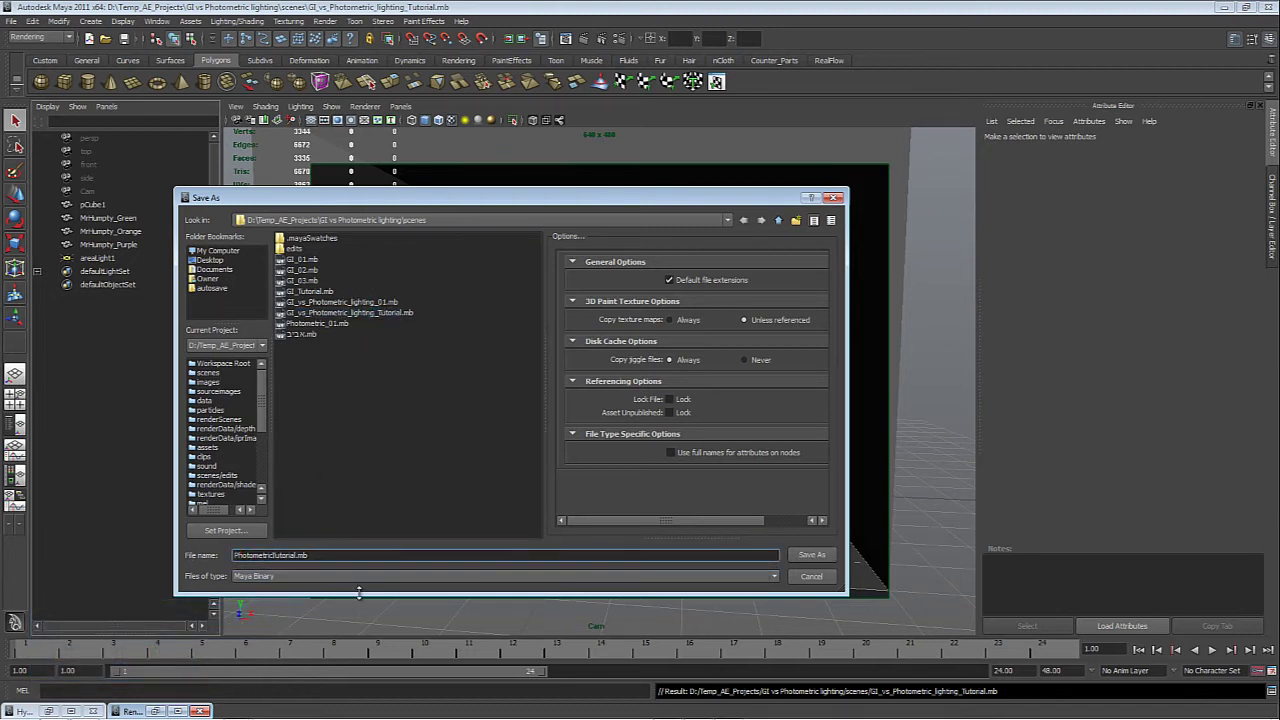
pyautogui.click(300, 555)
pyautogui.press('BackSpace')
pyautogui.press('BackSpace')
pyautogui.press('BackSpace')
pyautogui.press('BackSpace')
pyautogui.press('BackSpace')
pyautogui.press('BackSpace')
pyautogui.press('BackSpace')
pyautogui.press('BackSpace')
pyautogui.press('BackSpace')
pyautogui.press('Return')
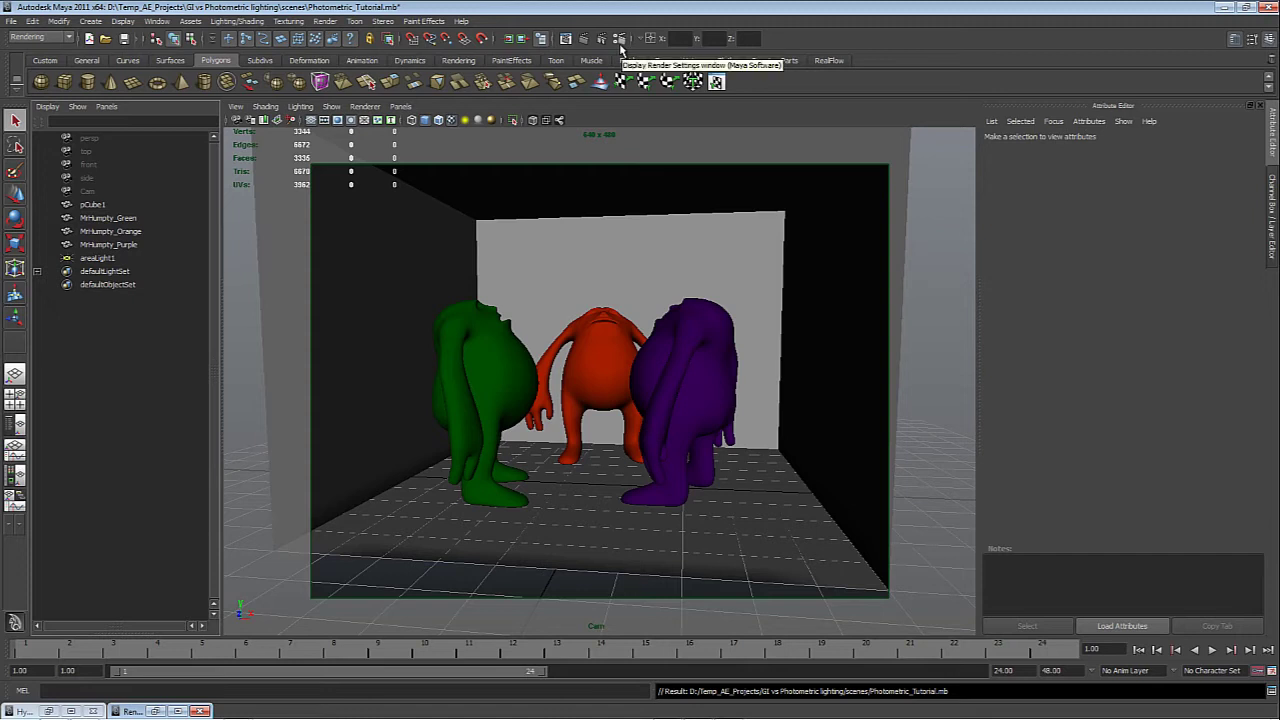
# Step: Switch the renderer to mental ray and enable color management with sRGB output
pyautogui.click(619, 40)
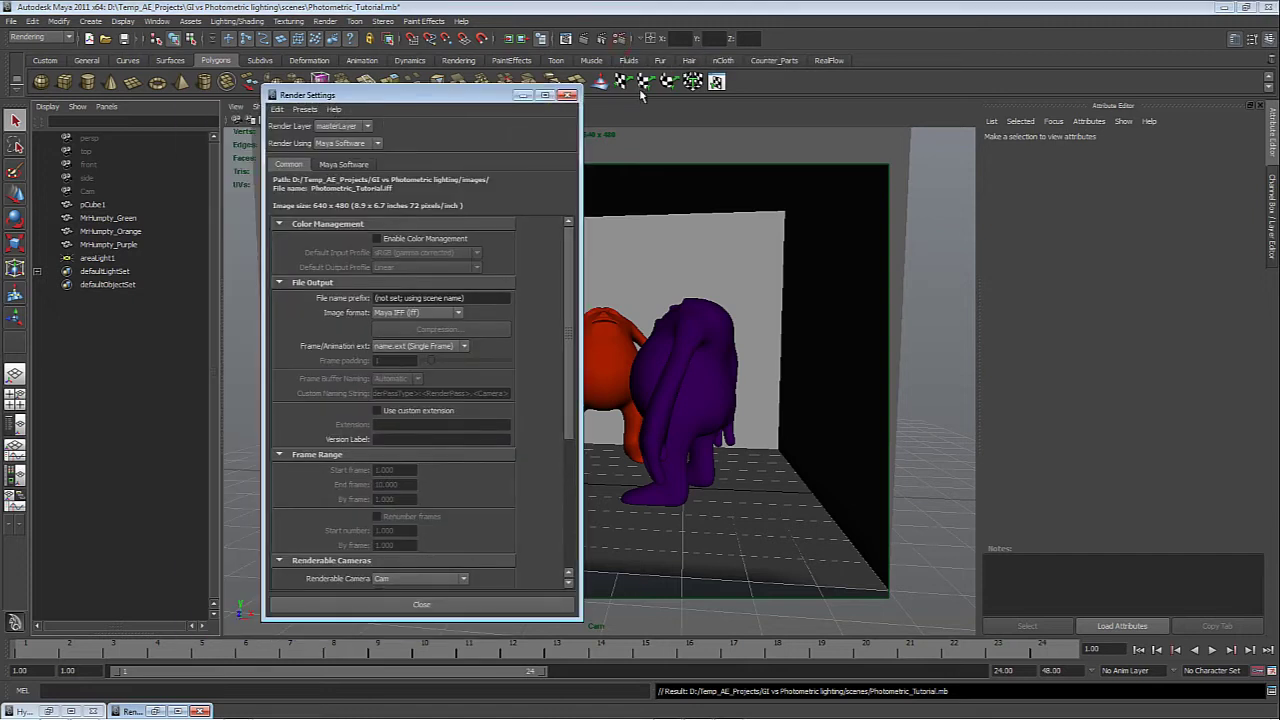
pyautogui.click(360, 145)
pyautogui.click(378, 186)
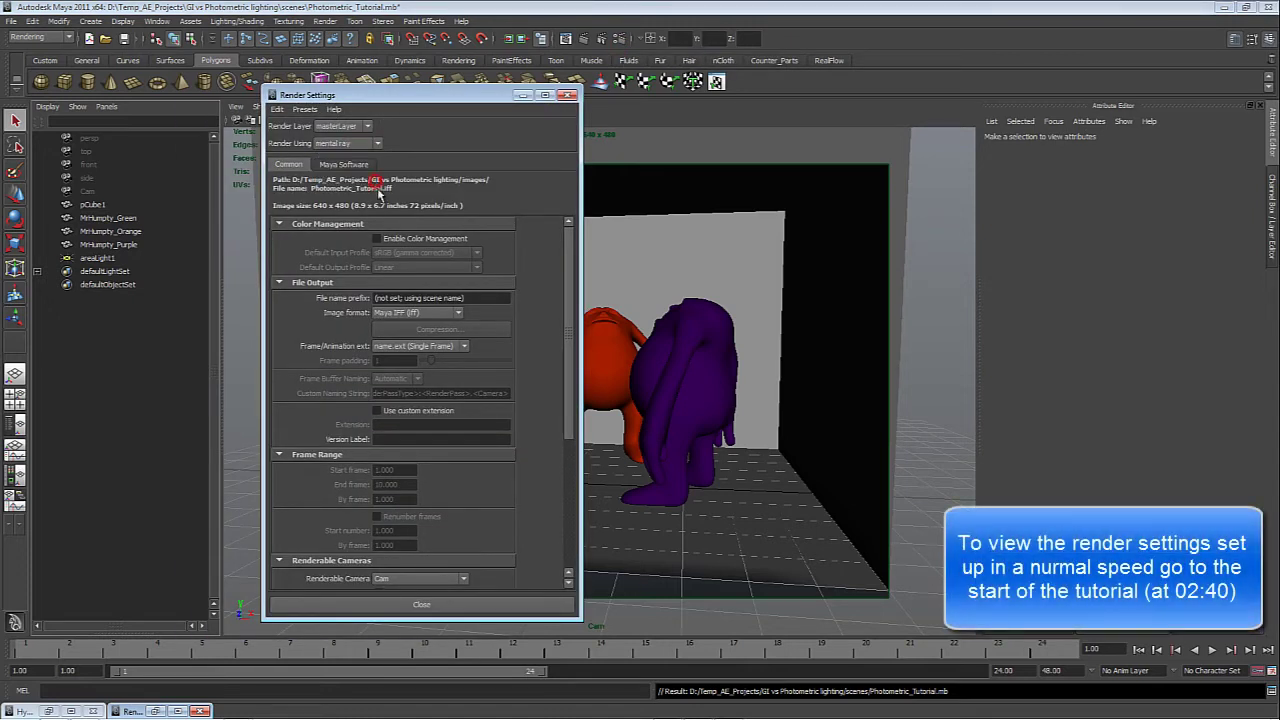
pyautogui.click(377, 238)
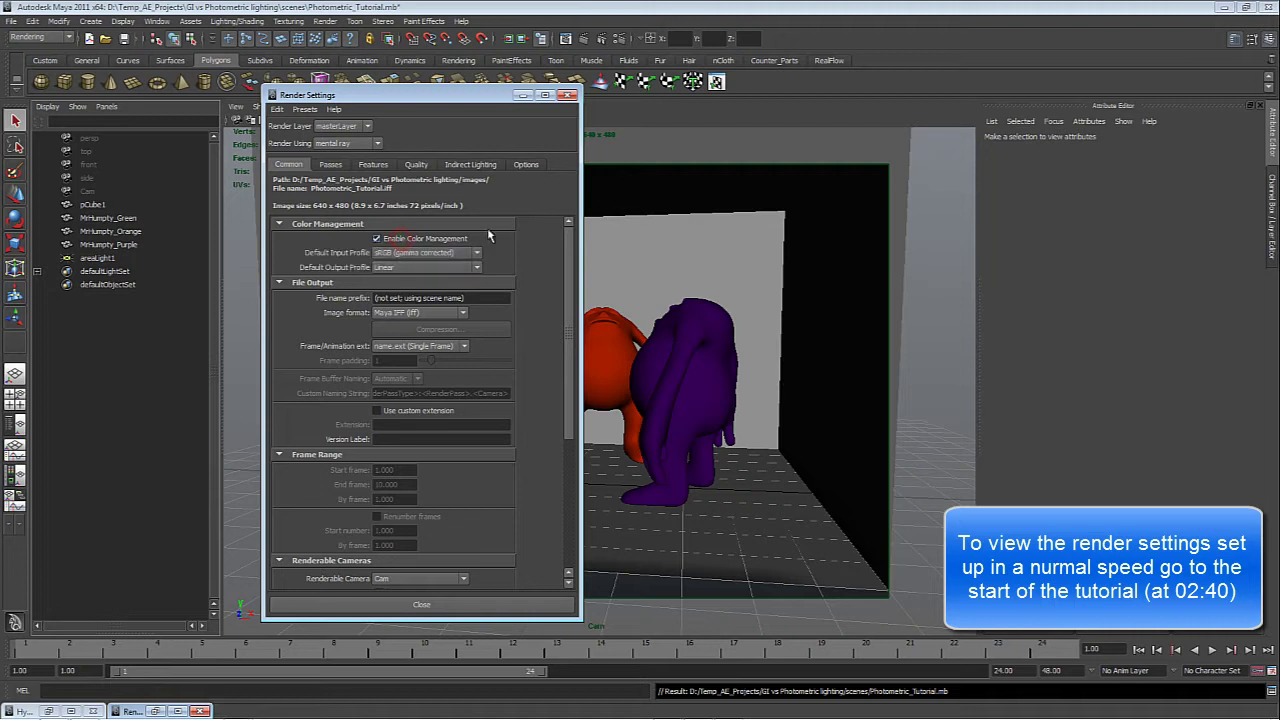
pyautogui.click(426, 267)
pyautogui.click(428, 289)
# Step: Set the image size to 640 x 360 pixels
pyautogui.scroll(-4, 505, 515)
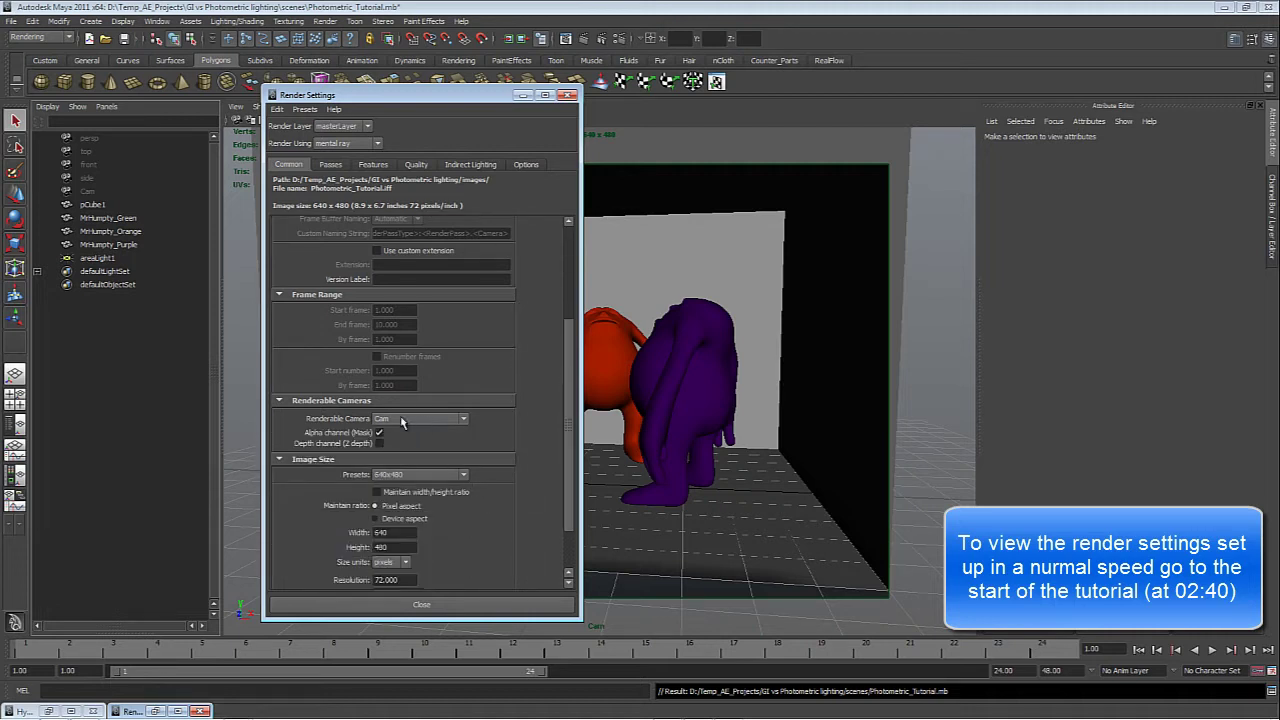
pyautogui.scroll(-1, 444, 494)
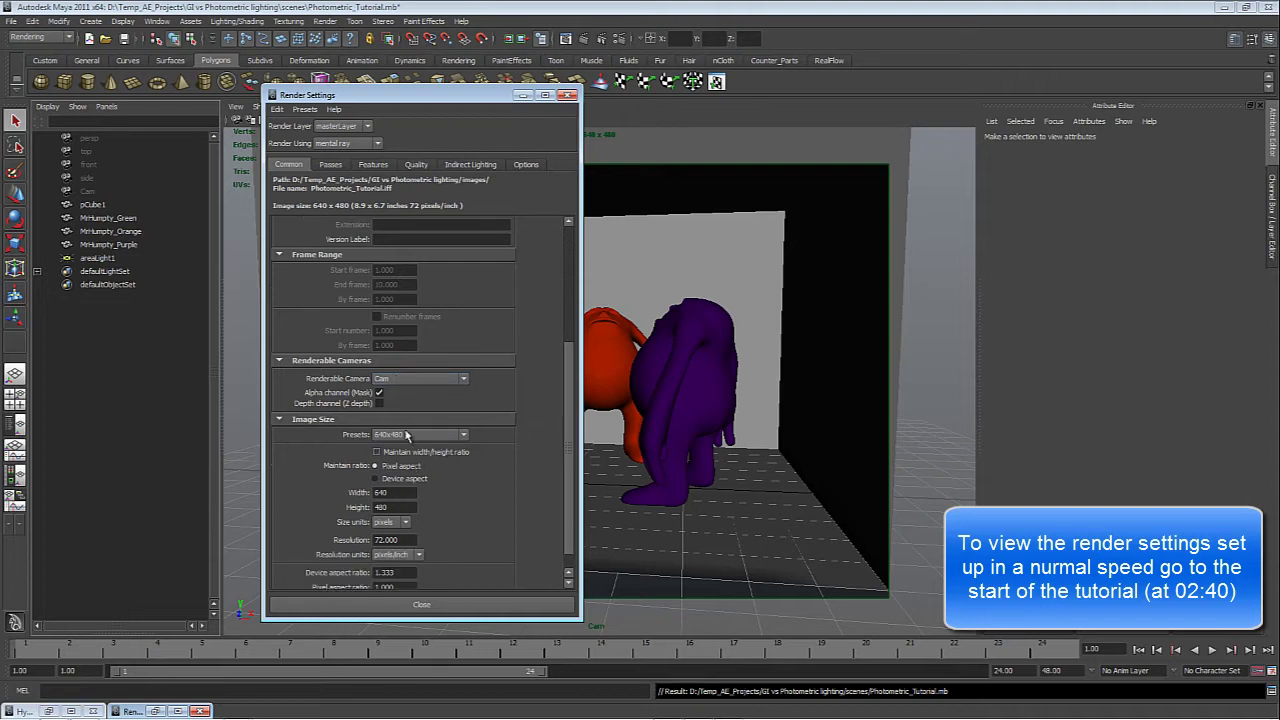
pyautogui.click(407, 436)
pyautogui.click(500, 457)
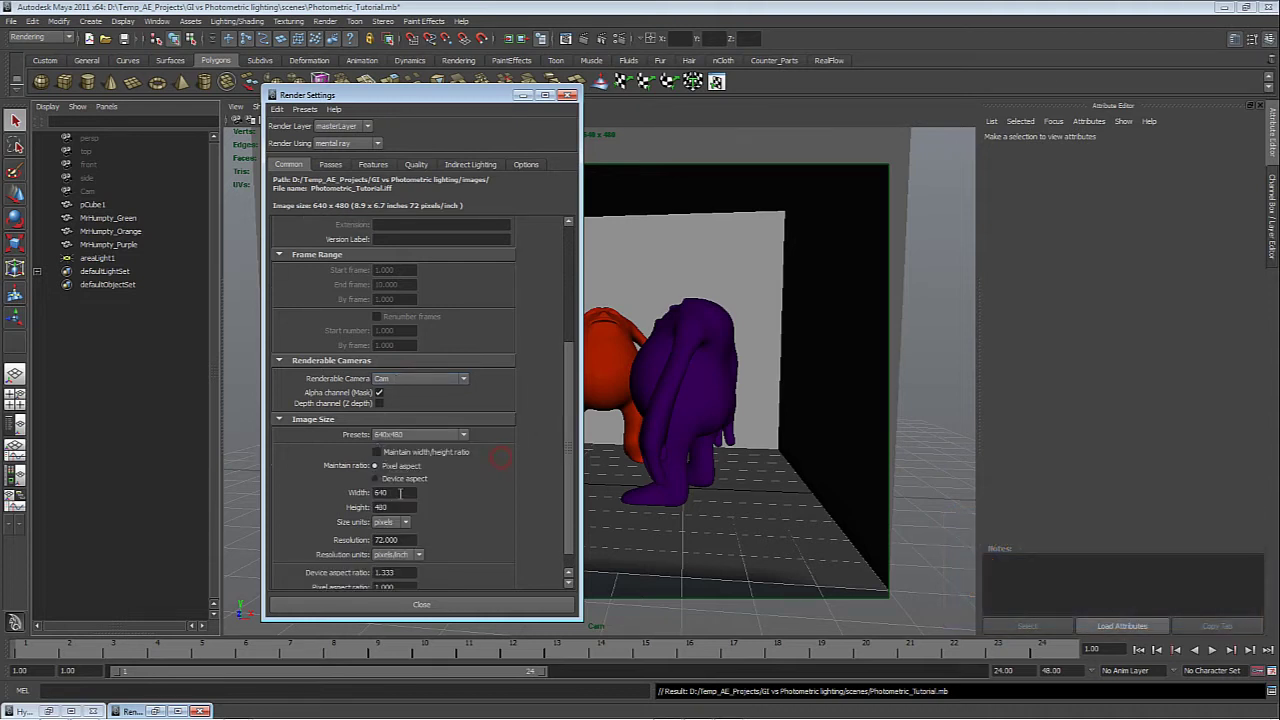
pyautogui.doubleClick(398, 492)
pyautogui.doubleClick(395, 506)
pyautogui.write('360')
pyautogui.press('Return')
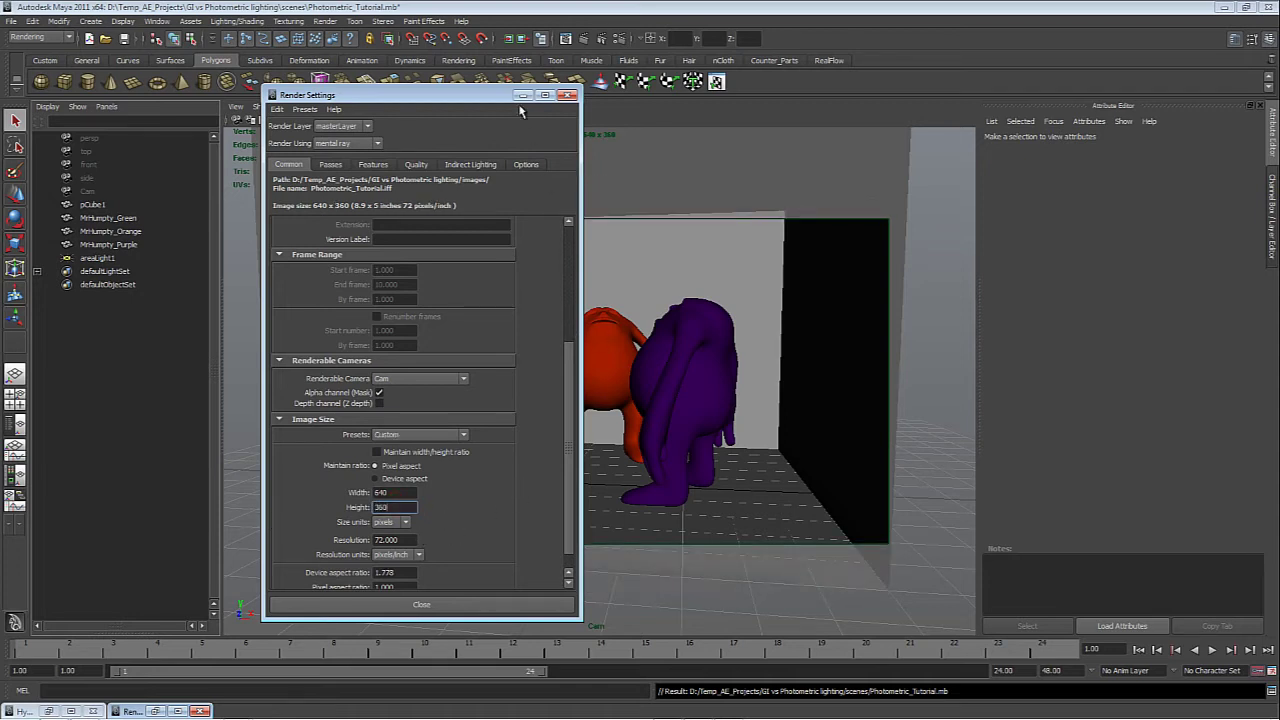
# Step: Disable the default light and set the Quality framebuffer to RGBA (Float) 4x32 Bit
pyautogui.scroll(-5, 568, 360)
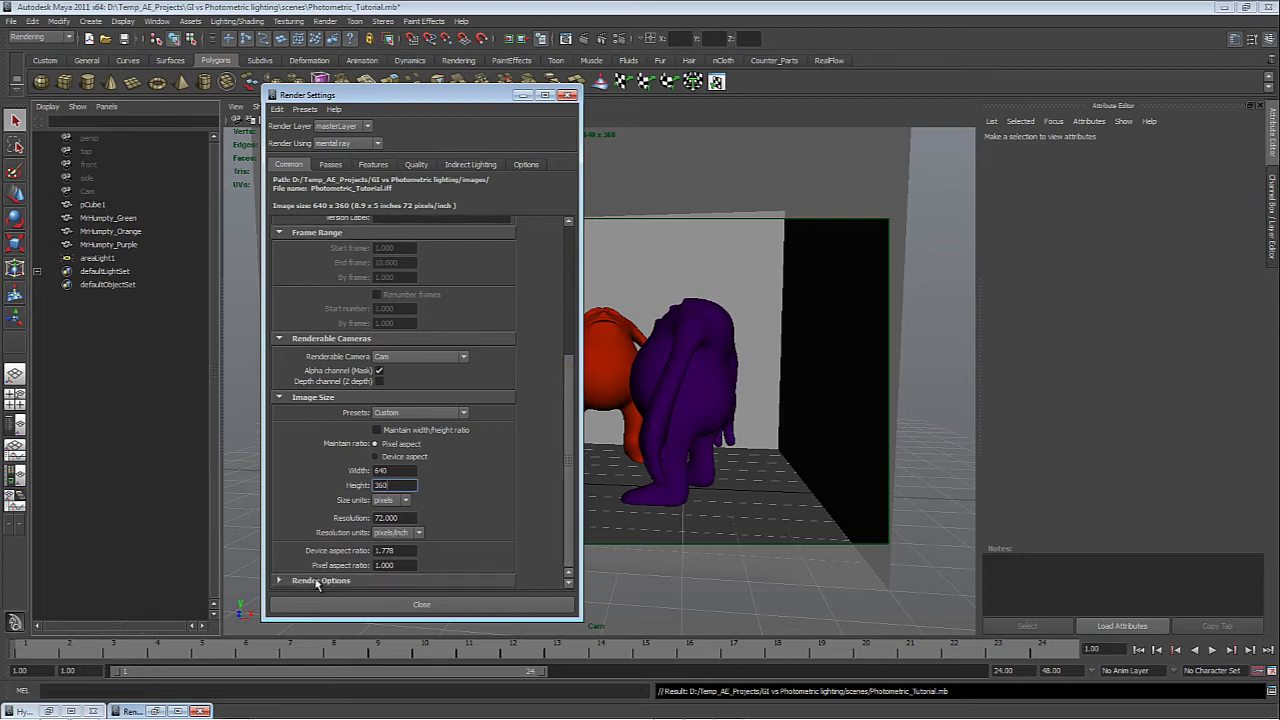
pyautogui.click(400, 491)
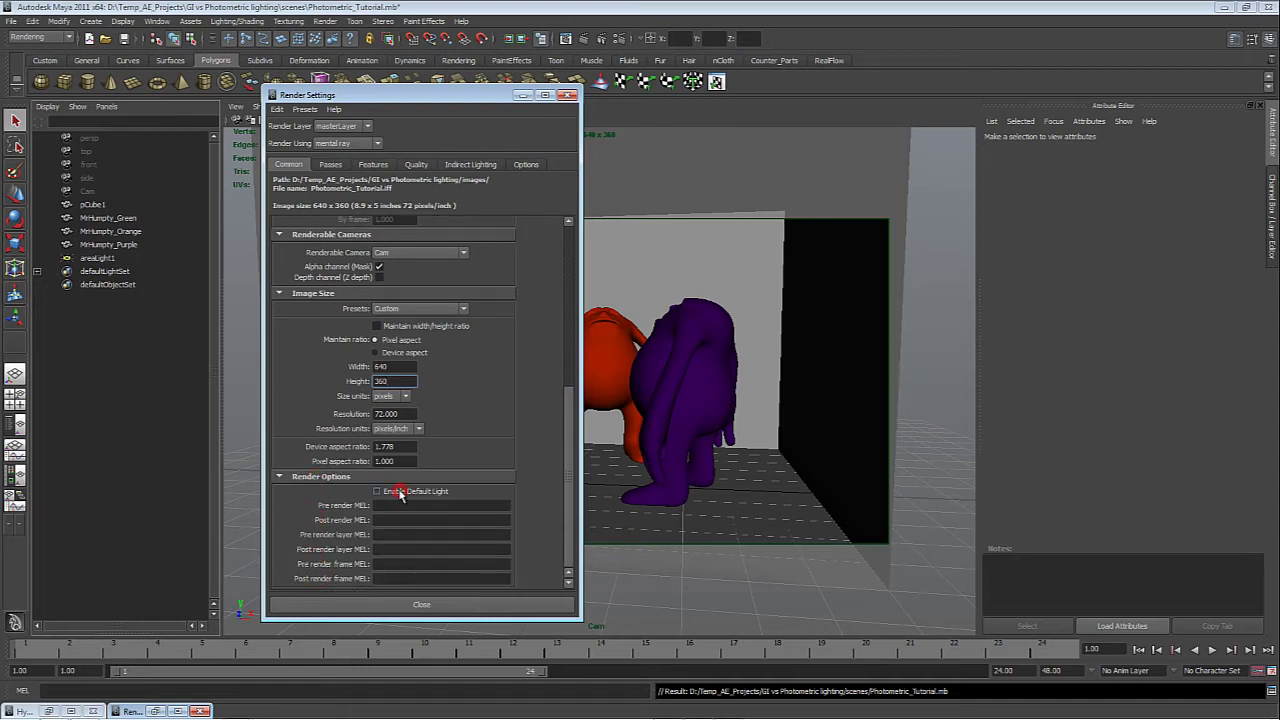
pyautogui.click(418, 166)
pyautogui.doubleClick(405, 264)
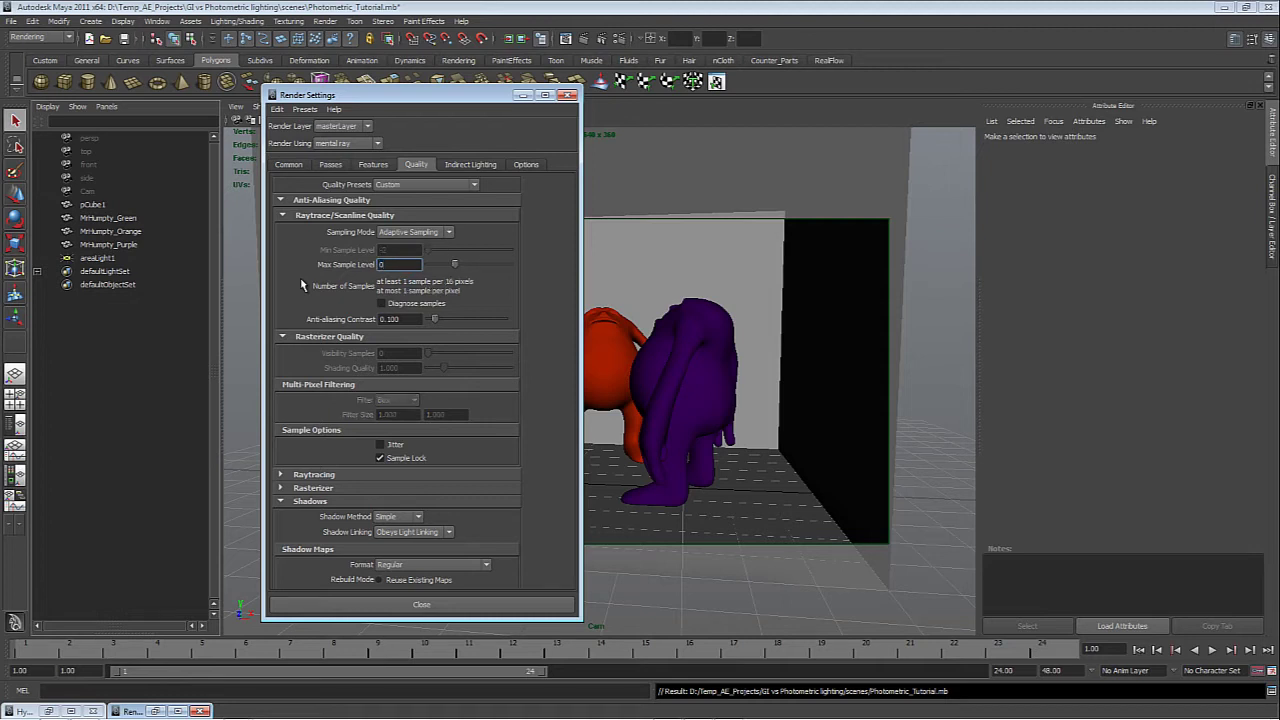
pyautogui.scroll(-10, 337, 580)
pyautogui.scroll(-2, 458, 558)
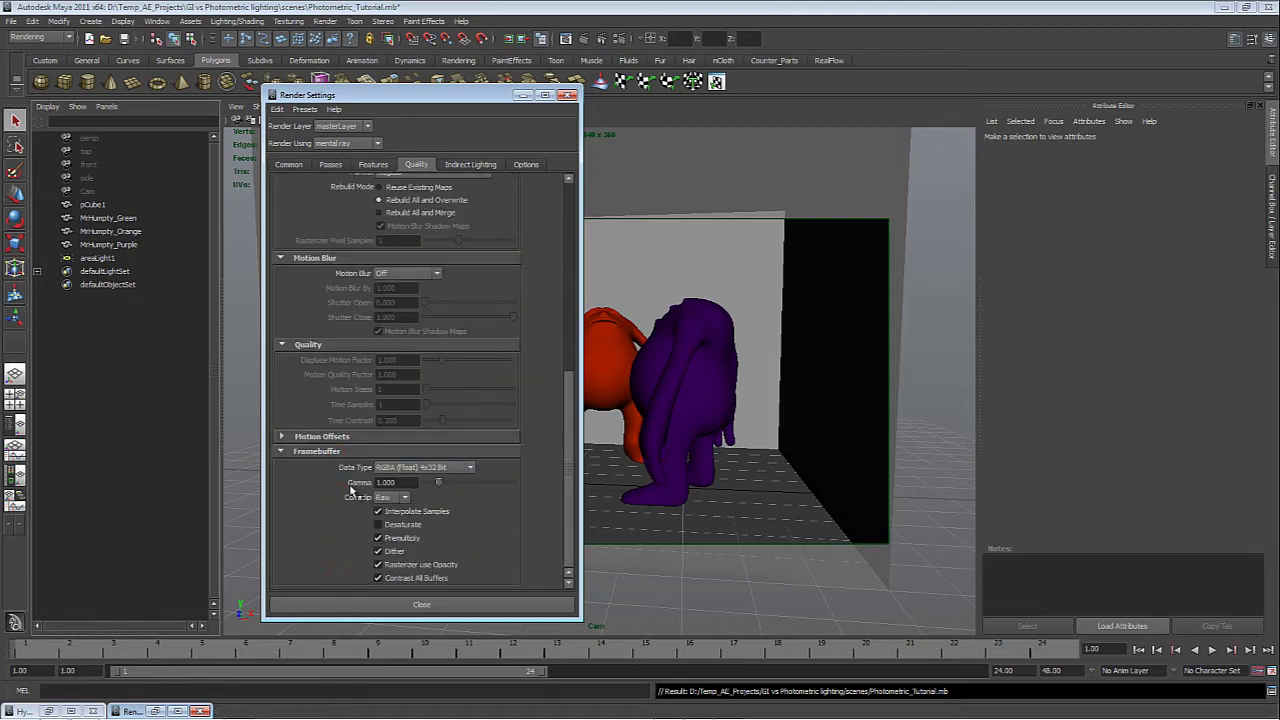
pyautogui.click(428, 467)
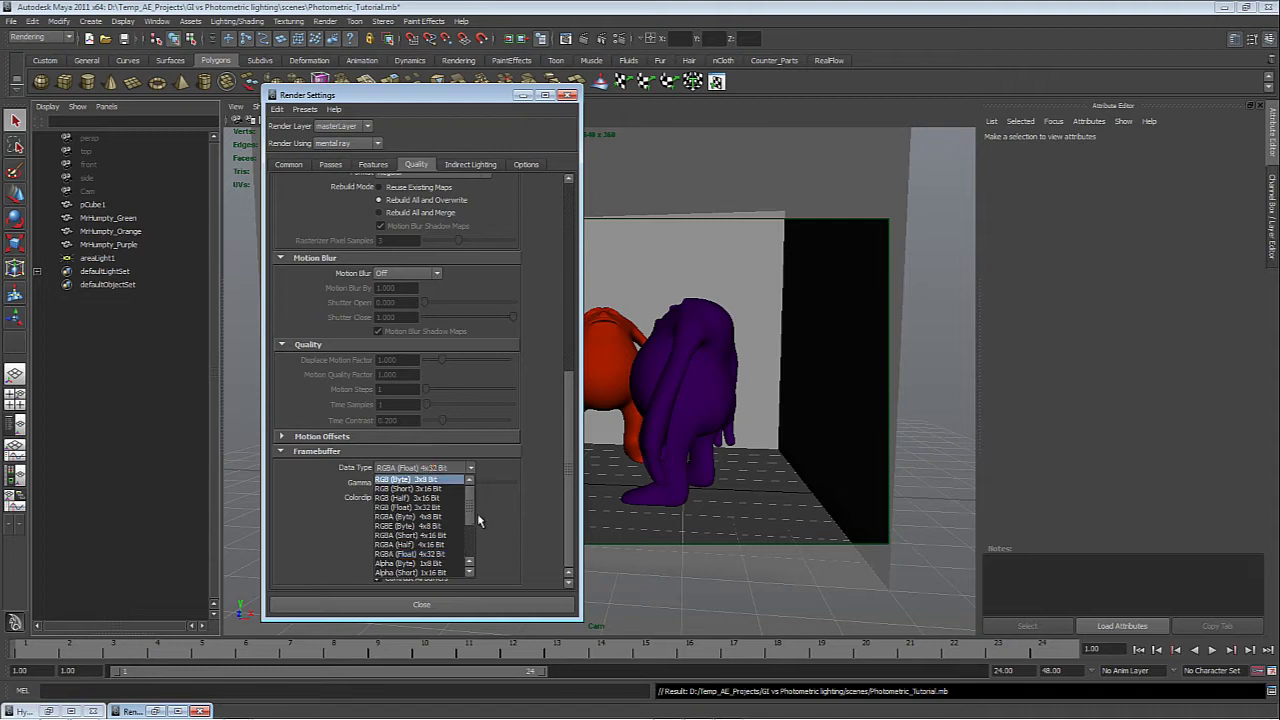
pyautogui.scroll(-2, 470, 520)
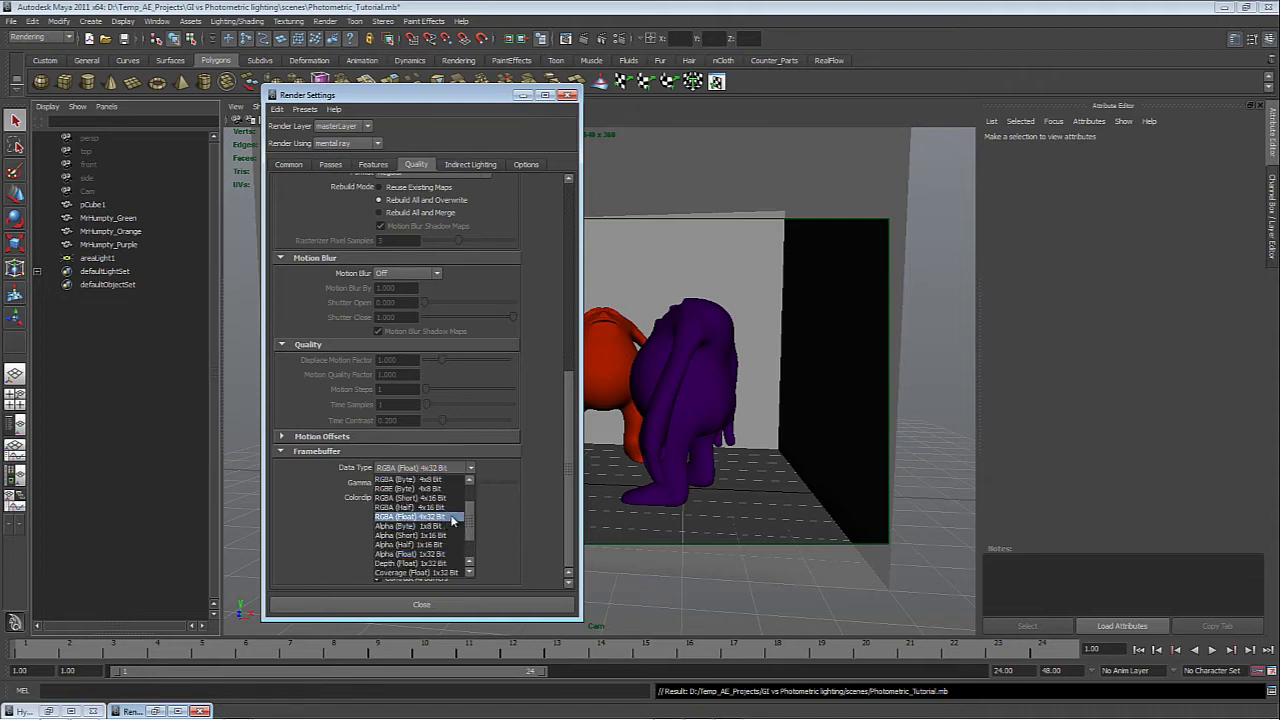
pyautogui.click(451, 517)
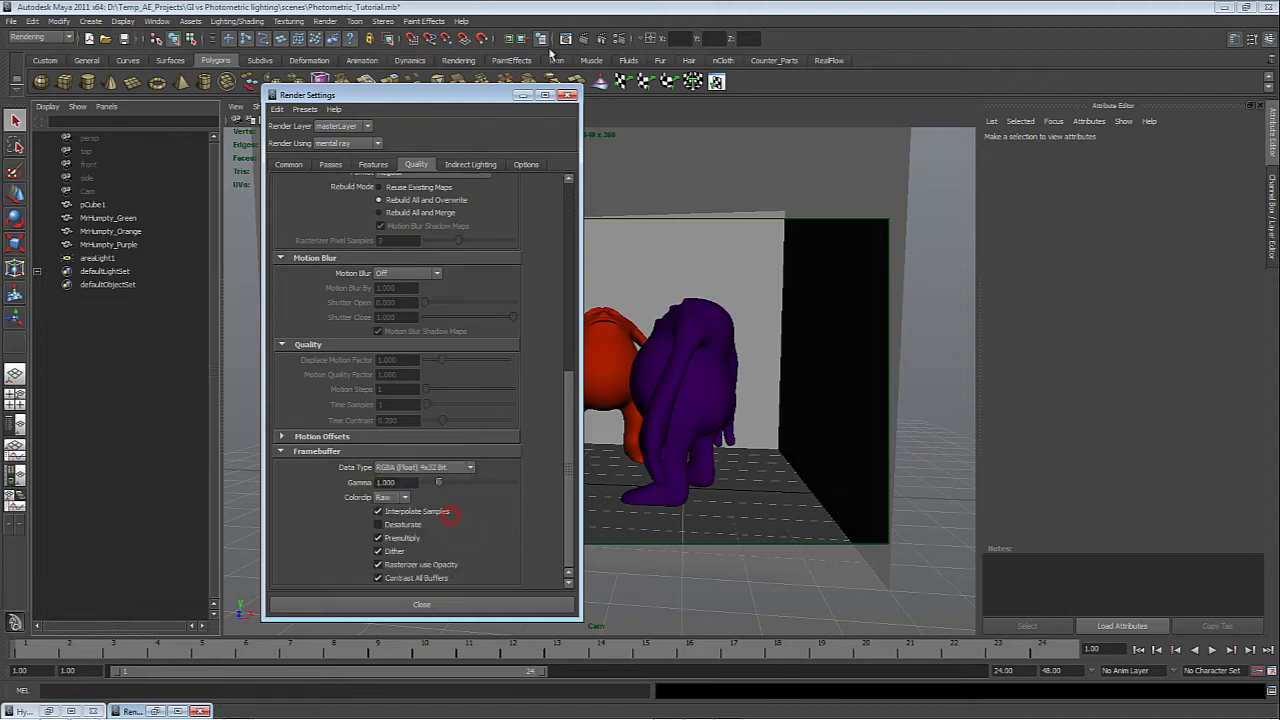
# Step: Turn off Global Illumination and Final Gathering under Indirect Lighting
pyautogui.click(462, 163)
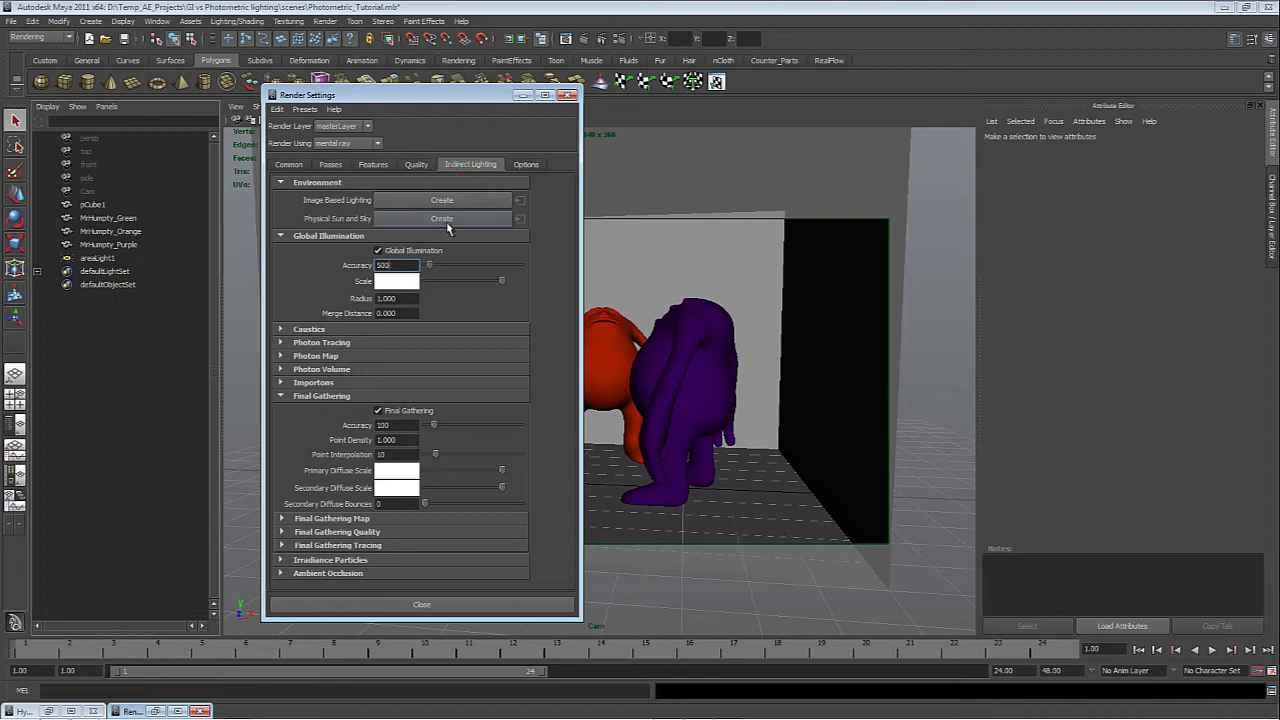
pyautogui.click(427, 254)
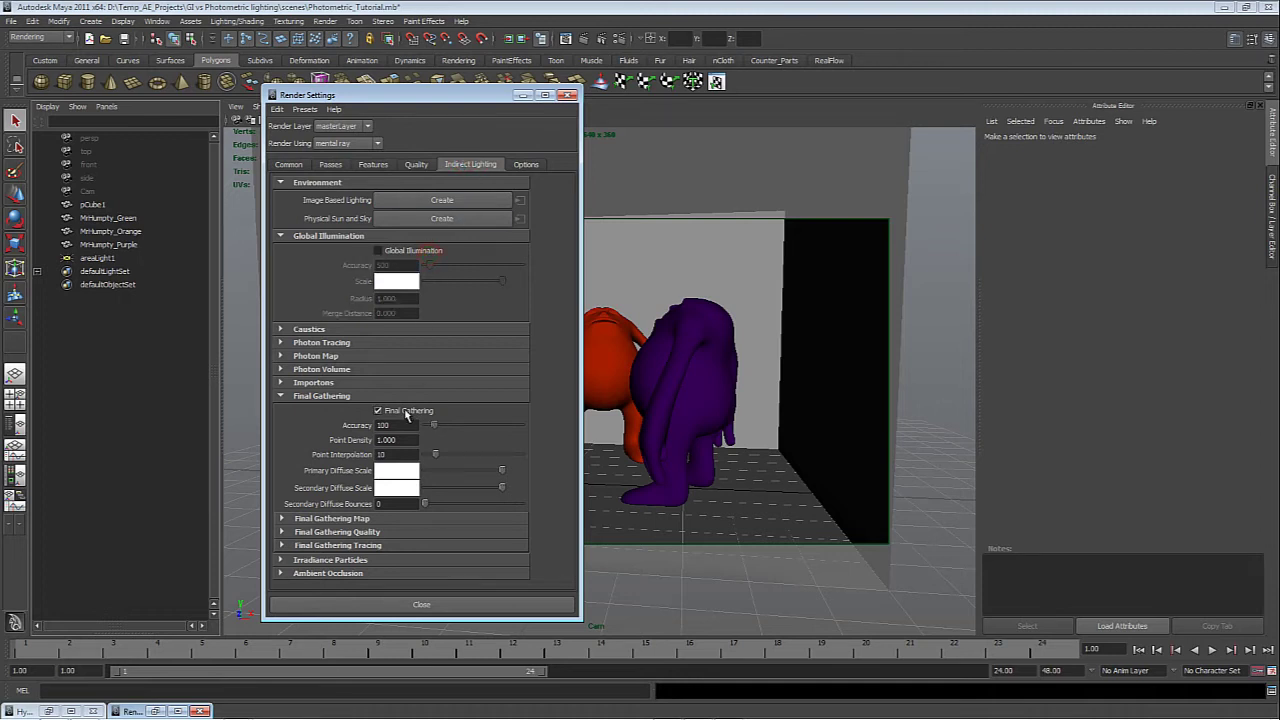
pyautogui.click(420, 410)
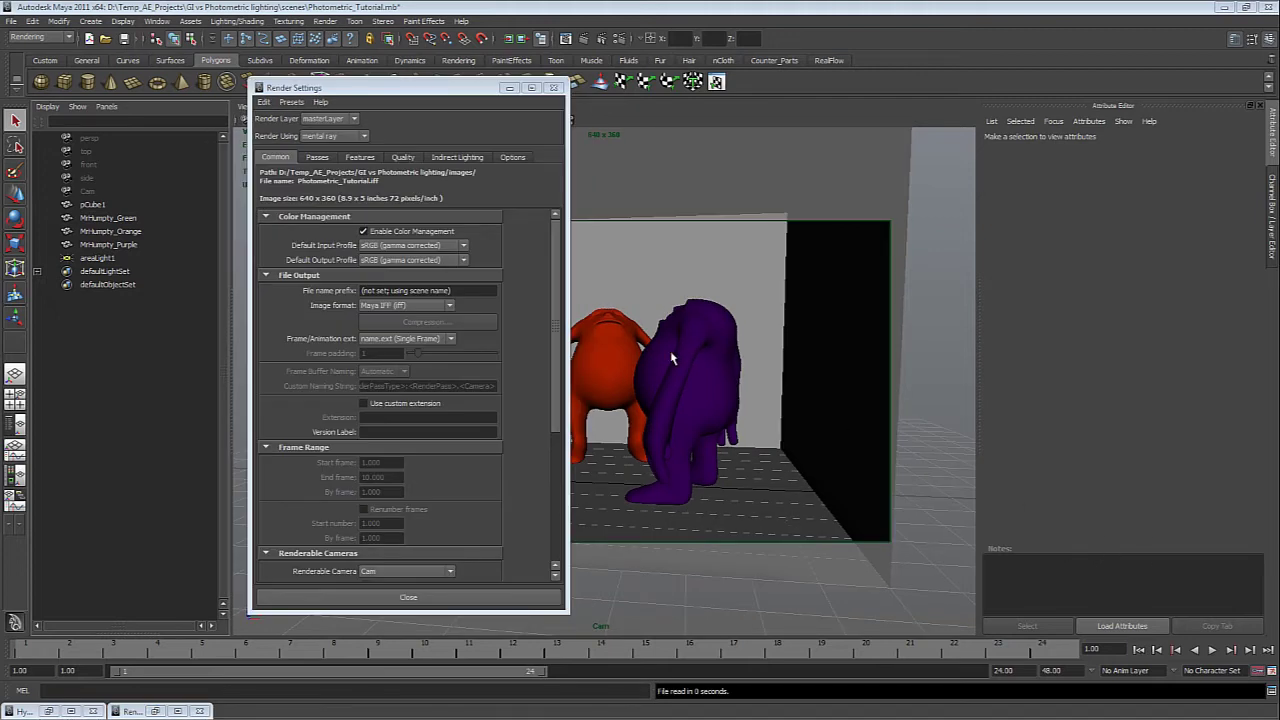
pyautogui.click(430, 306)
pyautogui.scroll(-3, 430, 355)
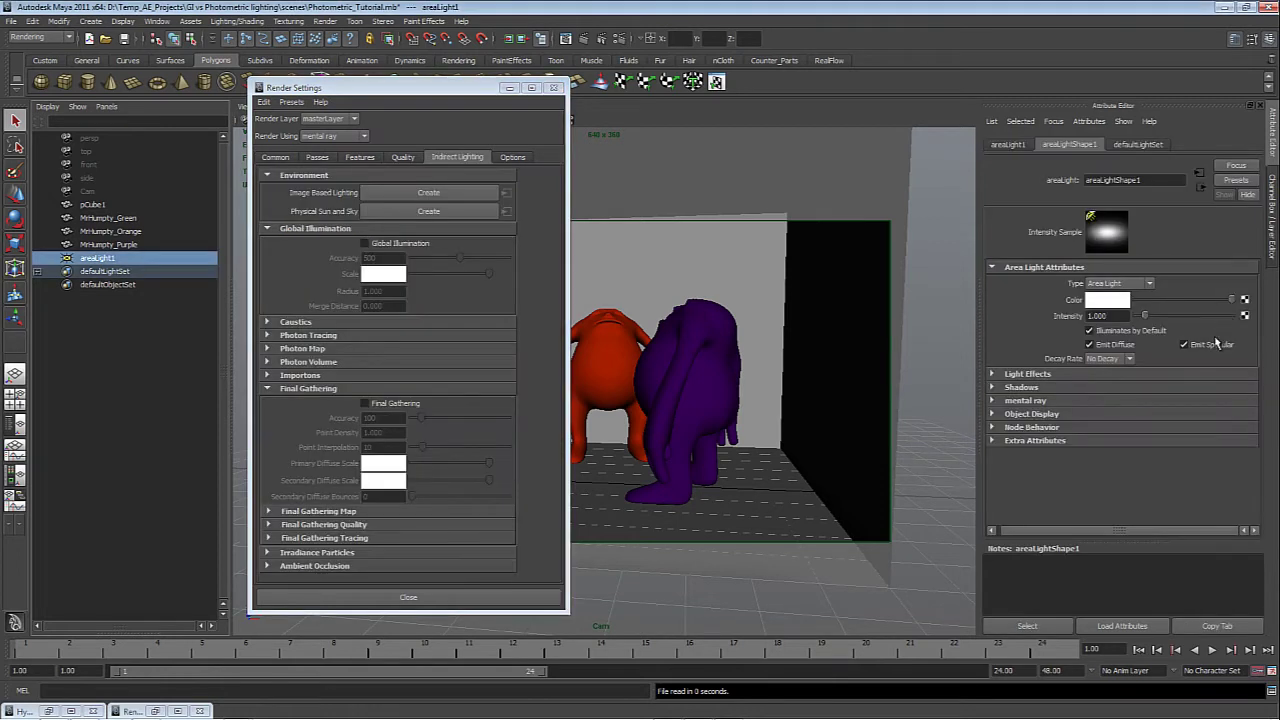
# Step: Render a test frame, then set areaLight1's intensity to 0
pyautogui.click(585, 40)
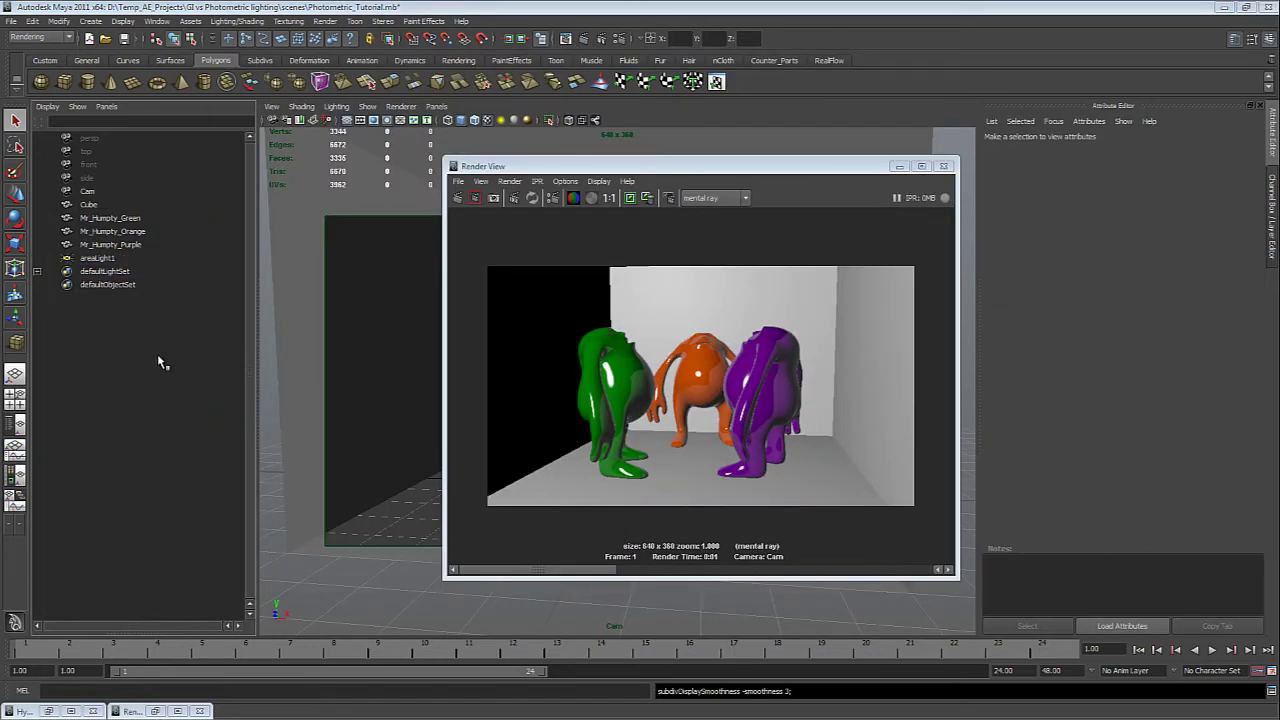
pyautogui.click(103, 261)
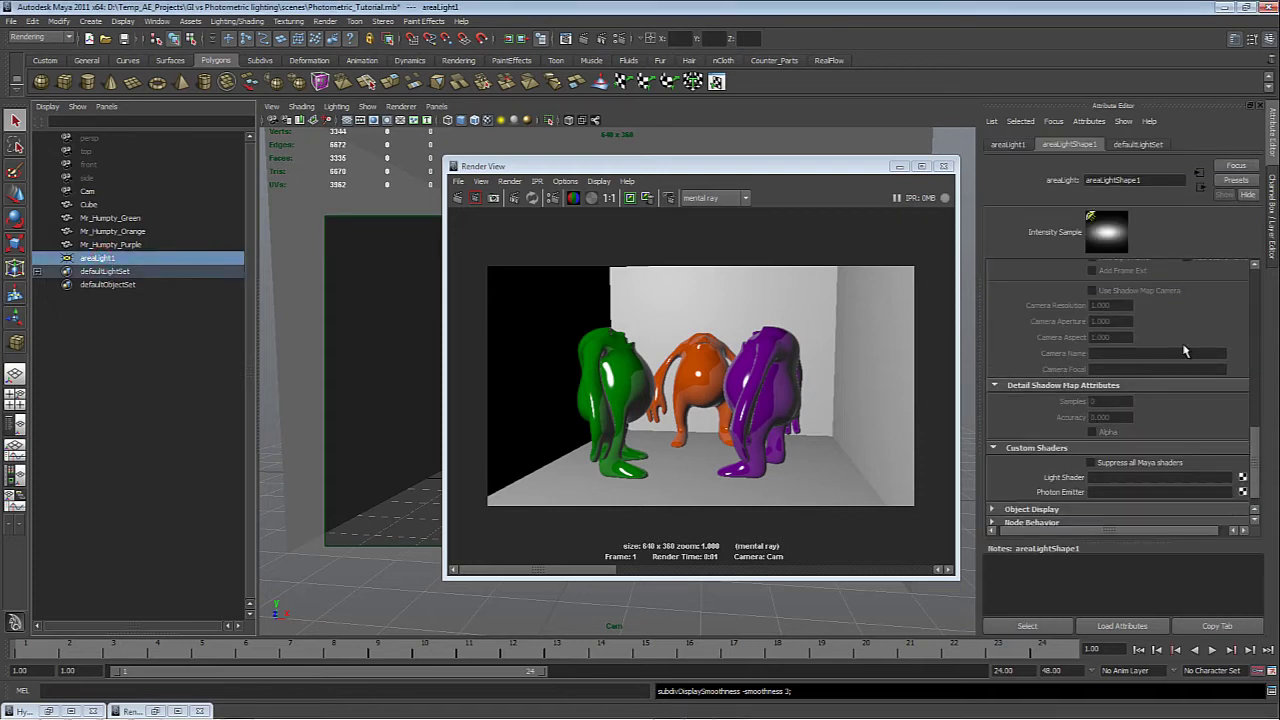
pyautogui.scroll(-3, 1160, 356)
pyautogui.scroll(3, 1160, 356)
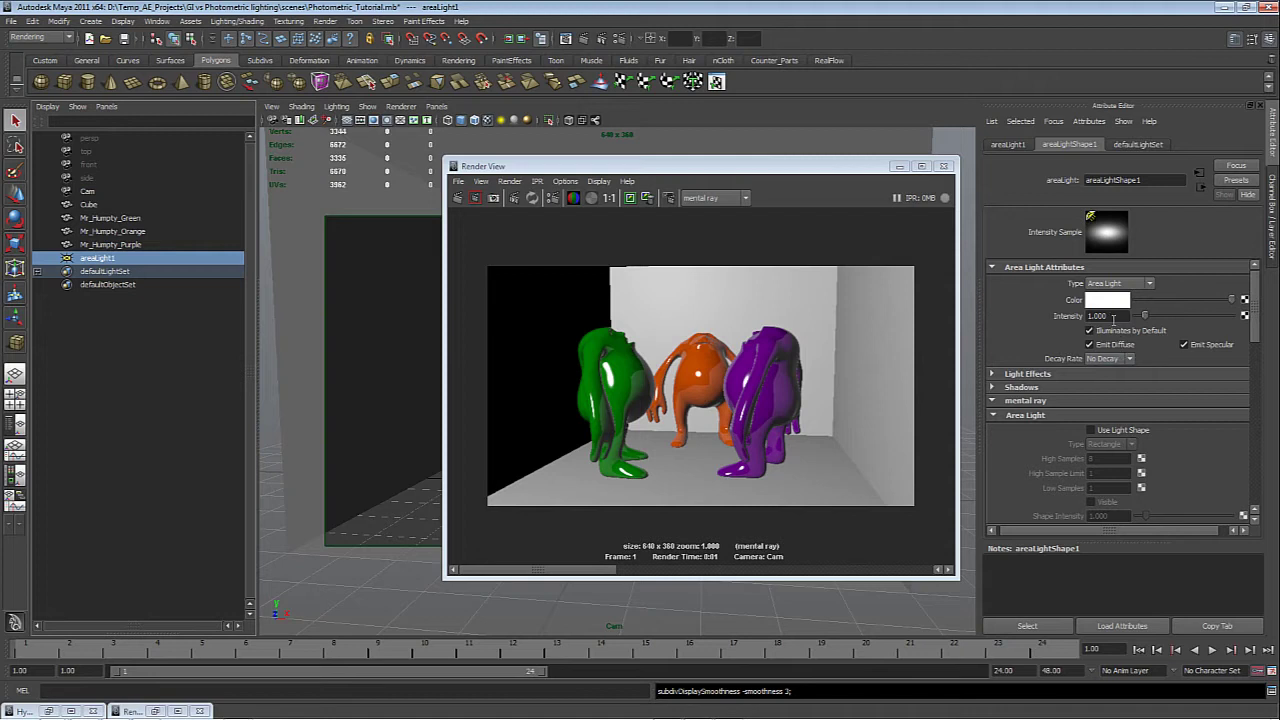
pyautogui.click(1113, 316)
pyautogui.write('0')
pyautogui.press('Return')
# Step: Save the scene and expand areaLight1's mental ray Custom Shaders section
pyautogui.click(1035, 401)
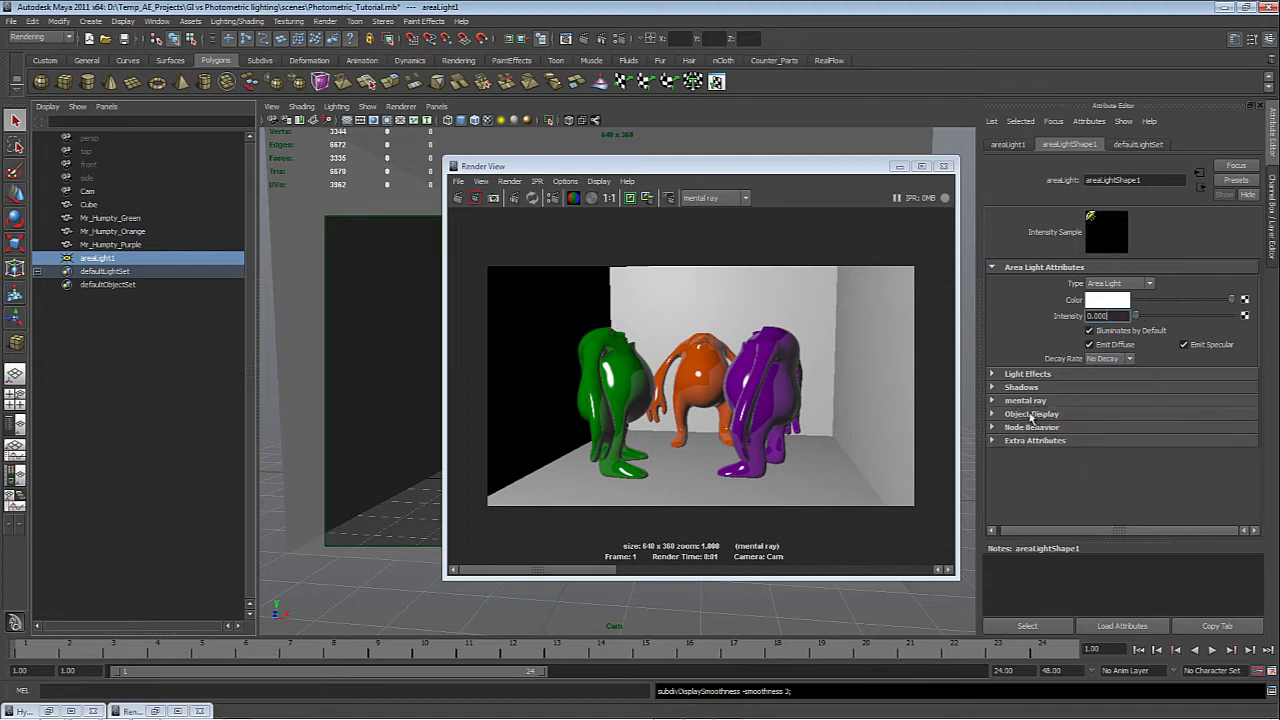
pyautogui.click(1122, 316)
pyautogui.hotkey('ctrl', 's')
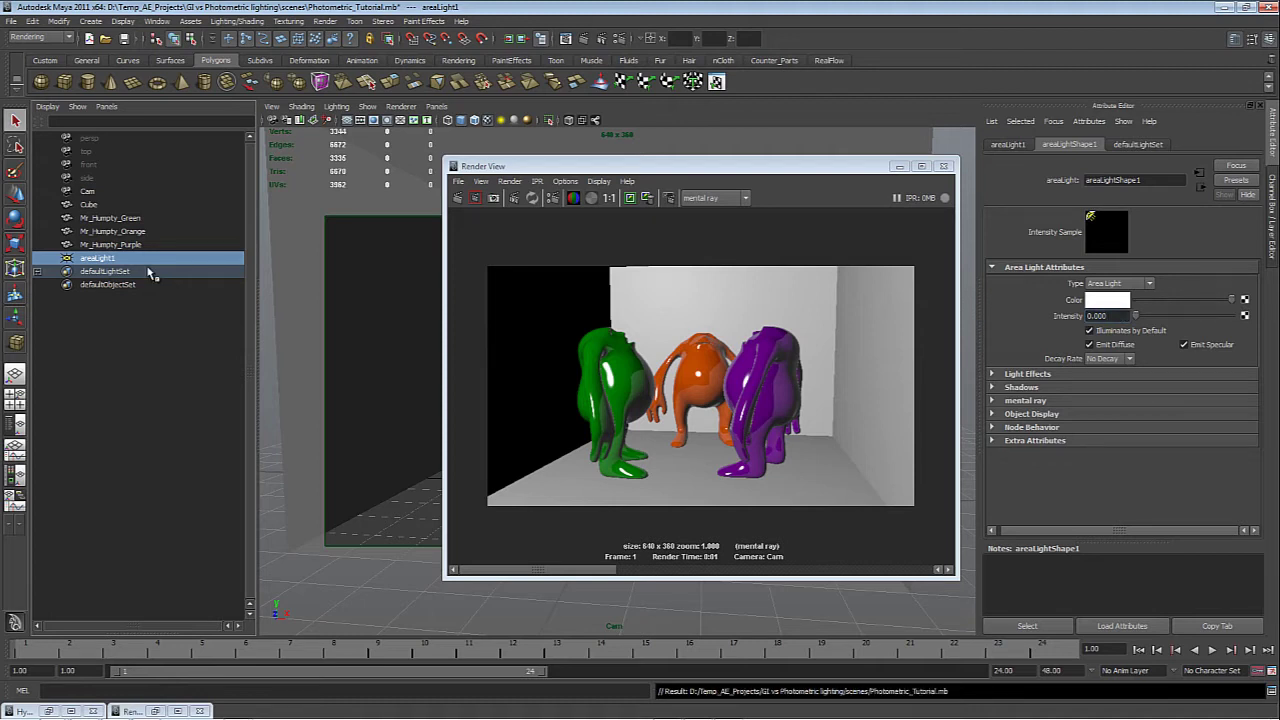
pyautogui.click(1041, 400)
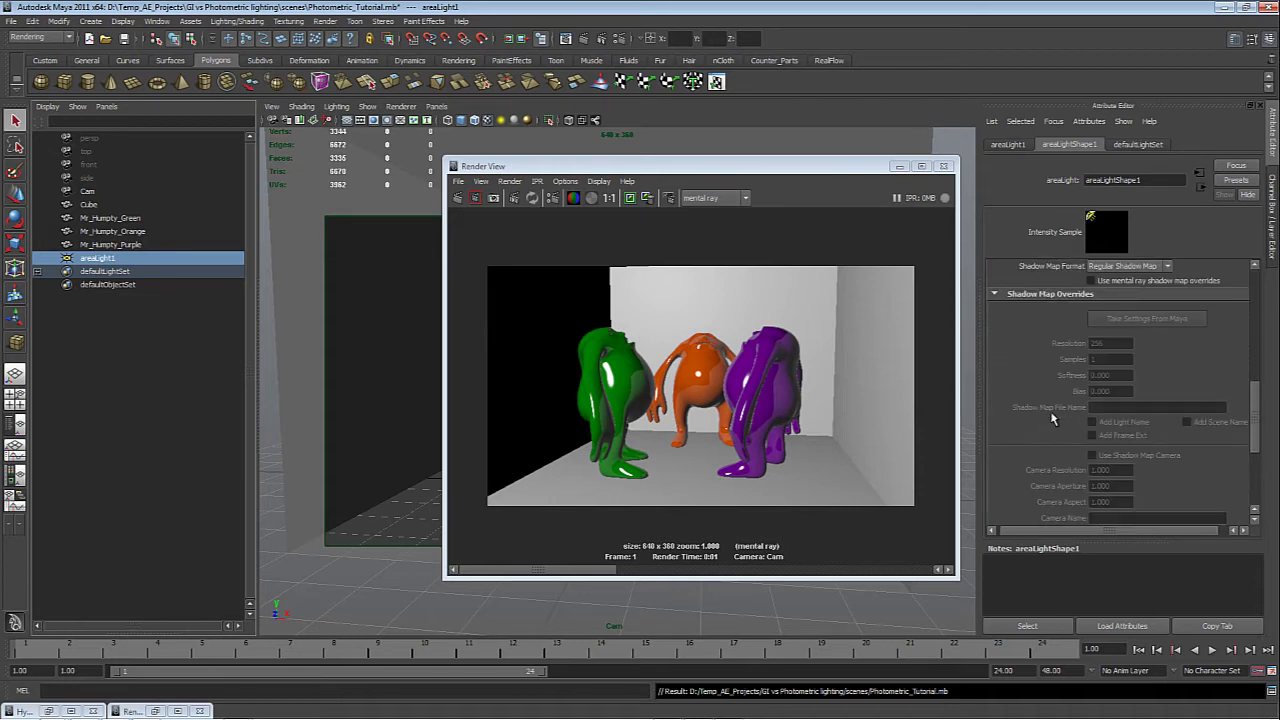
pyautogui.scroll(-5, 1051, 412)
pyautogui.click(1051, 412)
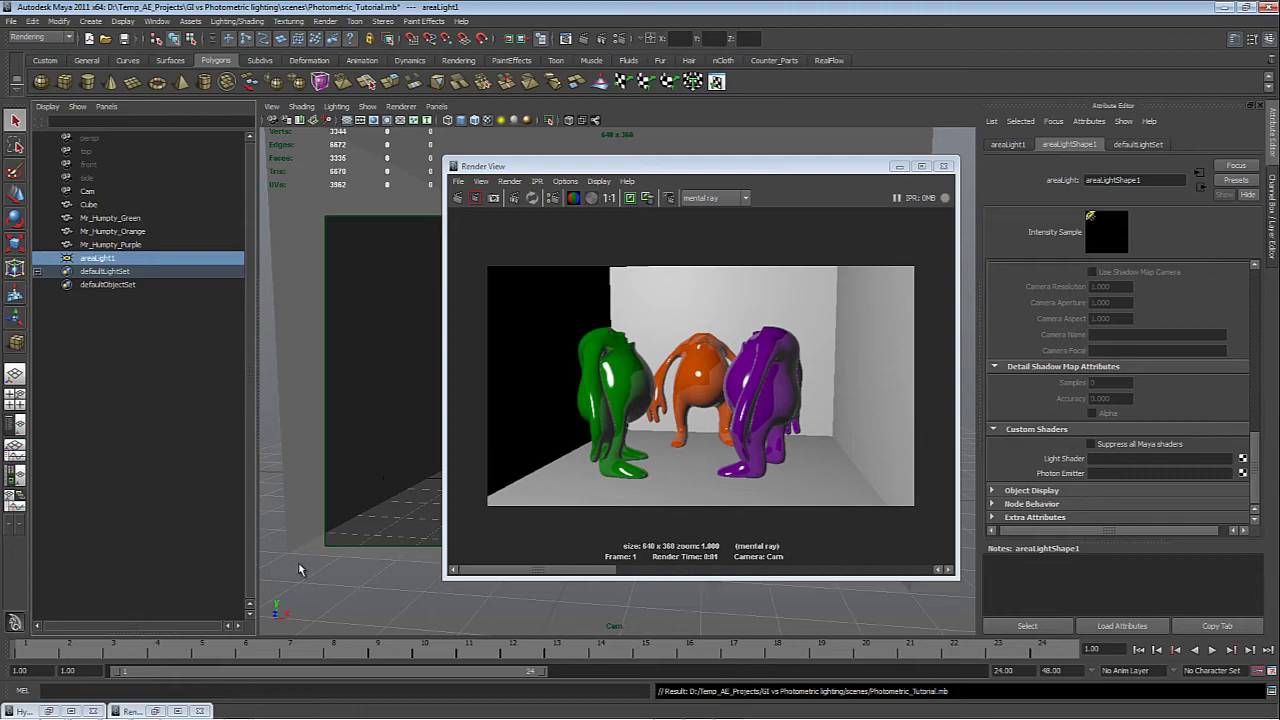
pyautogui.click(48, 711)
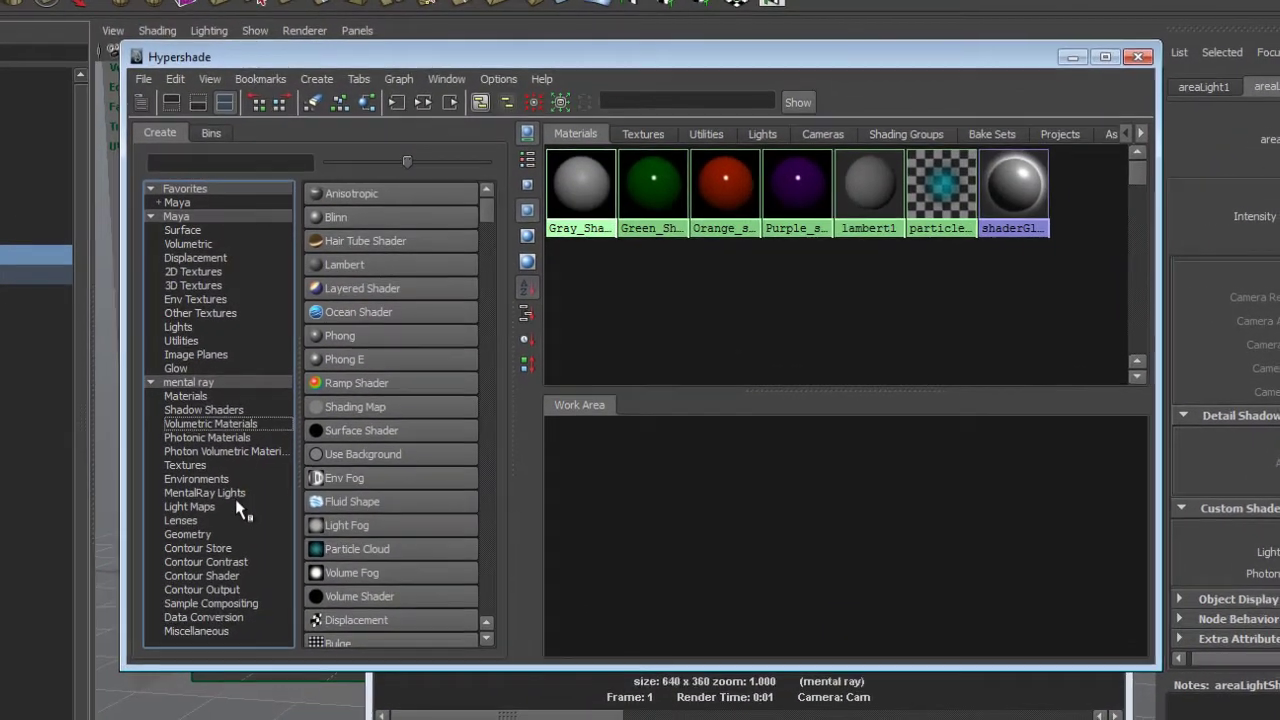
# Step: Create a mia_photometric_light node and connect it as areaLight1's light shader
pyautogui.click(228, 496)
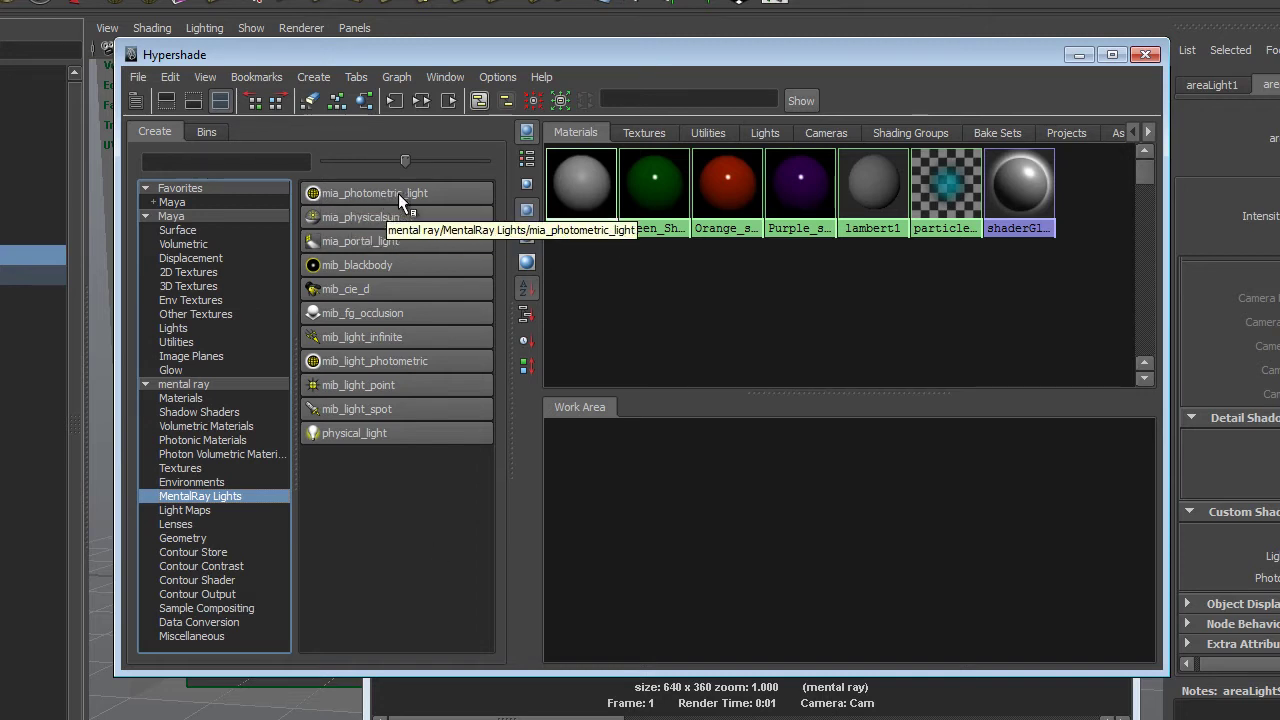
pyautogui.click(439, 194)
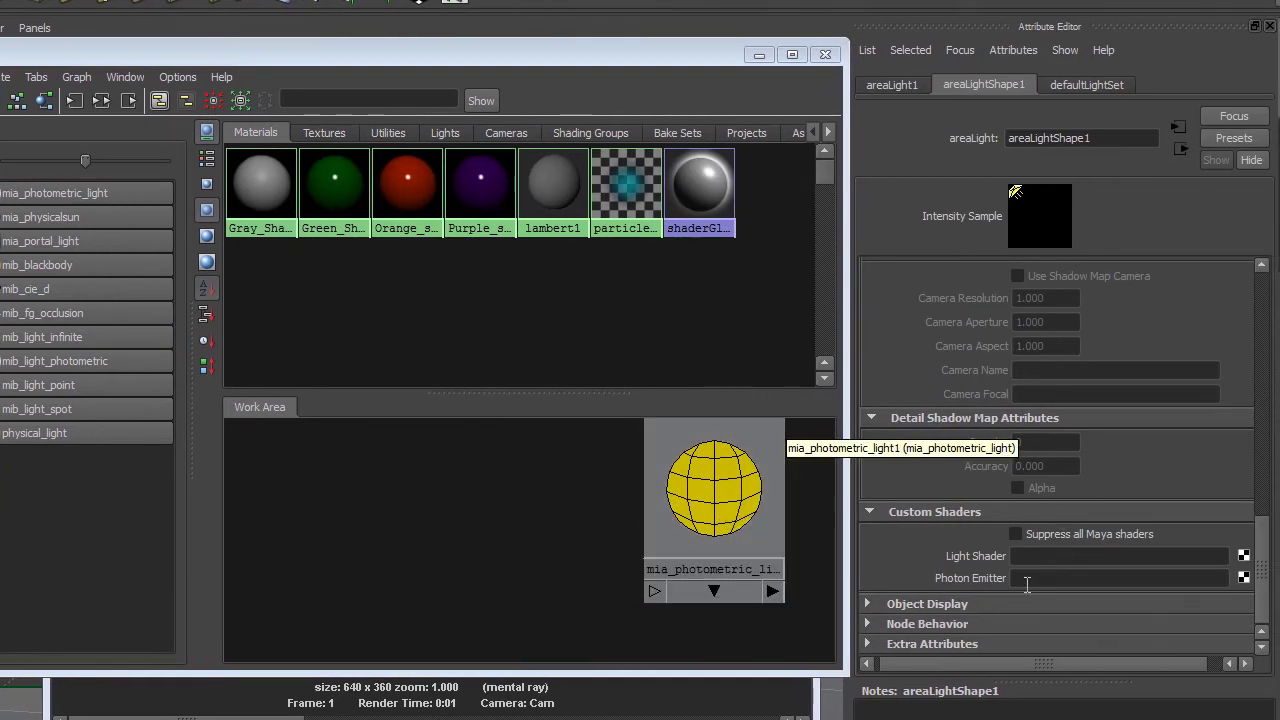
pyautogui.moveTo(713, 488); pyautogui.dragTo(972, 558, button='middle')
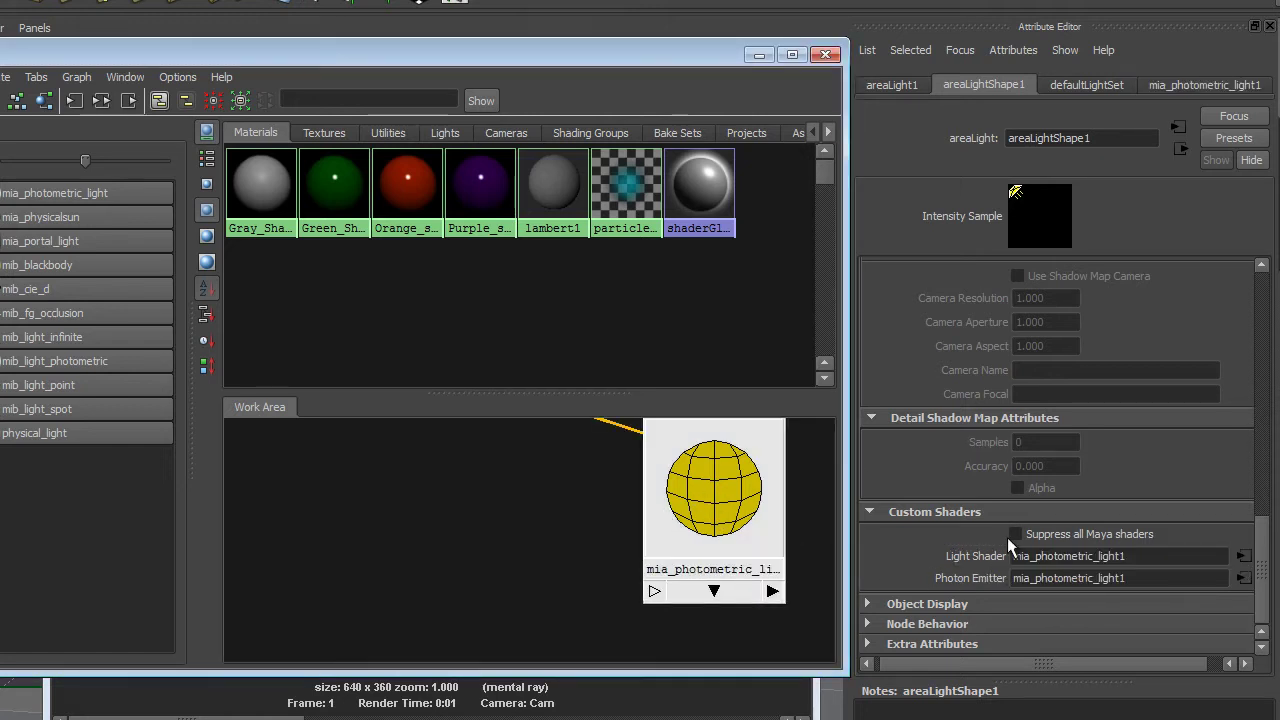
pyautogui.click(1243, 556)
pyautogui.moveTo(704, 48); pyautogui.dragTo(597, 50)
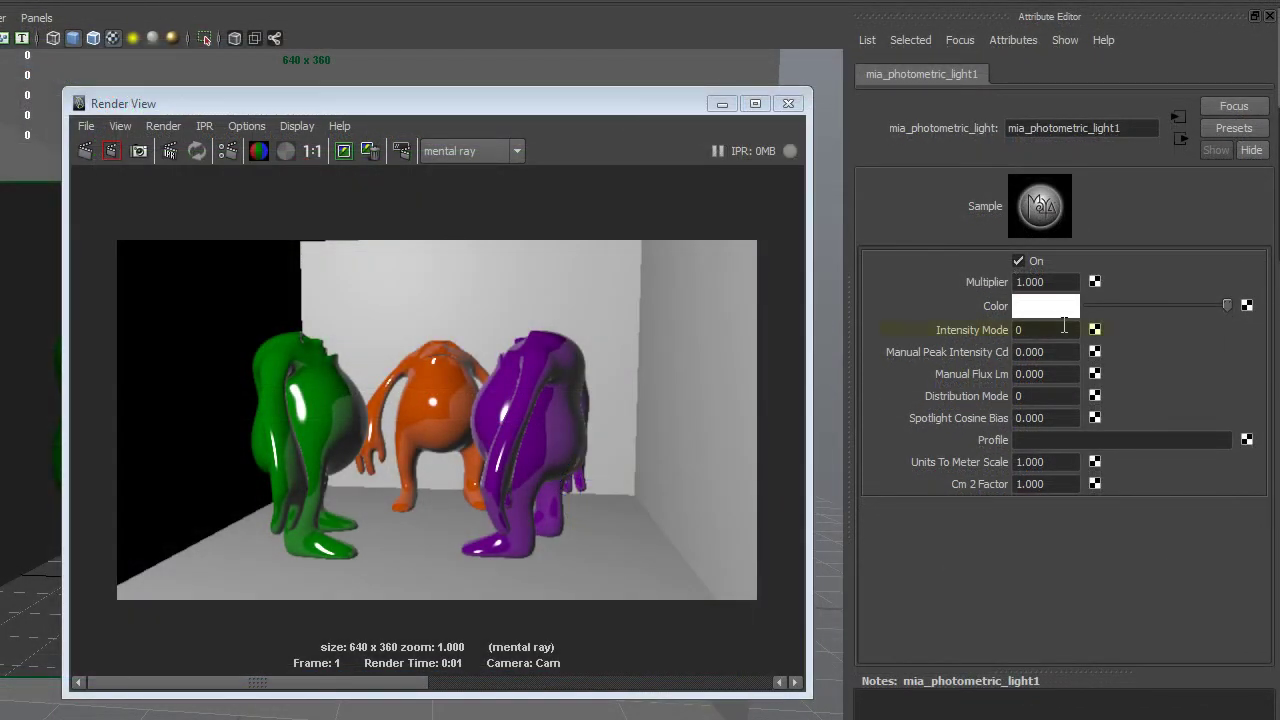
# Step: Inspect the Intensity Mode, Manual Peak Intensity Cd and Manual Flux Lm fields
pyautogui.click(1020, 330)
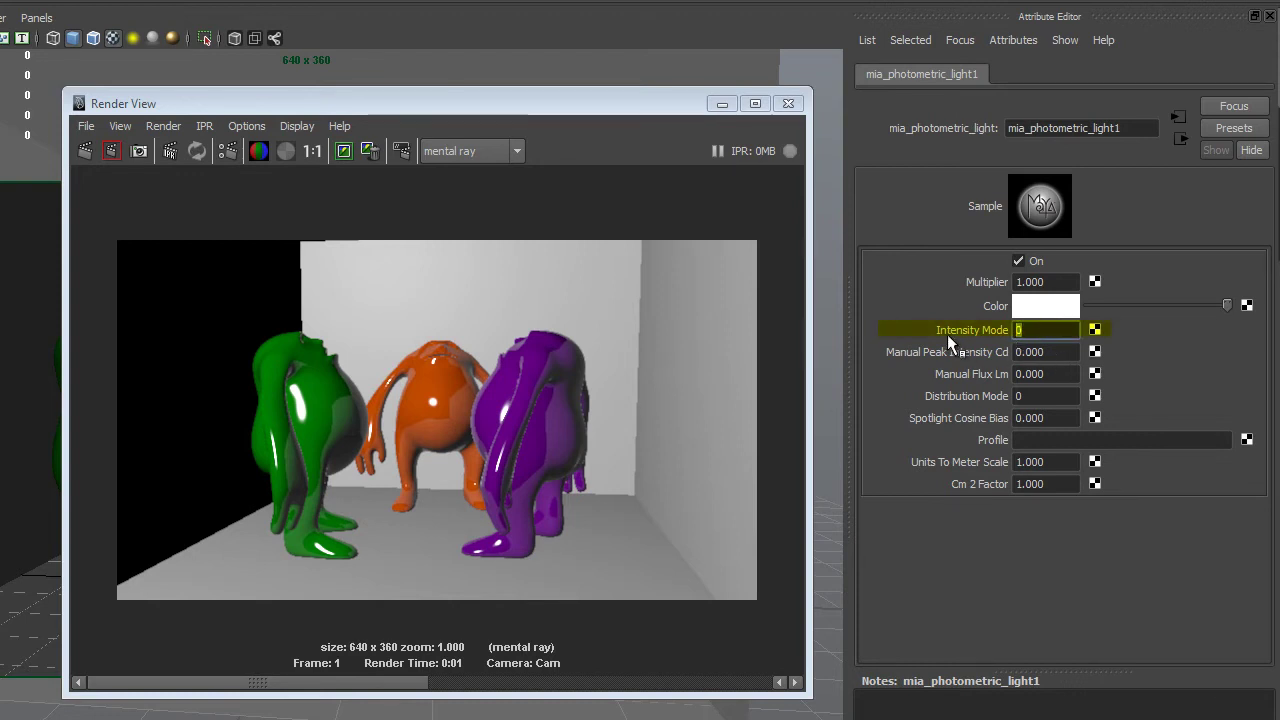
pyautogui.click(1005, 356)
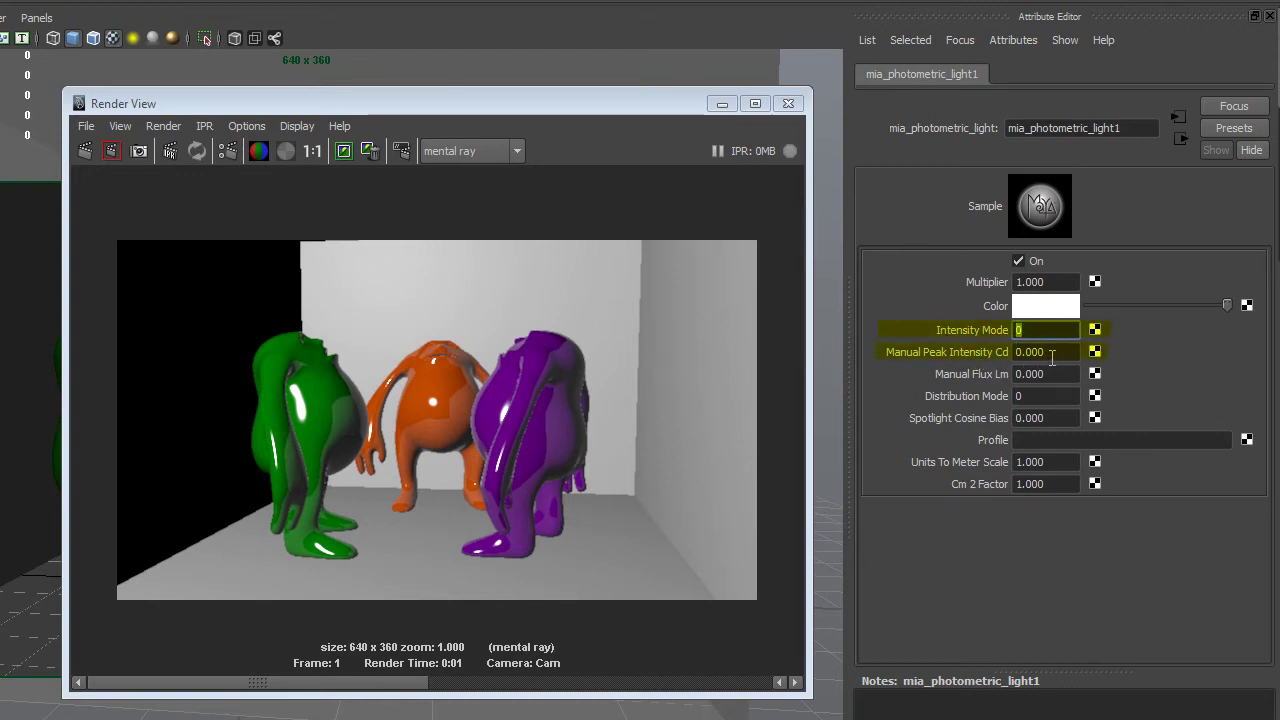
pyautogui.click(1052, 357)
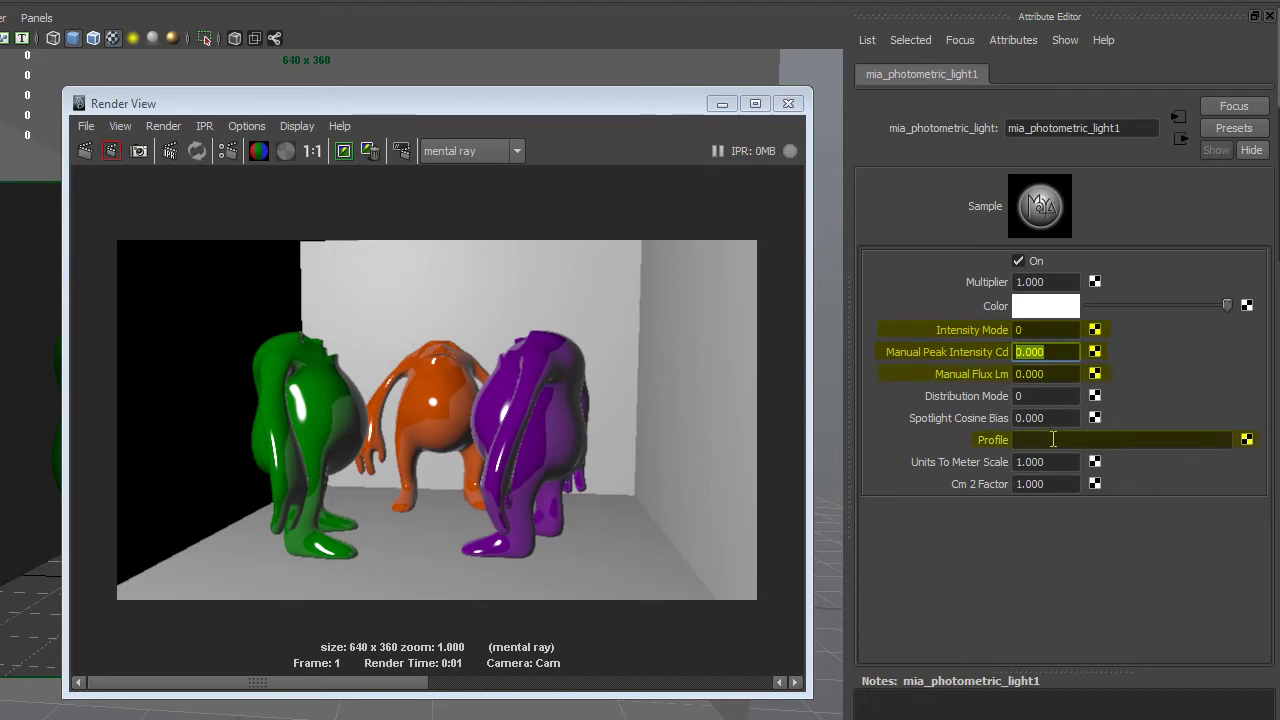
pyautogui.click(1034, 341)
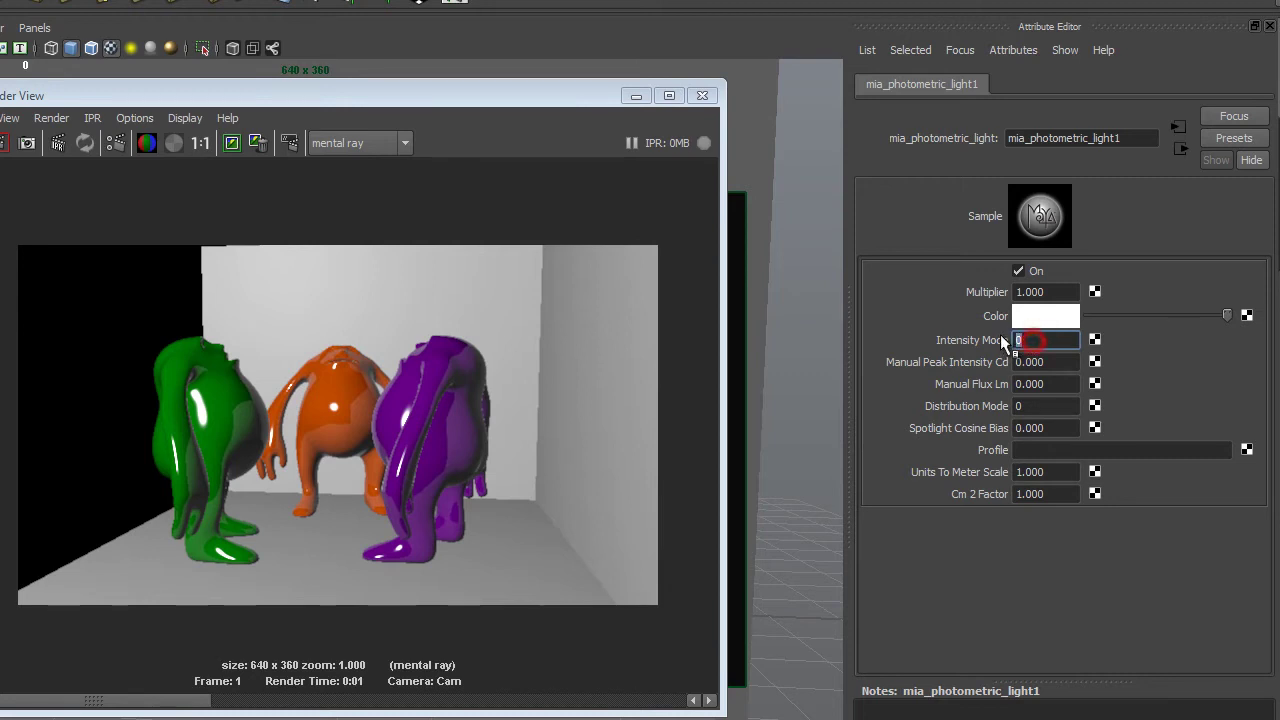
pyautogui.doubleClick(1052, 340)
pyautogui.doubleClick(1069, 363)
pyautogui.moveTo(1062, 362); pyautogui.dragTo(976, 366)
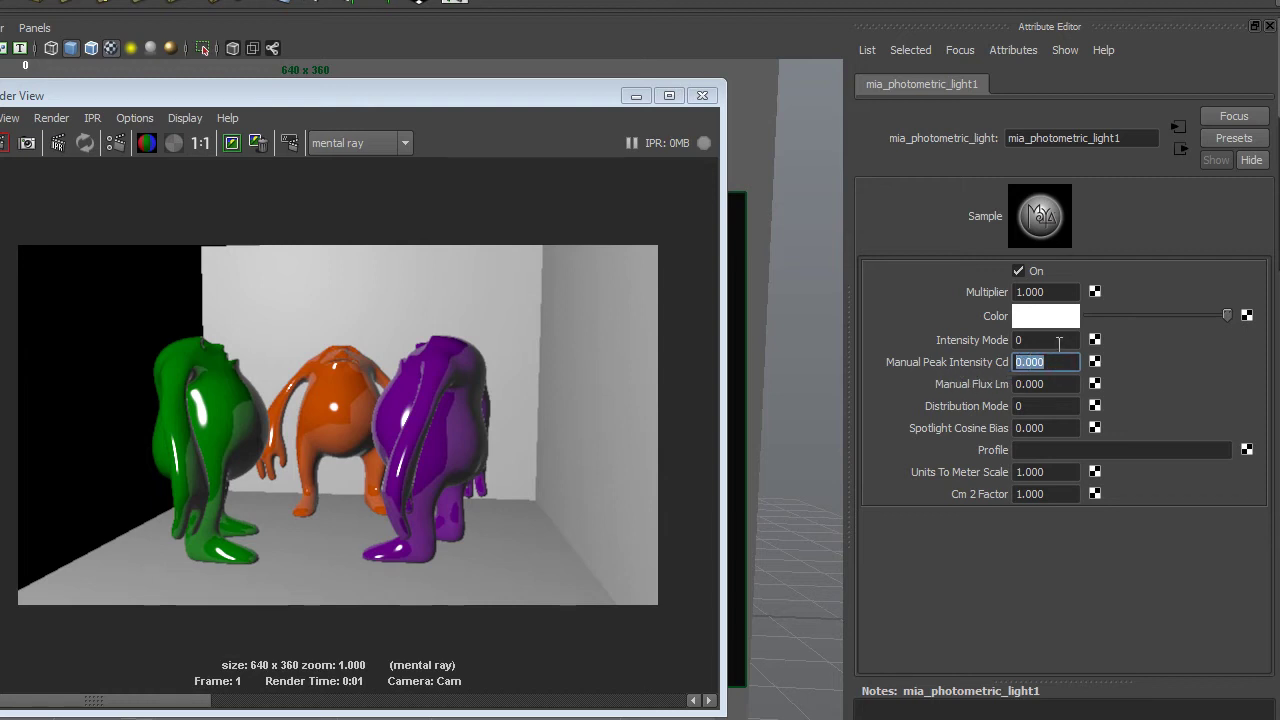
pyautogui.moveTo(1052, 340); pyautogui.dragTo(983, 350)
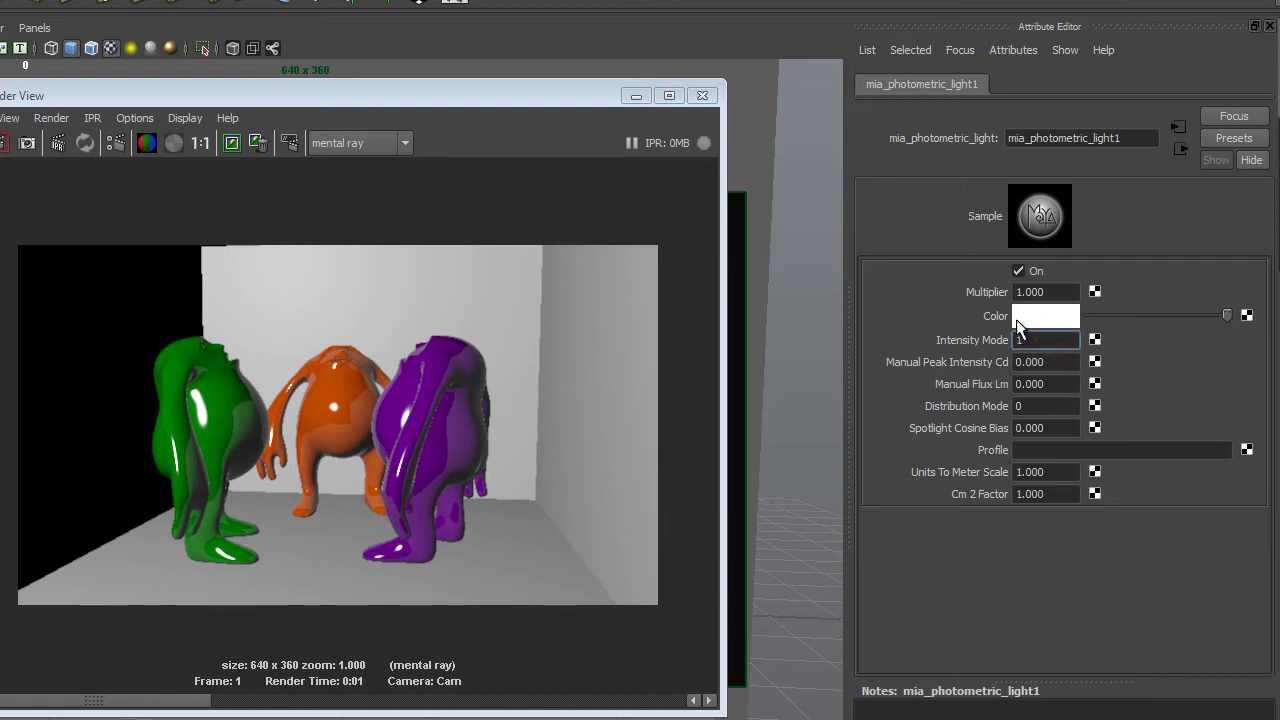
pyautogui.moveTo(1066, 386); pyautogui.dragTo(988, 392)
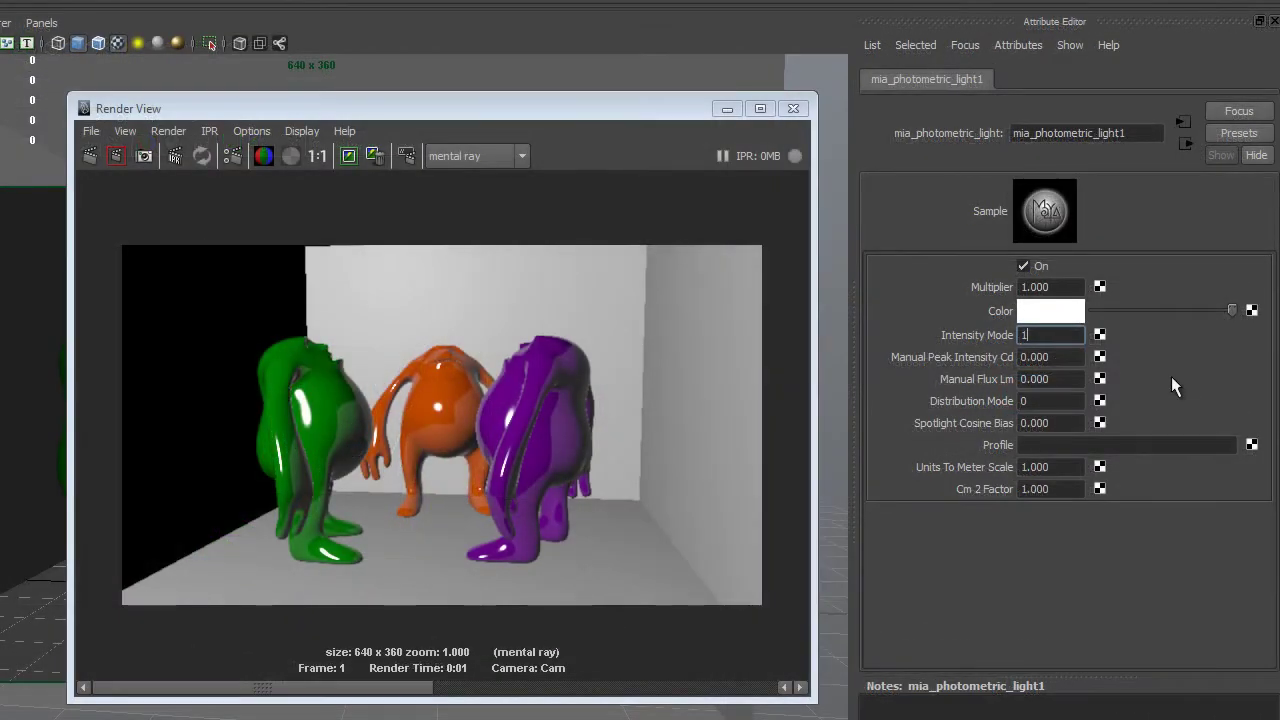
# Step: Try Intensity Mode 2, then set Intensity Mode back to 0
pyautogui.moveTo(1067, 333); pyautogui.dragTo(909, 335)
pyautogui.write('2')
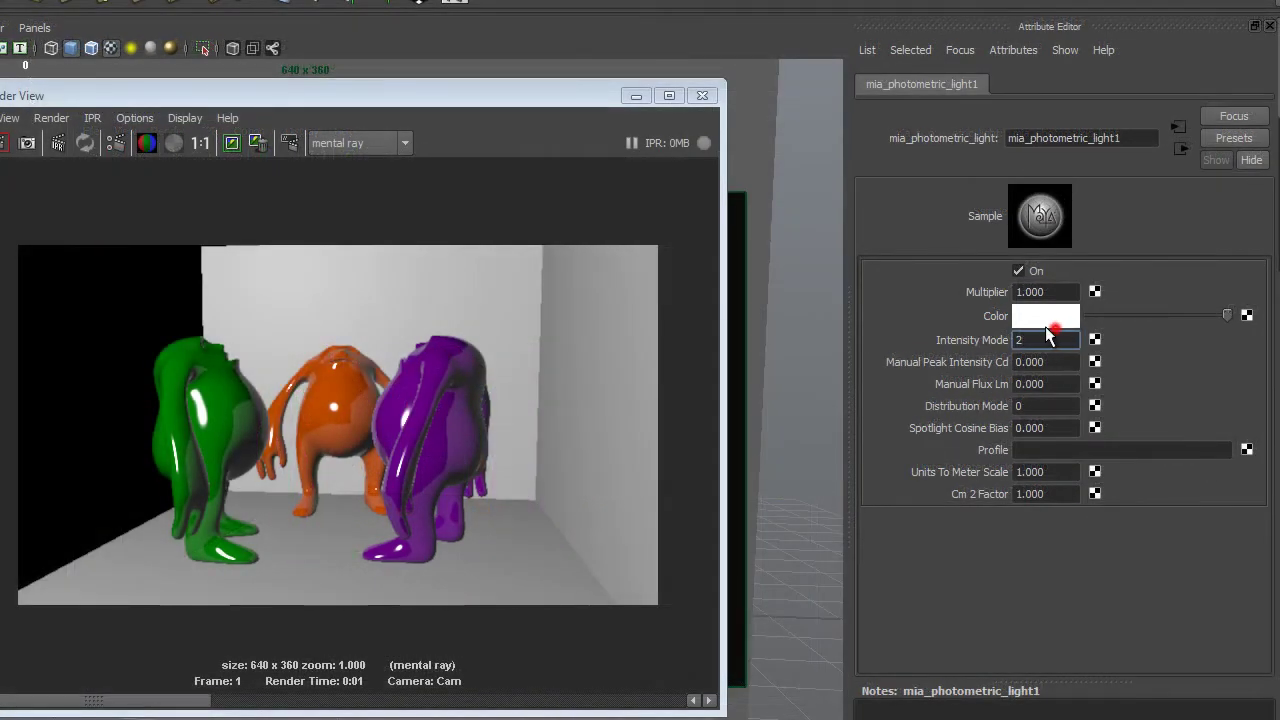
pyautogui.moveTo(1049, 333); pyautogui.dragTo(905, 340)
pyautogui.write('0')
pyautogui.press('Return')
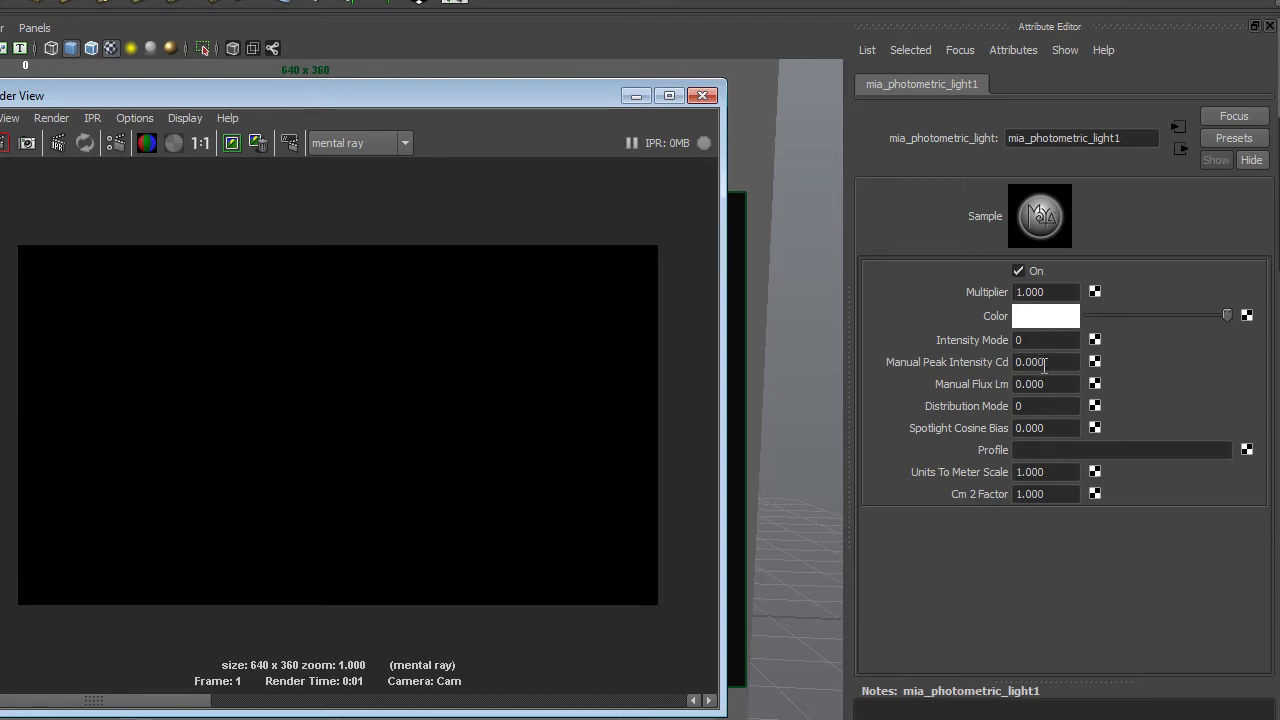
# Step: Set Manual Peak Intensity Cd to 10, then 30, and re-render
pyautogui.doubleClick(1047, 362)
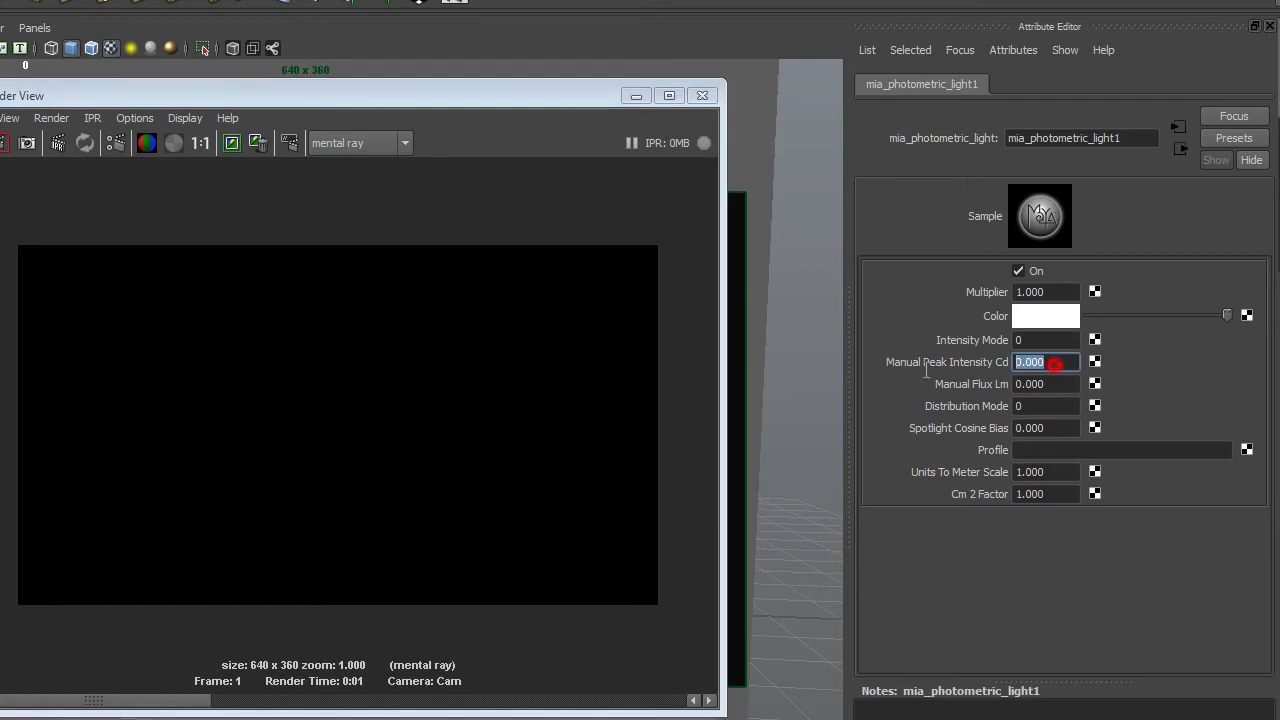
pyautogui.write('10.000')
pyautogui.press('Return')
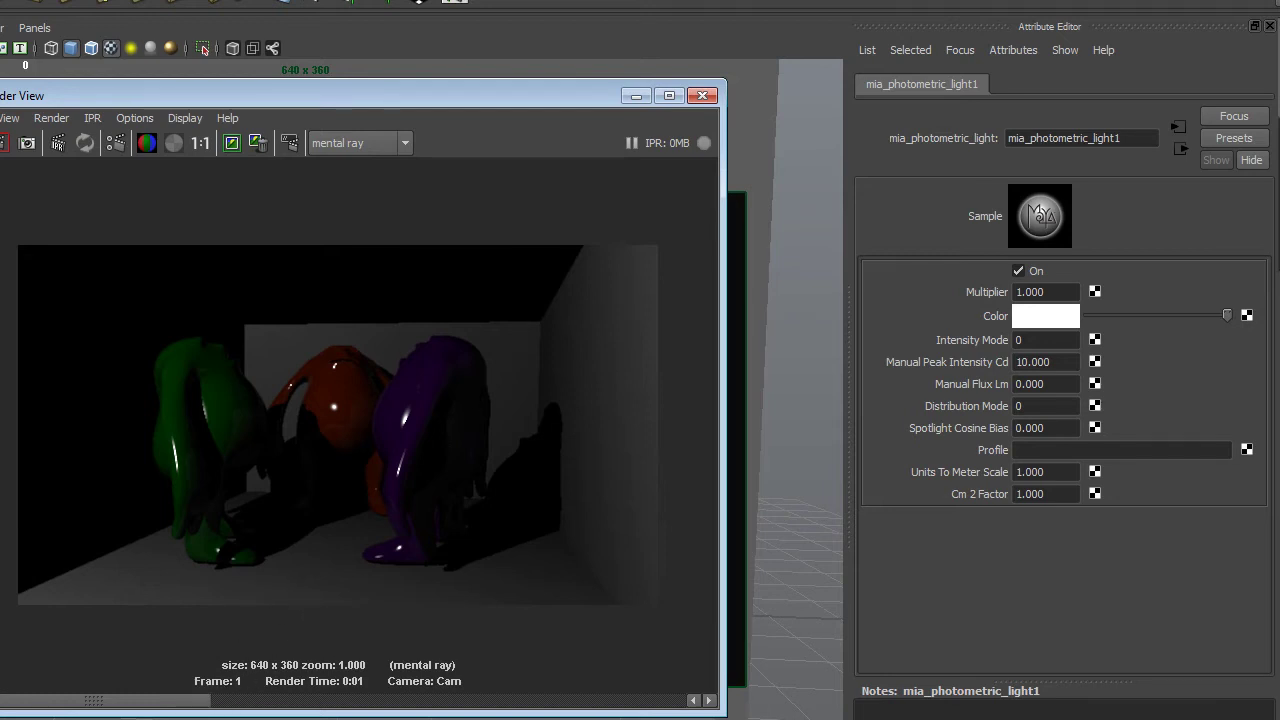
pyautogui.scroll(15, 1140, 291)
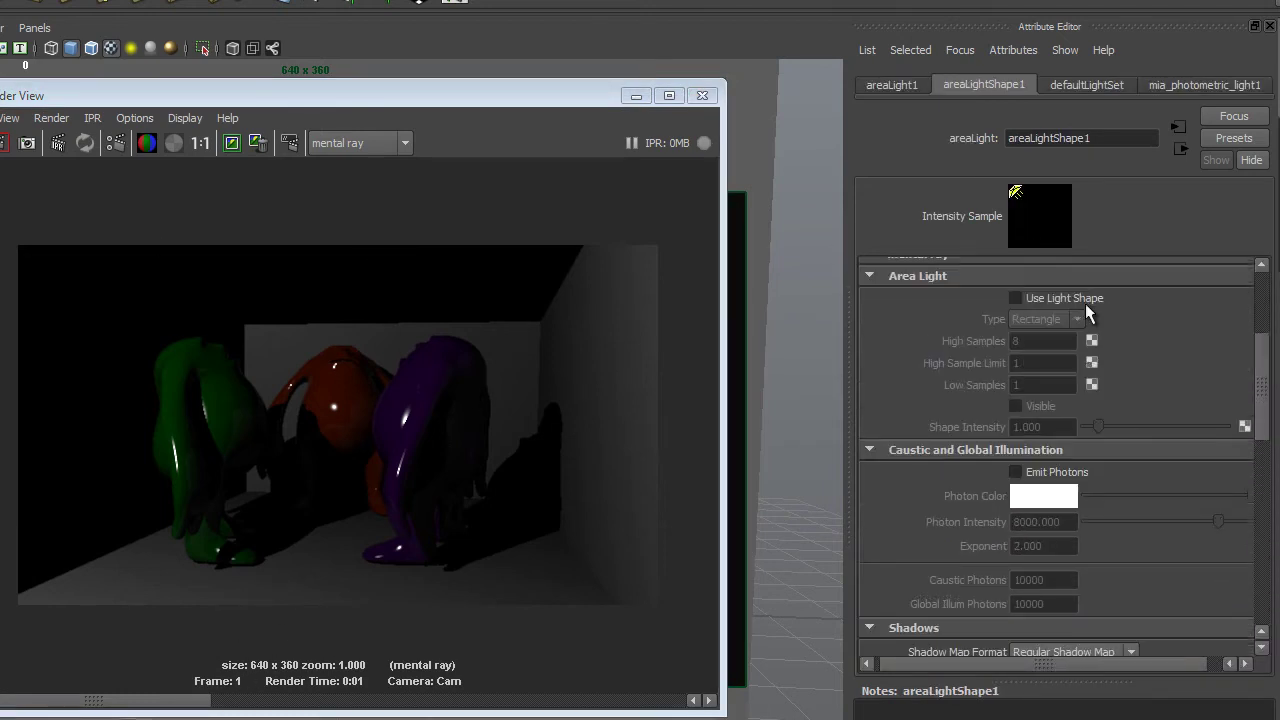
pyautogui.doubleClick(1056, 342)
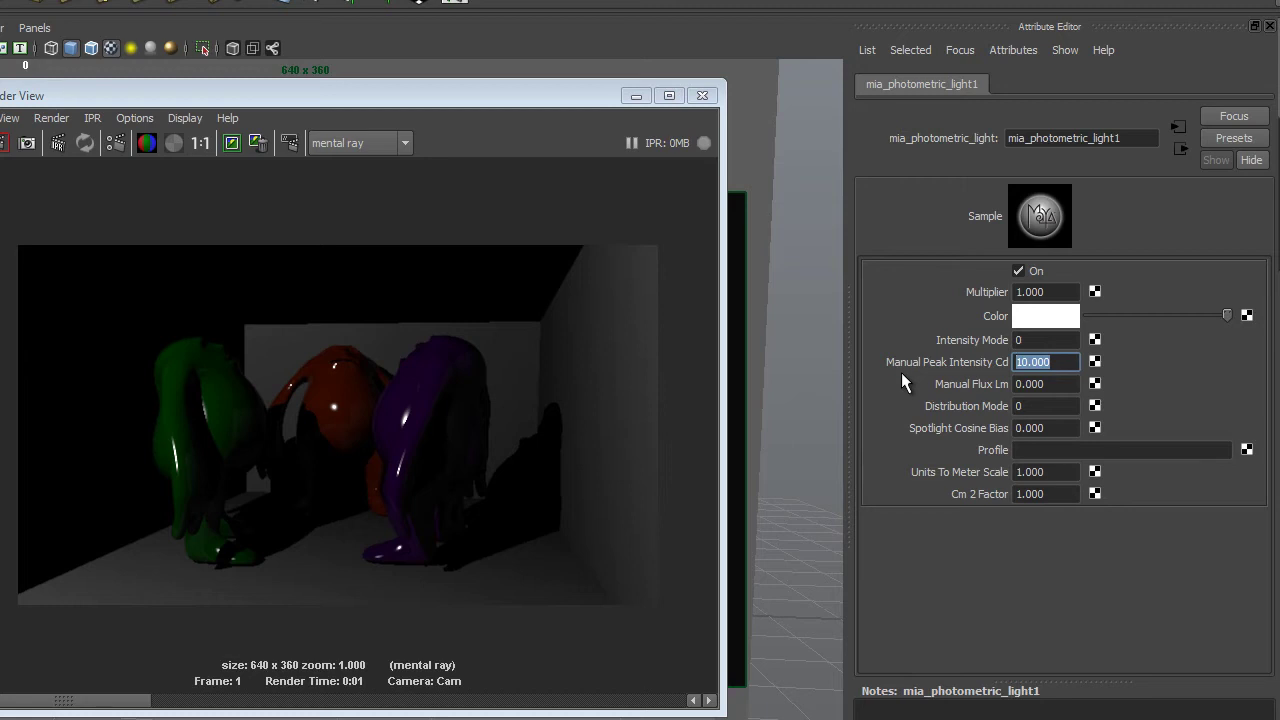
pyautogui.write('30')
pyautogui.press('Return')
pyautogui.click(4, 143)
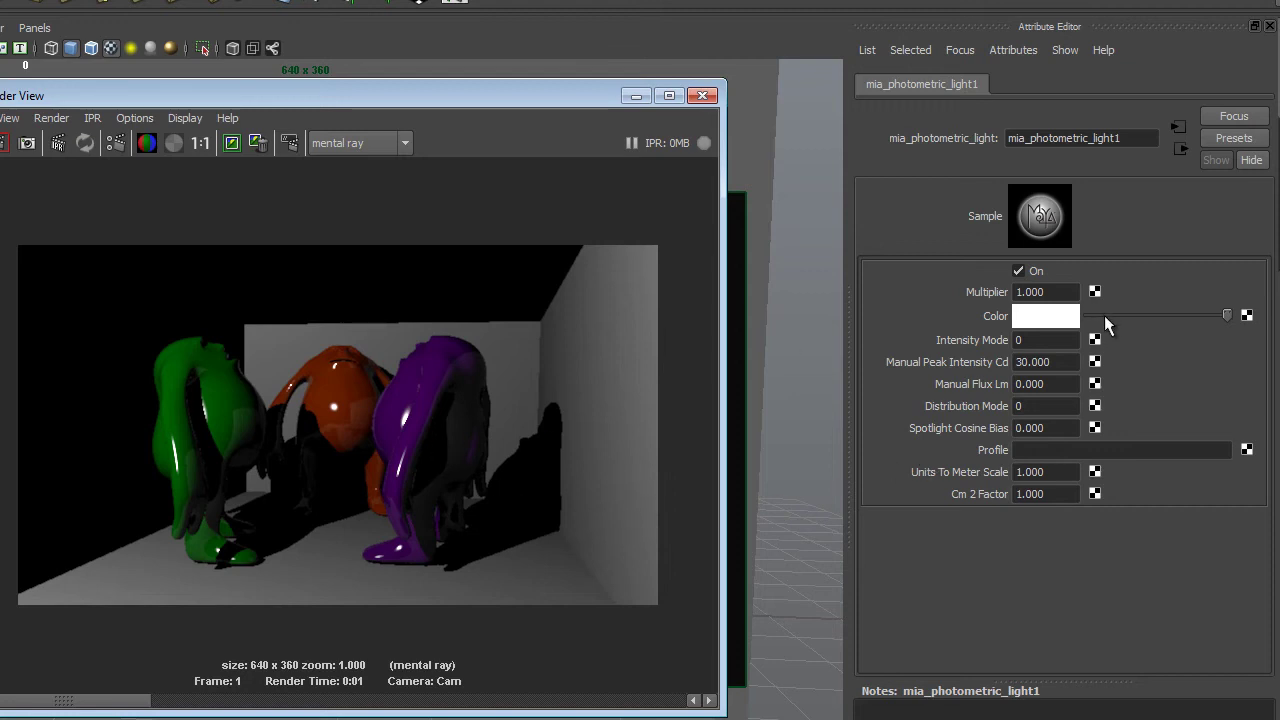
# Step: Raise Manual Peak Intensity Cd to 100, re-render, then settle on 70
pyautogui.doubleClick(1066, 366)
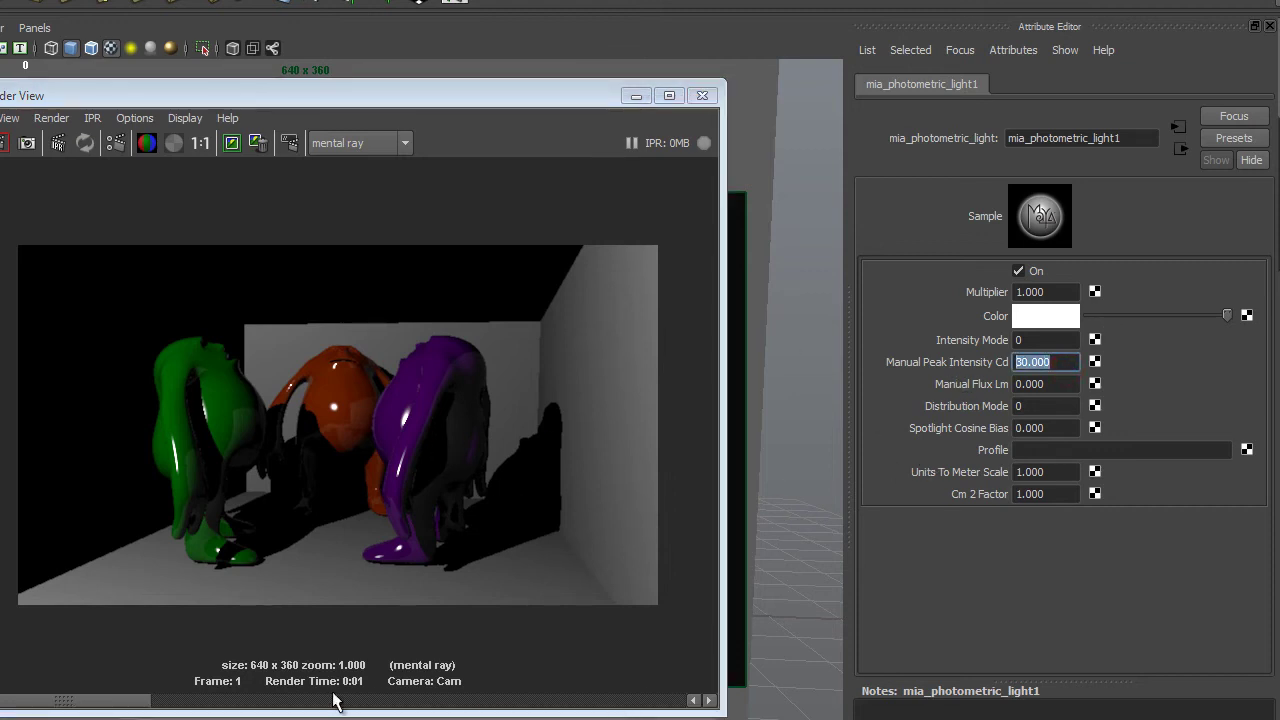
pyautogui.write('100')
pyautogui.press('Return')
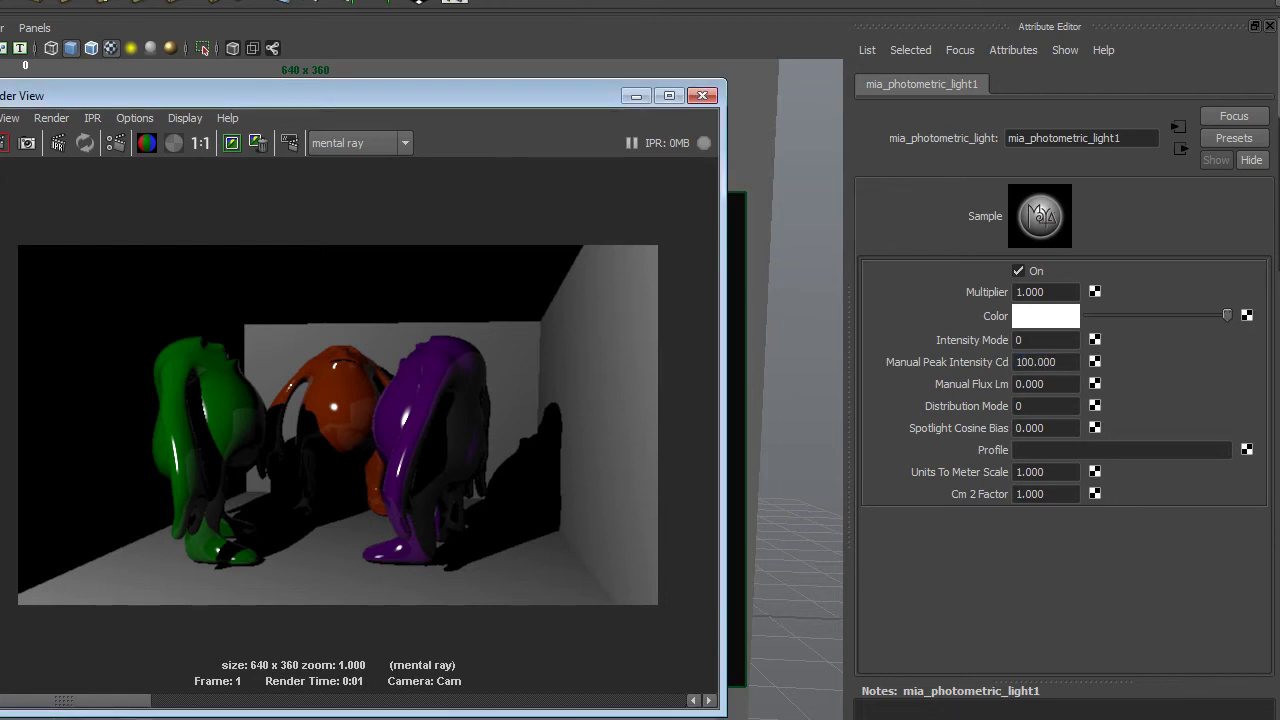
pyautogui.click(4, 143)
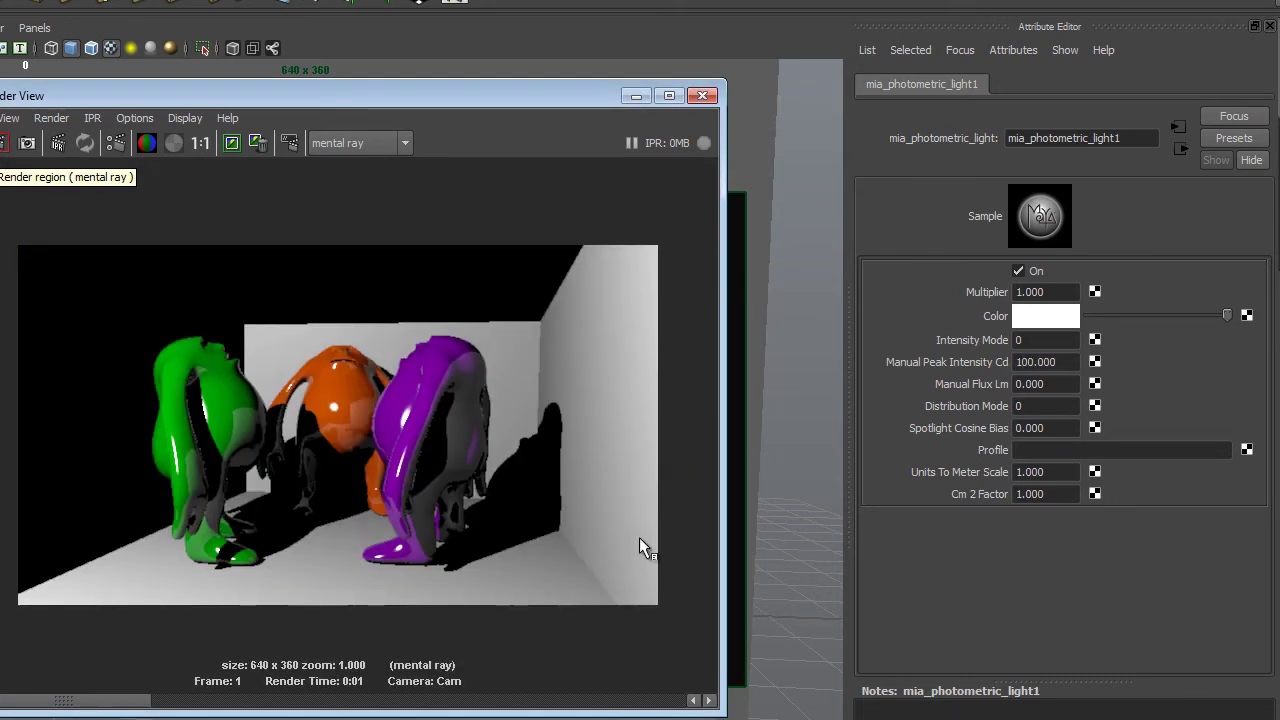
pyautogui.moveTo(1062, 362); pyautogui.dragTo(922, 345)
pyautogui.write('70.000')
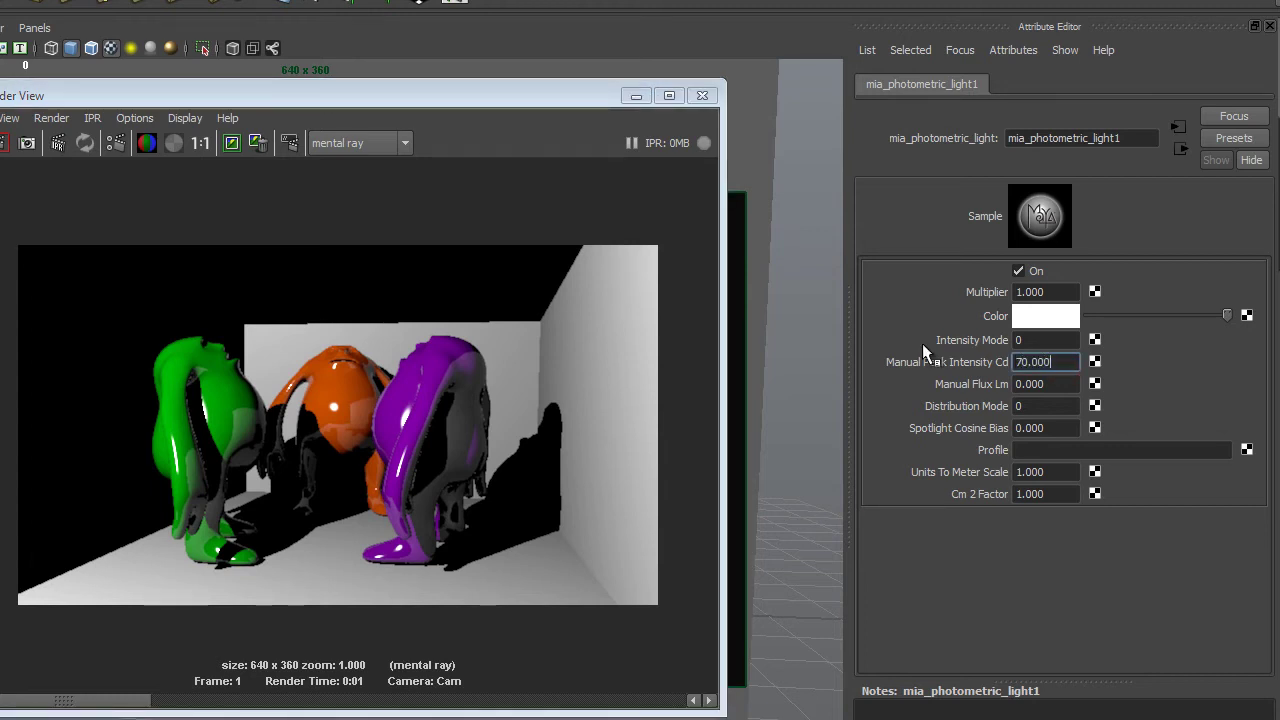
pyautogui.press('Return')
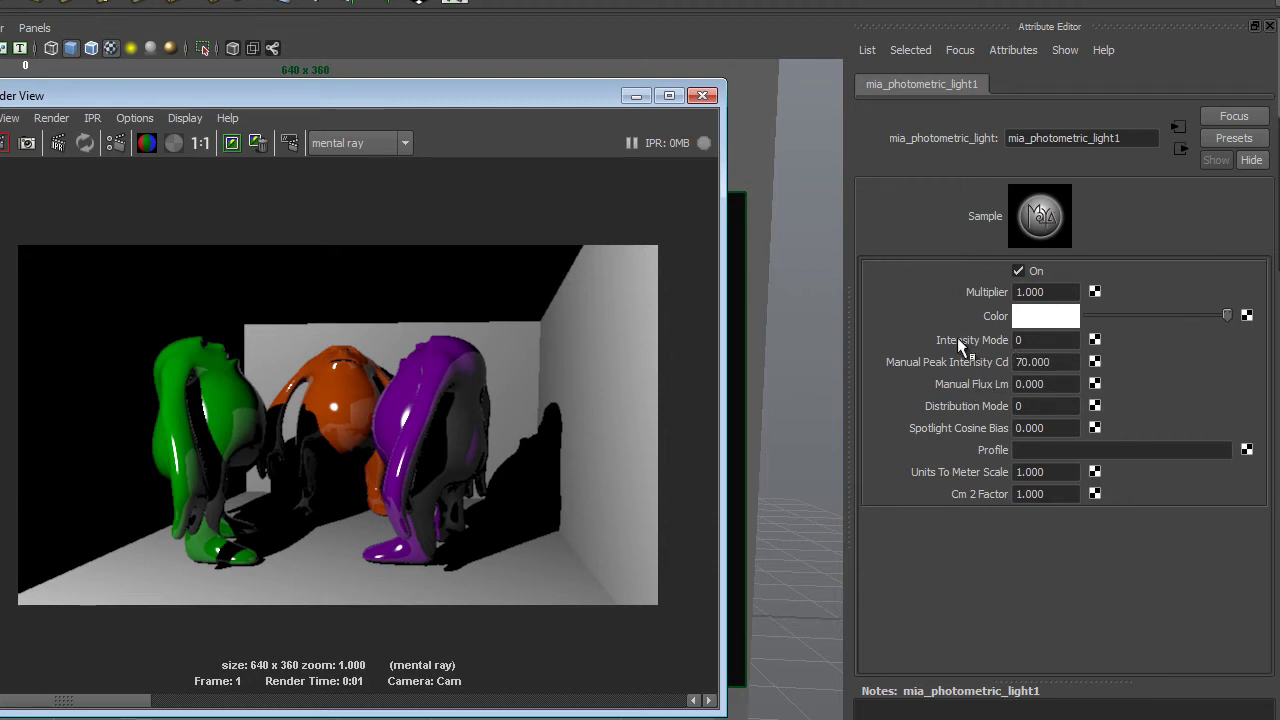
# Step: Try Intensity Mode 1, then revert to Intensity Mode 0 and re-render
pyautogui.click(1026, 340)
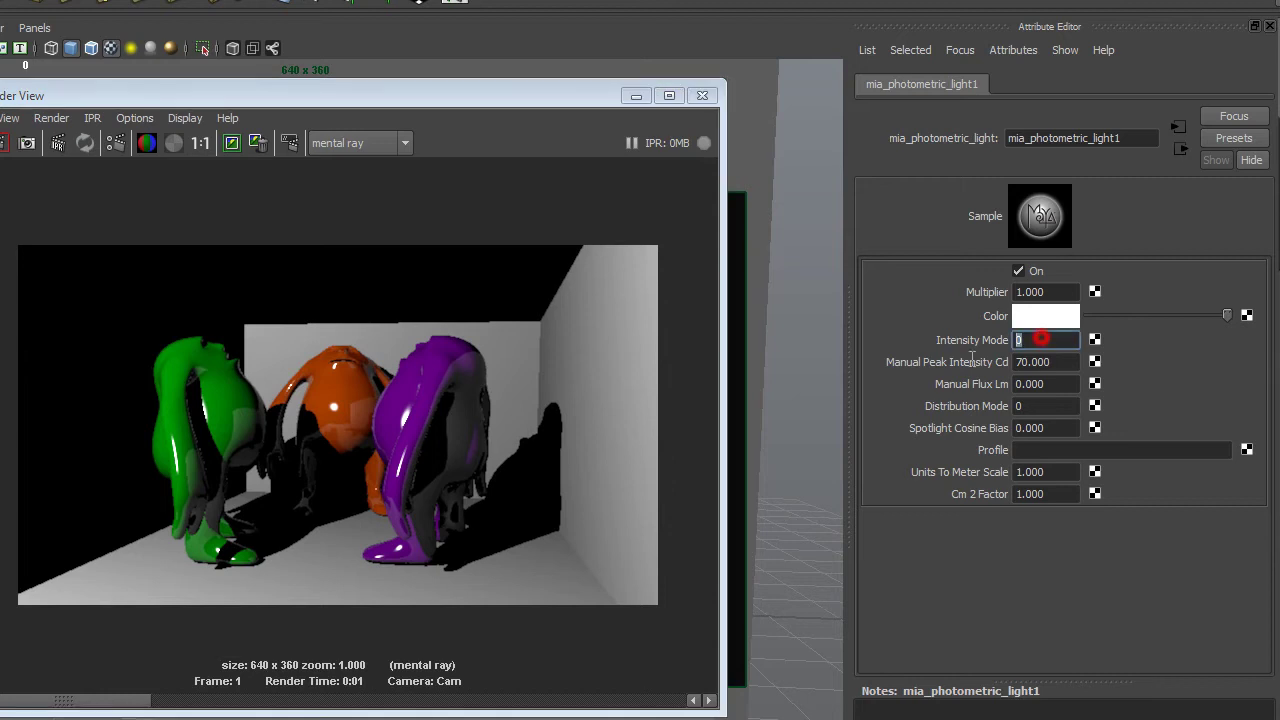
pyautogui.write('1')
pyautogui.press('Return')
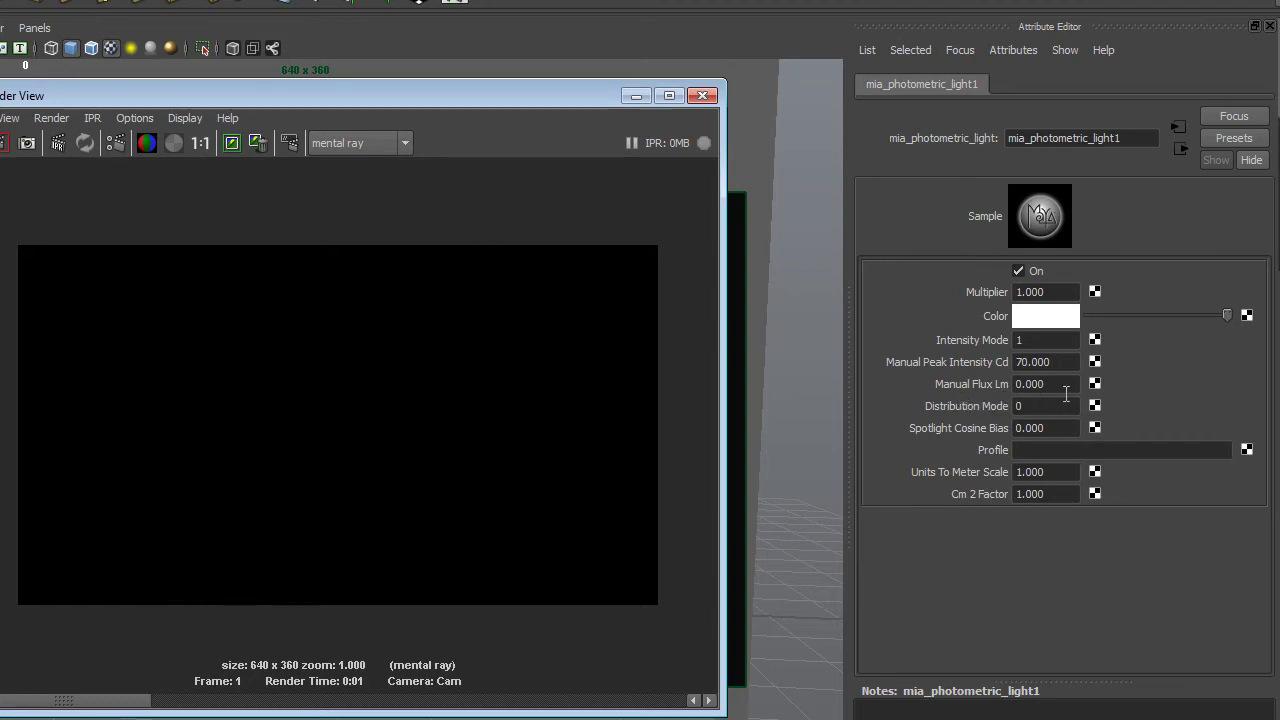
pyautogui.click(1062, 341)
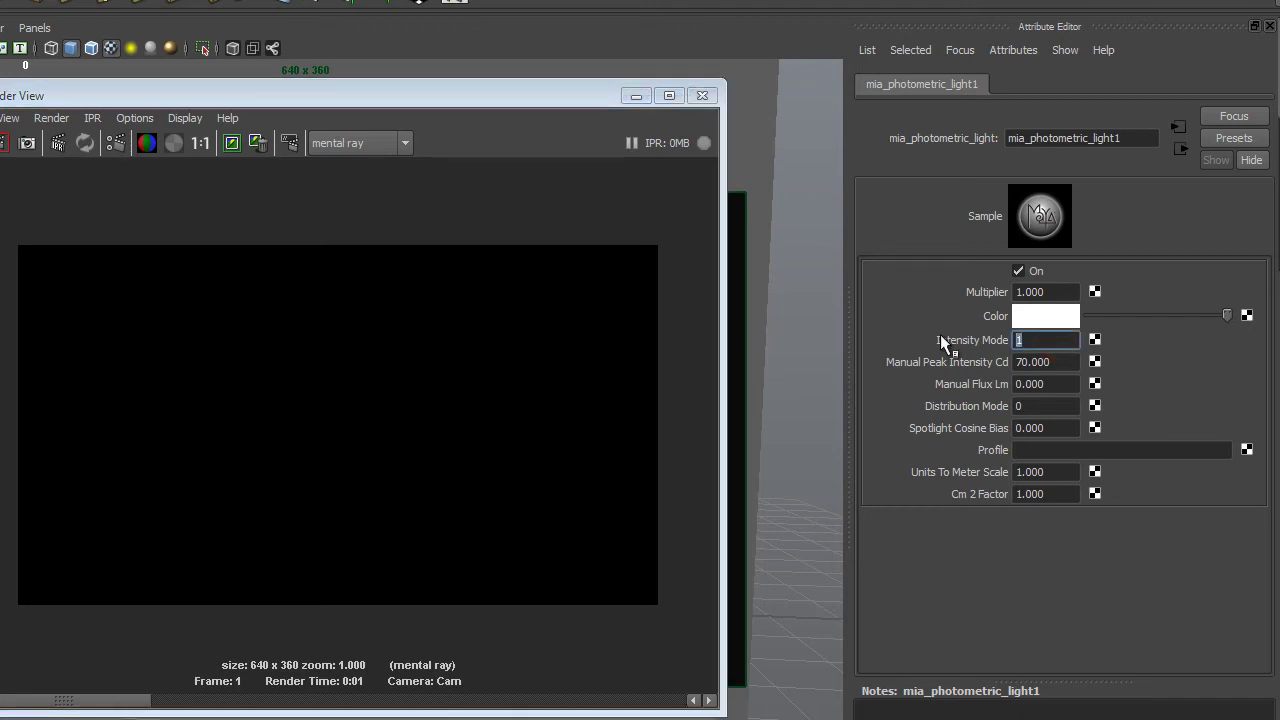
pyautogui.write('0')
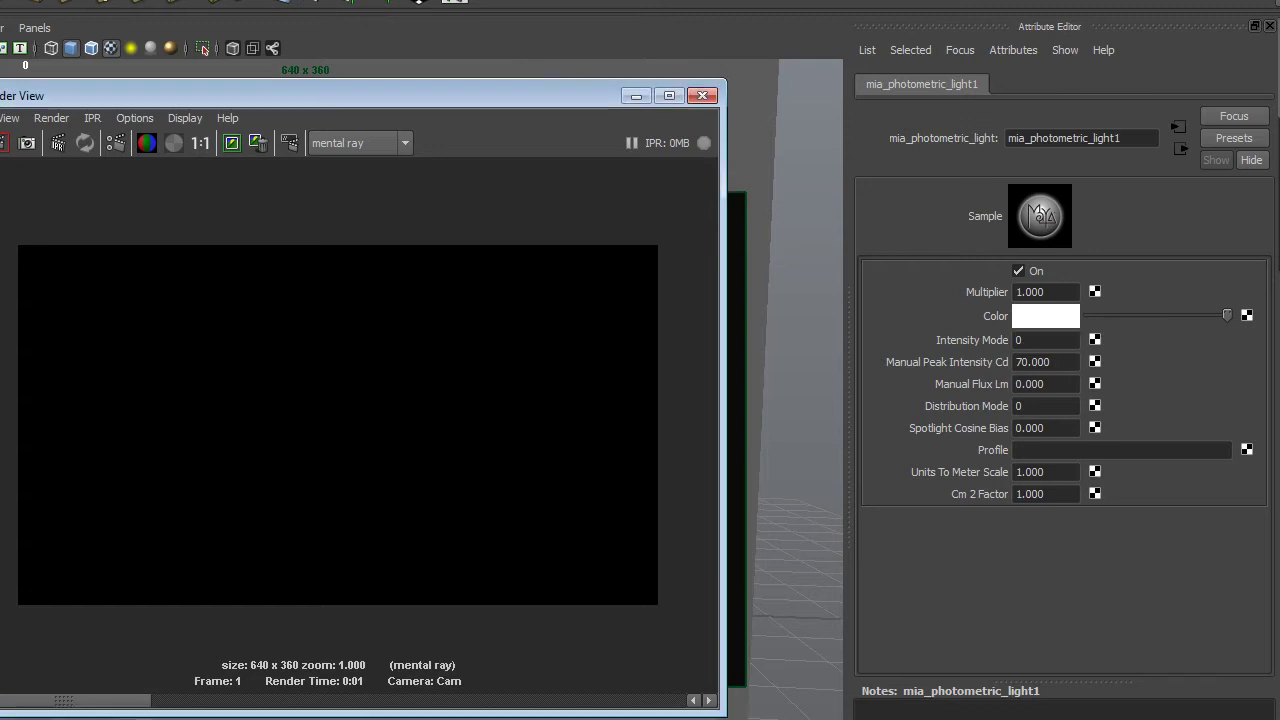
pyautogui.click(233, 143)
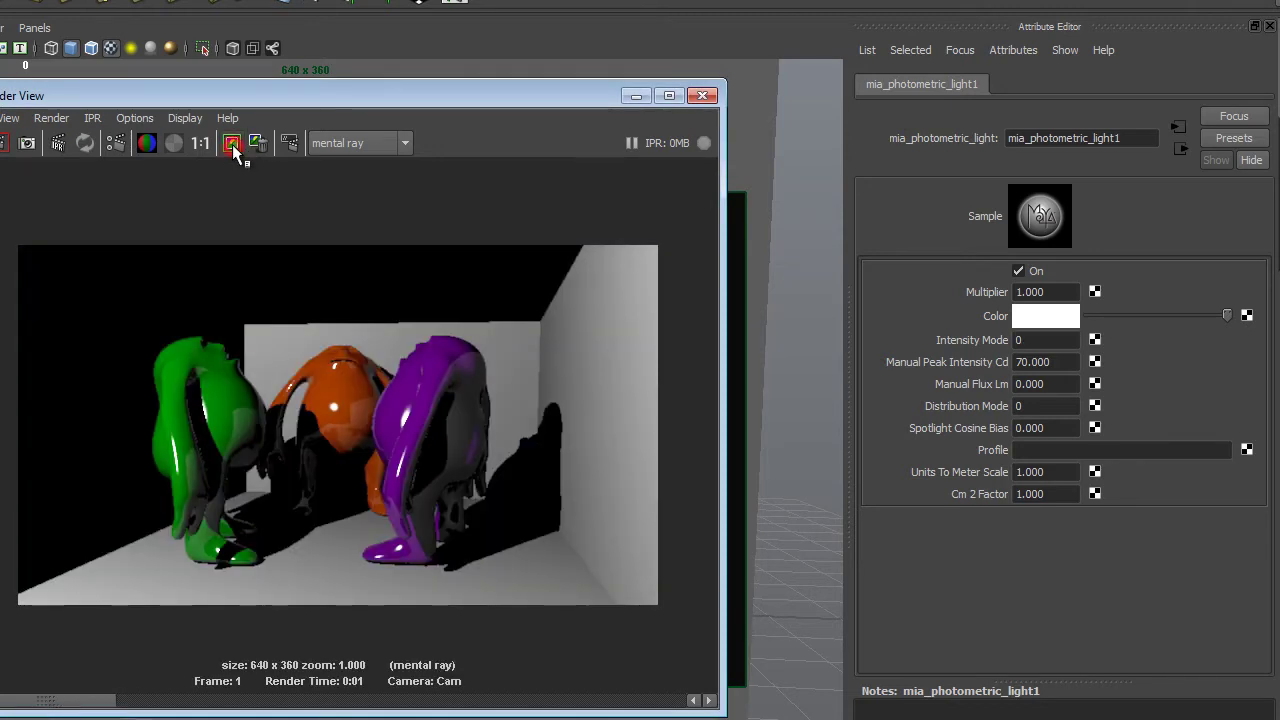
pyautogui.doubleClick(1040, 340)
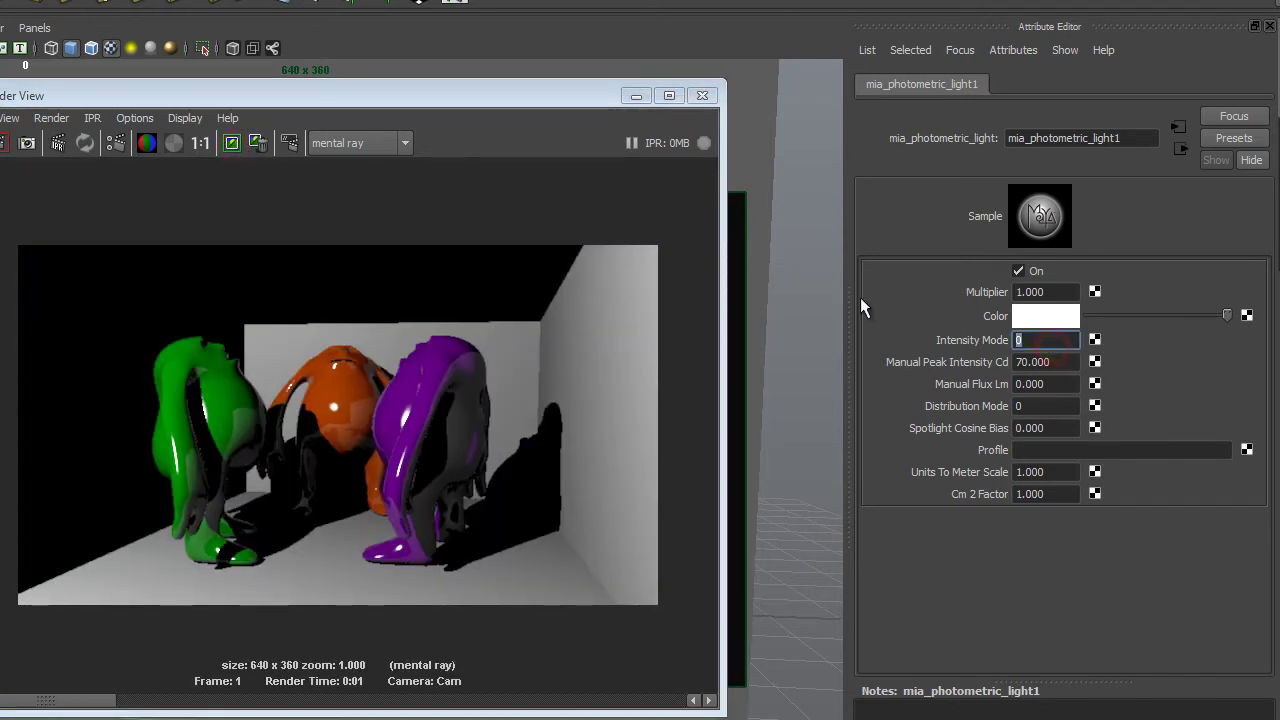
# Step: Set Intensity Mode 1 and render with Manual Flux Lm at 10, then 100
pyautogui.write('1')
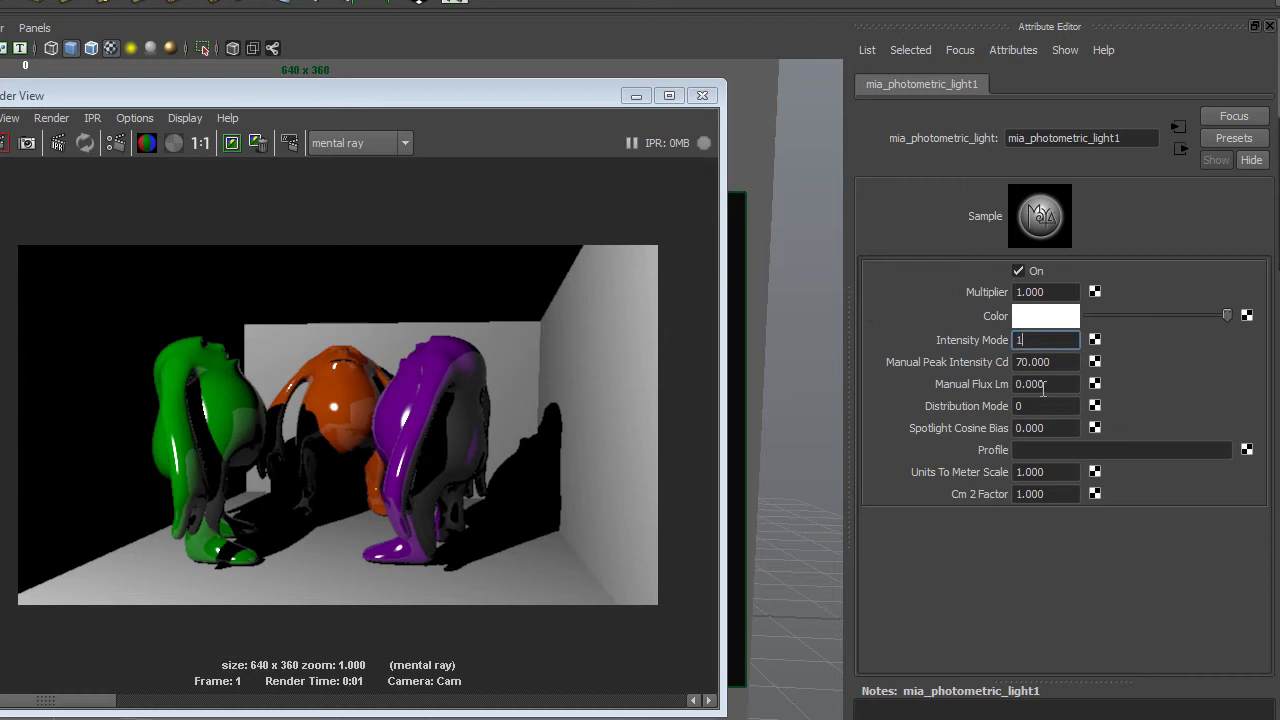
pyautogui.doubleClick(1066, 384)
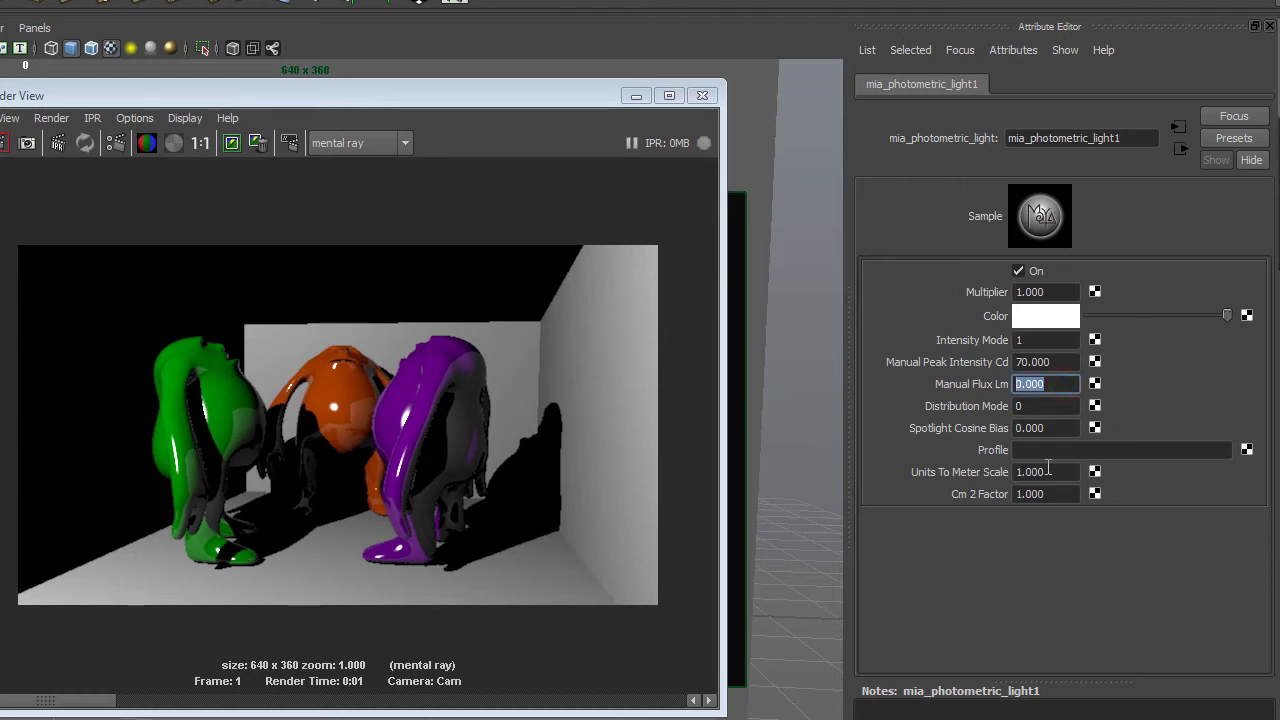
pyautogui.write('10')
pyautogui.press('Return')
pyautogui.click(3, 143)
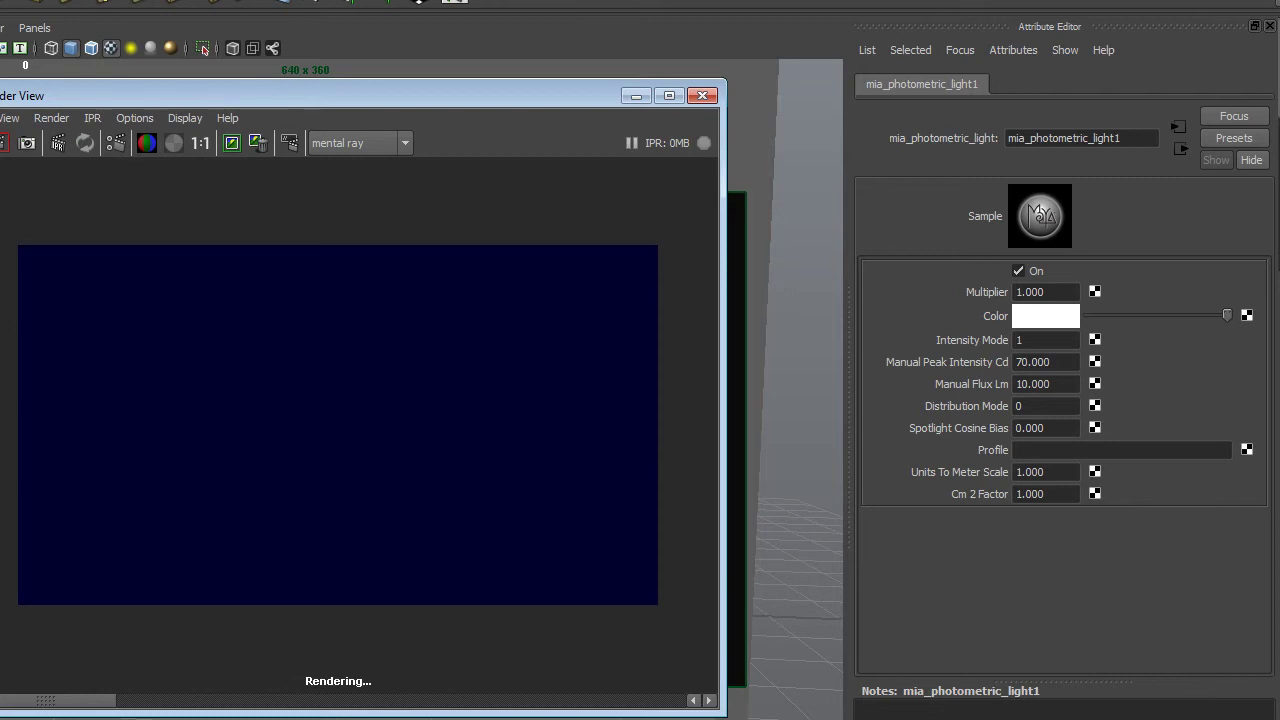
pyautogui.doubleClick(1062, 384)
pyautogui.write('100')
pyautogui.press('Return')
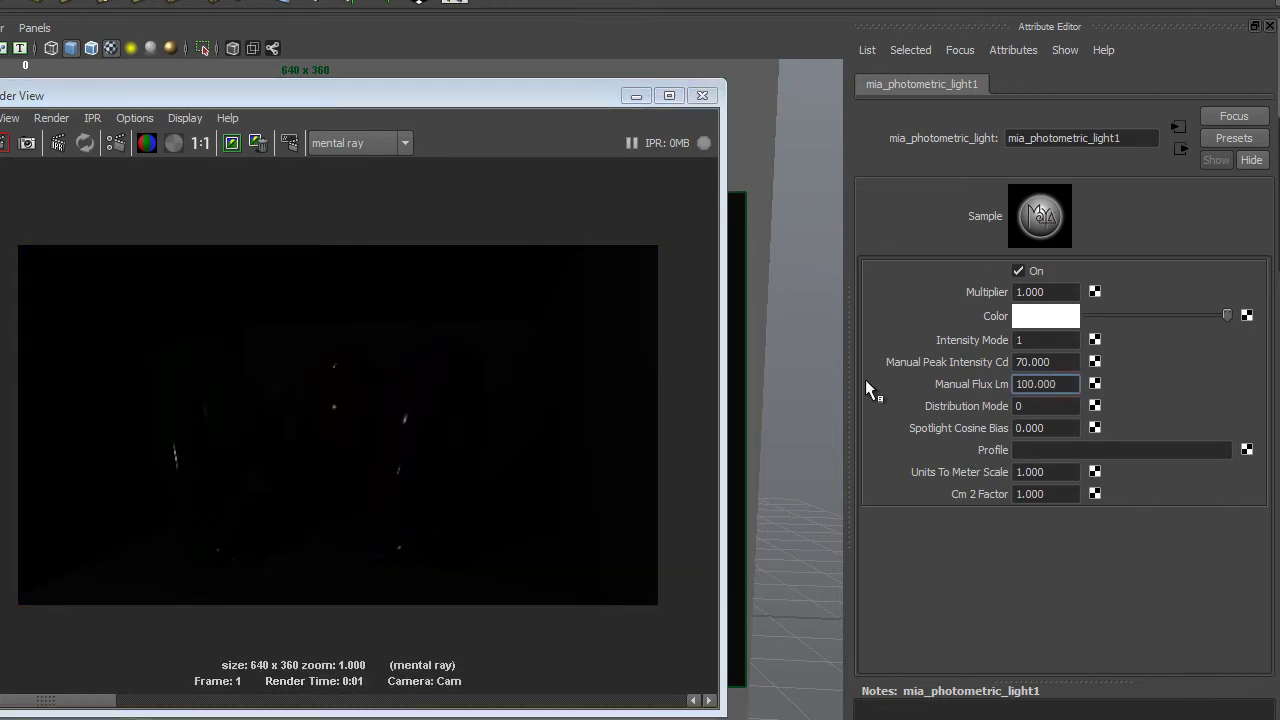
pyautogui.click(3, 143)
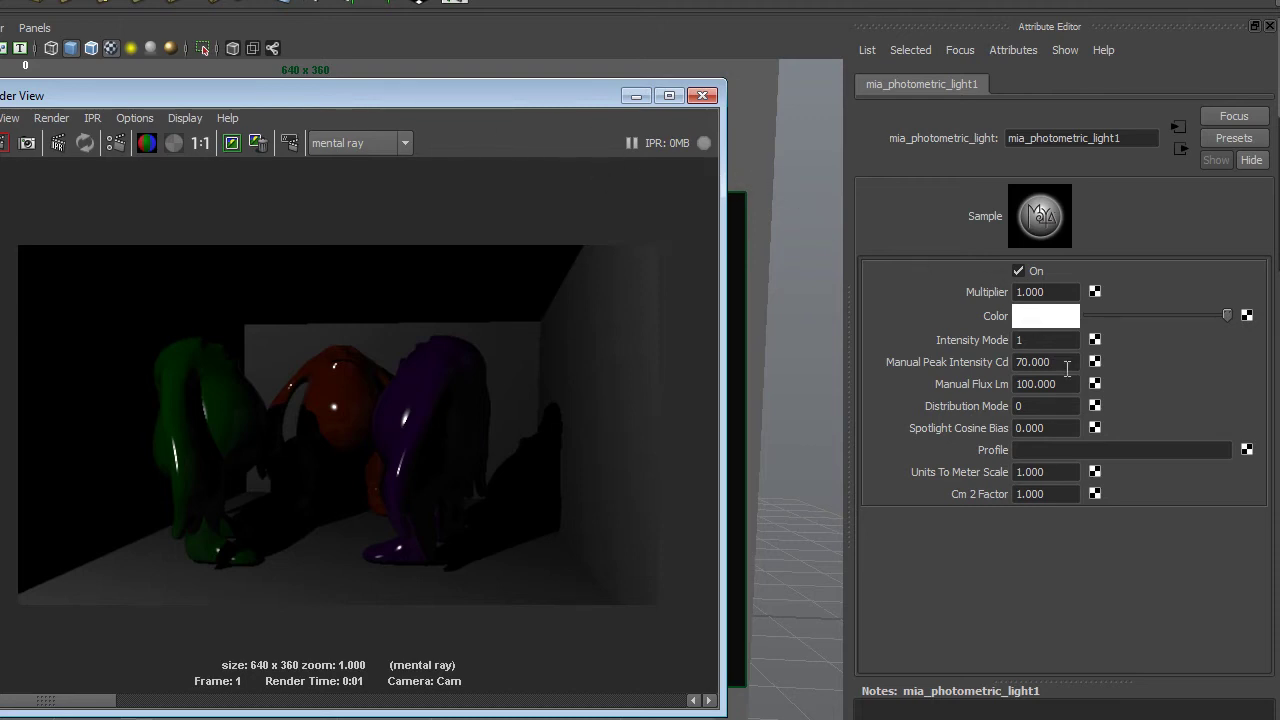
# Step: Raise Manual Flux Lm to 500 and compare against the stored renders
pyautogui.doubleClick(1065, 384)
pyautogui.write('500')
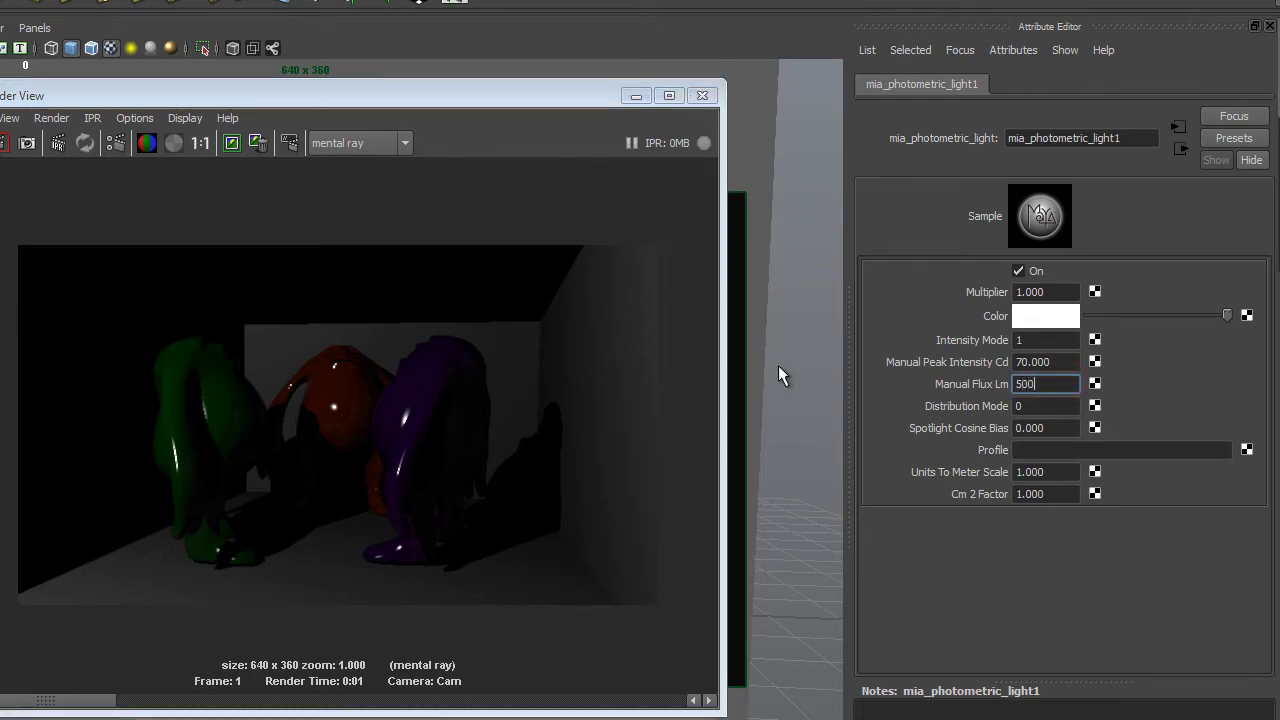
pyautogui.press('Return')
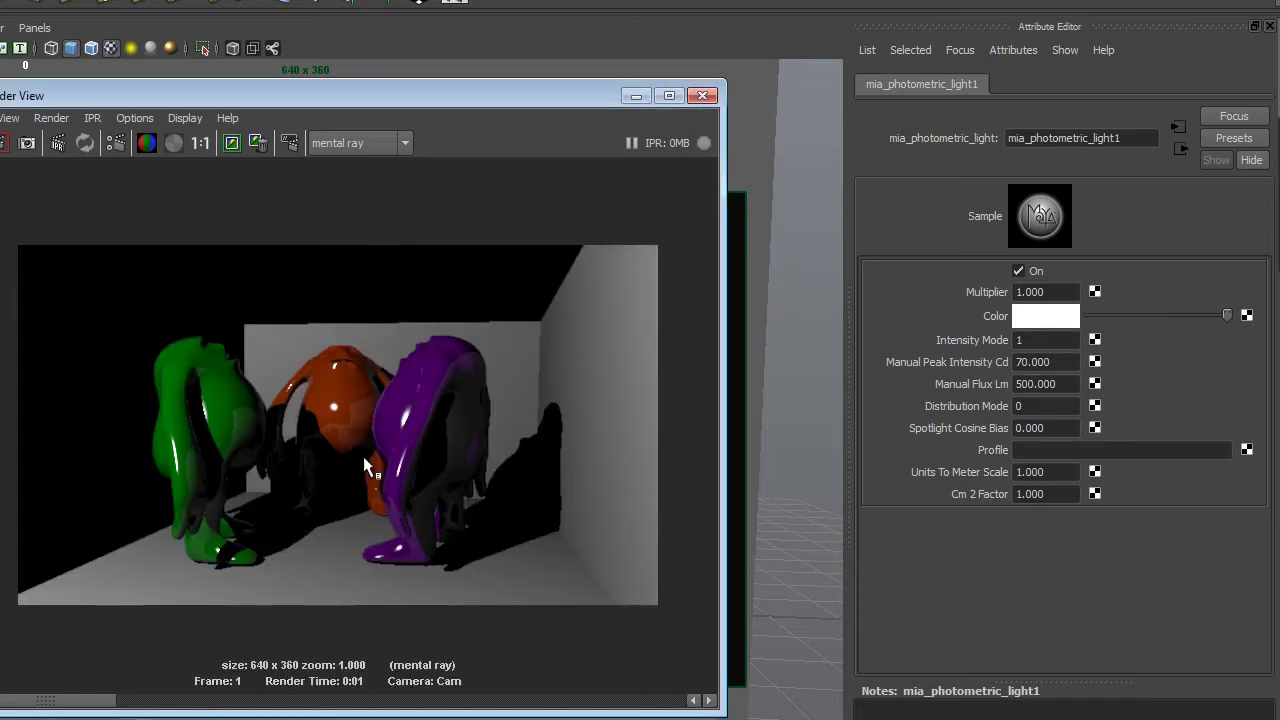
pyautogui.click(178, 703)
pyautogui.click(112, 704)
pyautogui.click(160, 703)
pyautogui.moveTo(183, 700)
pyautogui.mouseDown()
pyautogui.moveTo(200, 682)
pyautogui.moveTo(123, 700)
pyautogui.moveTo(168, 700)
pyautogui.moveTo(120, 700)
pyautogui.moveTo(200, 690)
pyautogui.mouseUp()
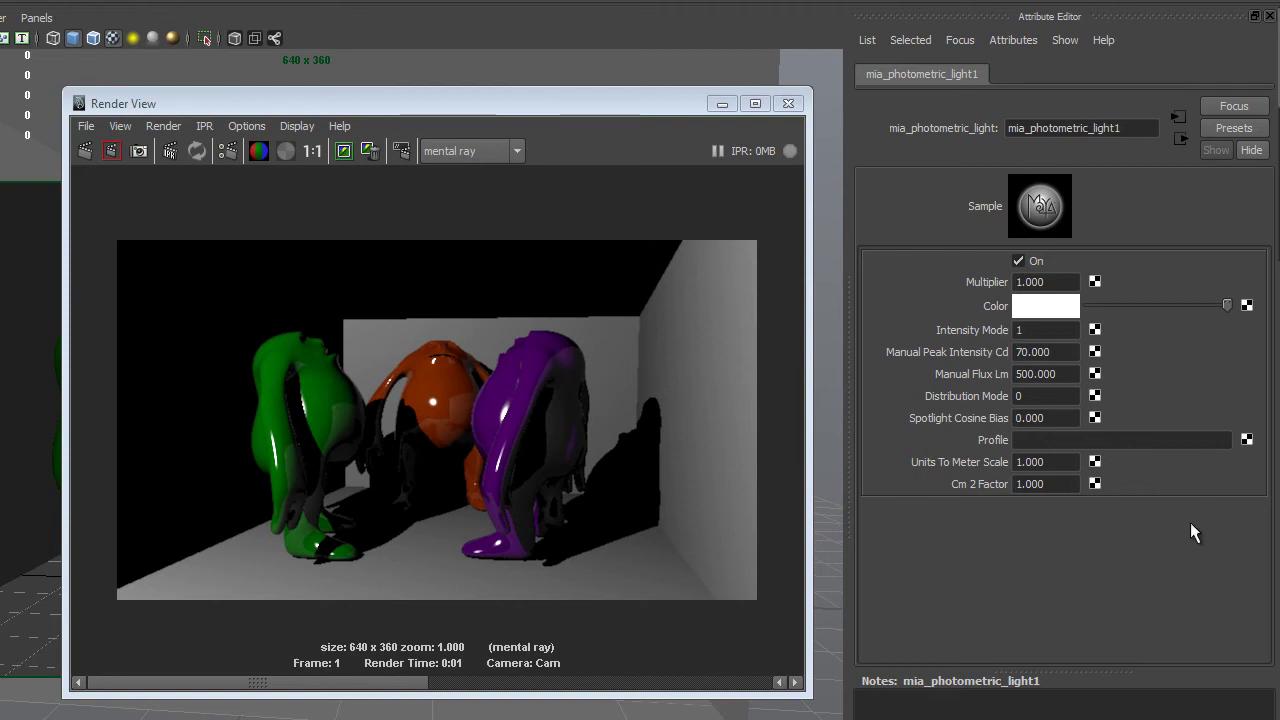
# Step: Set Intensity Mode to 2 and re-render
pyautogui.click(1042, 330)
pyautogui.write('2')
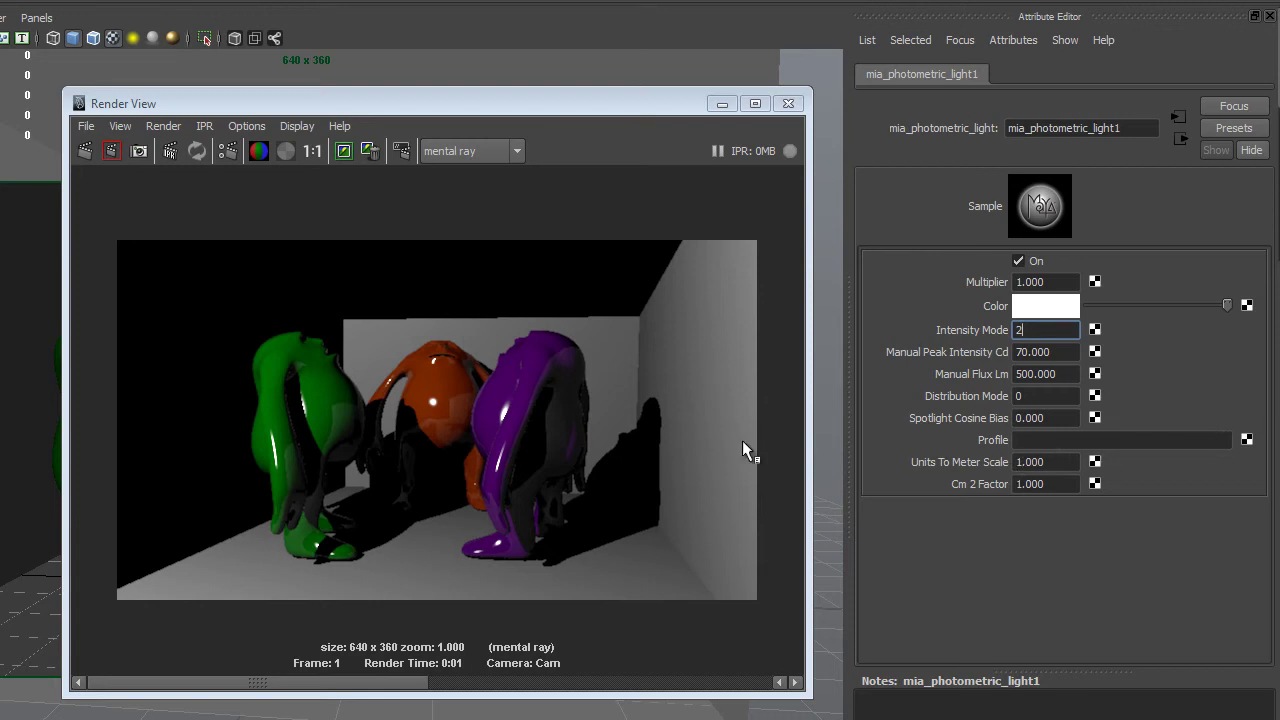
pyautogui.click(87, 156)
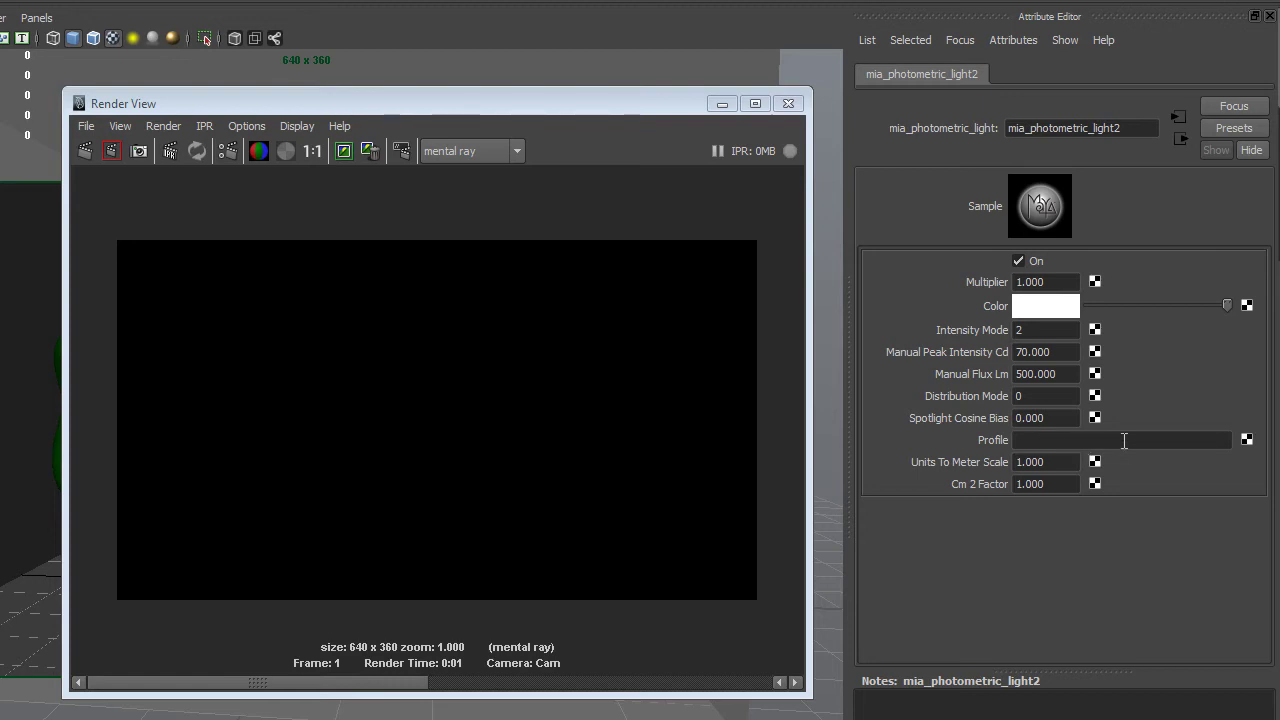
# Step: Attach a light profile loading the 20.ies file and start a test render
pyautogui.click(1247, 441)
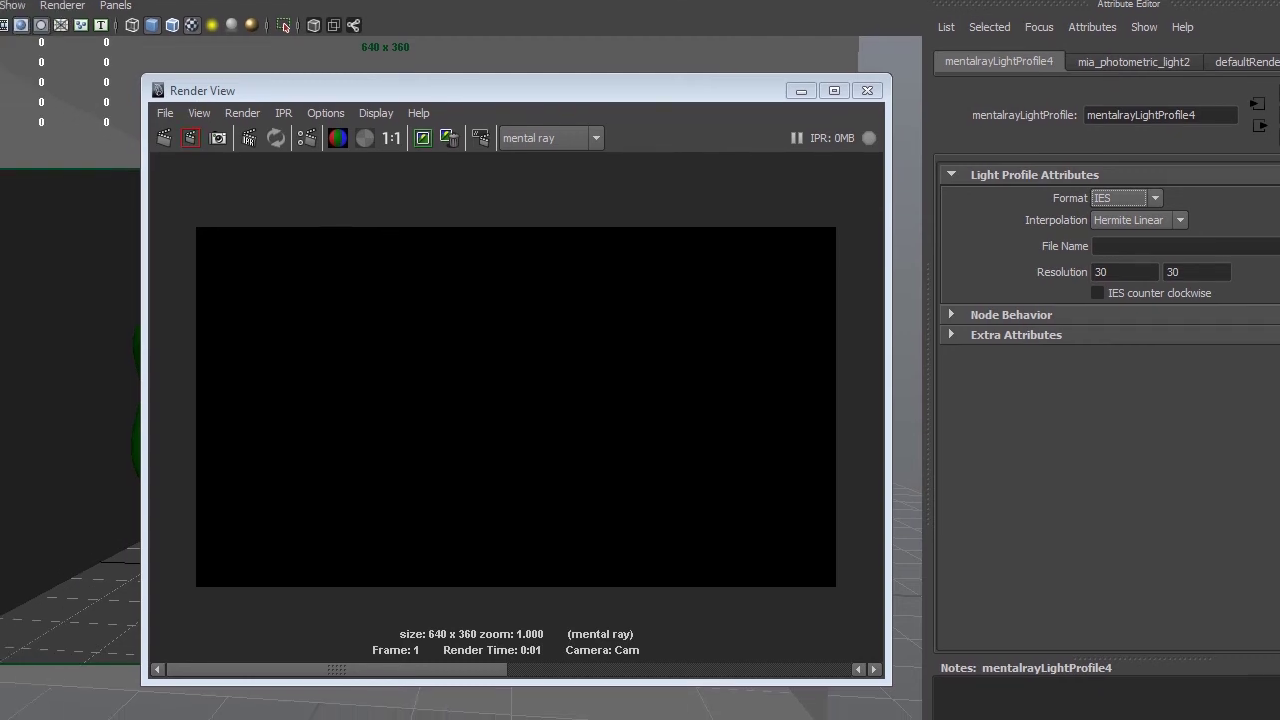
pyautogui.click(1272, 246)
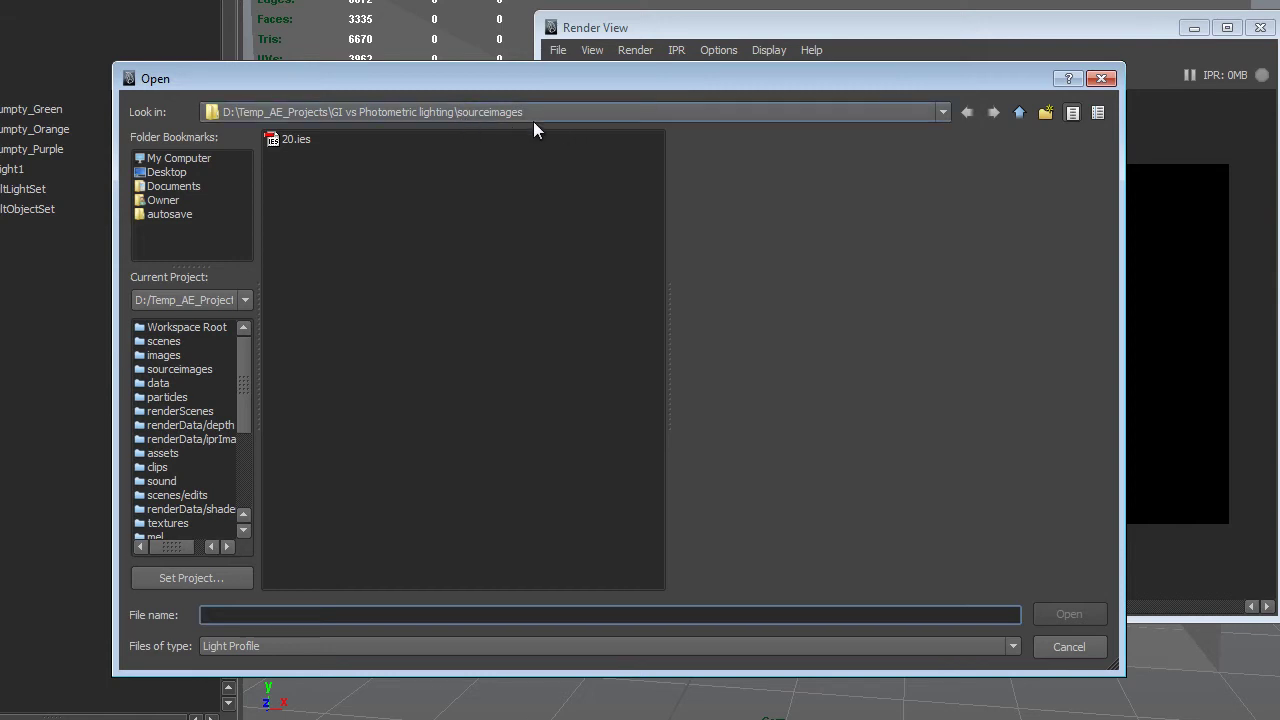
pyautogui.click(299, 142)
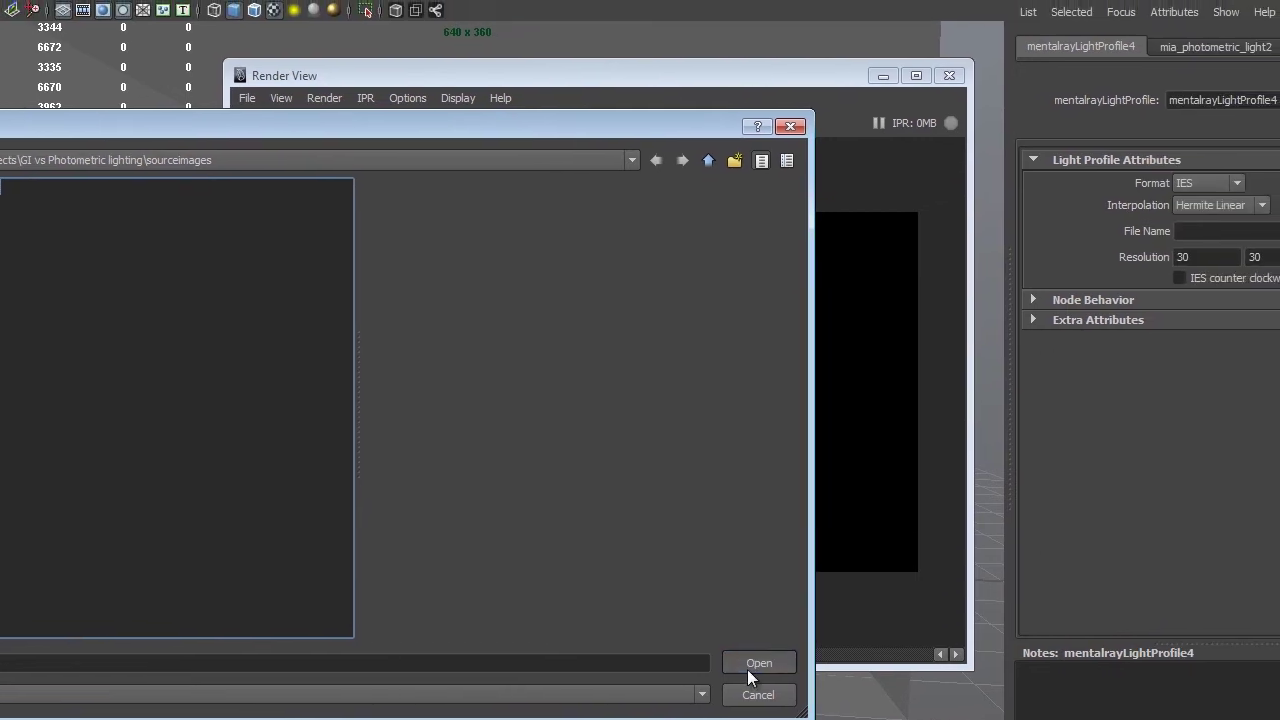
pyautogui.click(1062, 615)
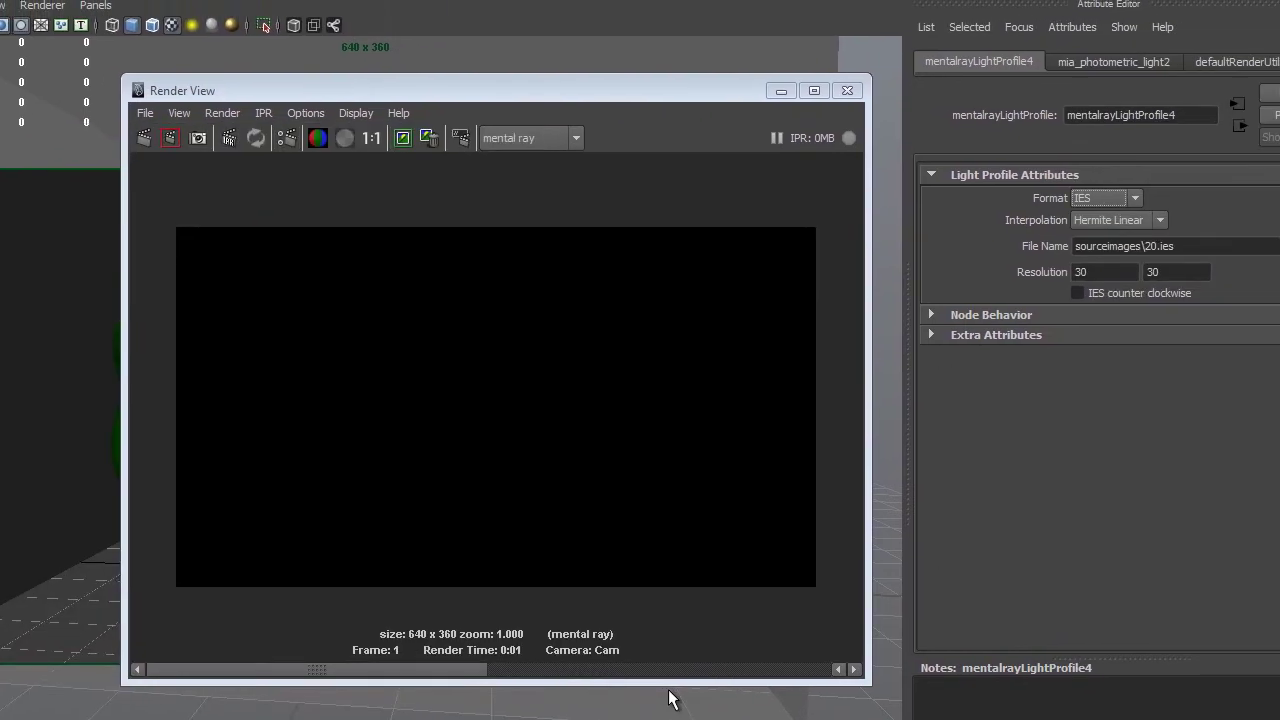
pyautogui.click(1067, 72)
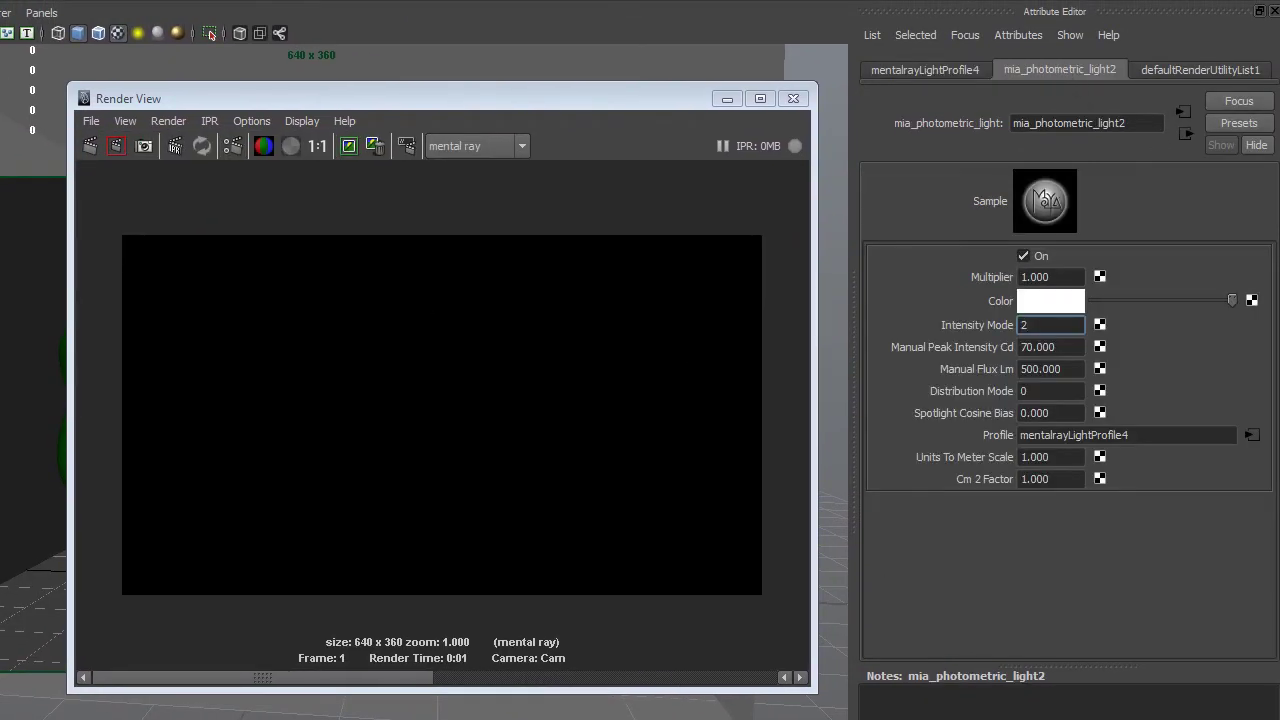
pyautogui.click(86, 146)
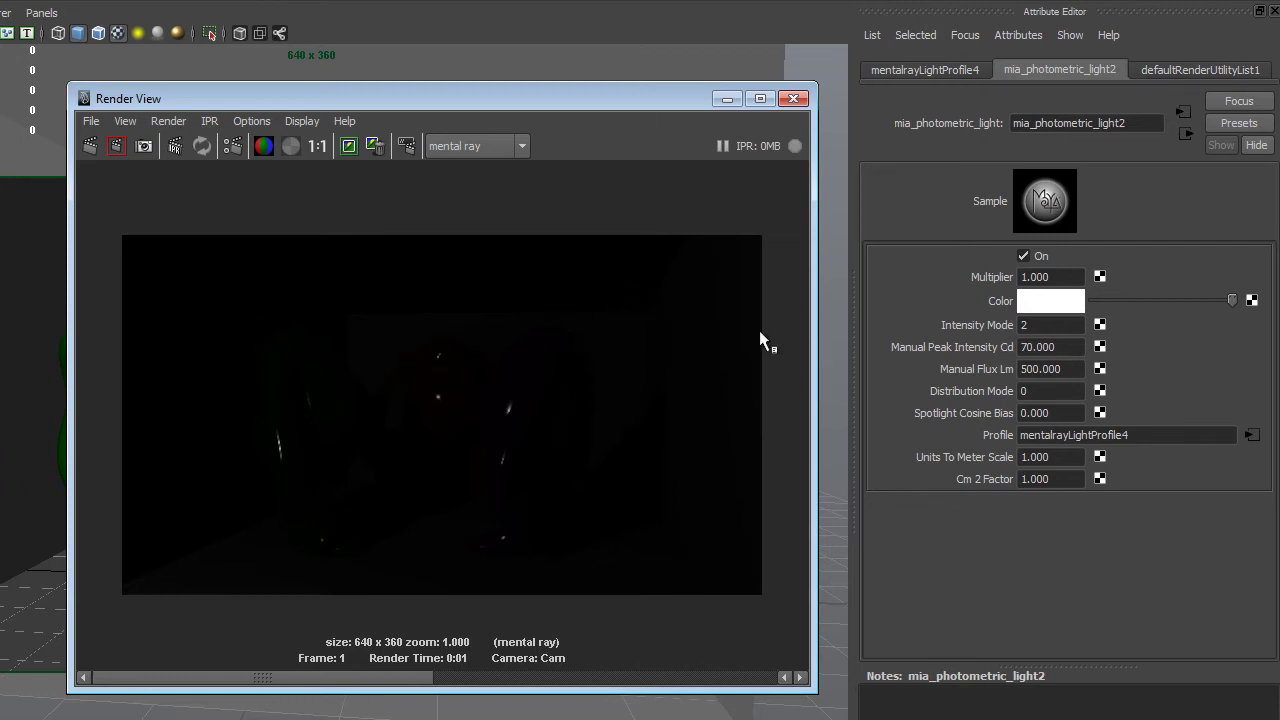
# Step: Set the Multiplier to 50 and re-render, then lower it to 40 and re-render
pyautogui.doubleClick(1070, 282)
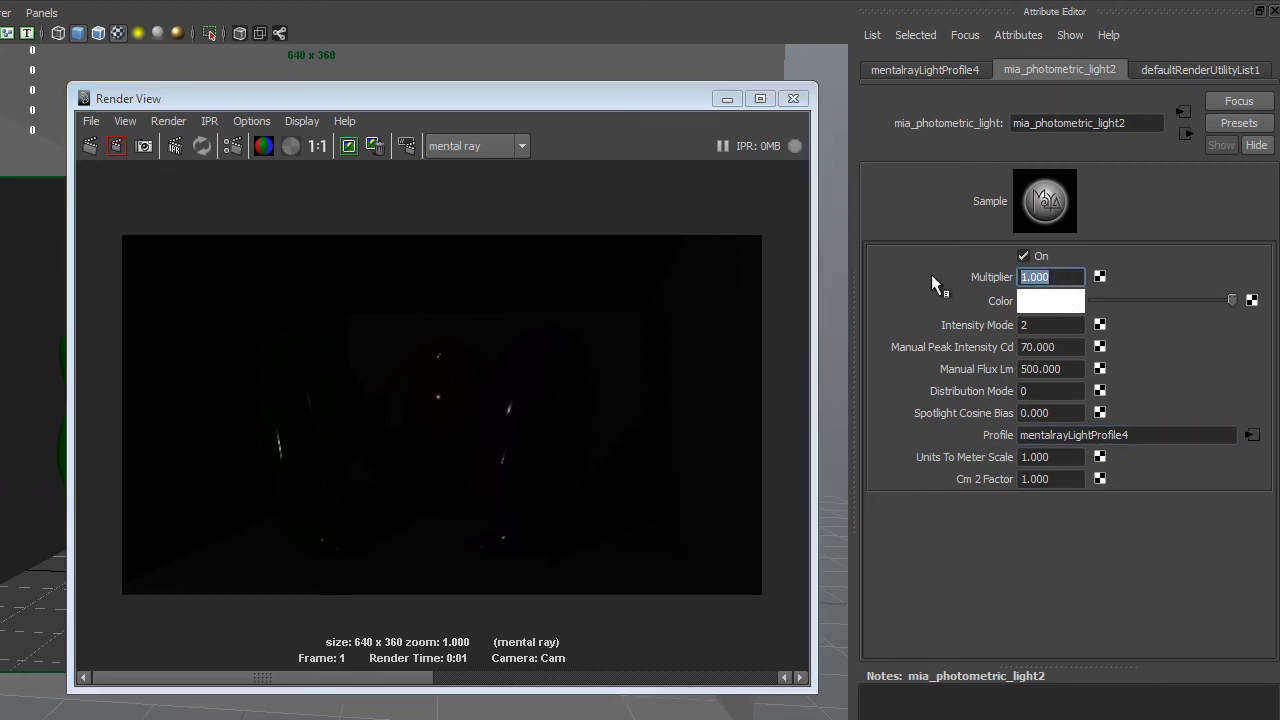
pyautogui.write('50.000')
pyautogui.click(88, 146)
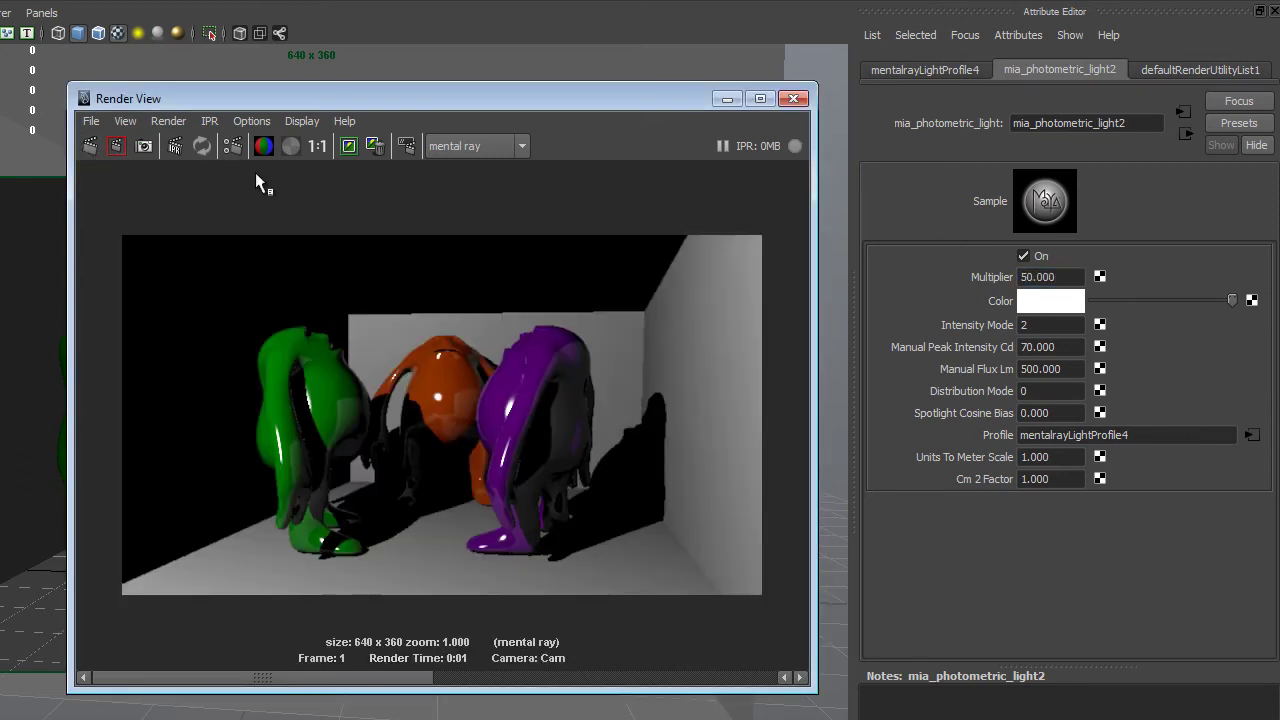
pyautogui.click(1075, 281)
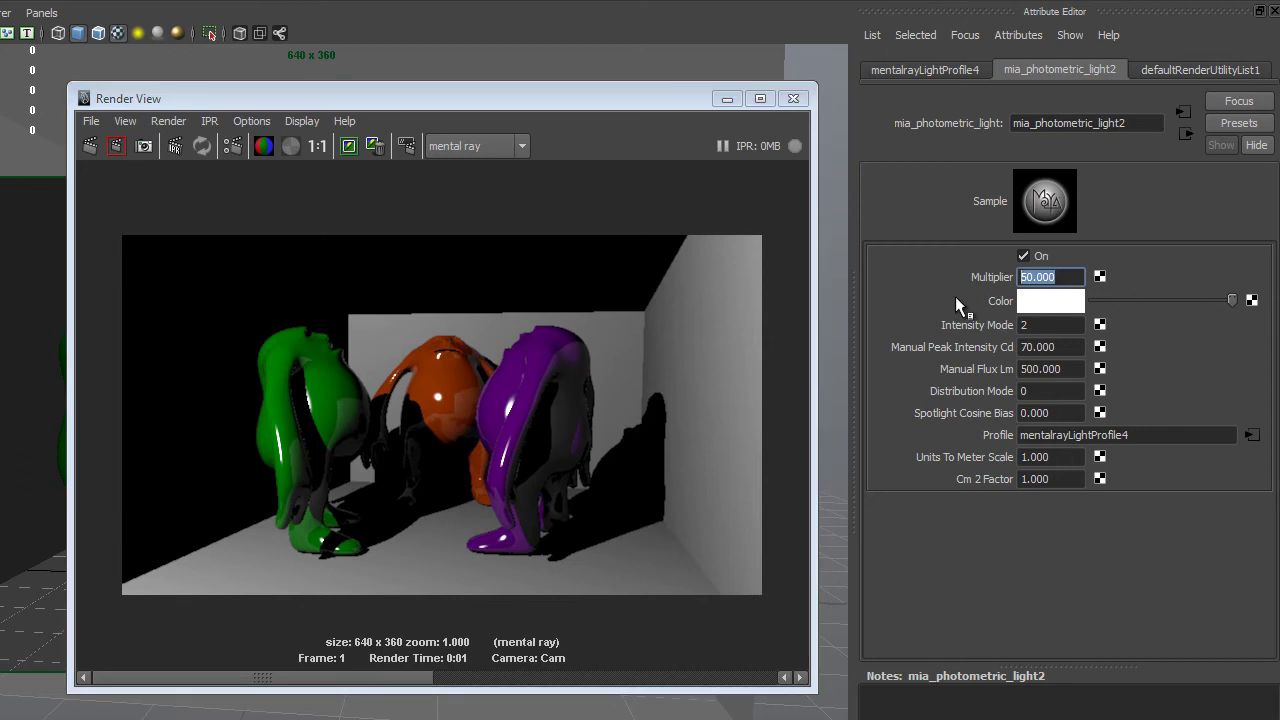
pyautogui.write('40.000')
pyautogui.click(92, 146)
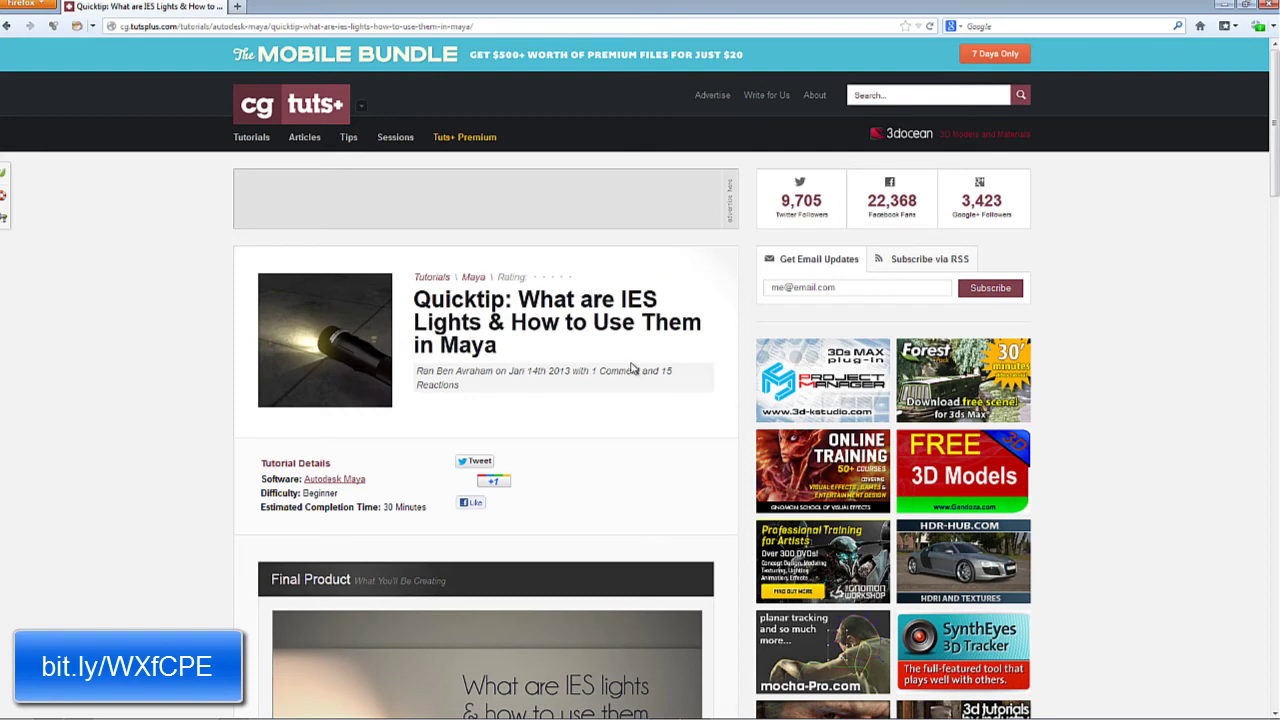
pyautogui.scroll(-10, 546, 386)
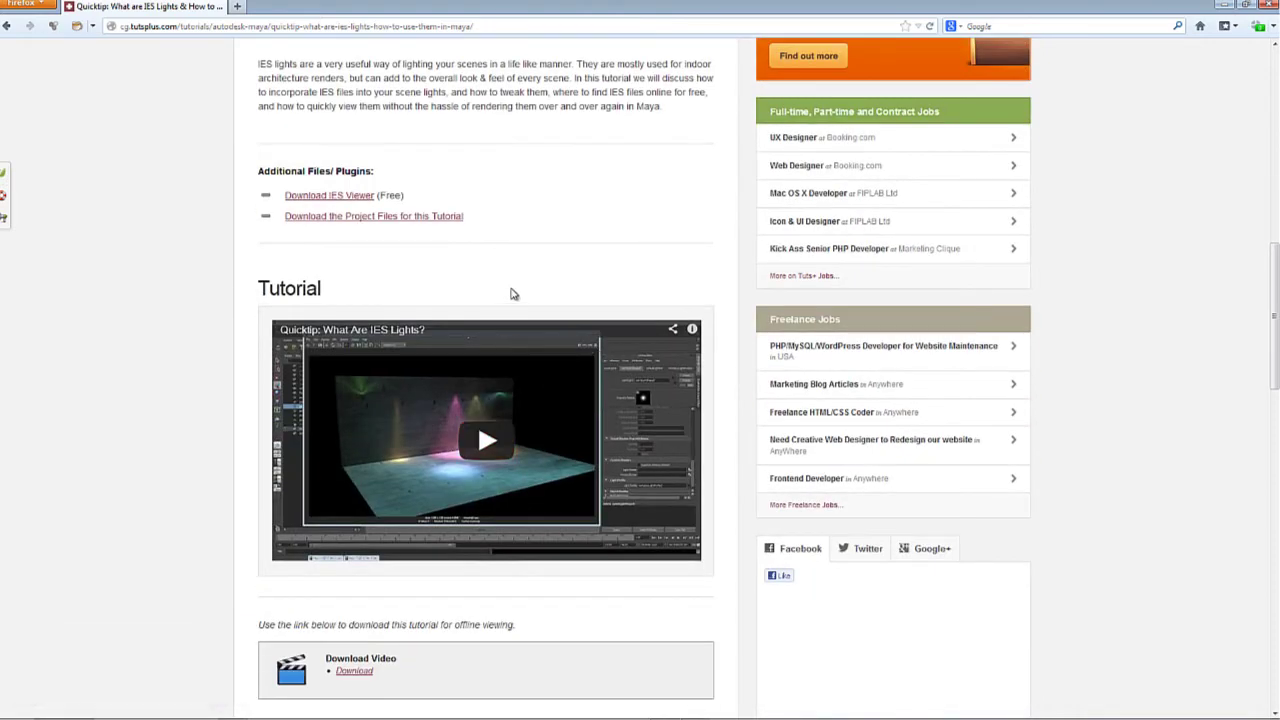
pyautogui.scroll(8, 510, 293)
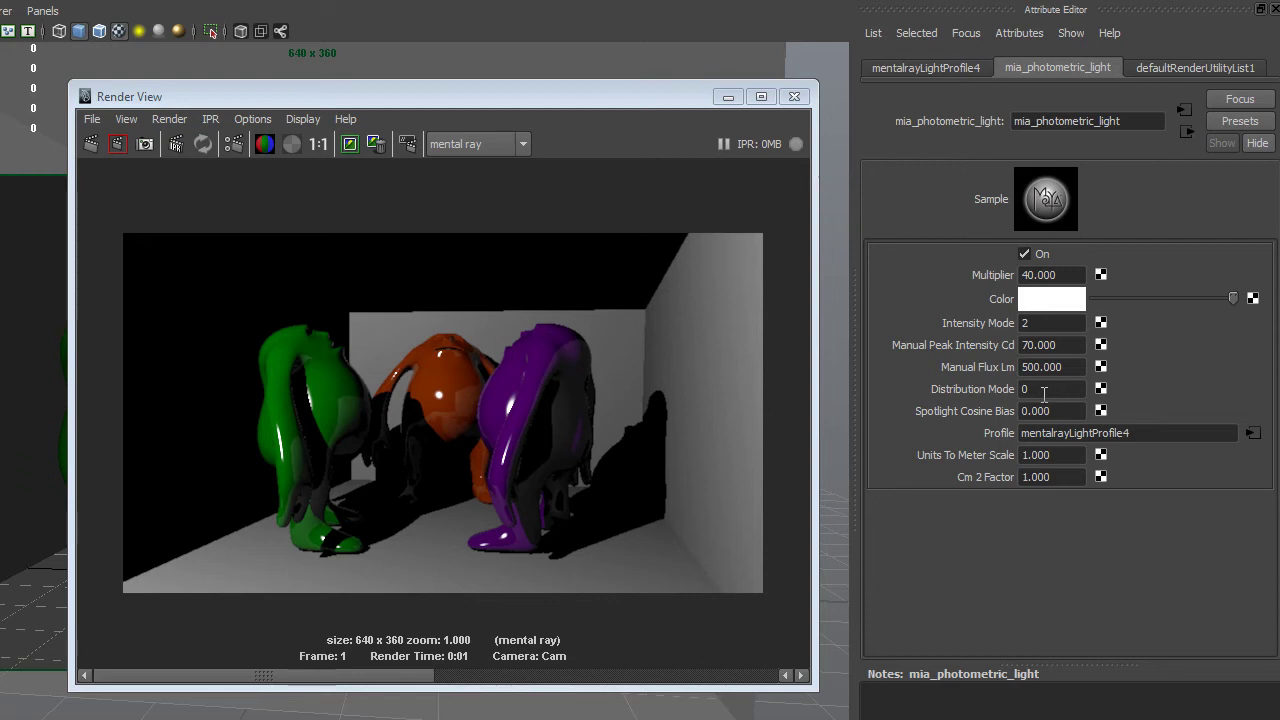
# Step: Set Distribution Mode to 1, then to 2, and render the frame
pyautogui.doubleClick(1030, 389)
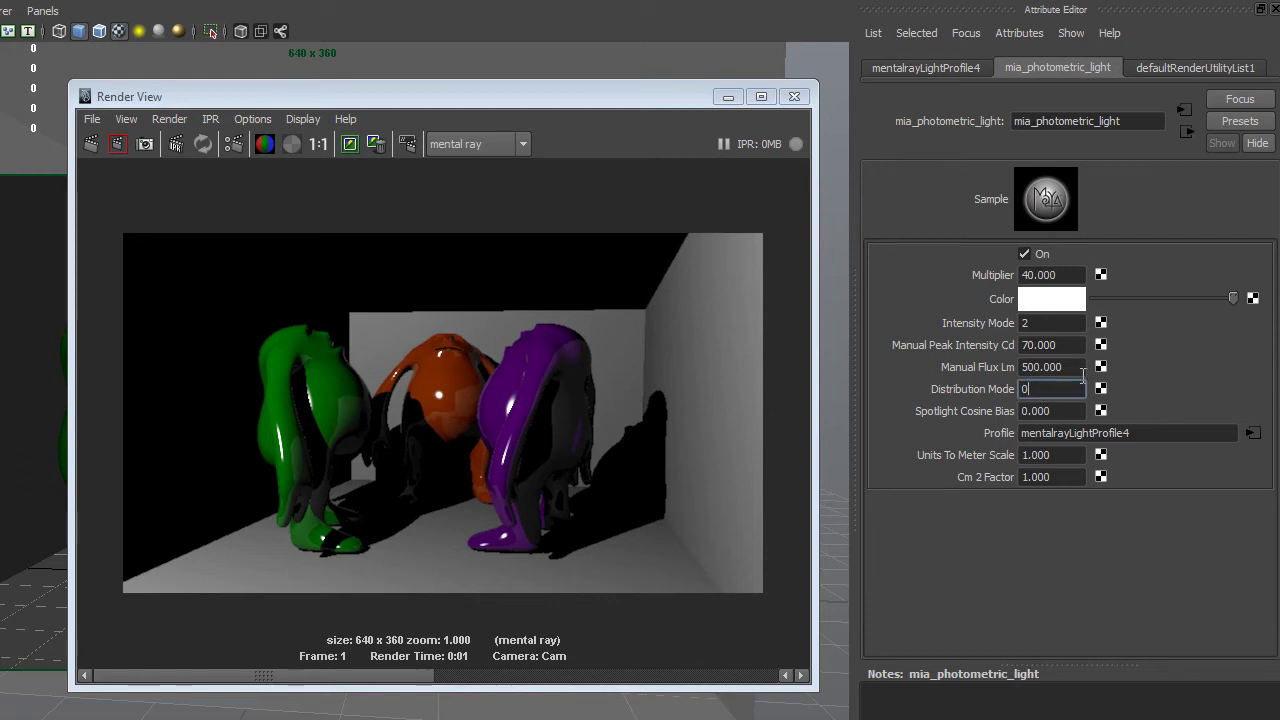
pyautogui.write('1')
pyautogui.press('Return')
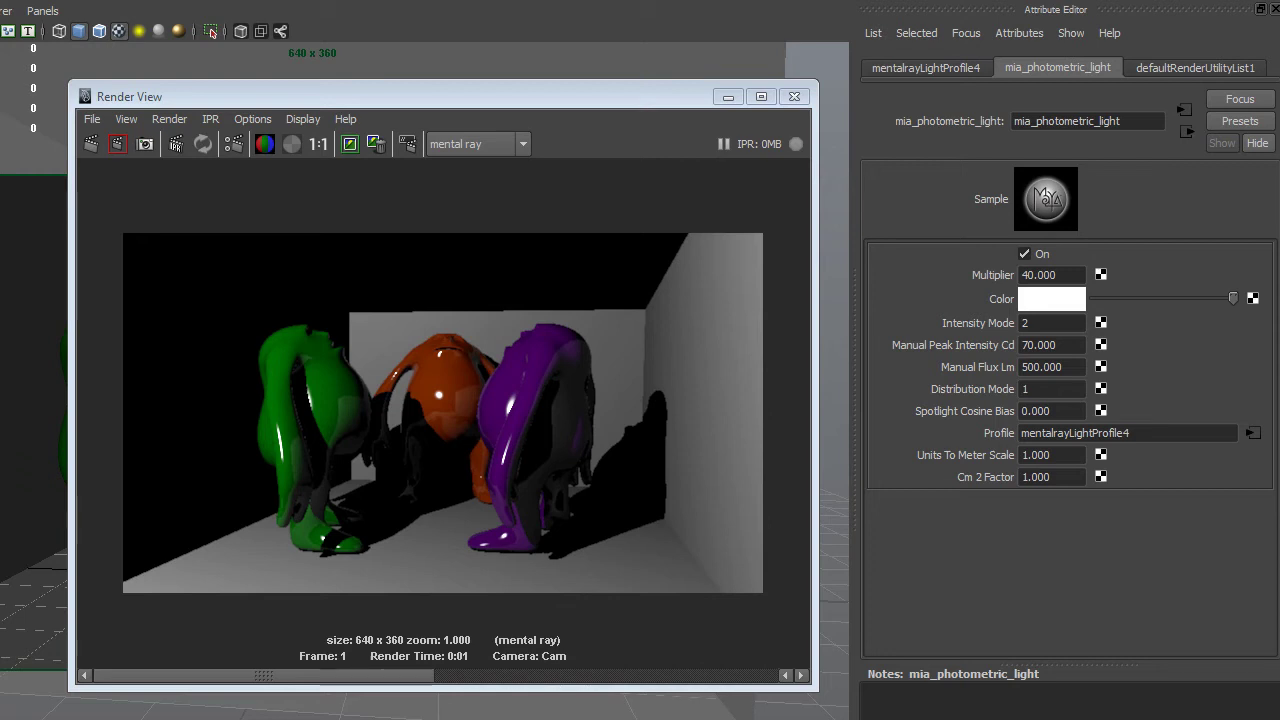
pyautogui.doubleClick(1043, 389)
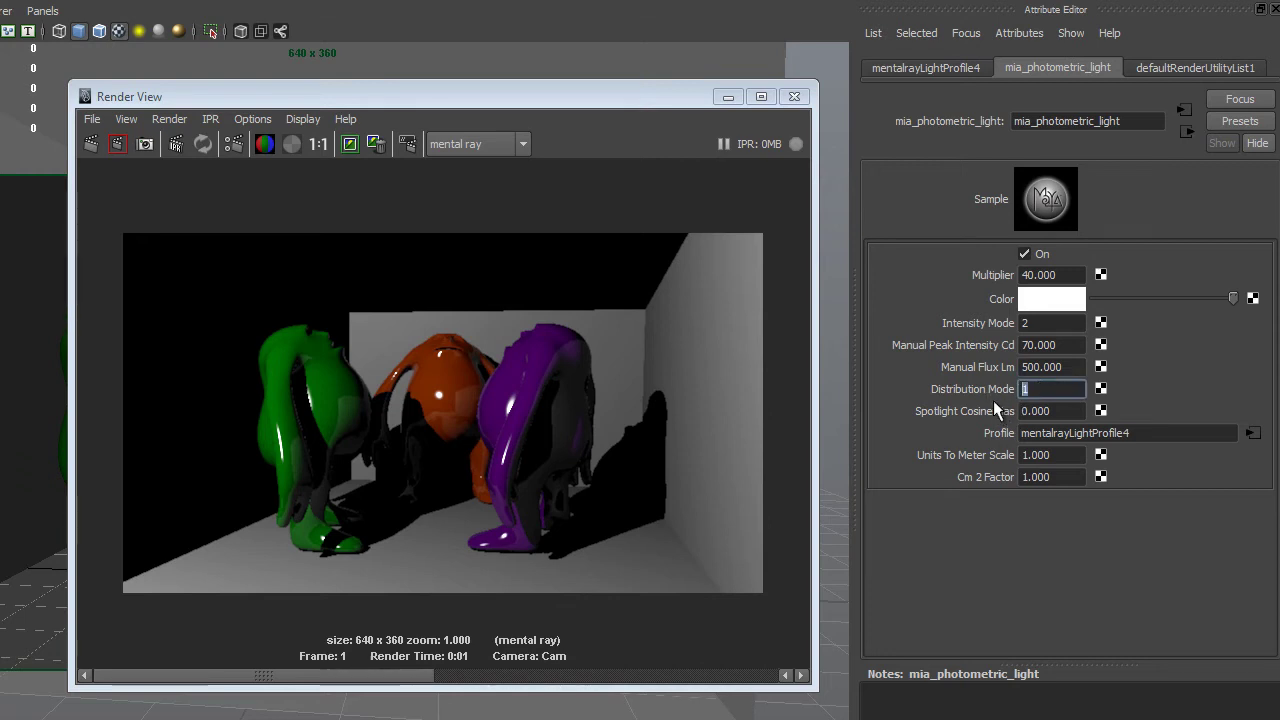
pyautogui.write('2')
pyautogui.click(91, 143)
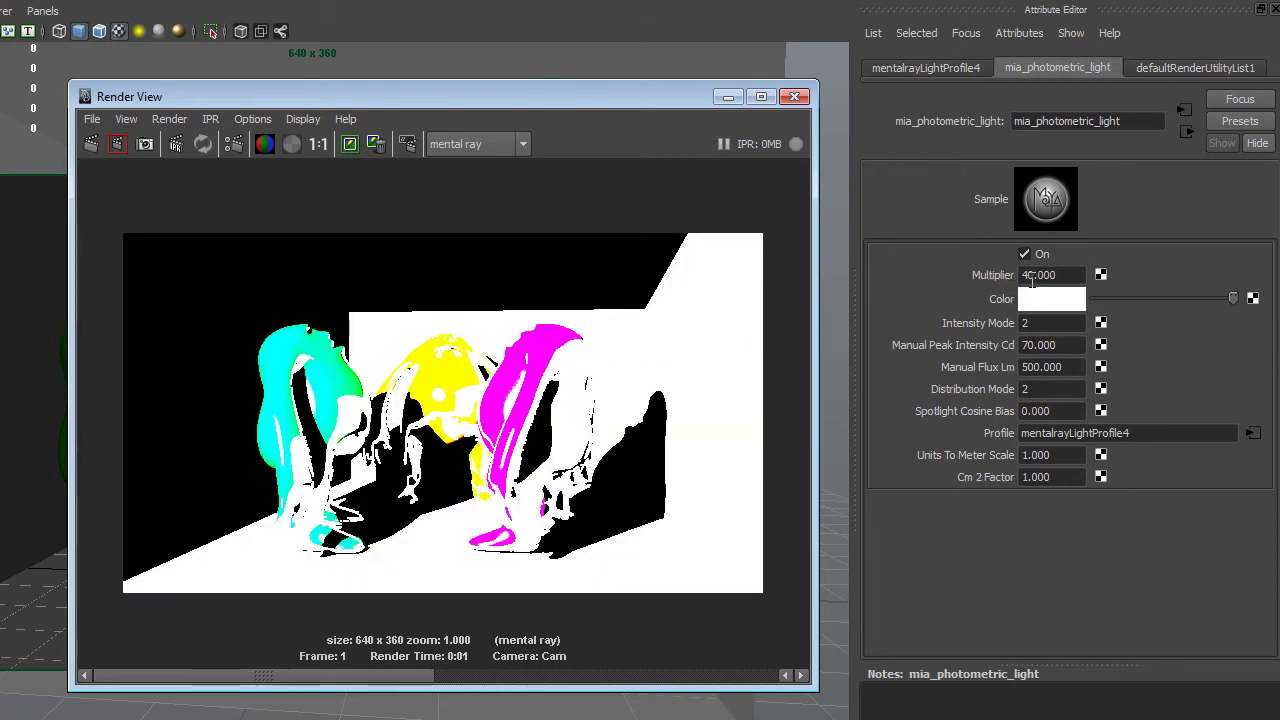
# Step: Lower the Multiplier to 1, then 0.050, and re-render
pyautogui.doubleClick(1038, 275)
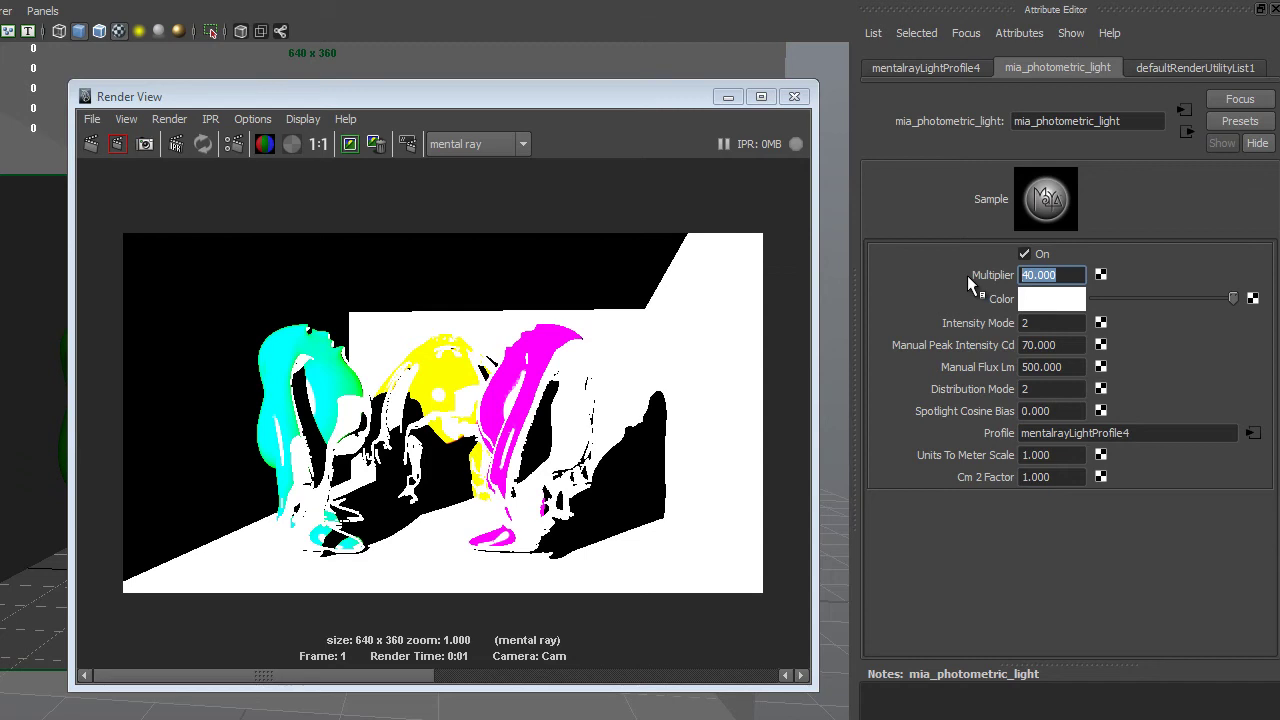
pyautogui.write('1')
pyautogui.press('Return')
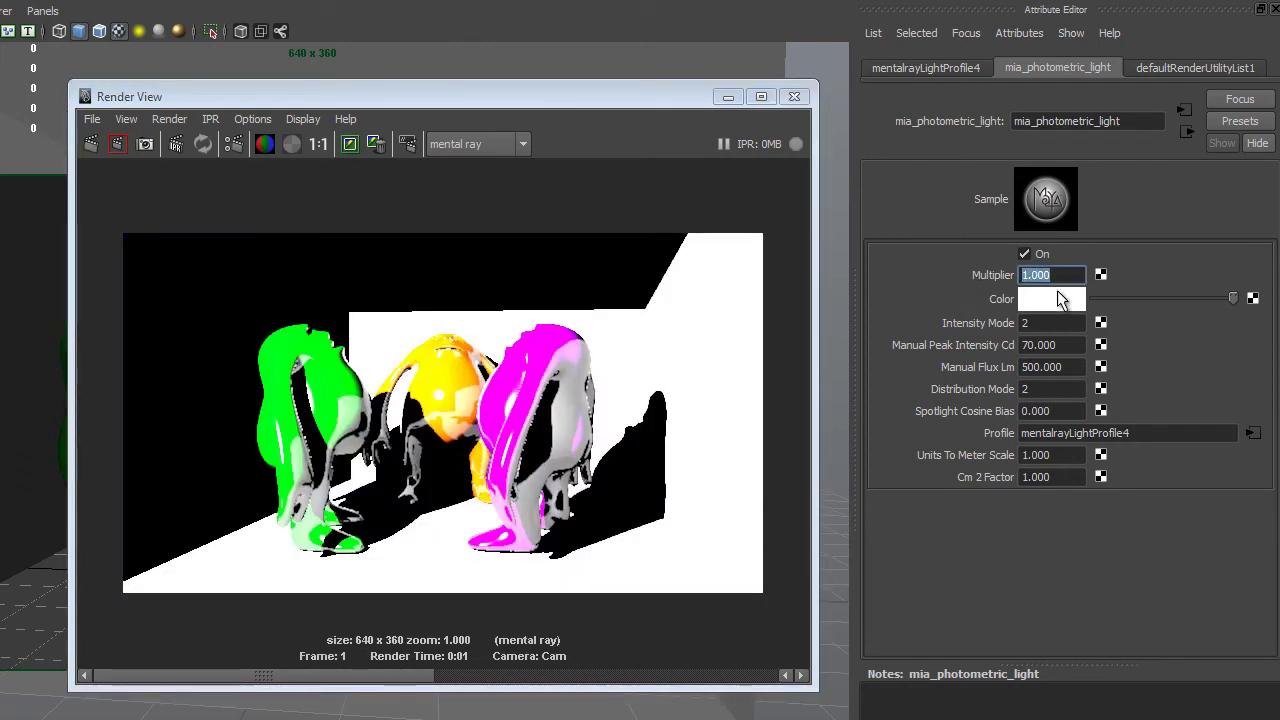
pyautogui.write('.')
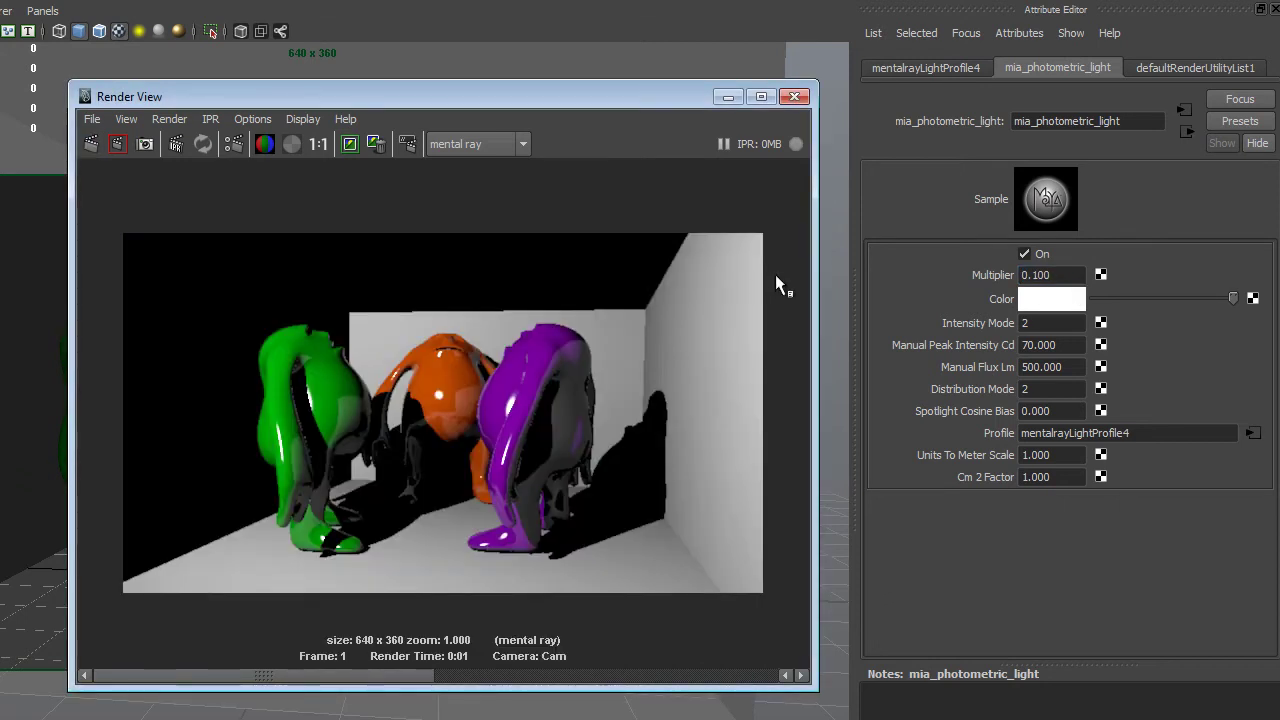
pyautogui.click(1030, 272)
pyautogui.write('0.050')
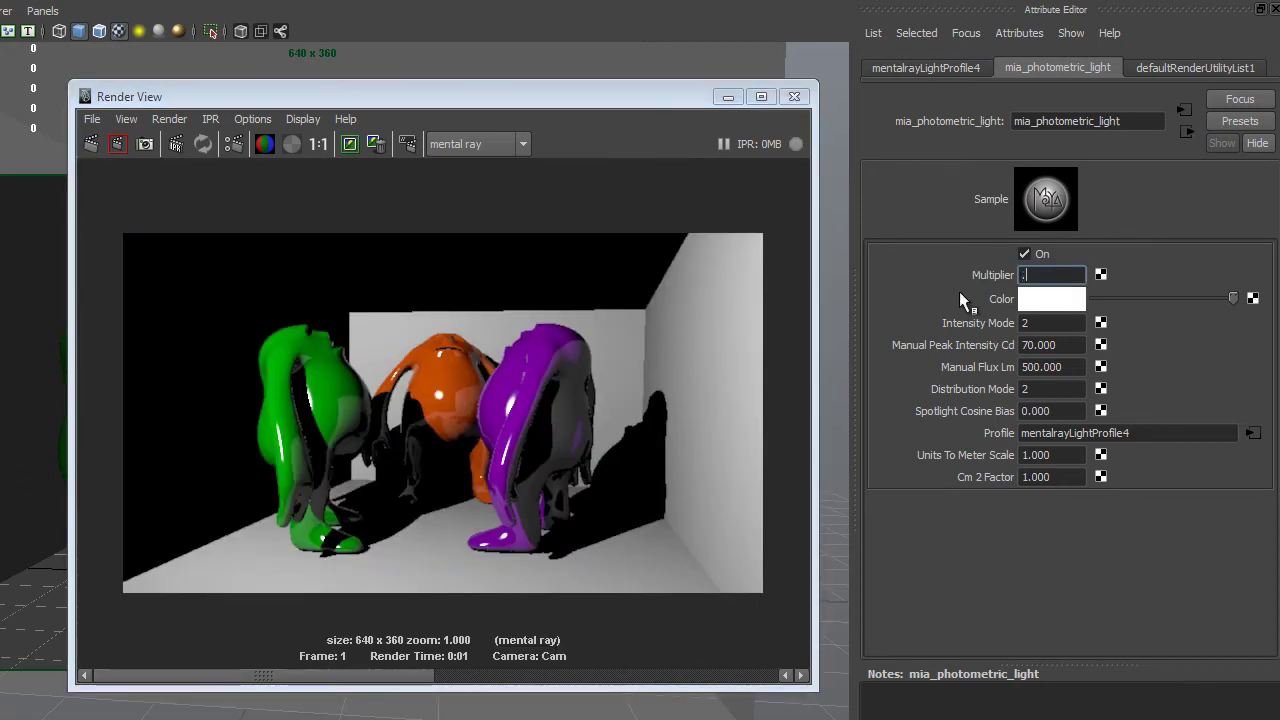
pyautogui.click(90, 143)
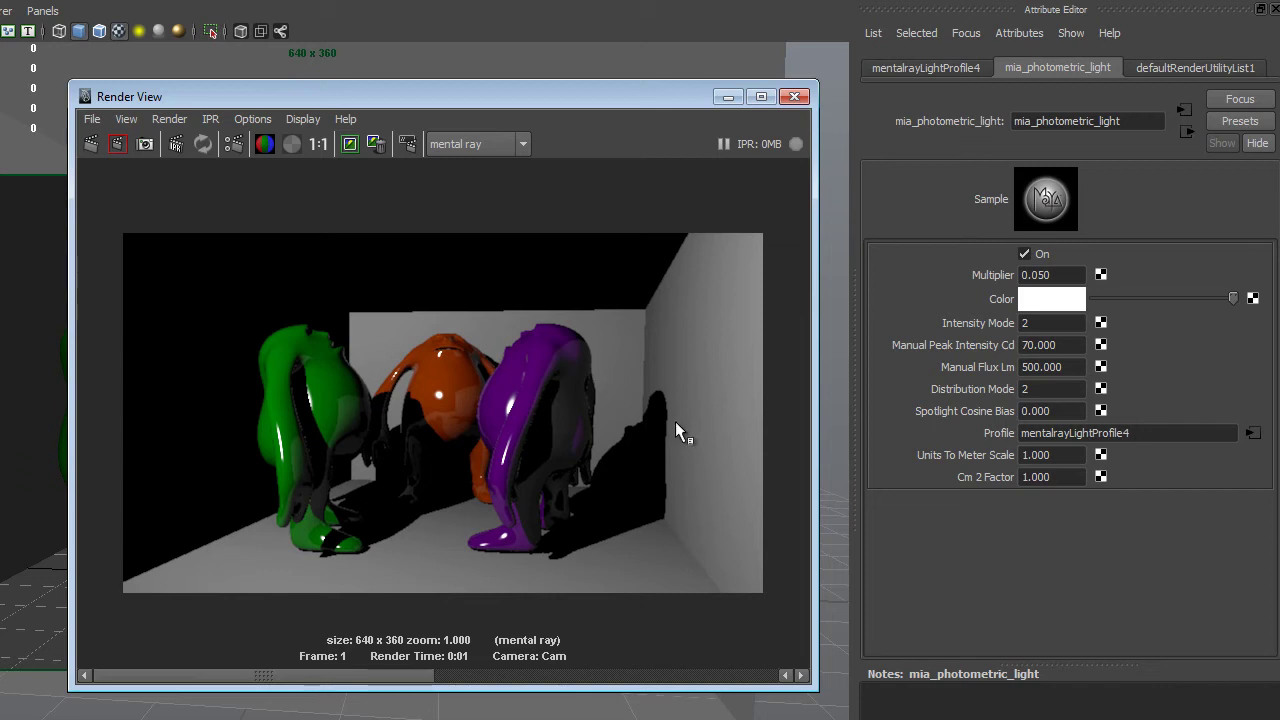
pyautogui.doubleClick(1030, 410)
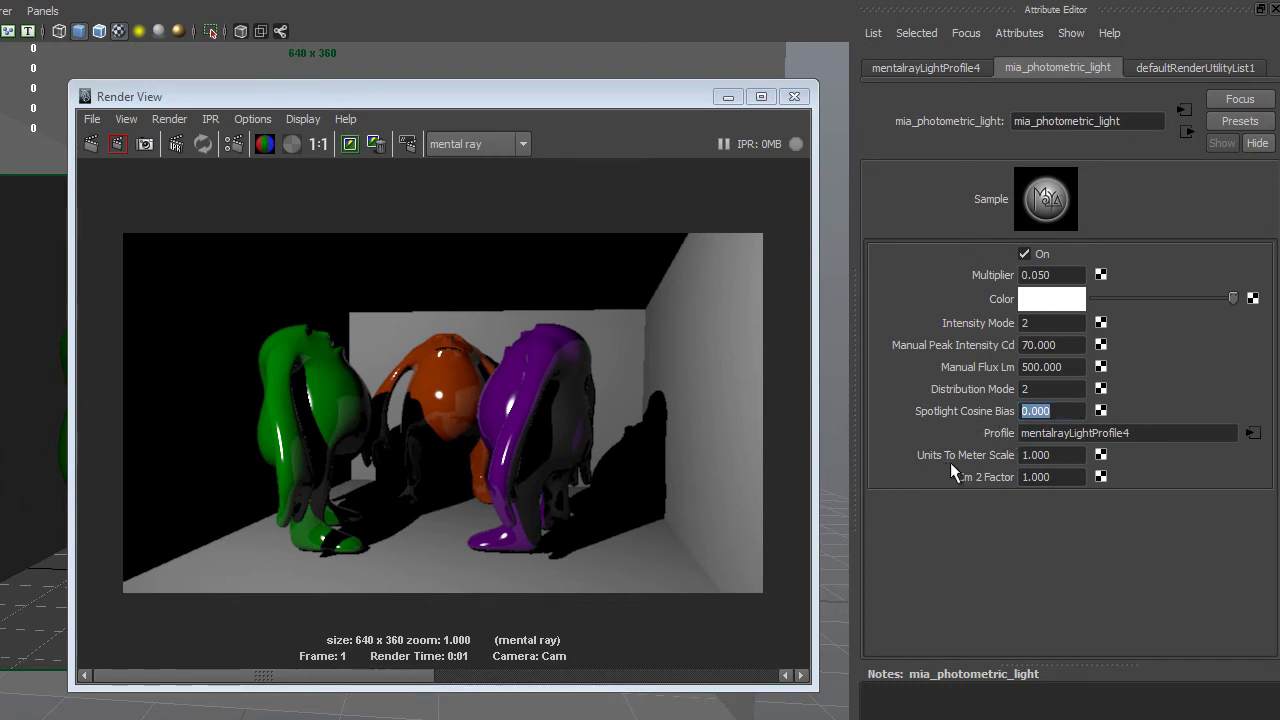
pyautogui.click(1080, 458)
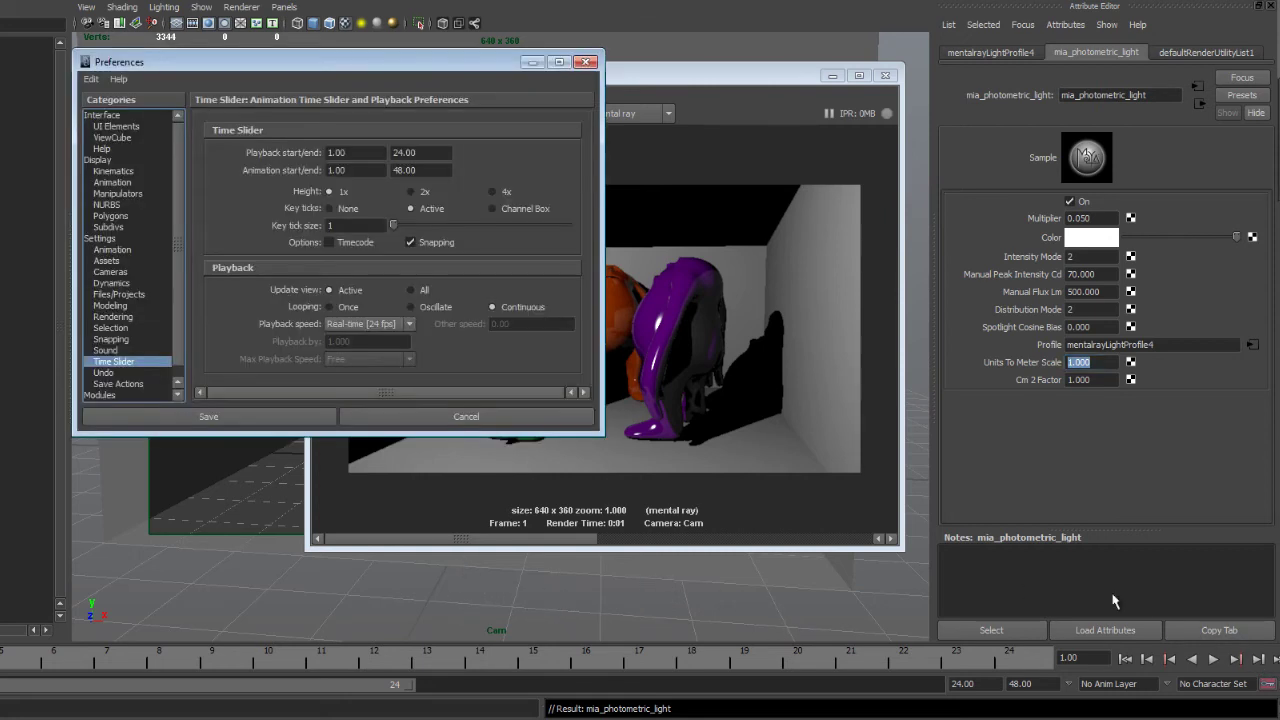
# Step: Confirm the linear working unit is centimeter in Preferences and save the settings
pyautogui.click(100, 238)
pyautogui.click(355, 201)
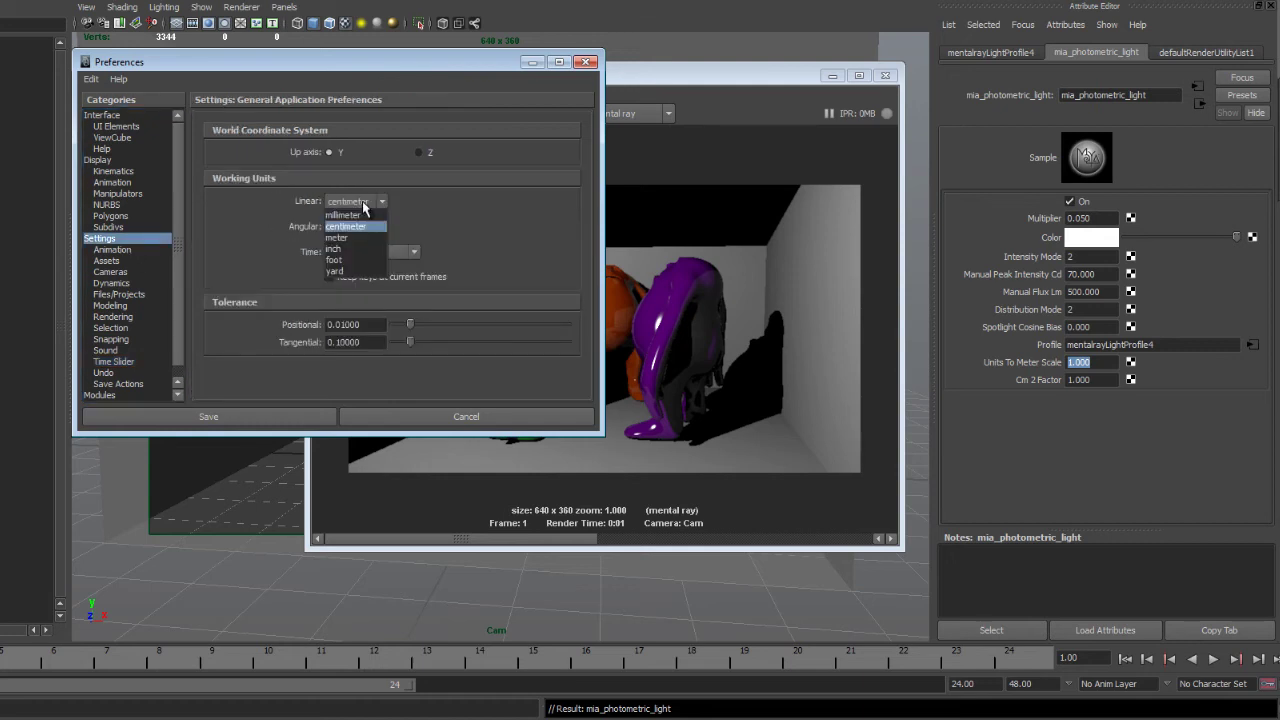
pyautogui.click(364, 205)
pyautogui.click(585, 62)
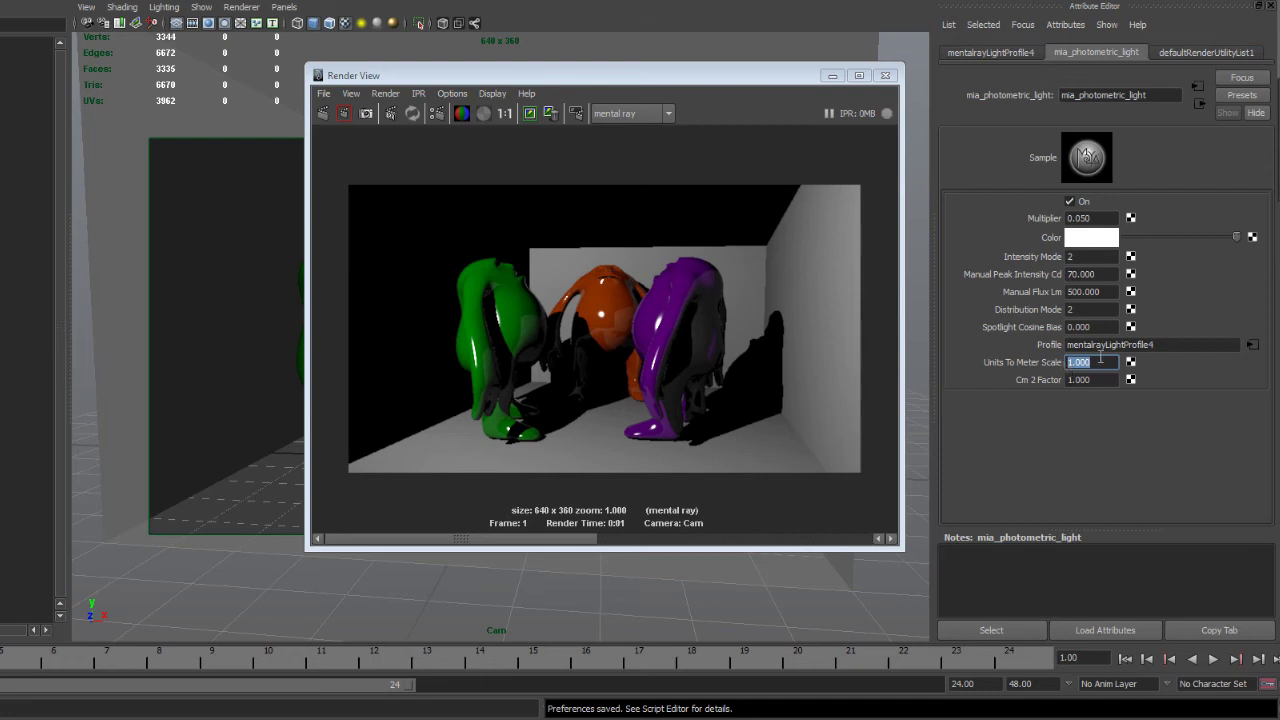
# Step: Test-render with Units To Meter Scale at 0.500, restore it to 1, and restore the Hypershade
pyautogui.write('0.500')
pyautogui.click(324, 113)
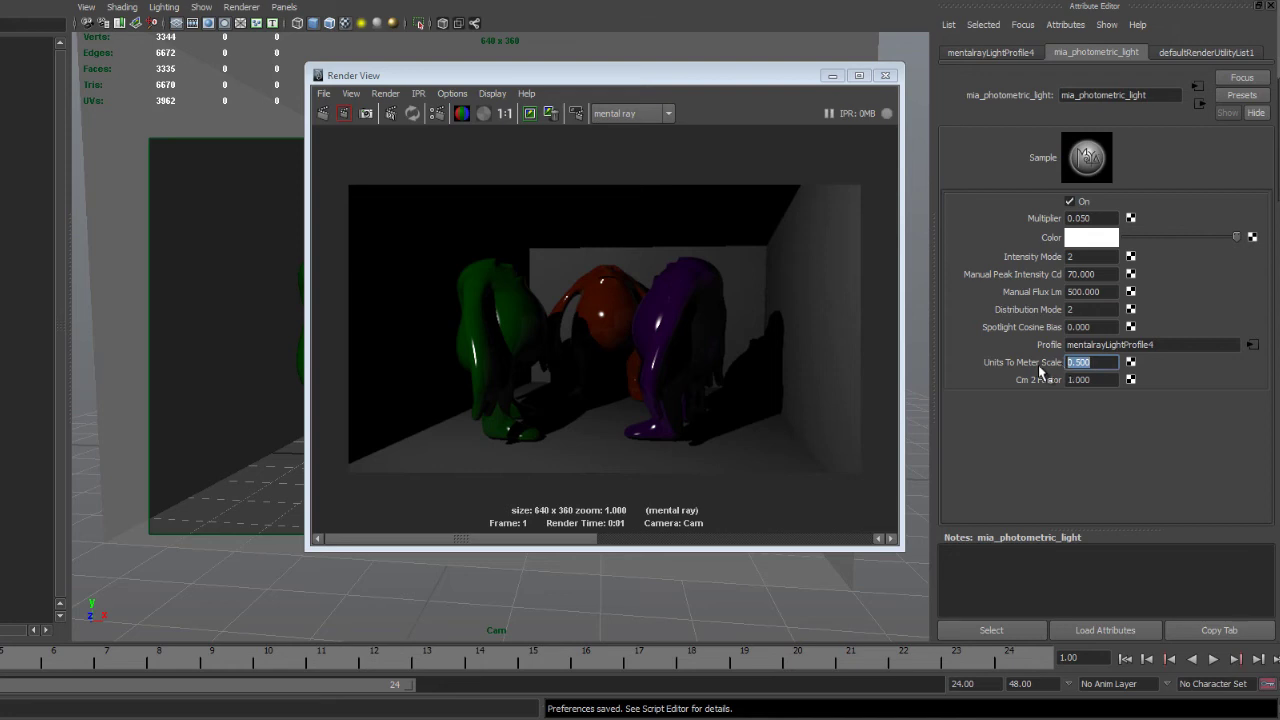
pyautogui.write('1')
pyautogui.press('Return')
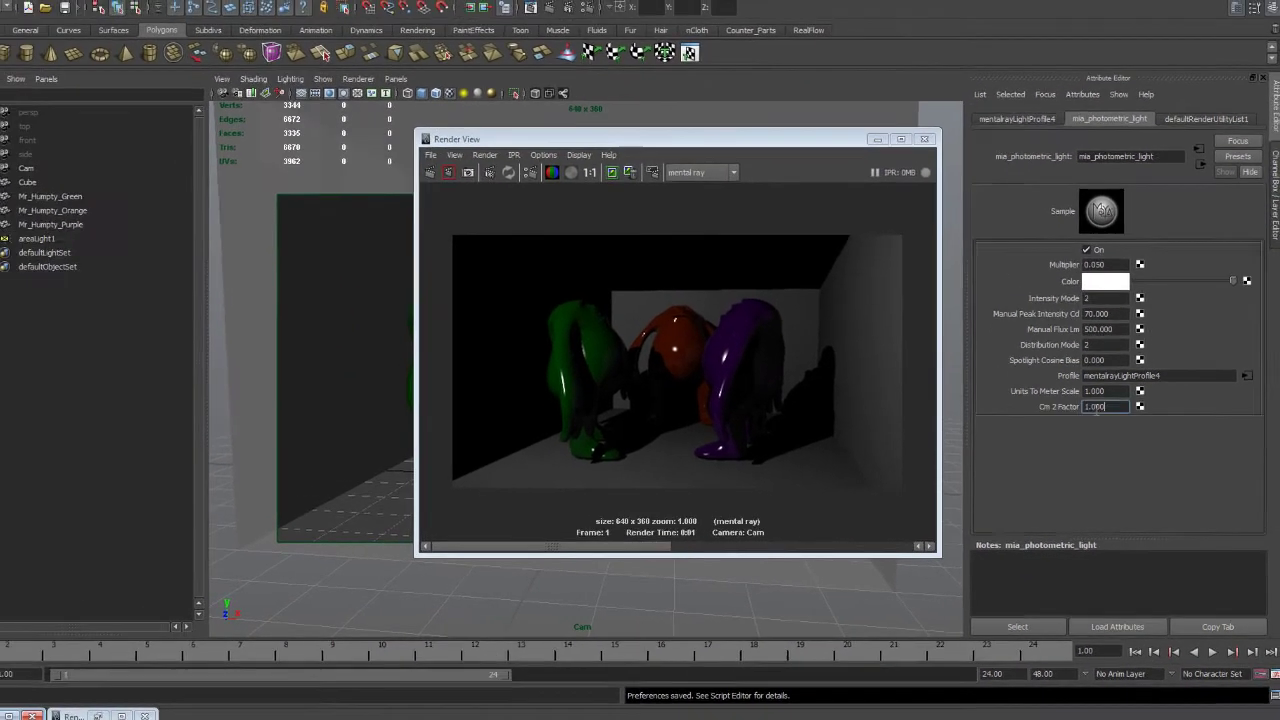
pyautogui.doubleClick(1104, 397)
pyautogui.click(18, 711)
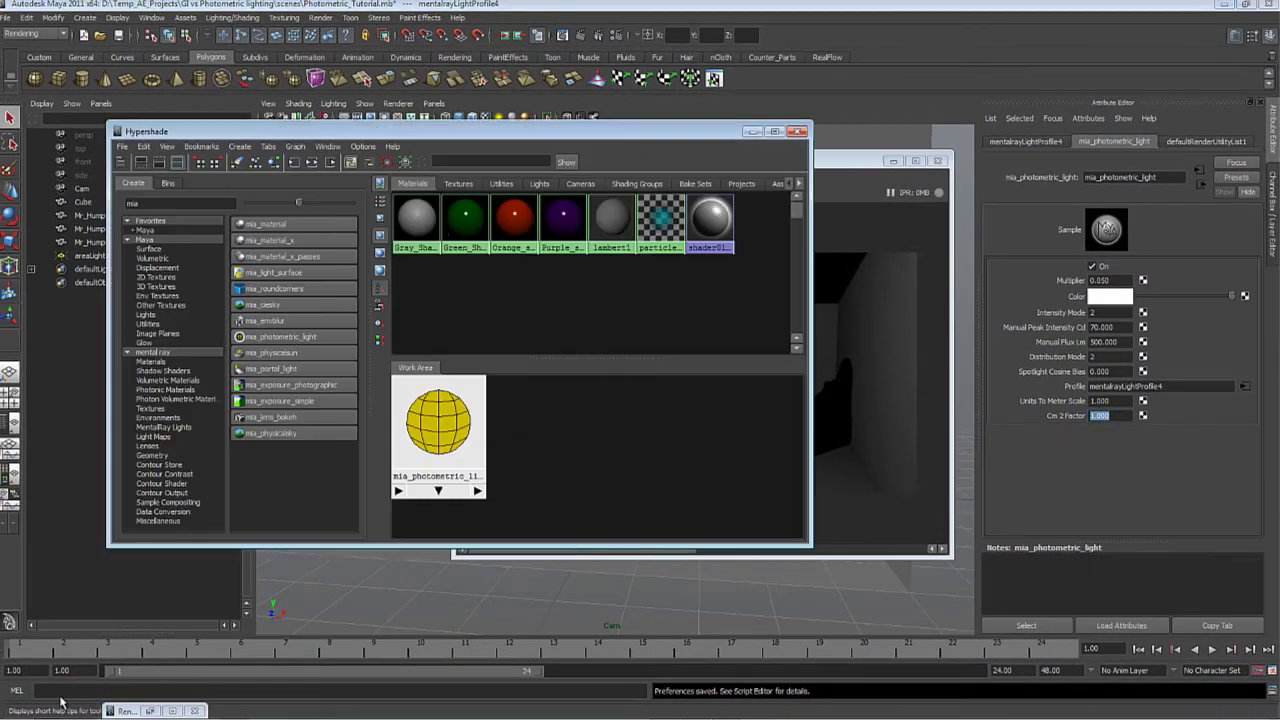
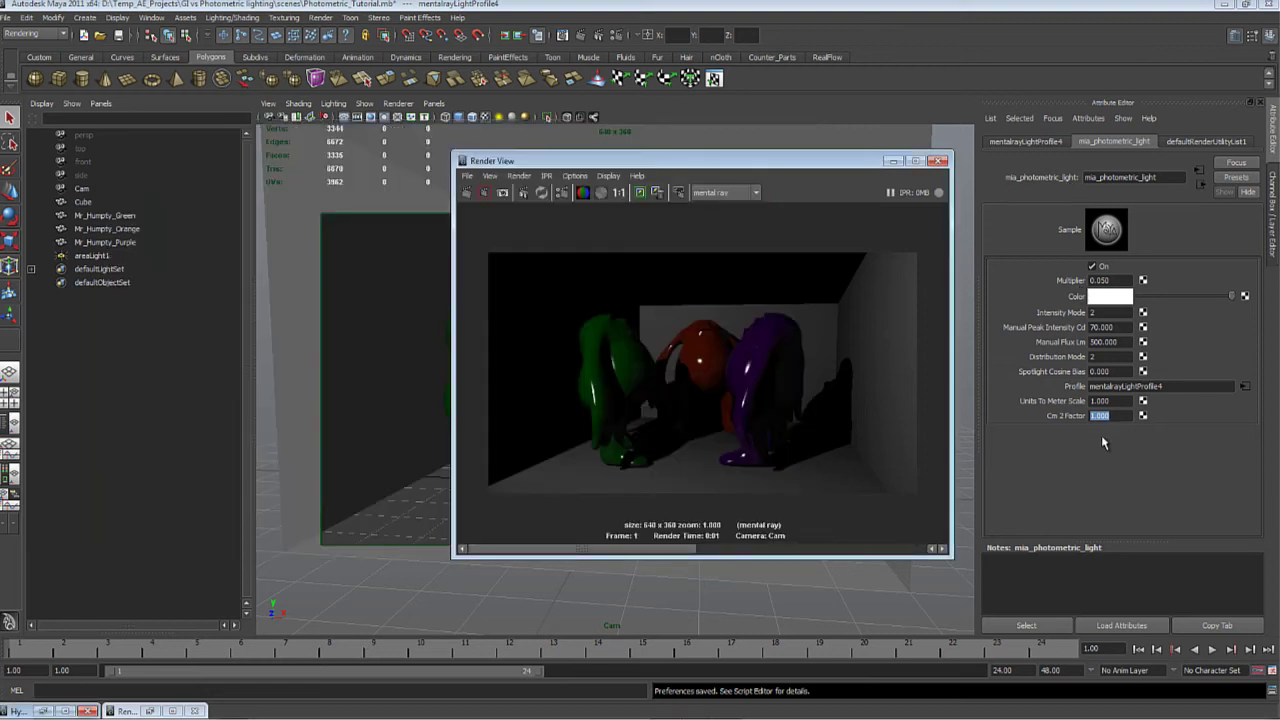
# Step: Set the photometric light's Intensity Mode to 0 and break its light profile connection
pyautogui.click(1110, 312)
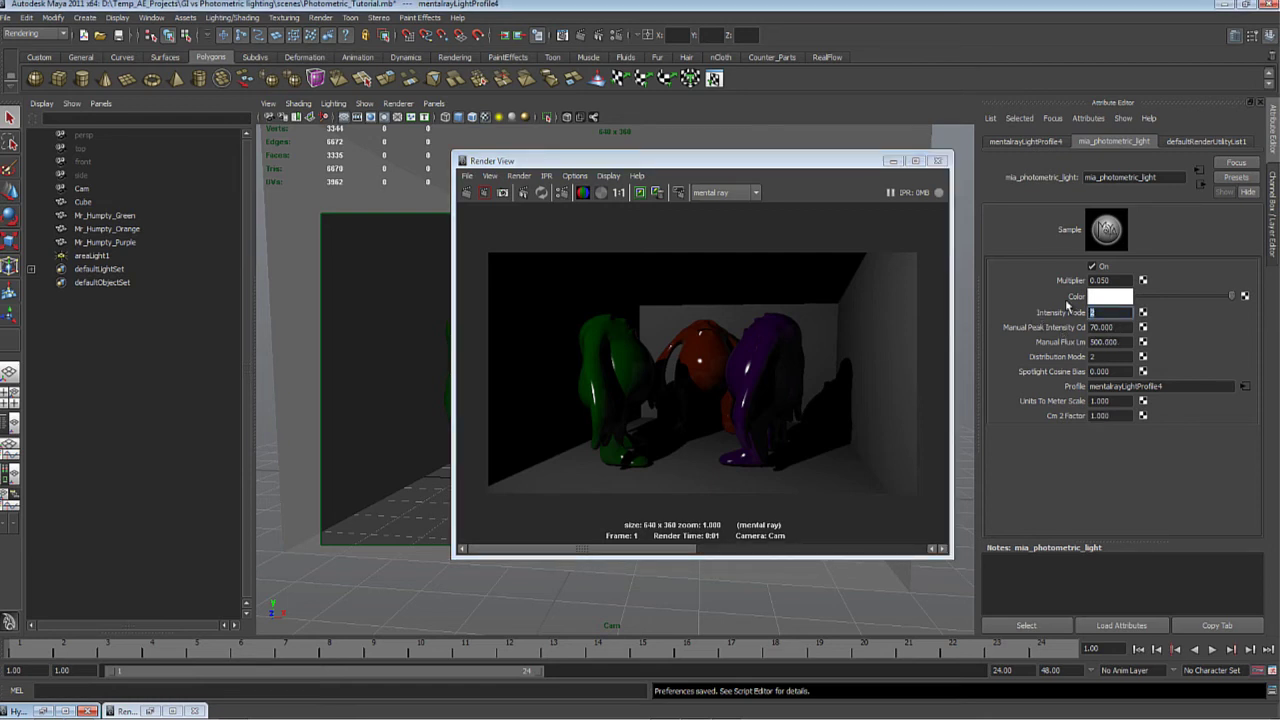
pyautogui.write('0')
pyautogui.rightClick(1072, 390)
pyautogui.rightClick(1074, 389)
pyautogui.click(1116, 417)
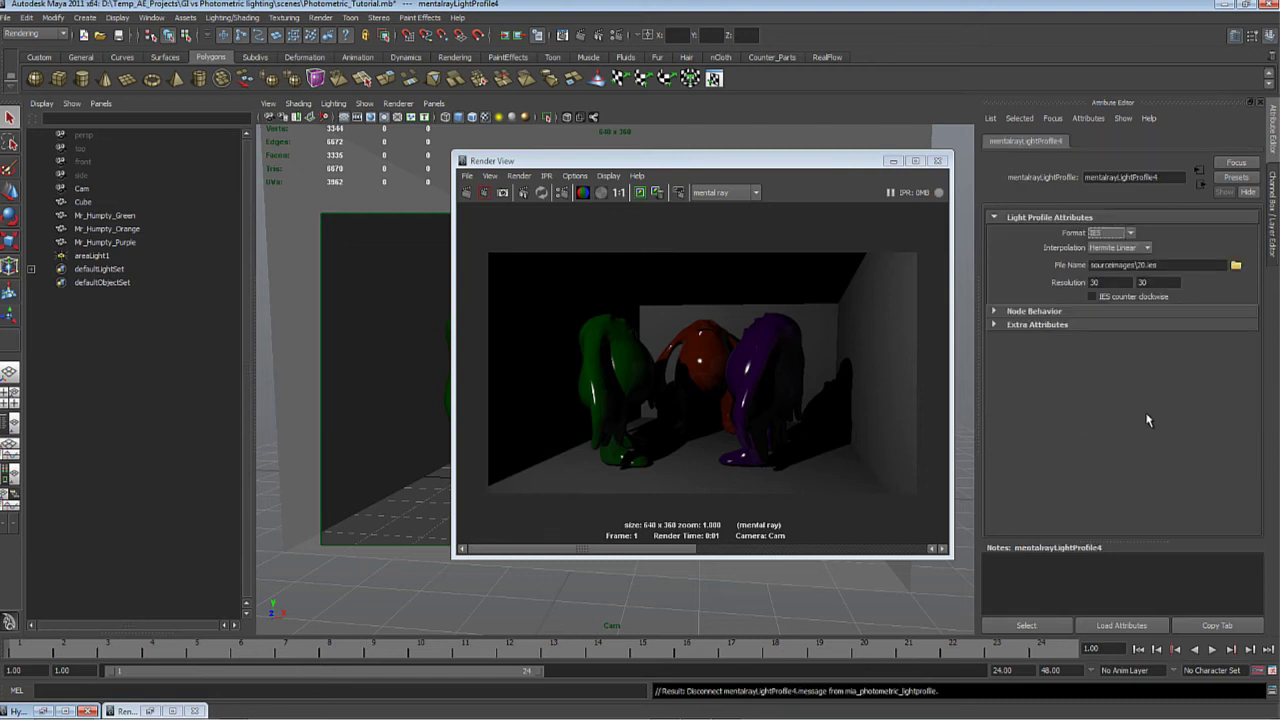
# Step: Set the light's Multiplier to 1 and Distribution Mode to 0
pyautogui.click(1128, 357)
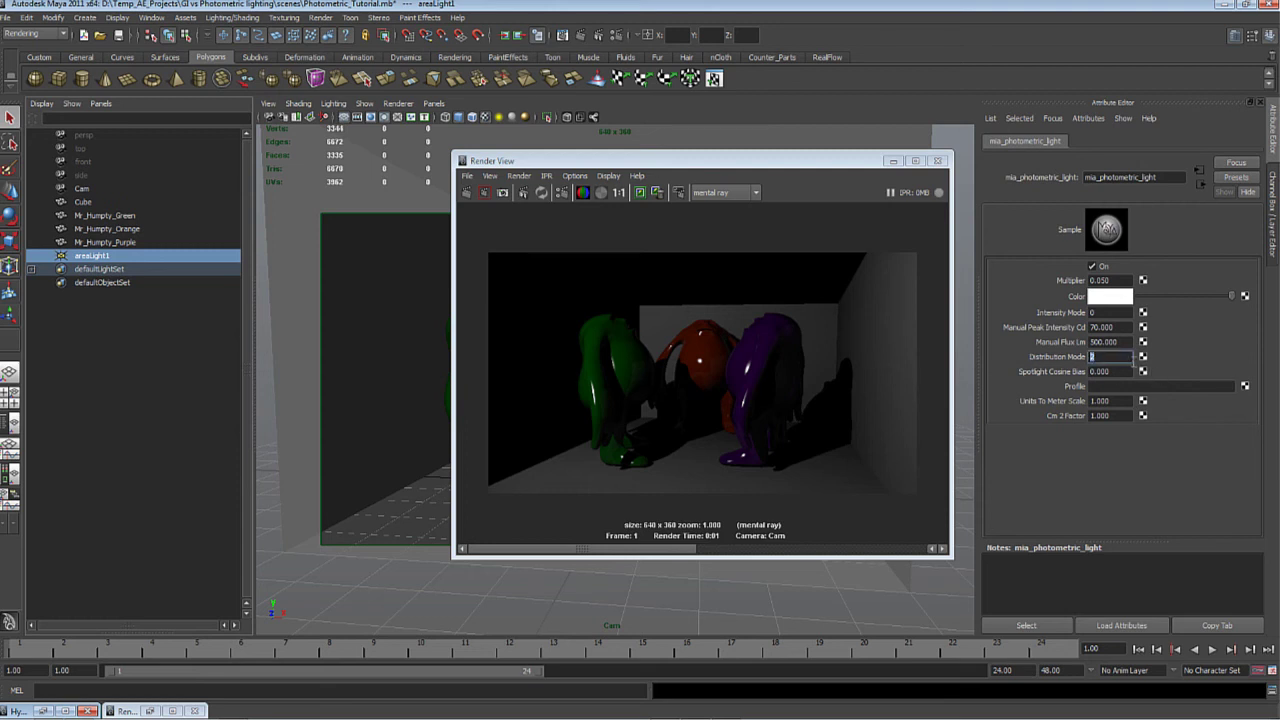
pyautogui.write('1')
pyautogui.click(1116, 280)
pyautogui.write('1')
pyautogui.press('Return')
pyautogui.click(1110, 358)
pyautogui.write('0')
pyautogui.press('Return')
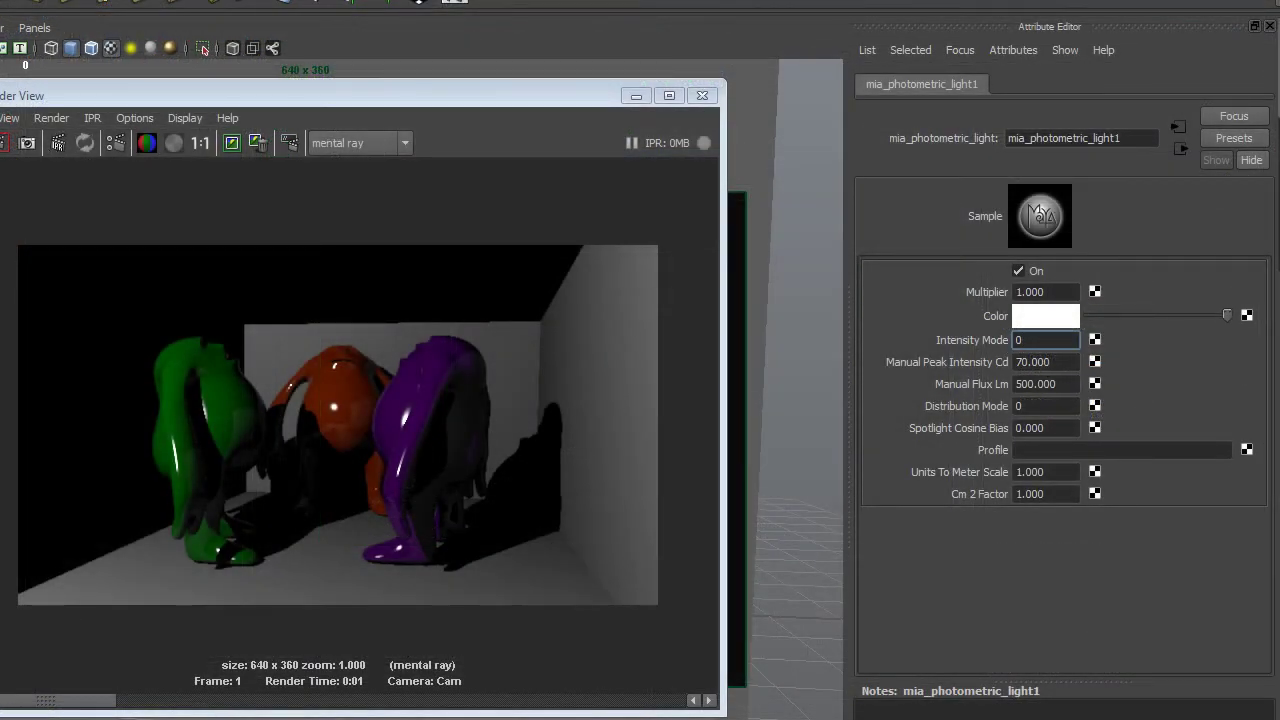
# Step: Re-render, then enable Final Gathering and add image-based lighting with an environment image
pyautogui.click(58, 143)
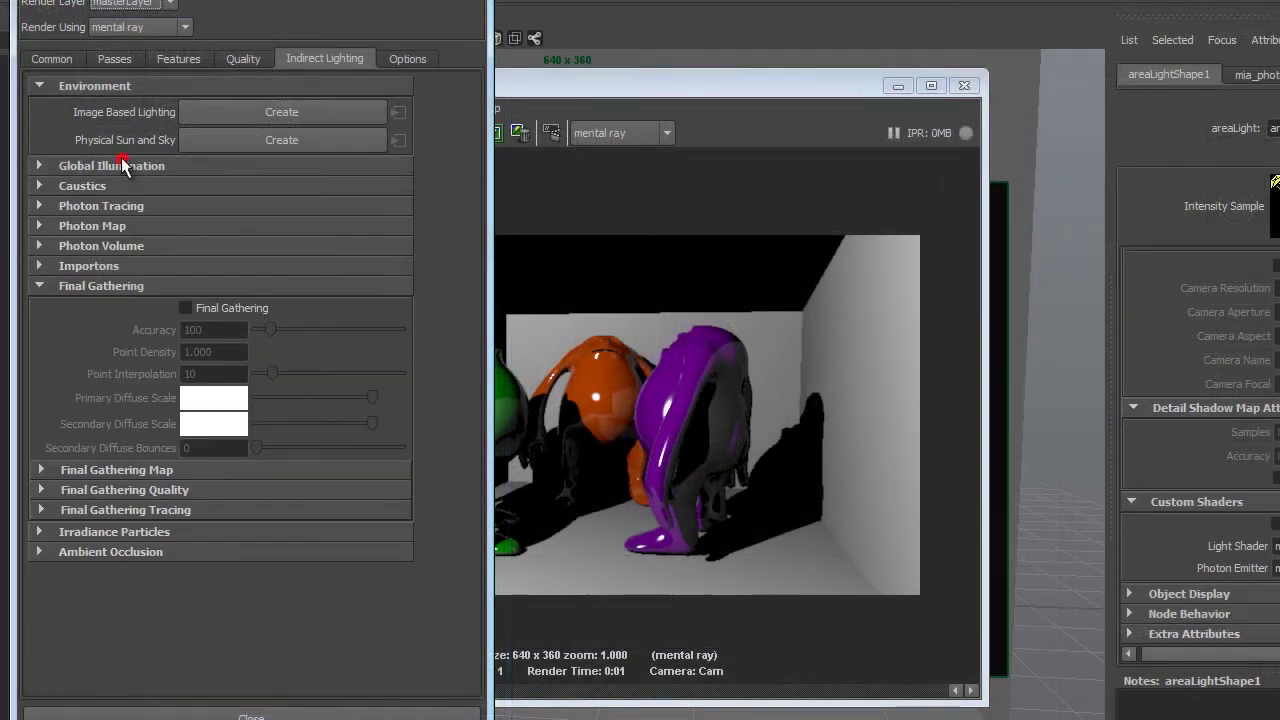
pyautogui.click(223, 309)
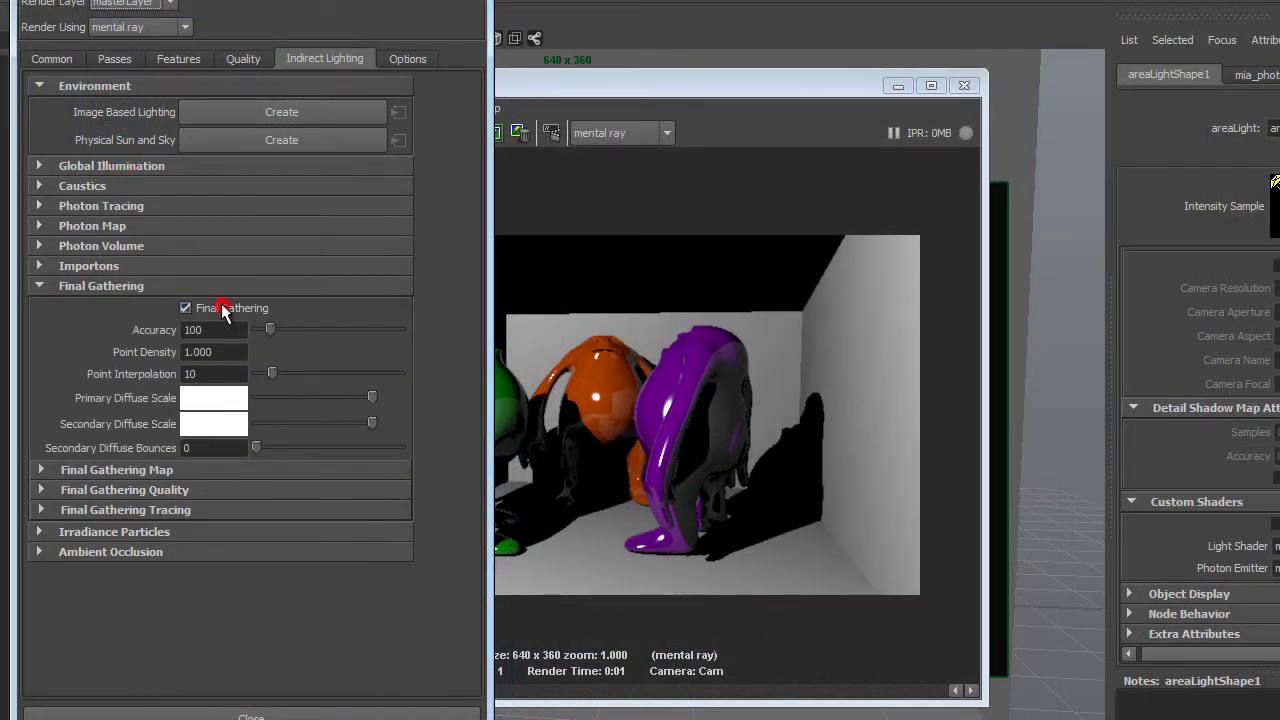
pyautogui.click(250, 111)
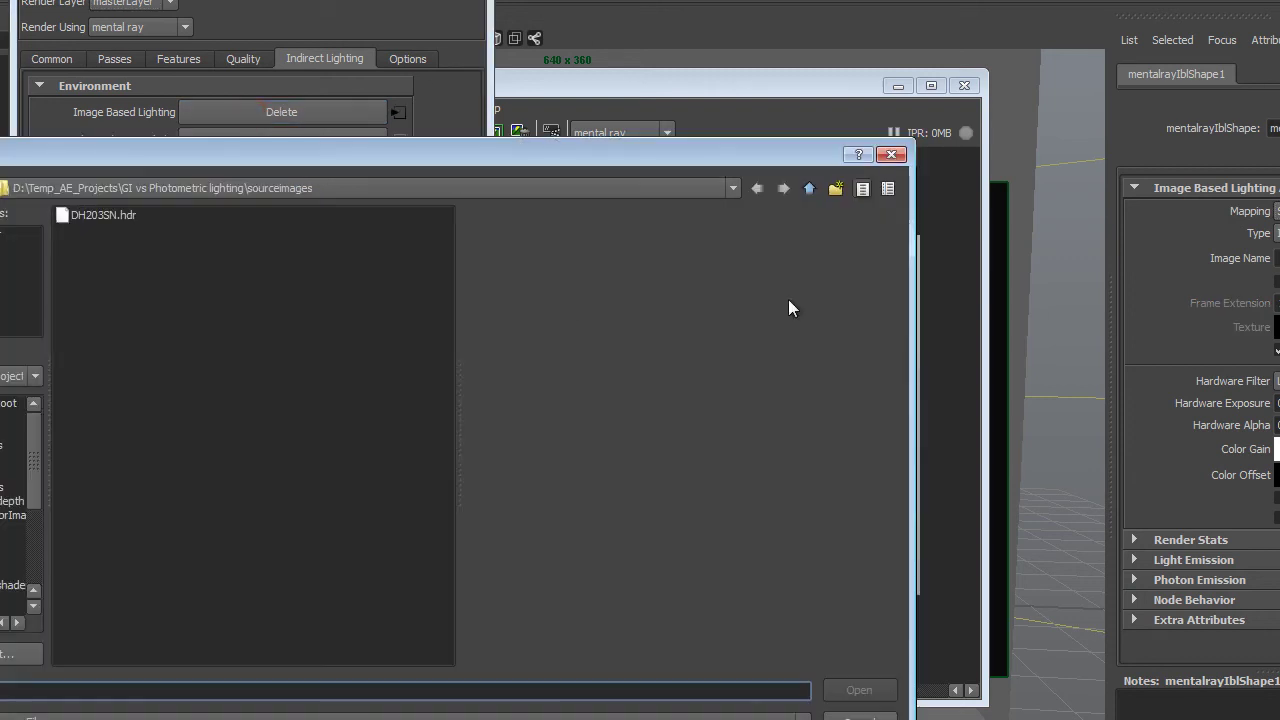
pyautogui.doubleClick(105, 134)
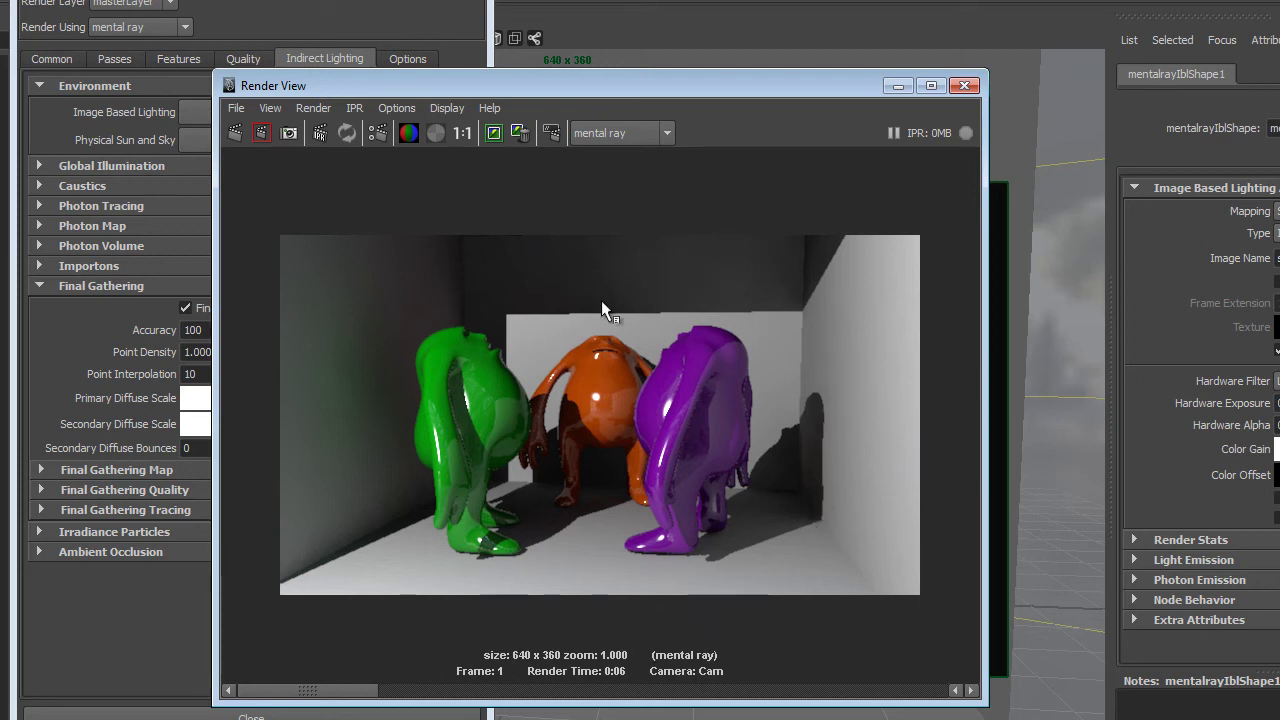
# Step: Set Final Gathering Accuracy to 500
pyautogui.click(124, 334)
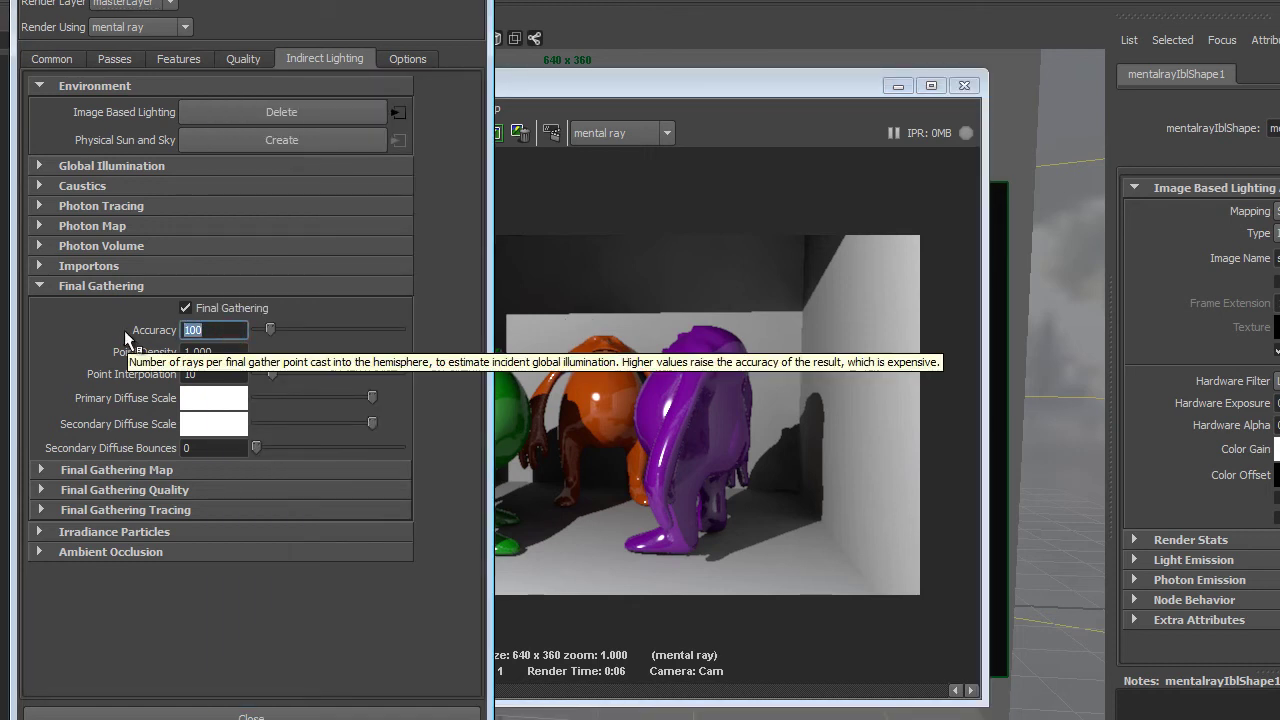
pyautogui.write('500')
pyautogui.press('Return')
# Step: Re-render the scene and compare it with the previous stored render
pyautogui.click(648, 140)
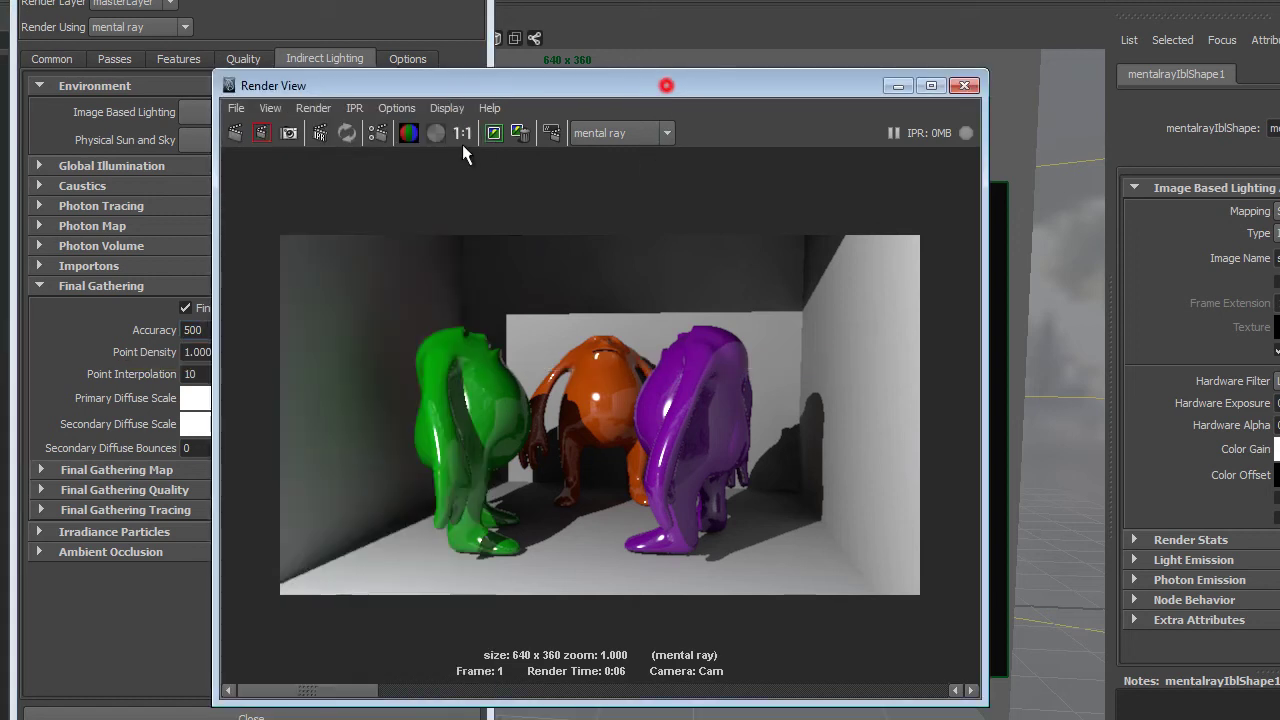
pyautogui.click(234, 133)
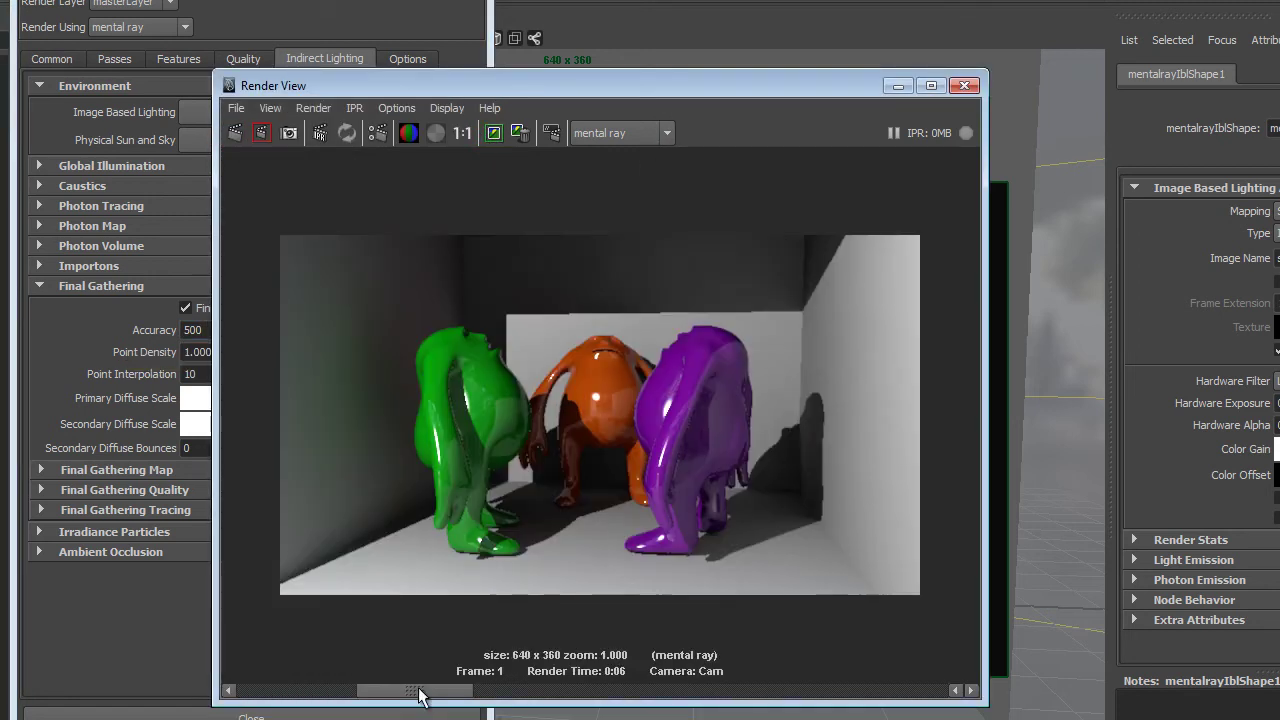
pyautogui.click(350, 692)
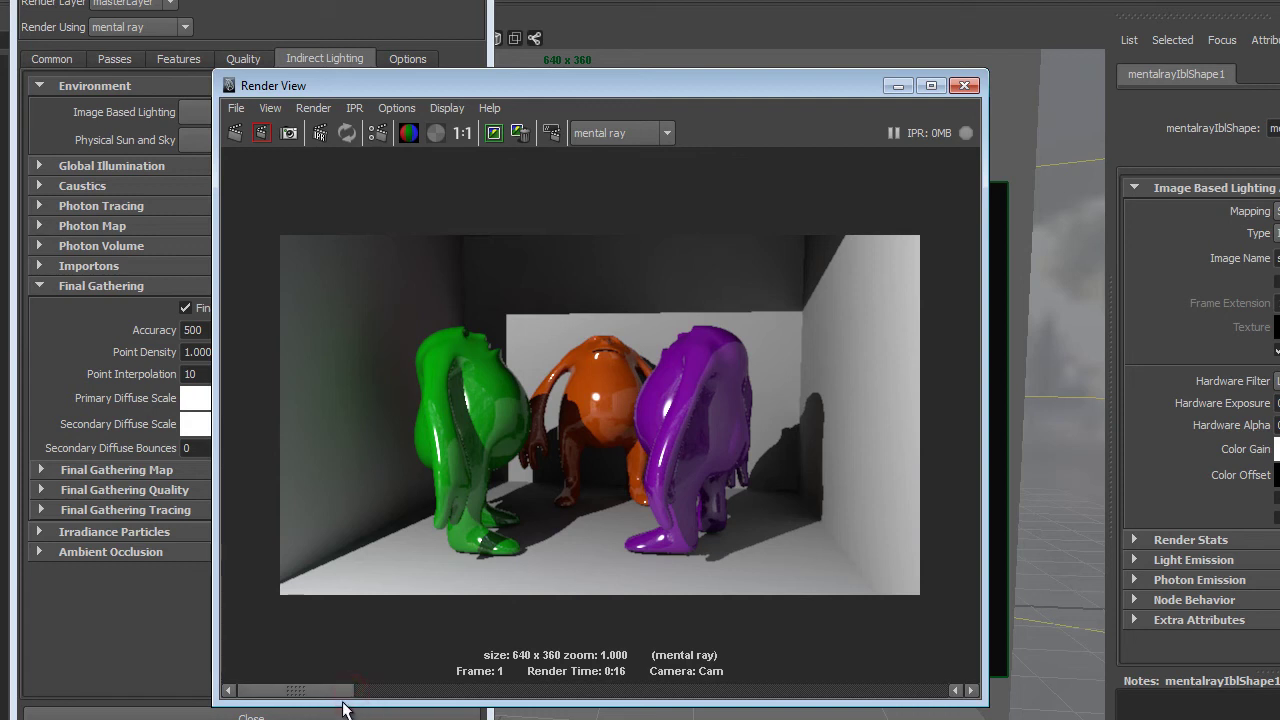
pyautogui.click(416, 691)
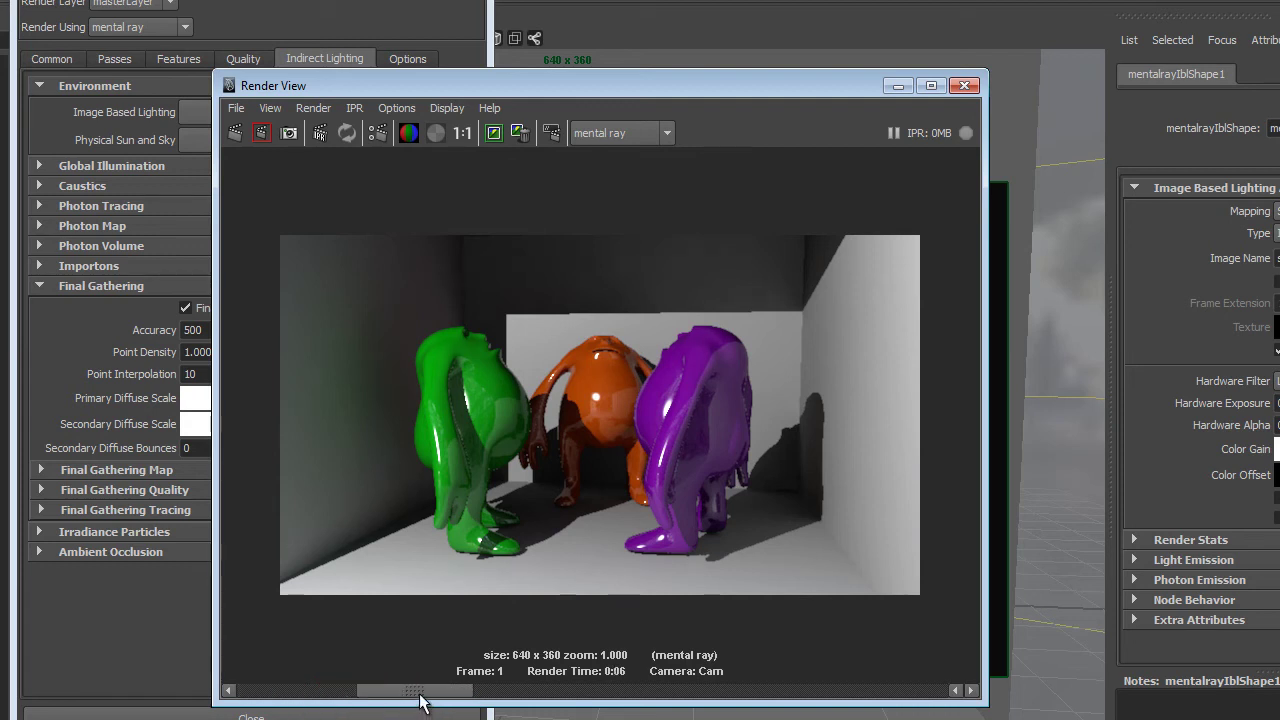
pyautogui.moveTo(416, 692); pyautogui.dragTo(386, 694)
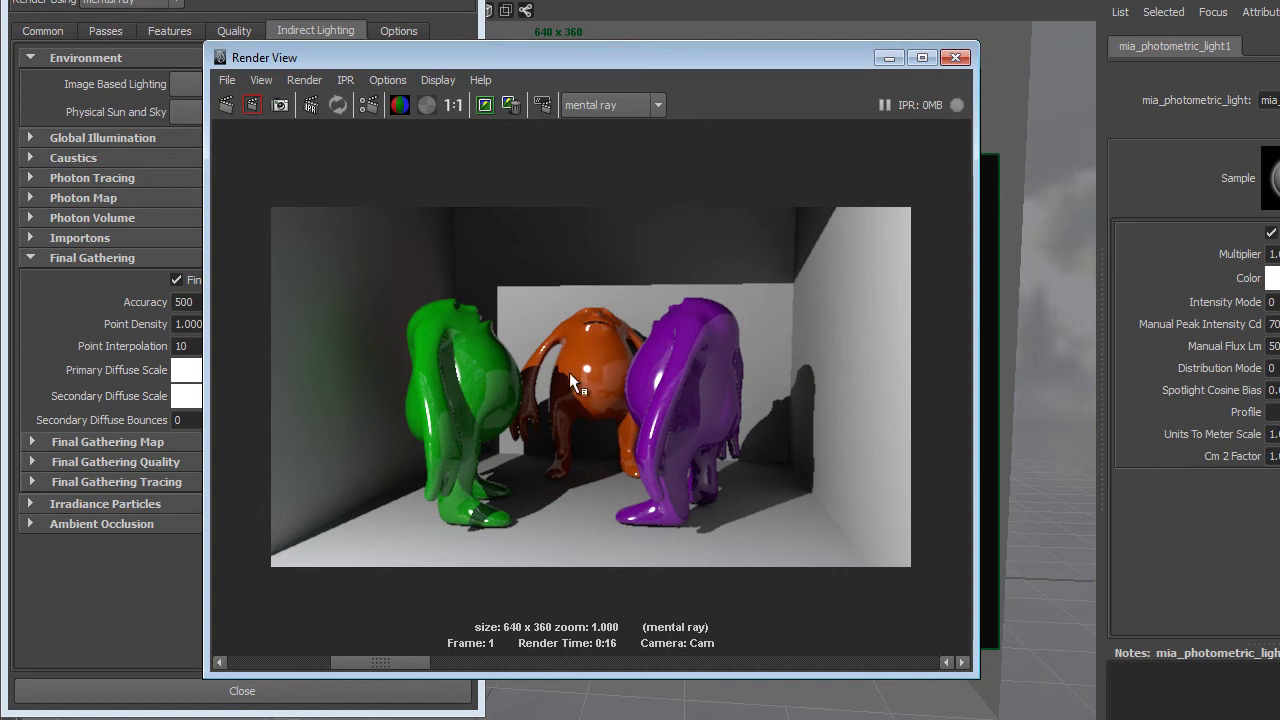
# Step: Set Final Gathering Point Density to 5
pyautogui.click(190, 324)
pyautogui.doubleClick(203, 324)
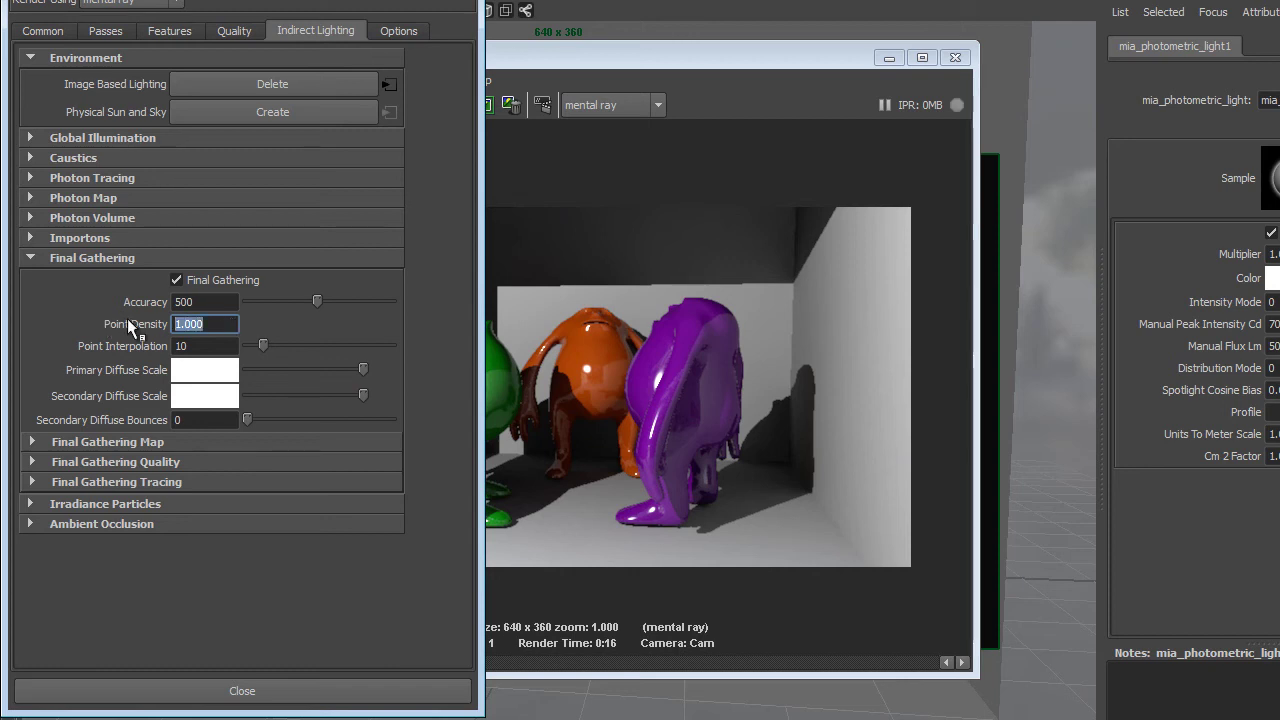
pyautogui.write('5')
pyautogui.press('Return')
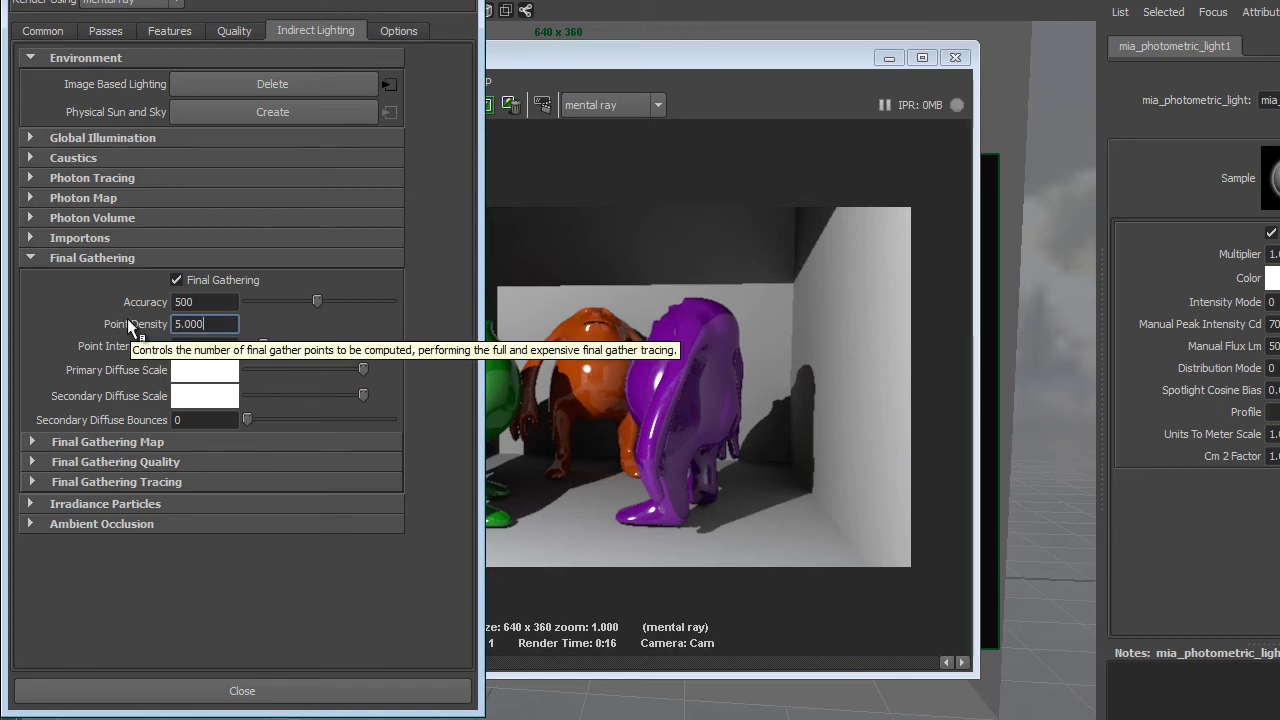
# Step: Redo the render with the higher point density, taking 0:44
pyautogui.click(602, 55)
pyautogui.click(227, 103)
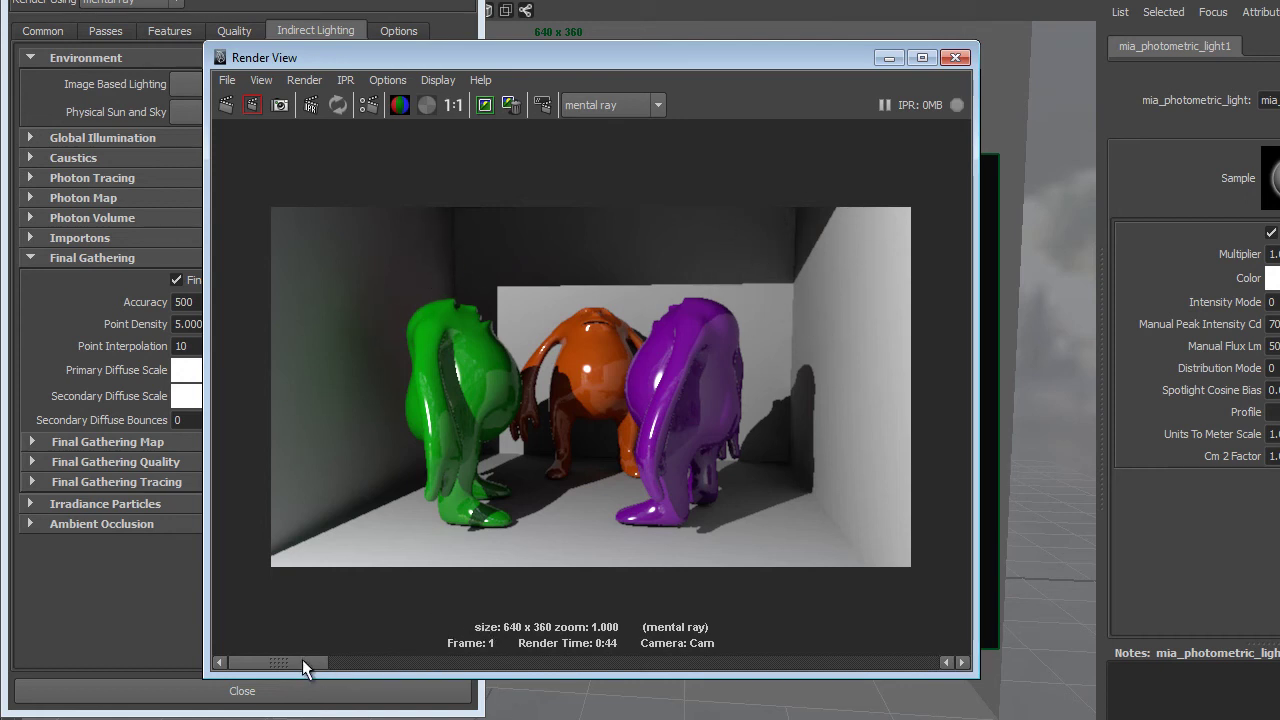
pyautogui.moveTo(302, 659)
pyautogui.mouseDown()
pyautogui.moveTo(375, 651)
pyautogui.moveTo(310, 647)
pyautogui.mouseUp()
# Step: Set Point Interpolation to 20 and Secondary Diffuse Bounces to 1
pyautogui.click(61, 332)
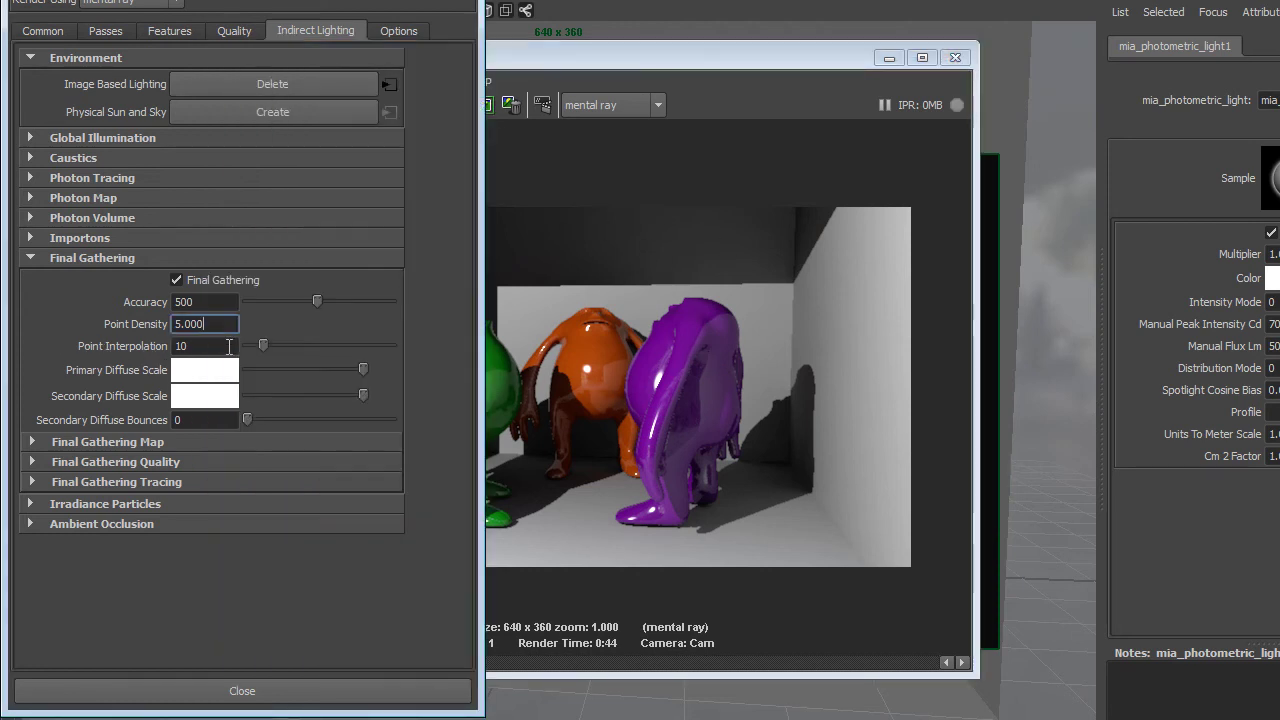
pyautogui.press('Tab')
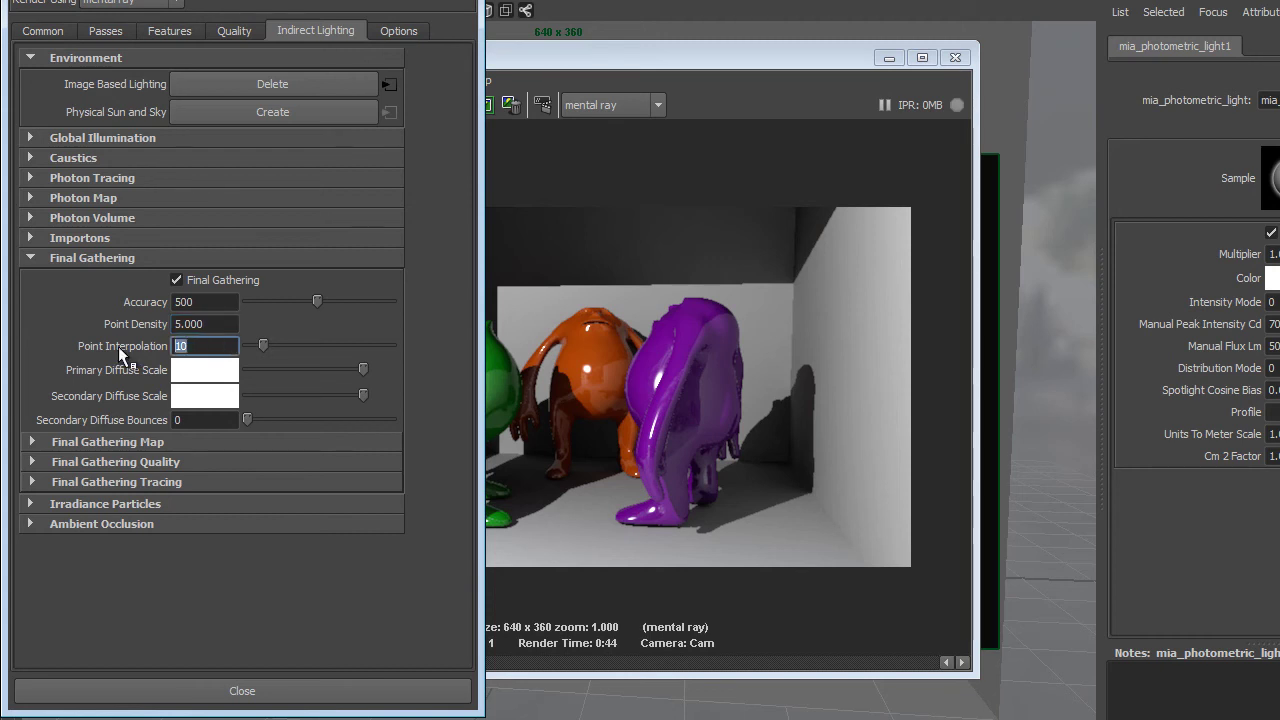
pyautogui.write('20')
pyautogui.press('Return')
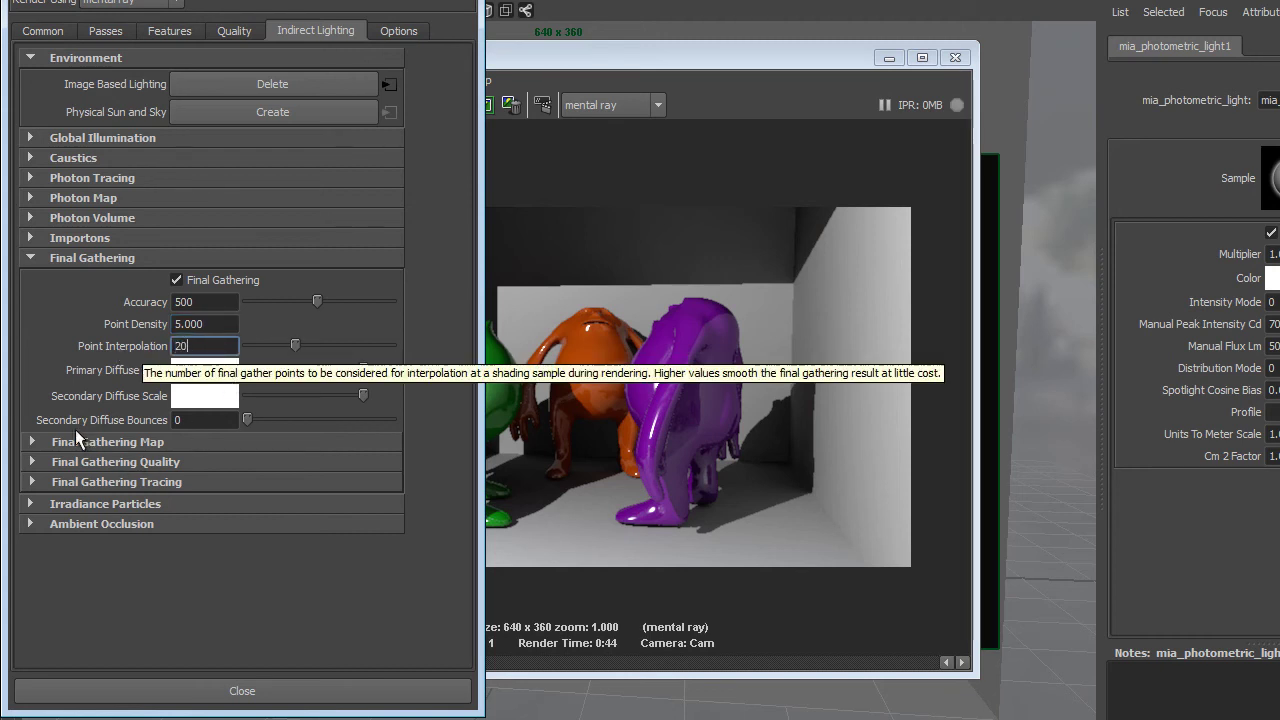
pyautogui.click(186, 424)
pyautogui.press('BackSpace')
pyautogui.write('1')
pyautogui.press('Return')
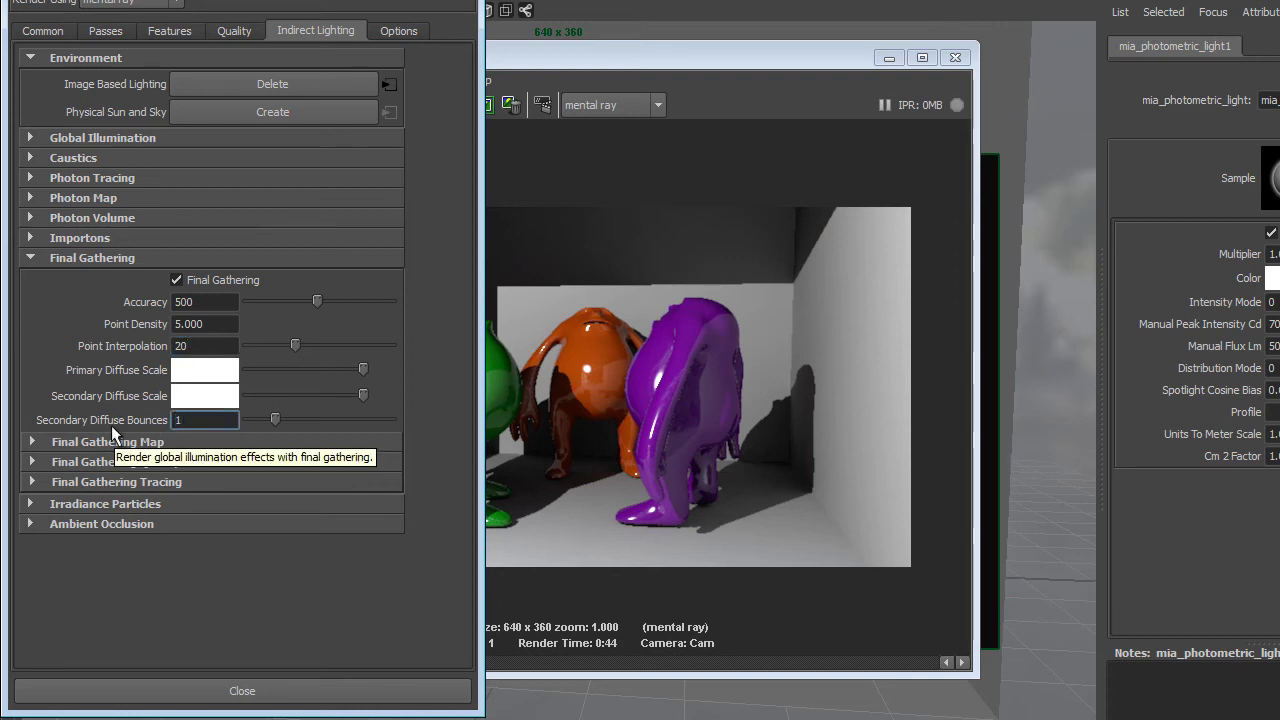
# Step: Re-render the scene and compare it with the stored 0:16 render
pyautogui.click(220, 106)
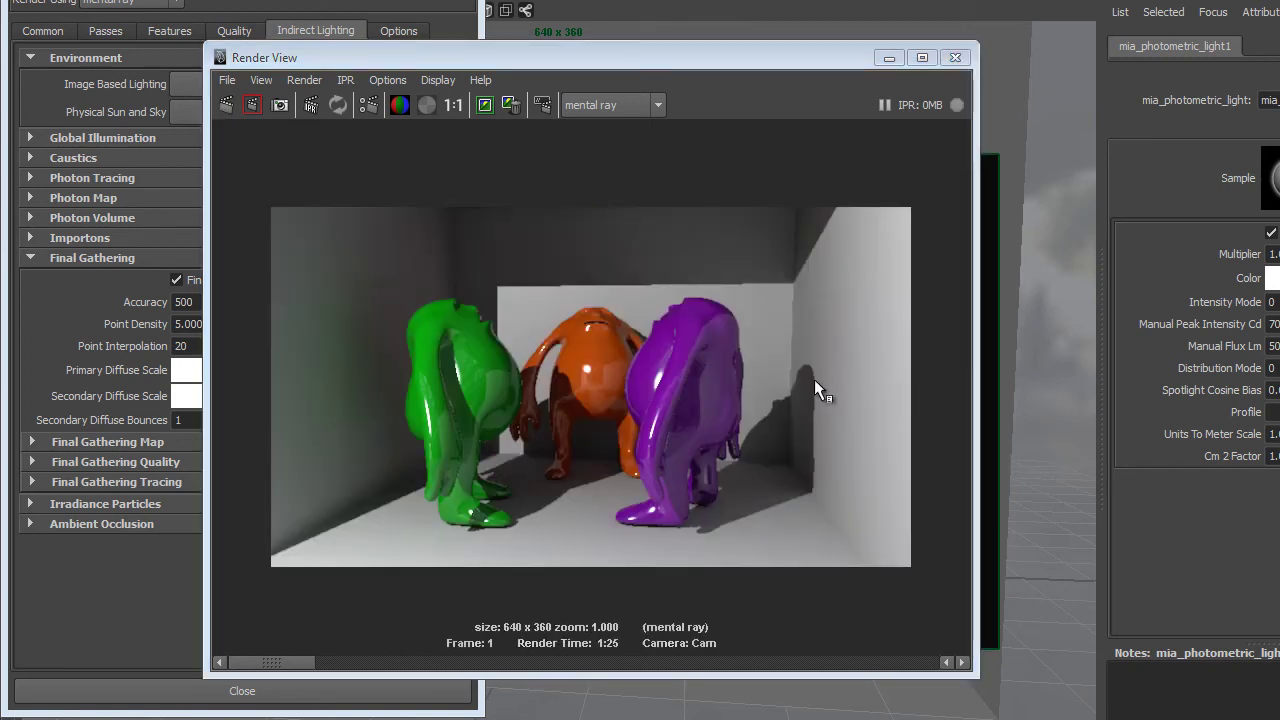
pyautogui.click(300, 662)
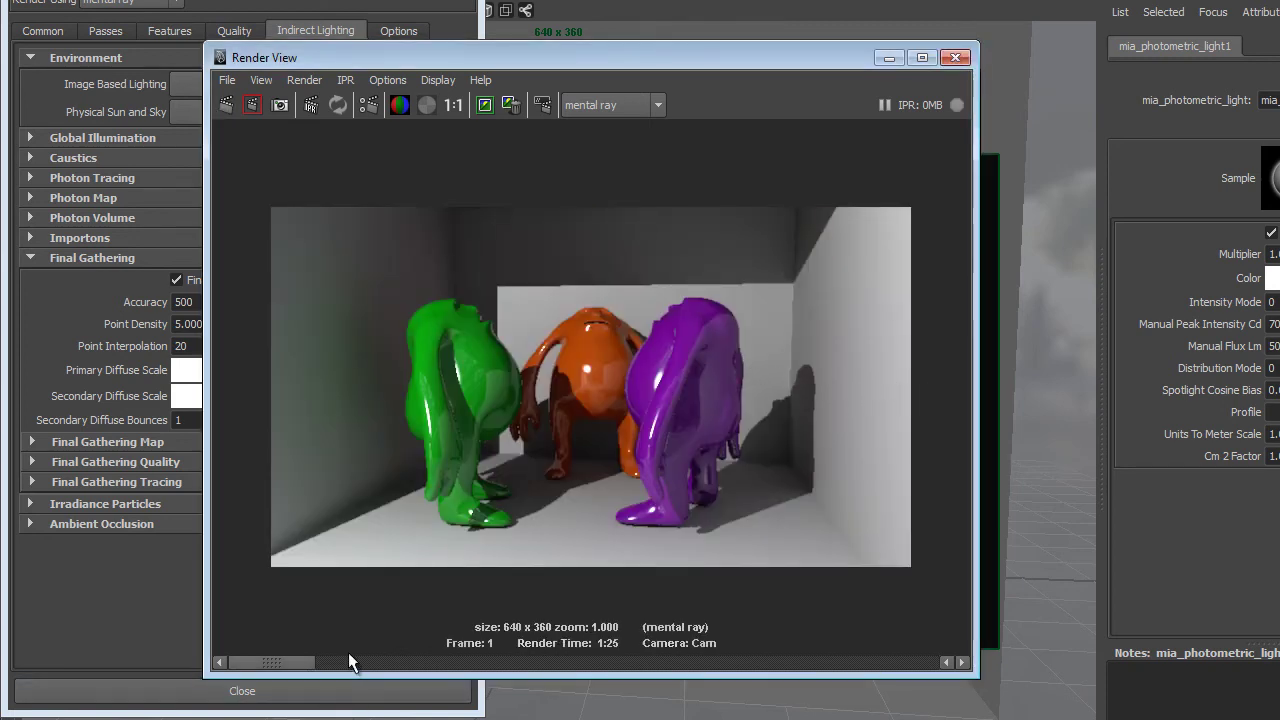
pyautogui.moveTo(348, 655); pyautogui.dragTo(320, 662)
pyautogui.moveTo(299, 659)
pyautogui.mouseDown()
pyautogui.moveTo(346, 664)
pyautogui.moveTo(308, 667)
pyautogui.mouseUp()
pyautogui.moveTo(299, 663)
pyautogui.mouseDown()
pyautogui.moveTo(371, 668)
pyautogui.moveTo(297, 668)
pyautogui.moveTo(392, 648)
pyautogui.moveTo(295, 649)
pyautogui.mouseUp()
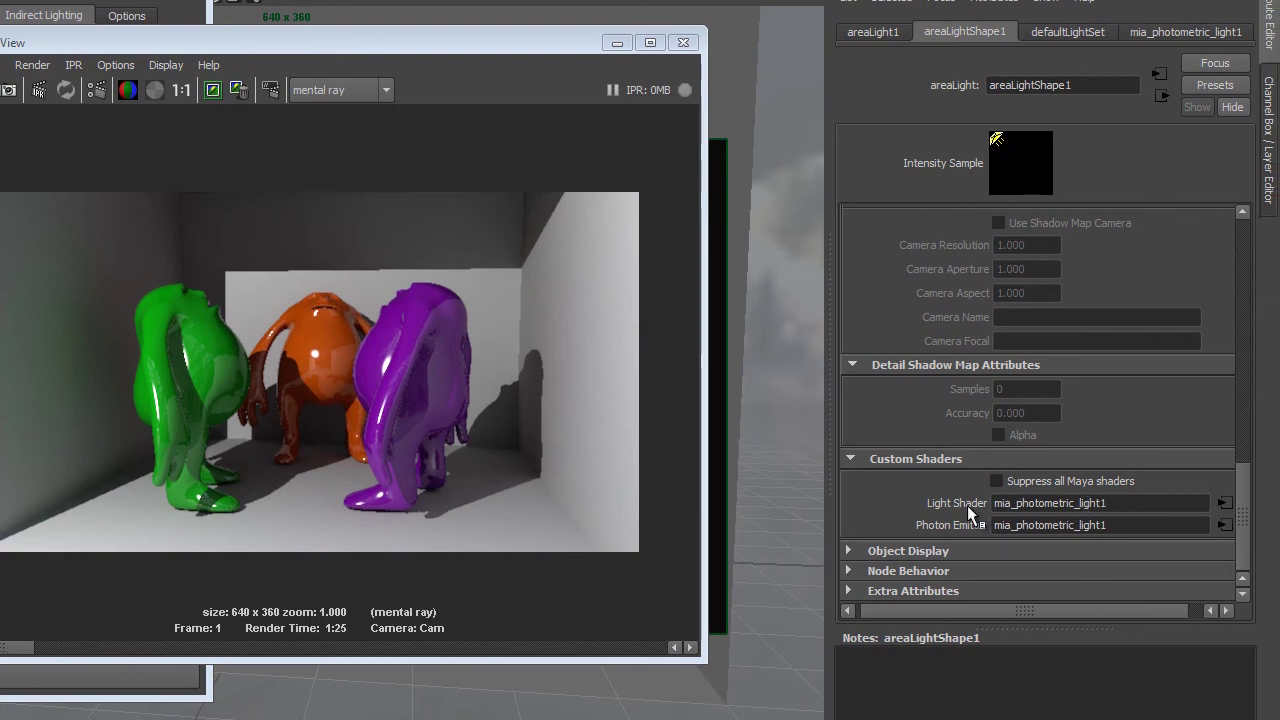
# Step: Break the area light's Light Shader and Photon Emitter connections, then compare stored renders
pyautogui.rightClick(967, 505)
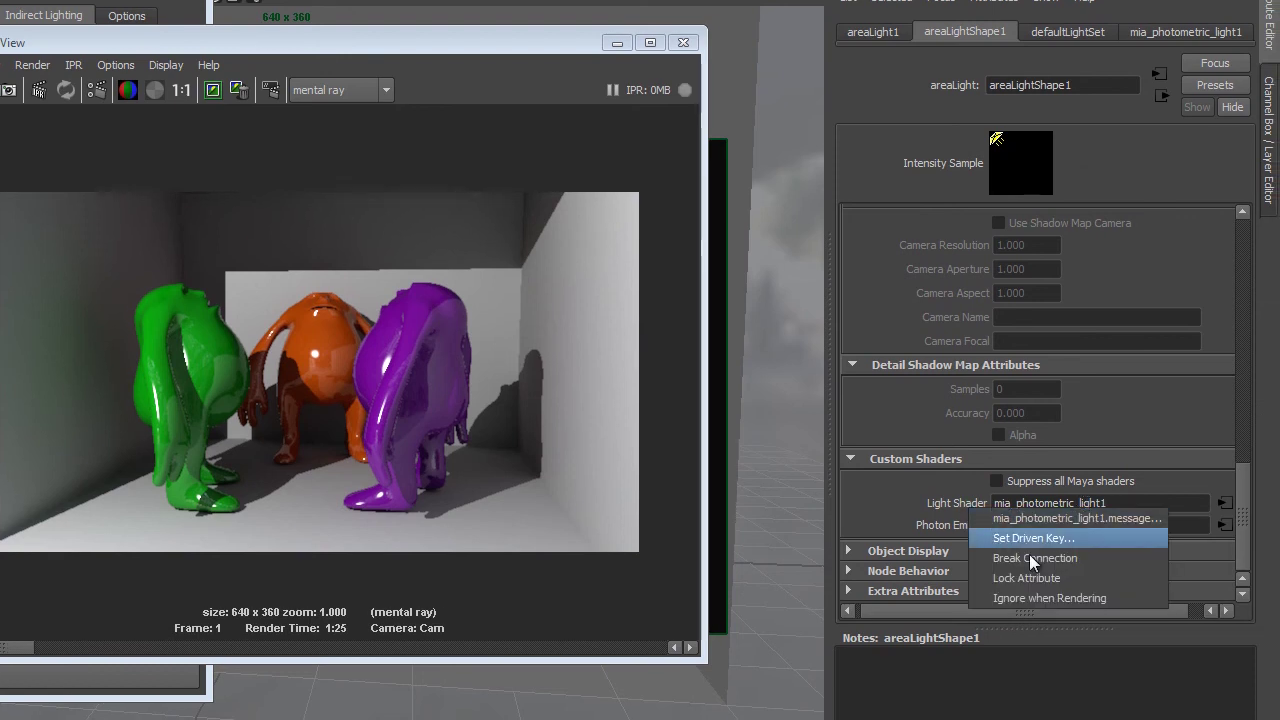
pyautogui.click(1044, 551)
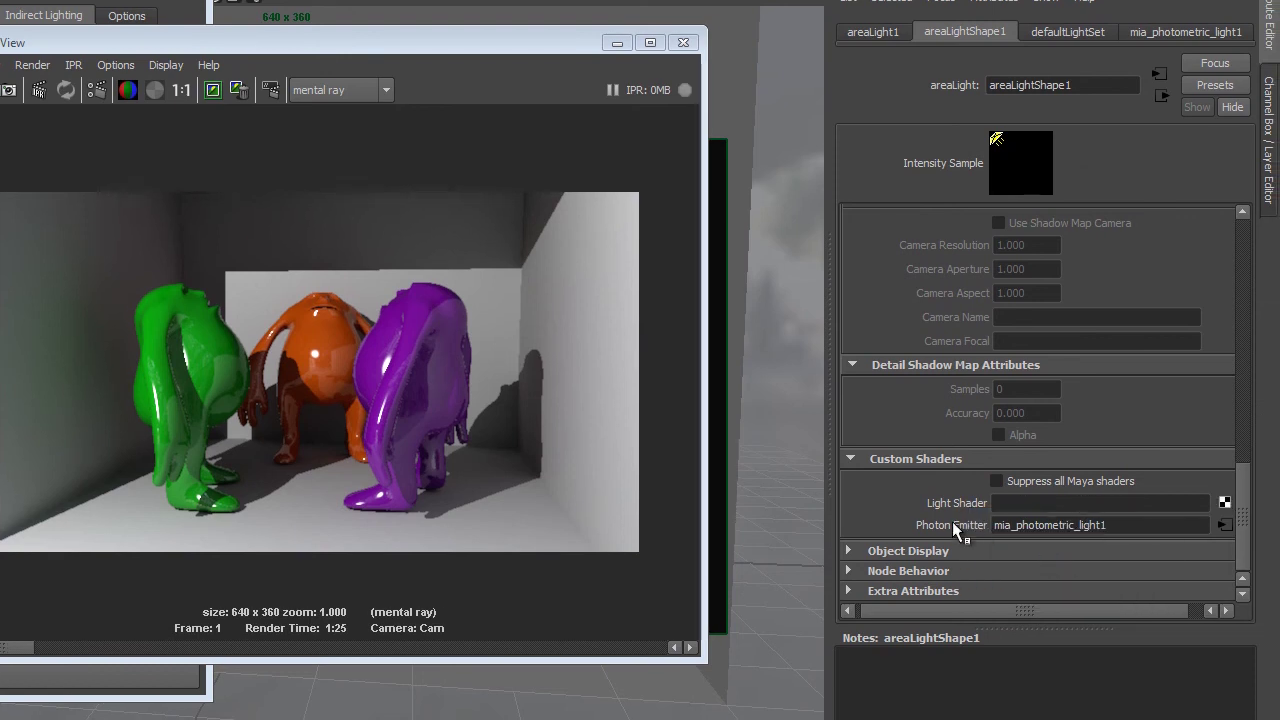
pyautogui.rightClick(952, 521)
pyautogui.click(1025, 573)
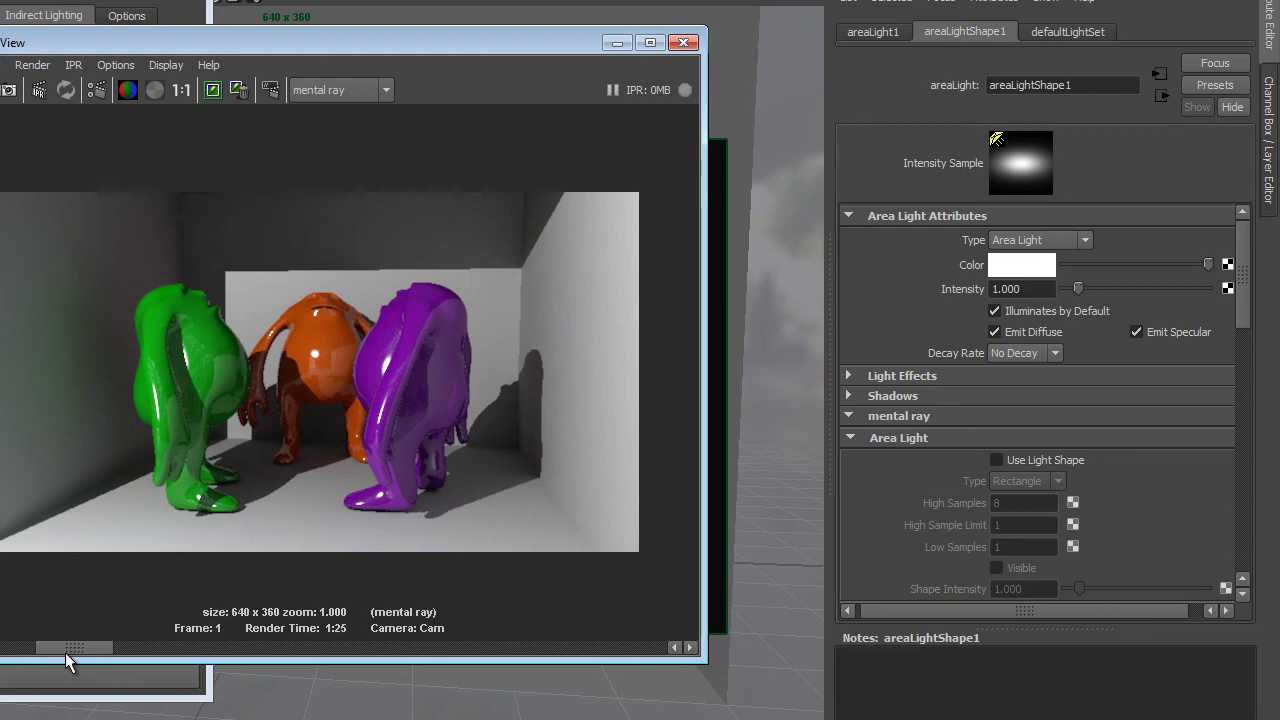
pyautogui.moveTo(65, 652); pyautogui.dragTo(10, 668)
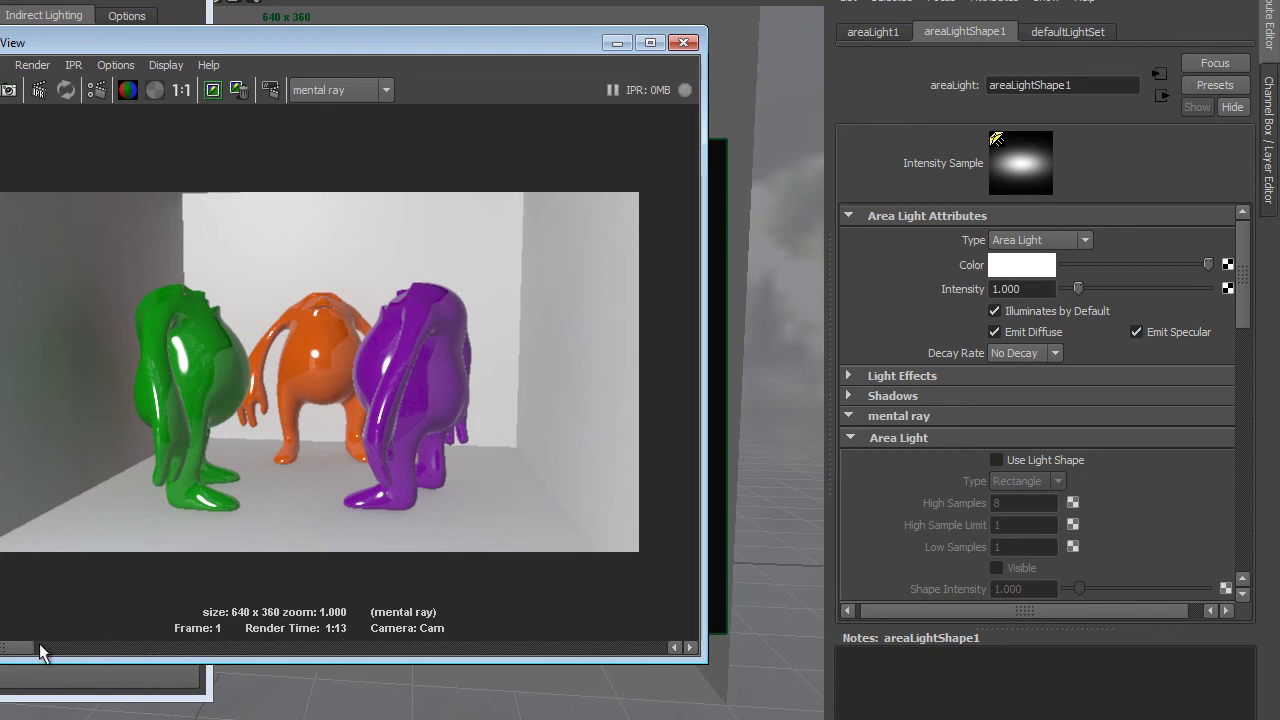
pyautogui.moveTo(43, 652); pyautogui.dragTo(70, 651)
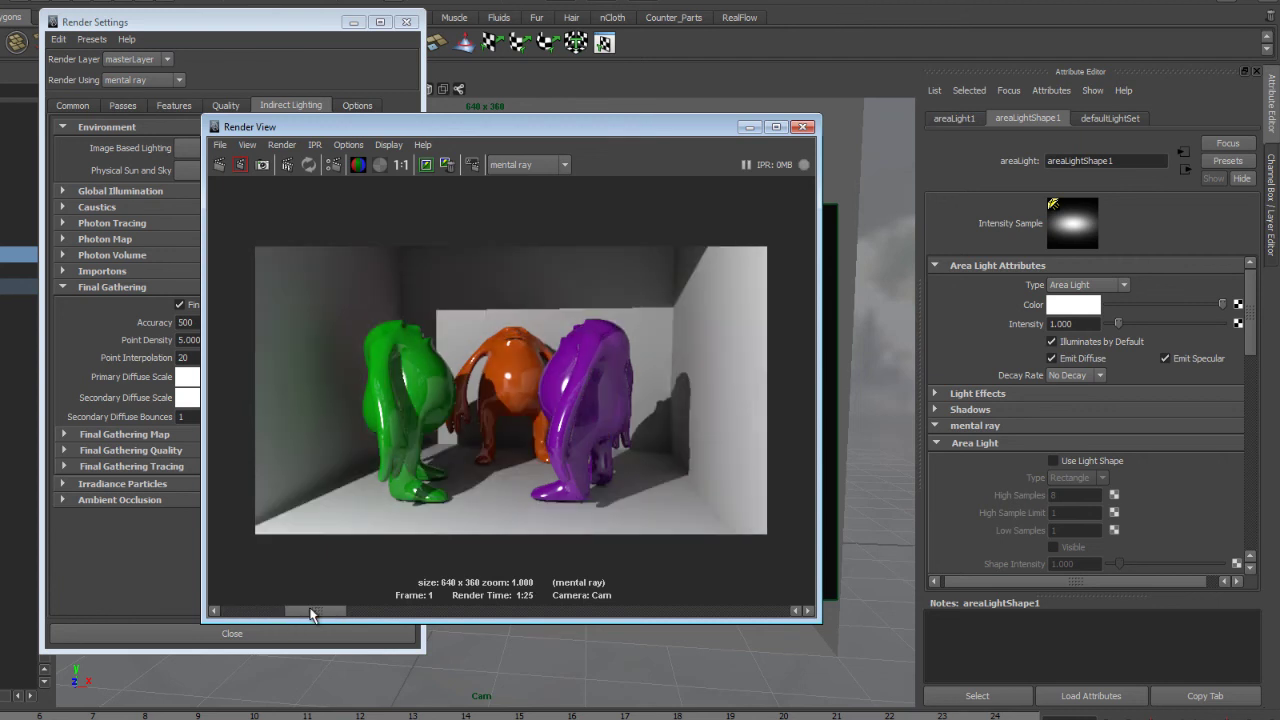
# Step: Set the area light's Intensity to 0
pyautogui.moveTo(310, 613); pyautogui.dragTo(252, 612)
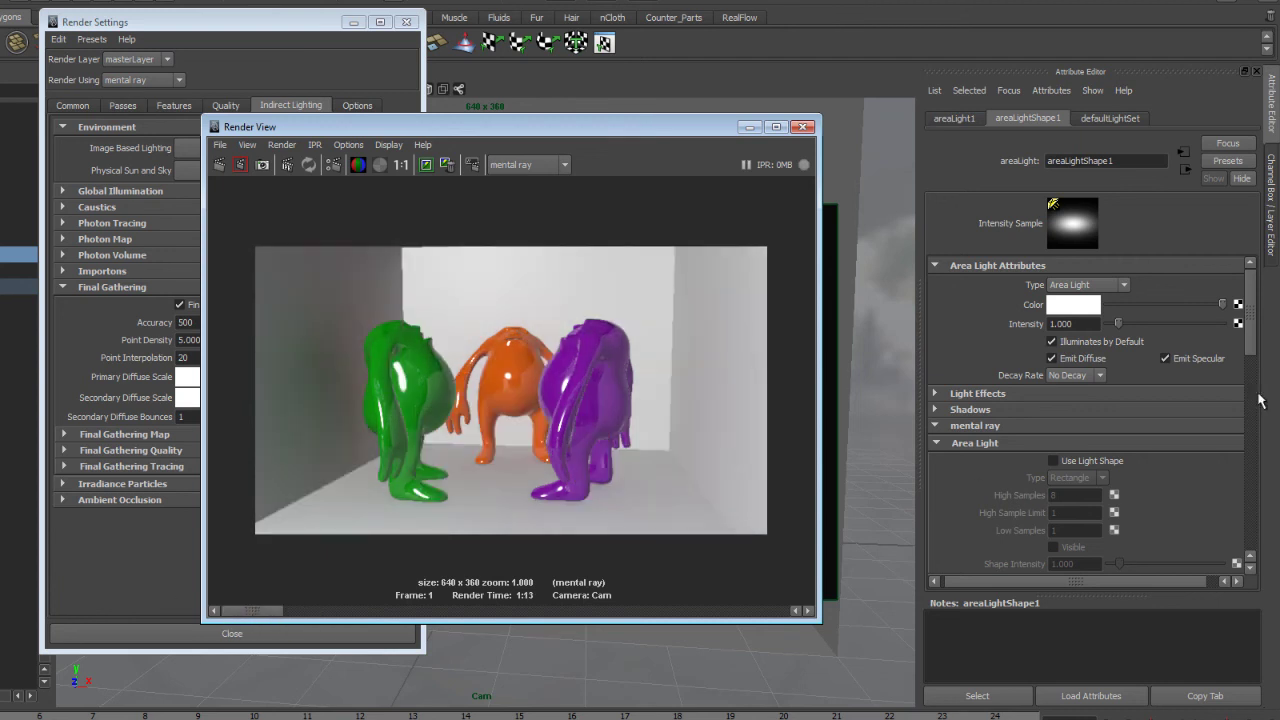
pyautogui.doubleClick(1085, 324)
pyautogui.write('0')
pyautogui.press('Return')
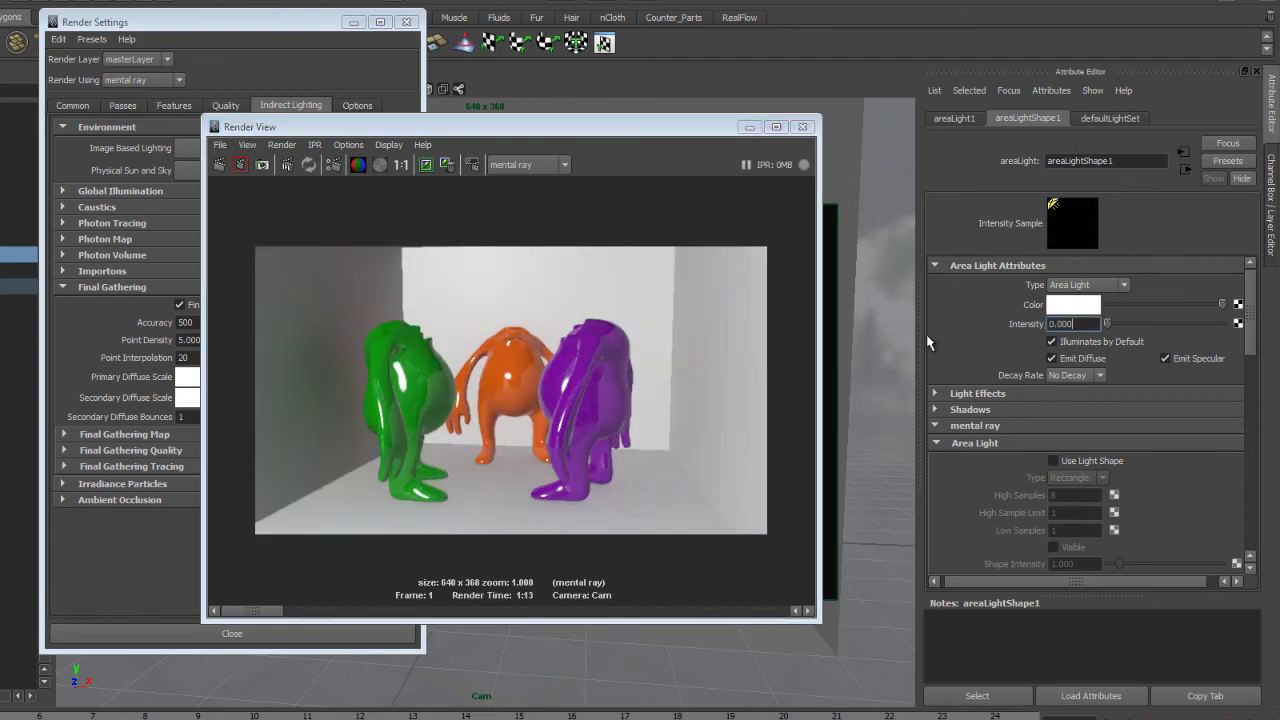
# Step: Reconnect mia_photometric_light1 from Hypershade Utilities as Light Shader and Photon Emitter
pyautogui.scroll(-10, 1232, 532)
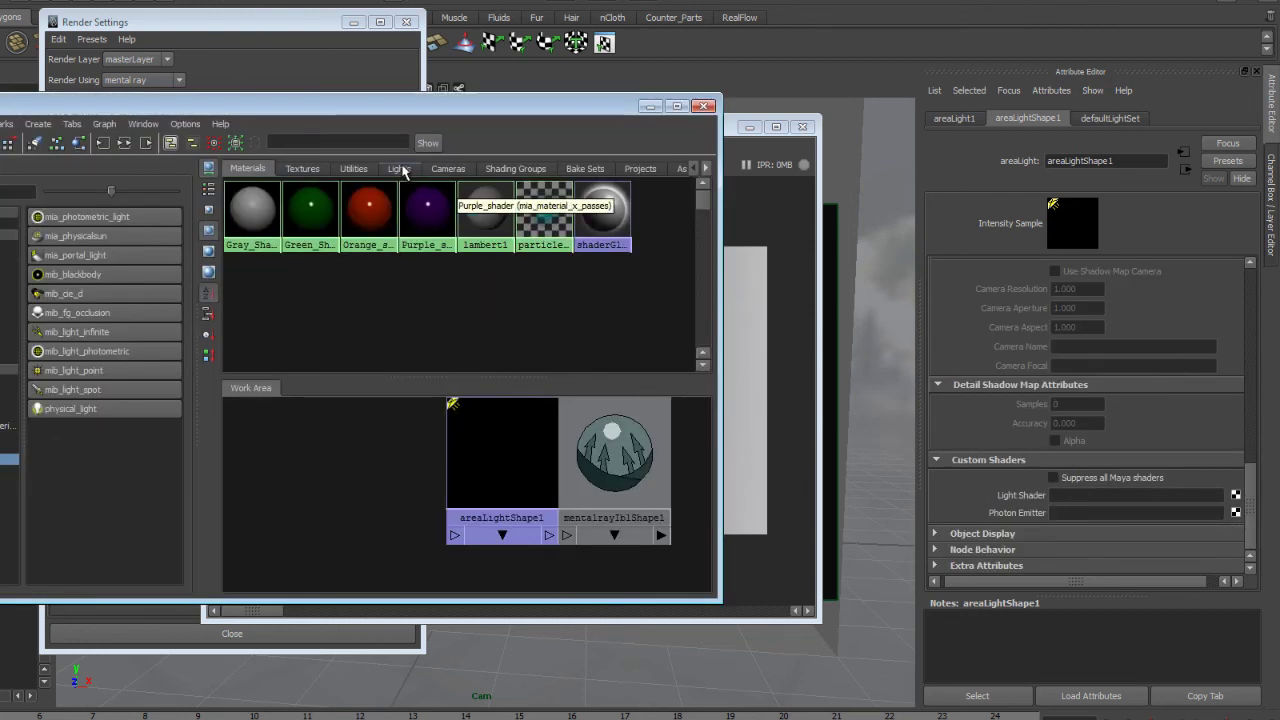
pyautogui.click(355, 169)
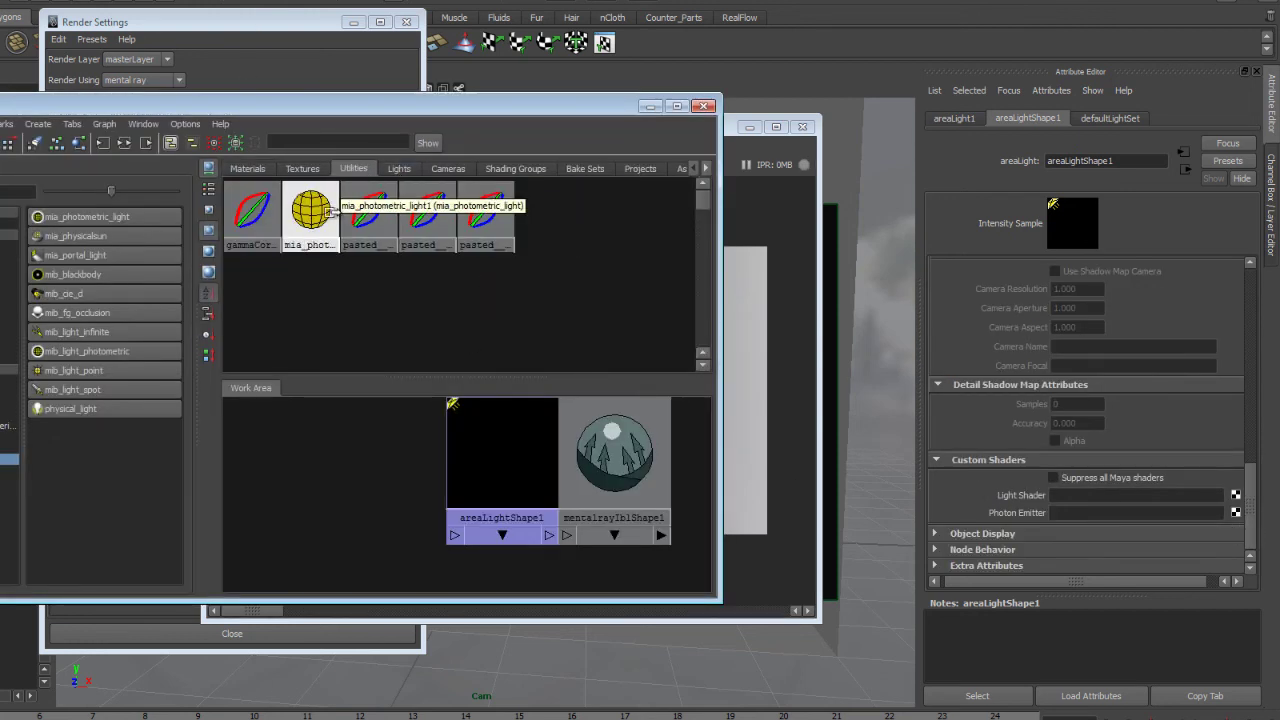
pyautogui.moveTo(323, 192); pyautogui.dragTo(1031, 500, button='middle')
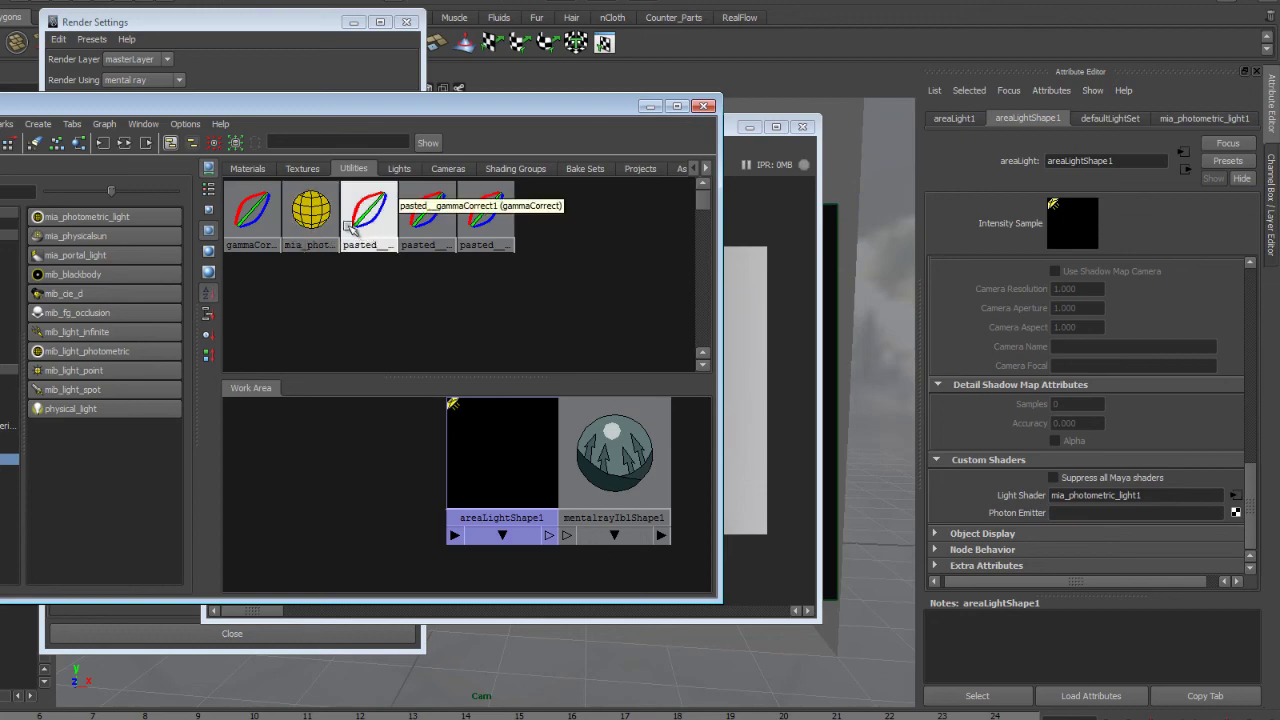
pyautogui.moveTo(311, 212); pyautogui.dragTo(1040, 512, button='middle')
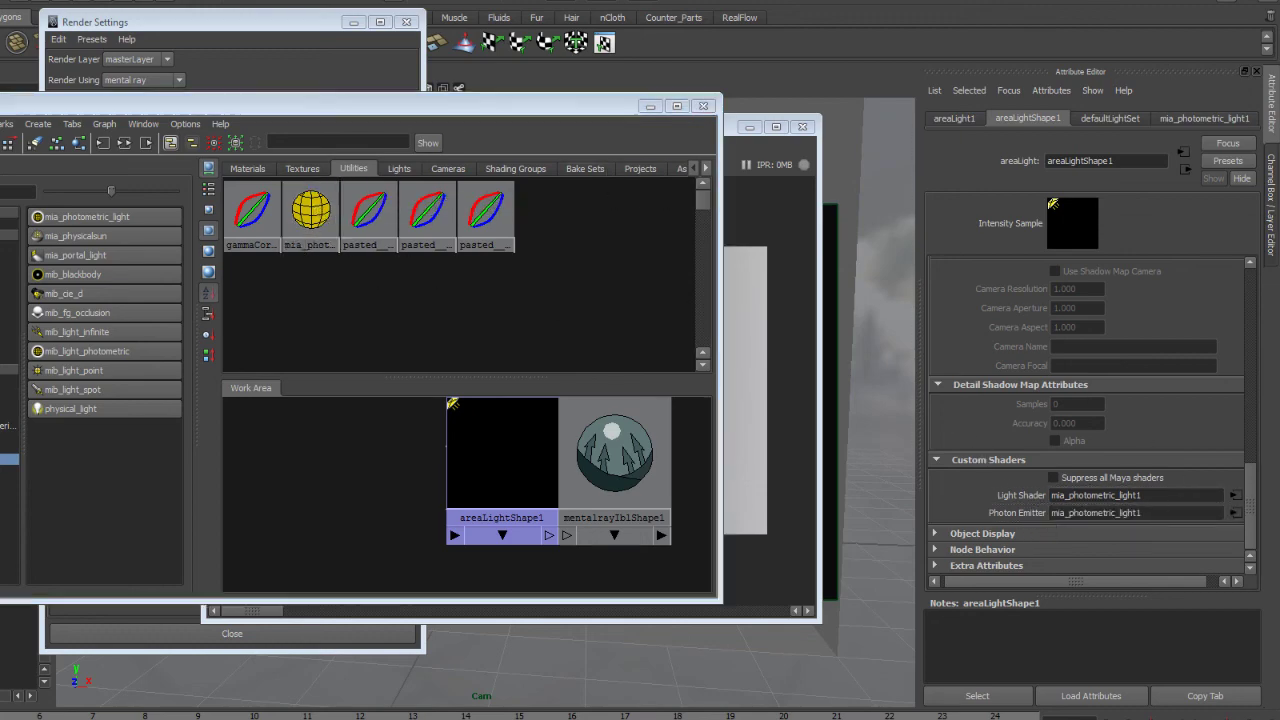
# Step: Set final gather tracing Reflections 5, Refractions 5 and Max Trace Depth 10
pyautogui.click(252, 213)
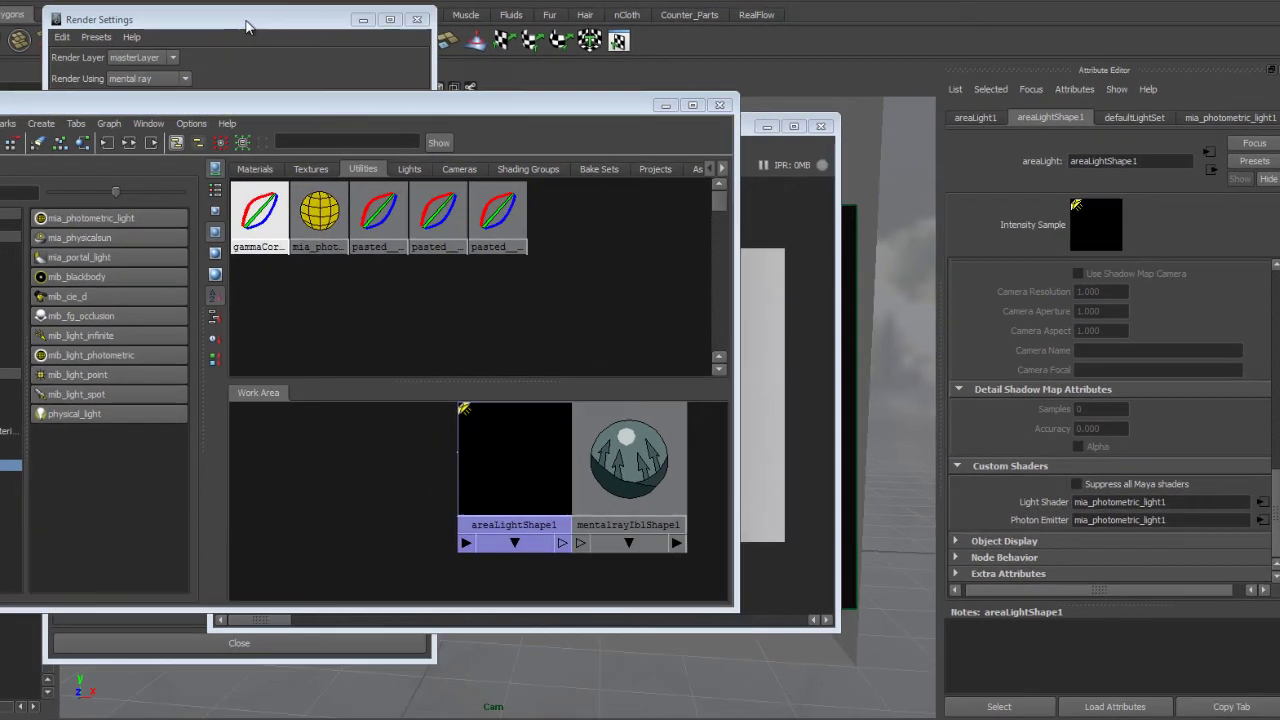
pyautogui.click(247, 27)
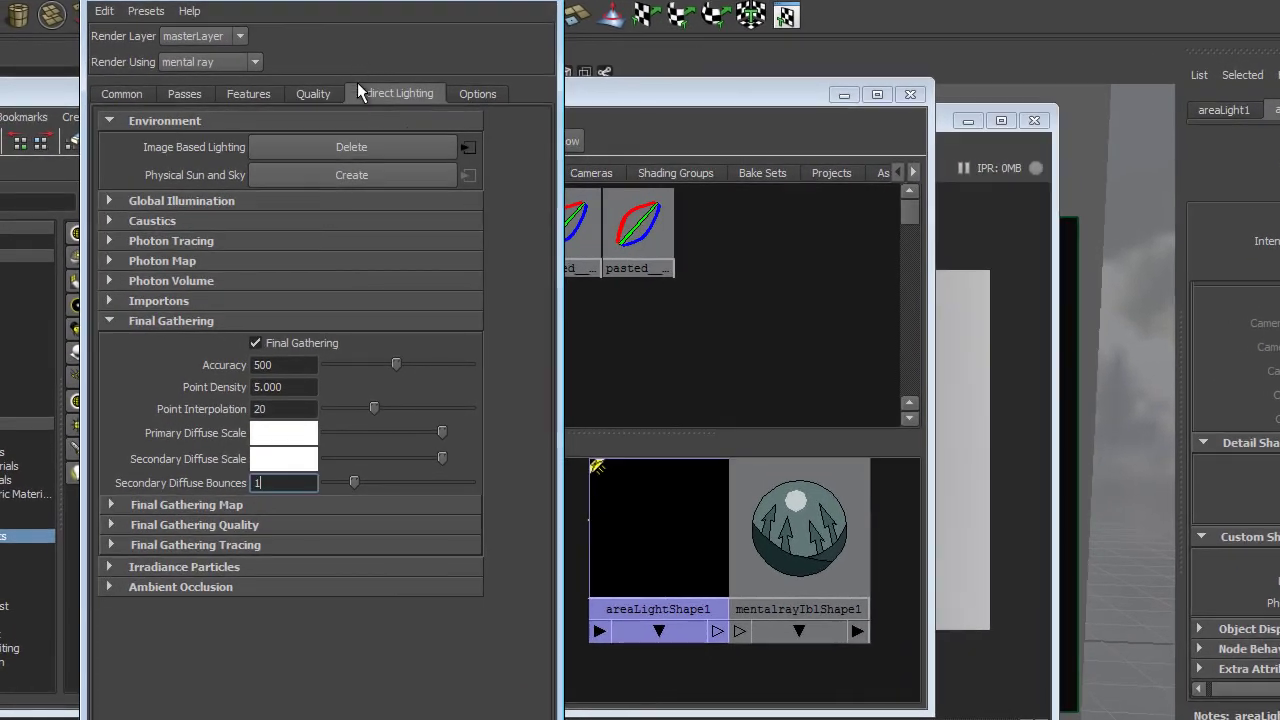
pyautogui.click(236, 550)
pyautogui.press('Tab')
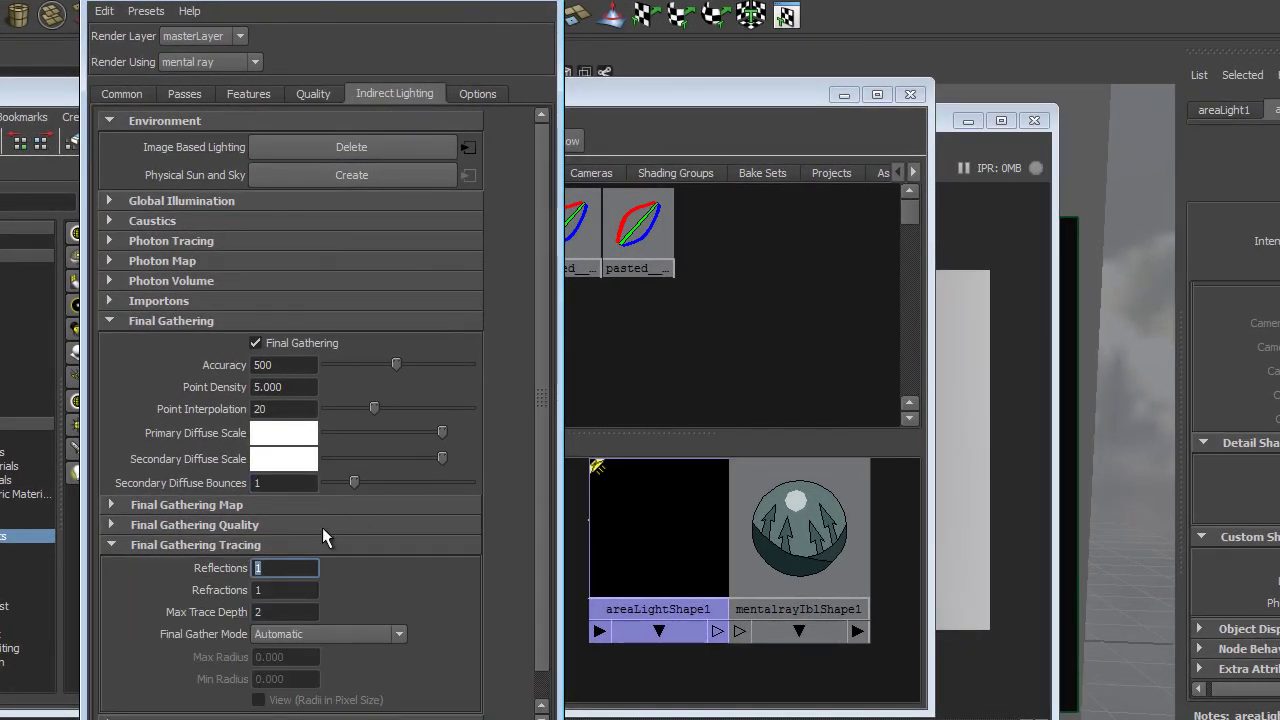
pyautogui.write('5')
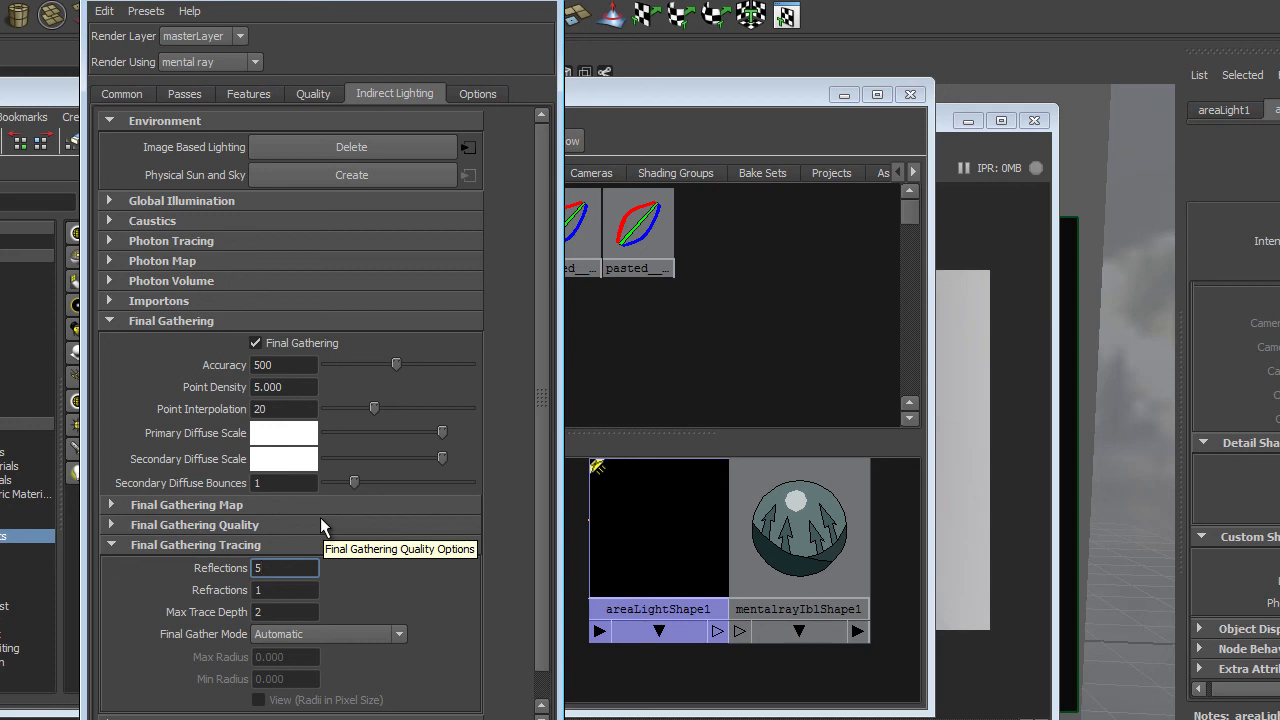
pyautogui.press('Tab')
pyautogui.write('5')
pyautogui.press('Tab')
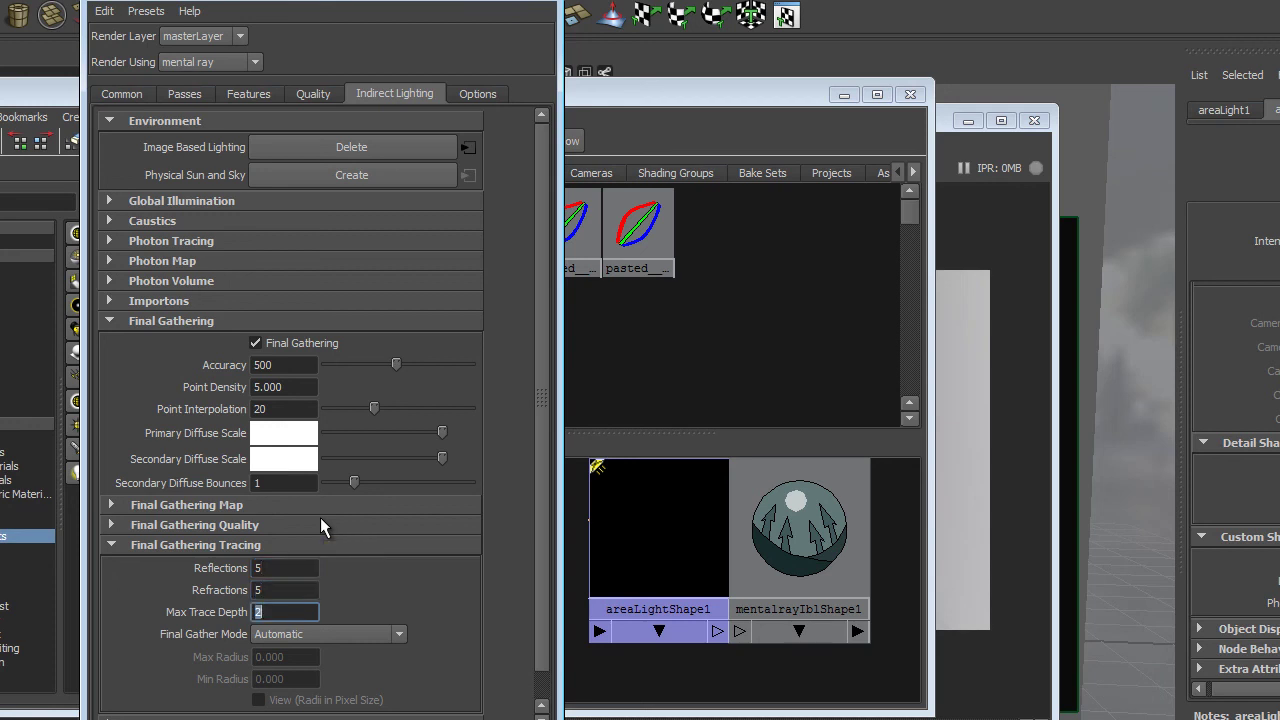
pyautogui.write('10')
pyautogui.click(314, 93)
# Step: Set raytracing Reflections 5, Refractions 5, Max Trace Depth 10, Shadows 4, both Blur Limits 2
pyautogui.scroll(-3, 210, 595)
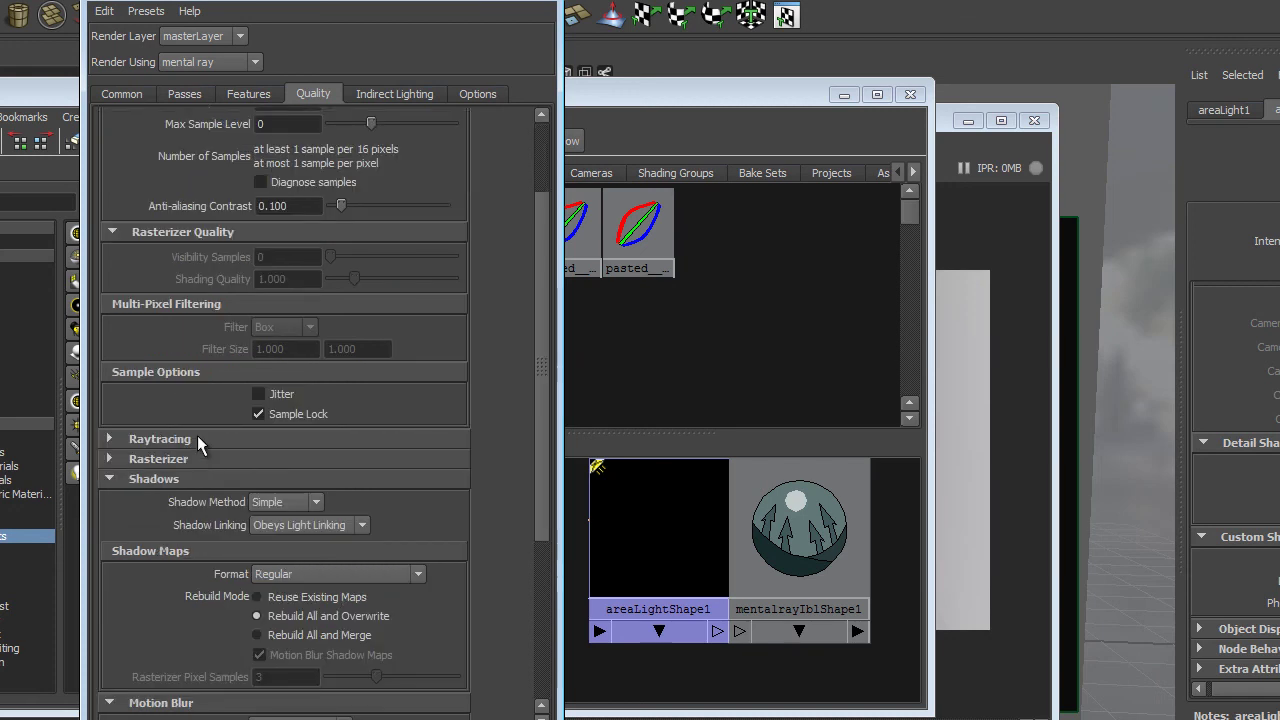
pyautogui.click(197, 438)
pyautogui.write('5')
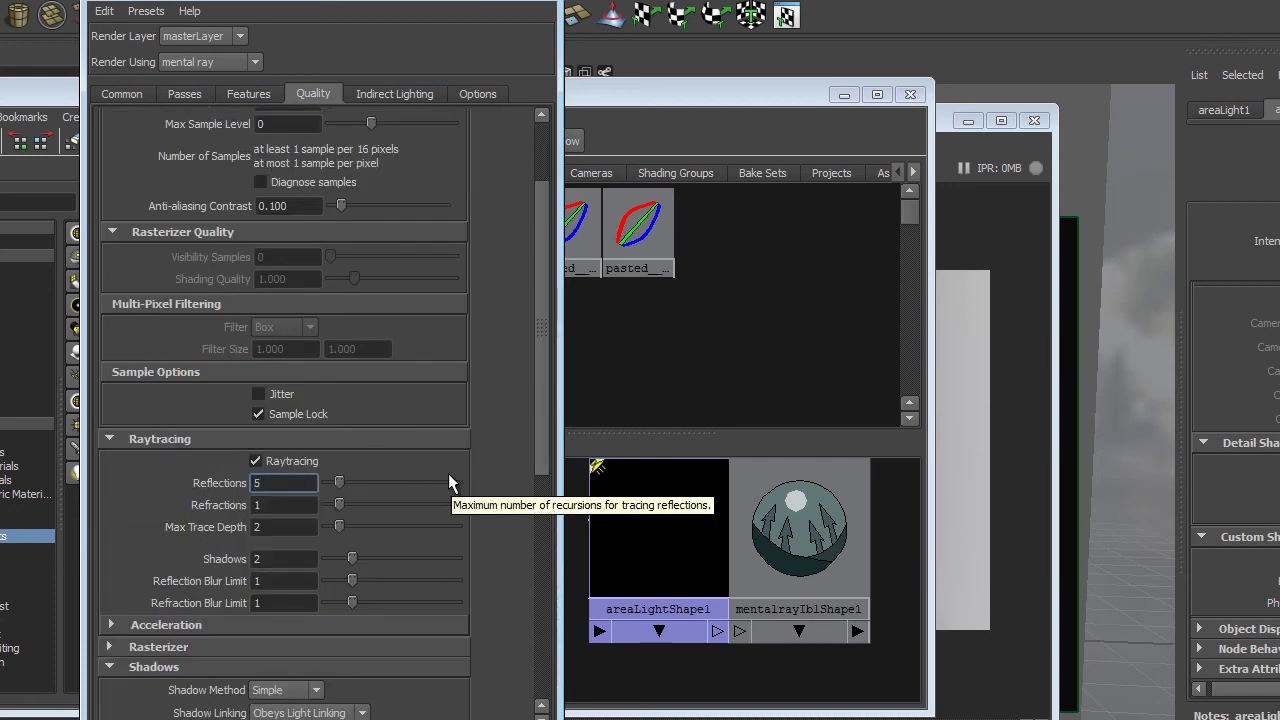
pyautogui.press('Tab')
pyautogui.write('5')
pyautogui.press('Tab')
pyautogui.write('10')
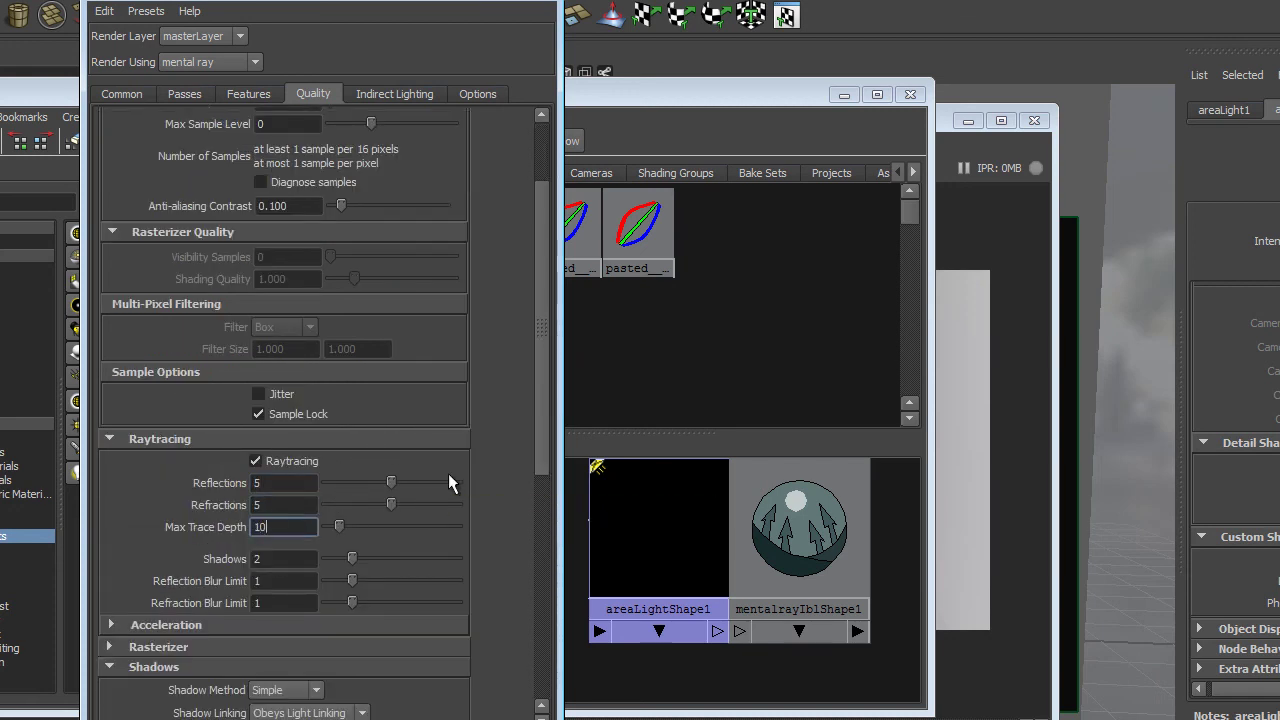
pyautogui.press('Tab')
pyautogui.write('4')
pyautogui.press('Tab')
pyautogui.write('2')
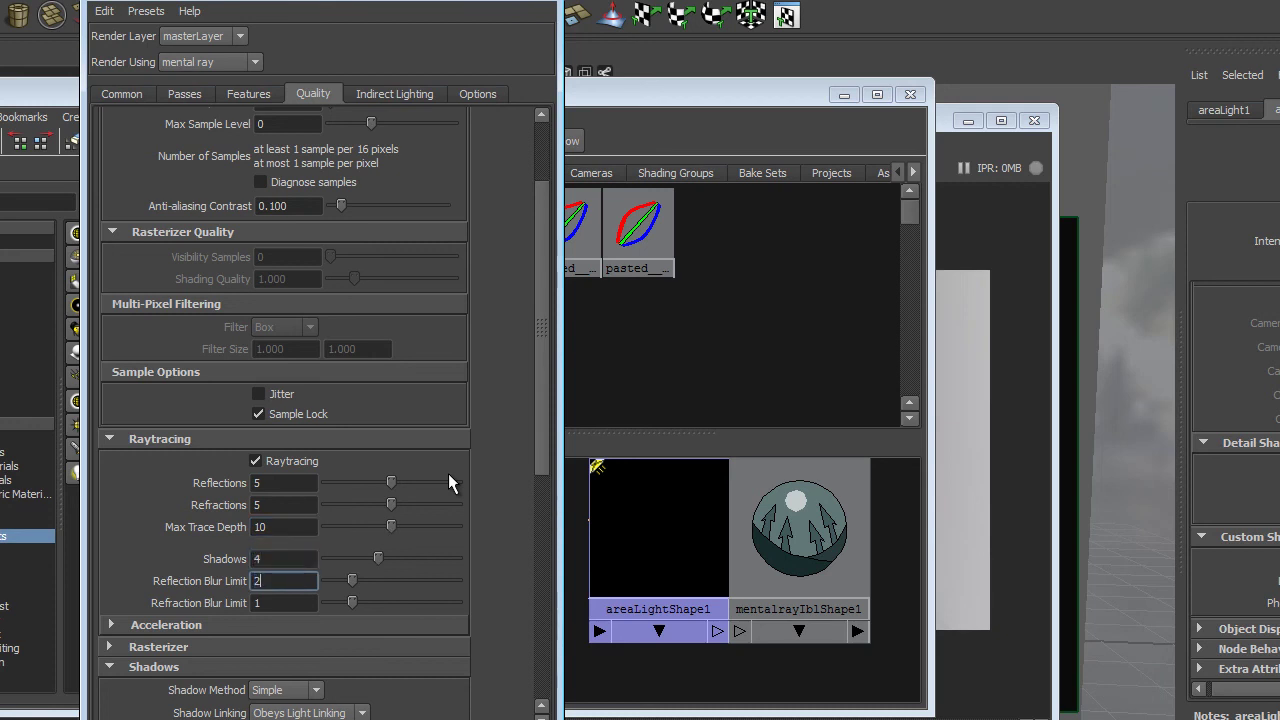
pyautogui.press('Tab')
pyautogui.write('2')
pyautogui.press('Tab')
# Step: Set Max Sample Level 2, anti-aliasing Contrast 0.075 and the Mitchell pixel filter
pyautogui.scroll(3, 448, 483)
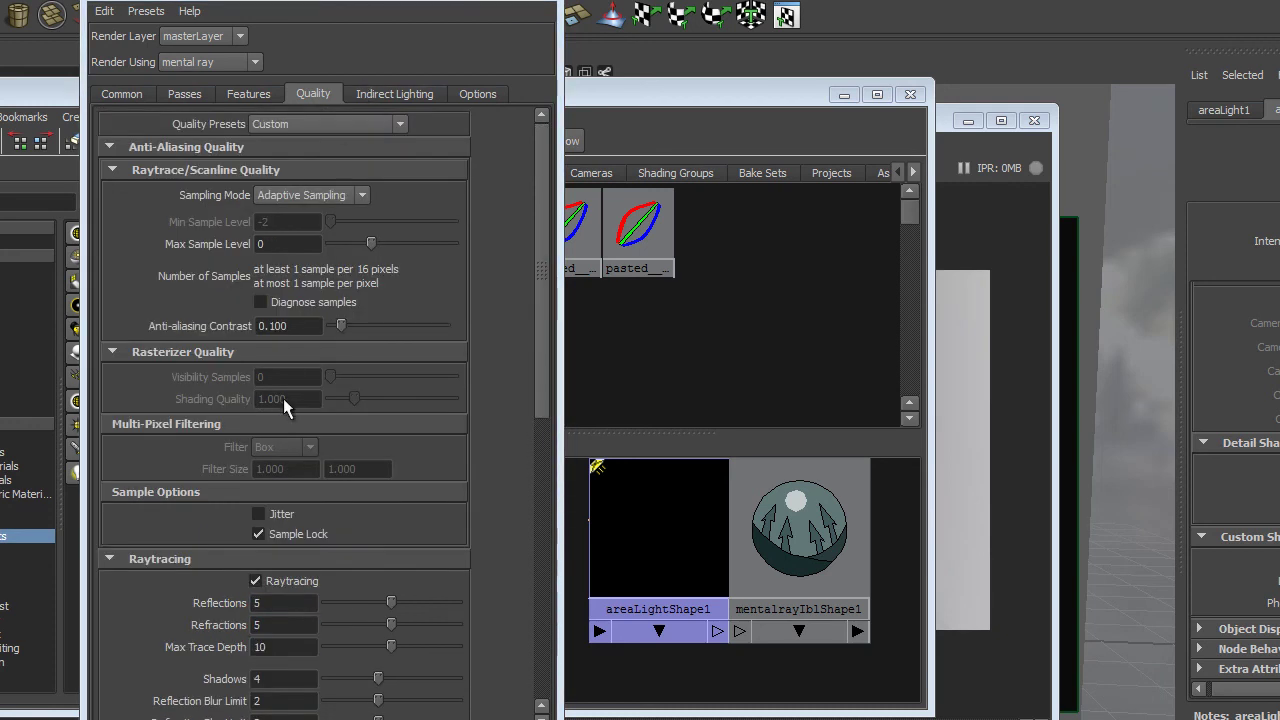
pyautogui.doubleClick(288, 244)
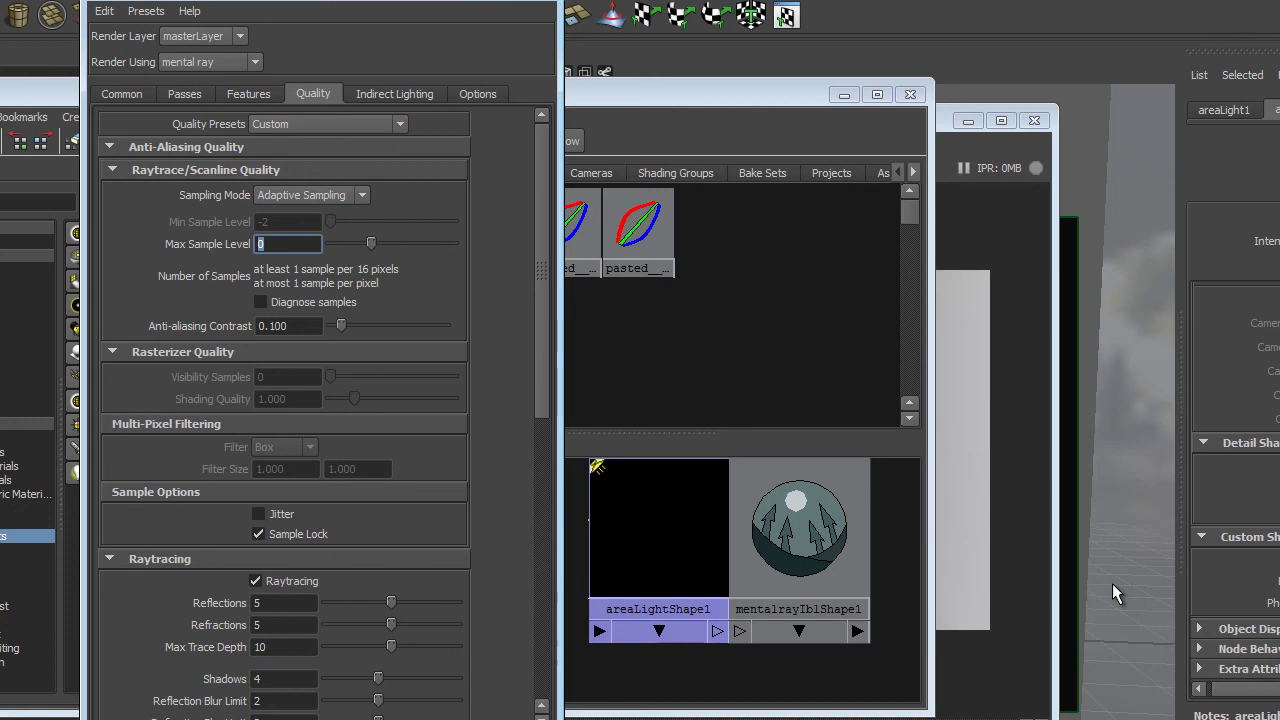
pyautogui.write('2')
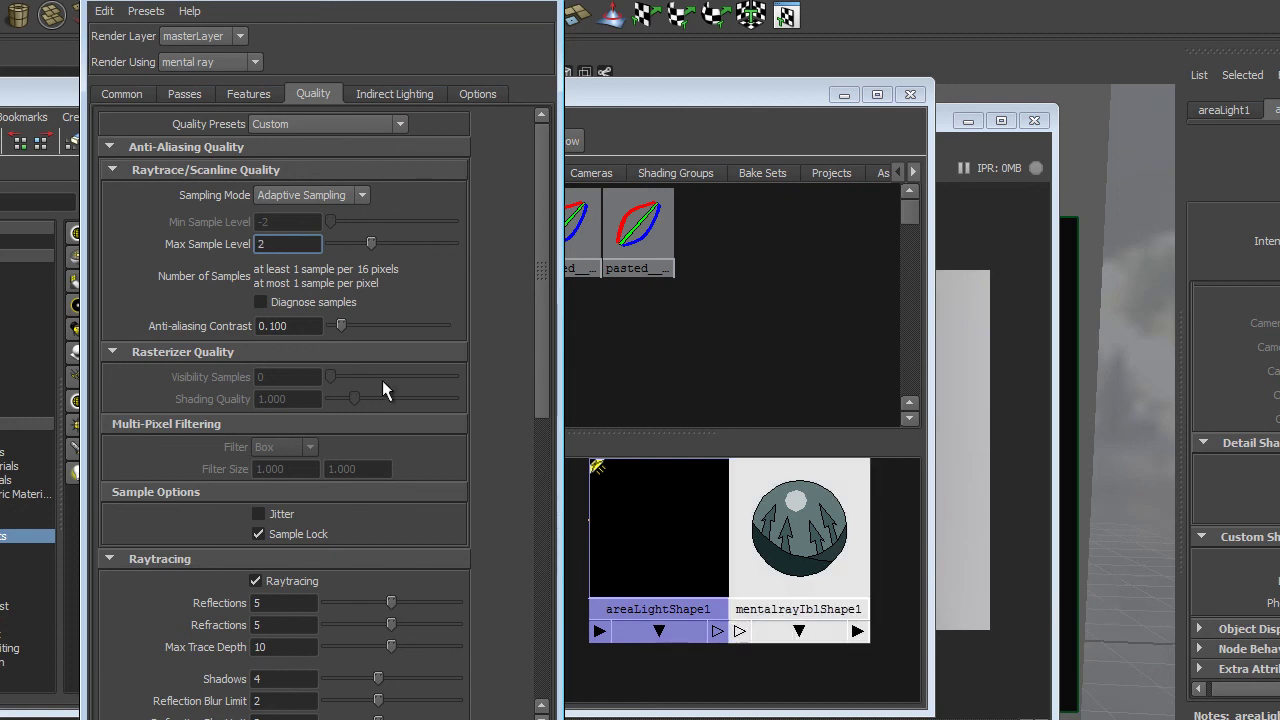
pyautogui.doubleClick(276, 326)
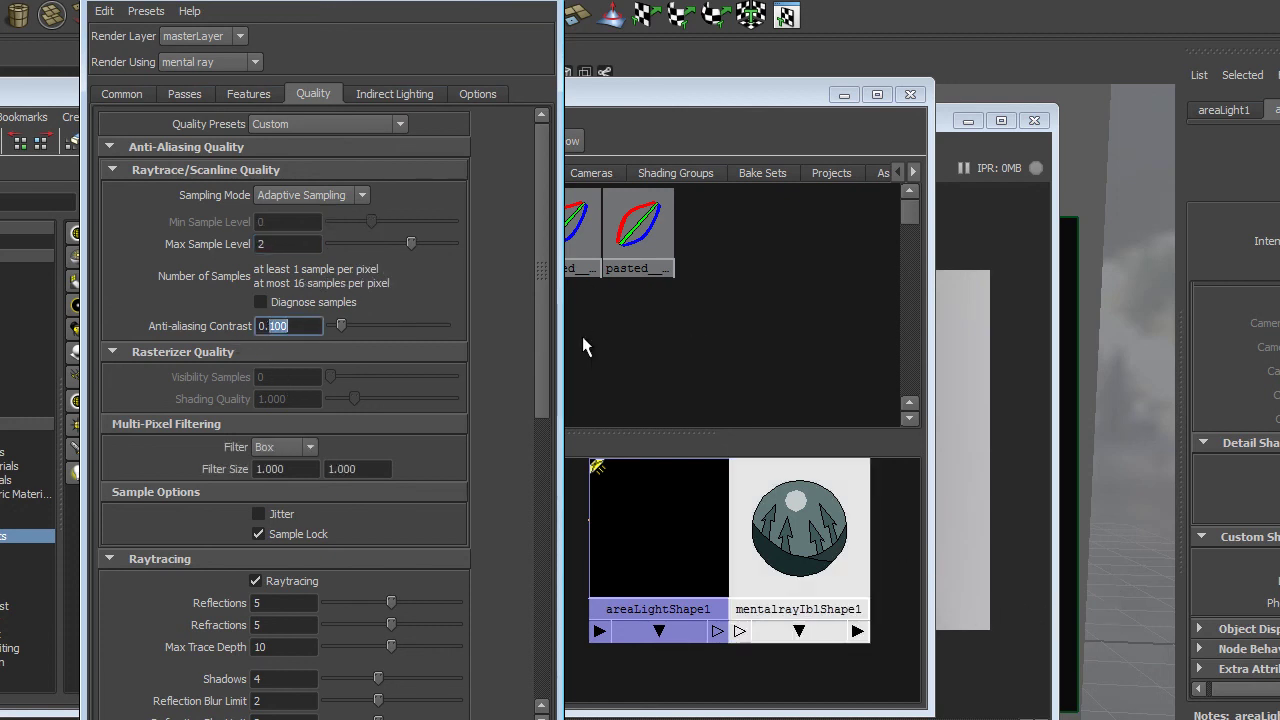
pyautogui.write('075')
pyautogui.press('Return')
pyautogui.click(308, 447)
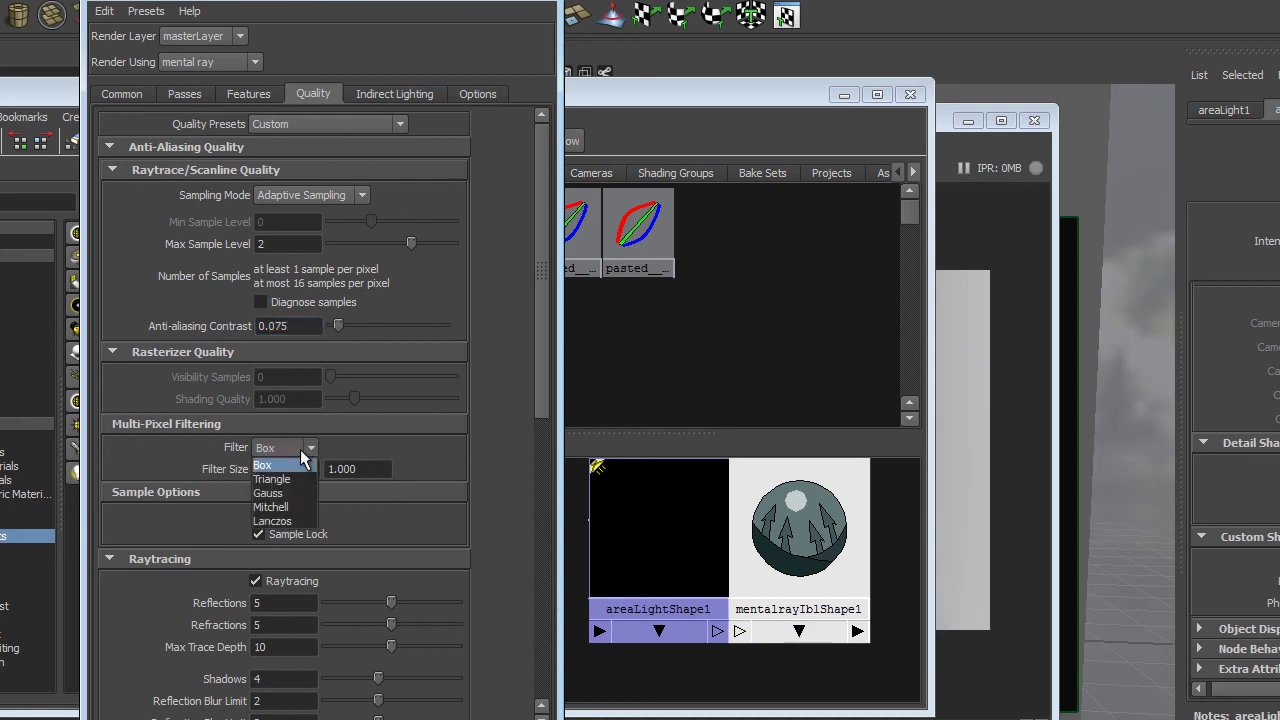
pyautogui.click(270, 507)
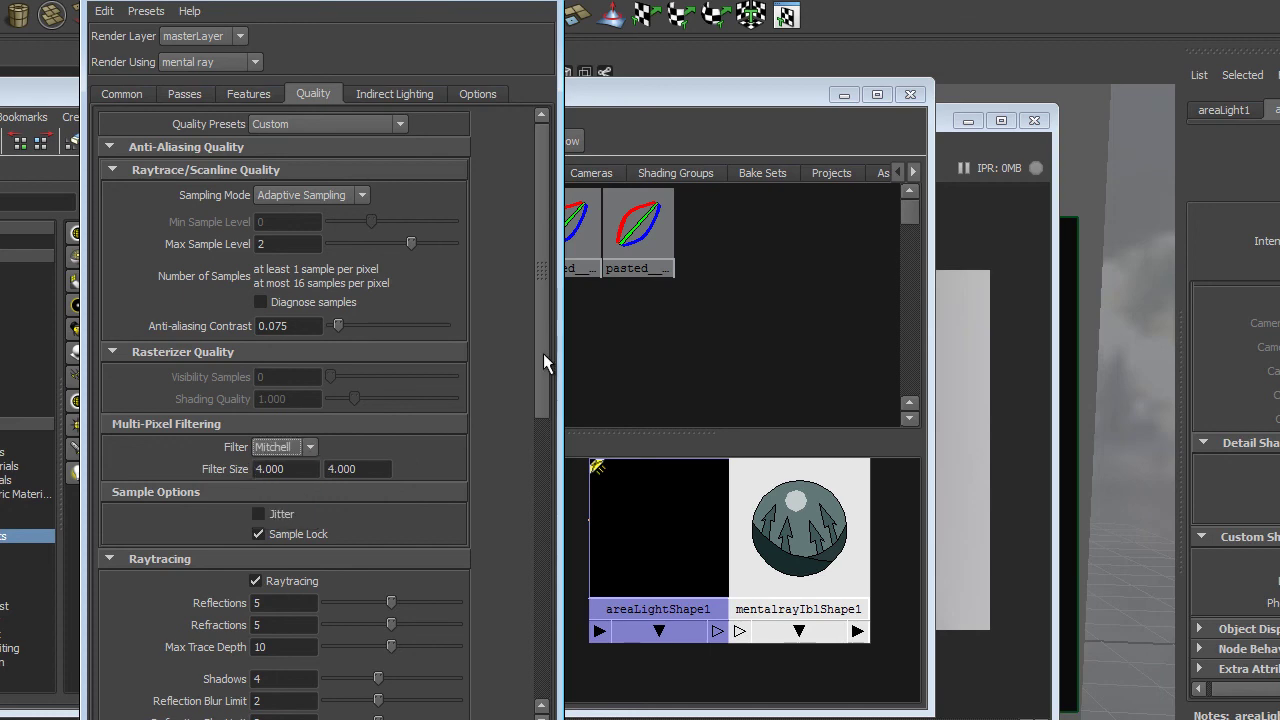
# Step: Set the output size to the HD 720 preset (1280x720) and render the frame
pyautogui.click(121, 93)
pyautogui.scroll(-3, 340, 477)
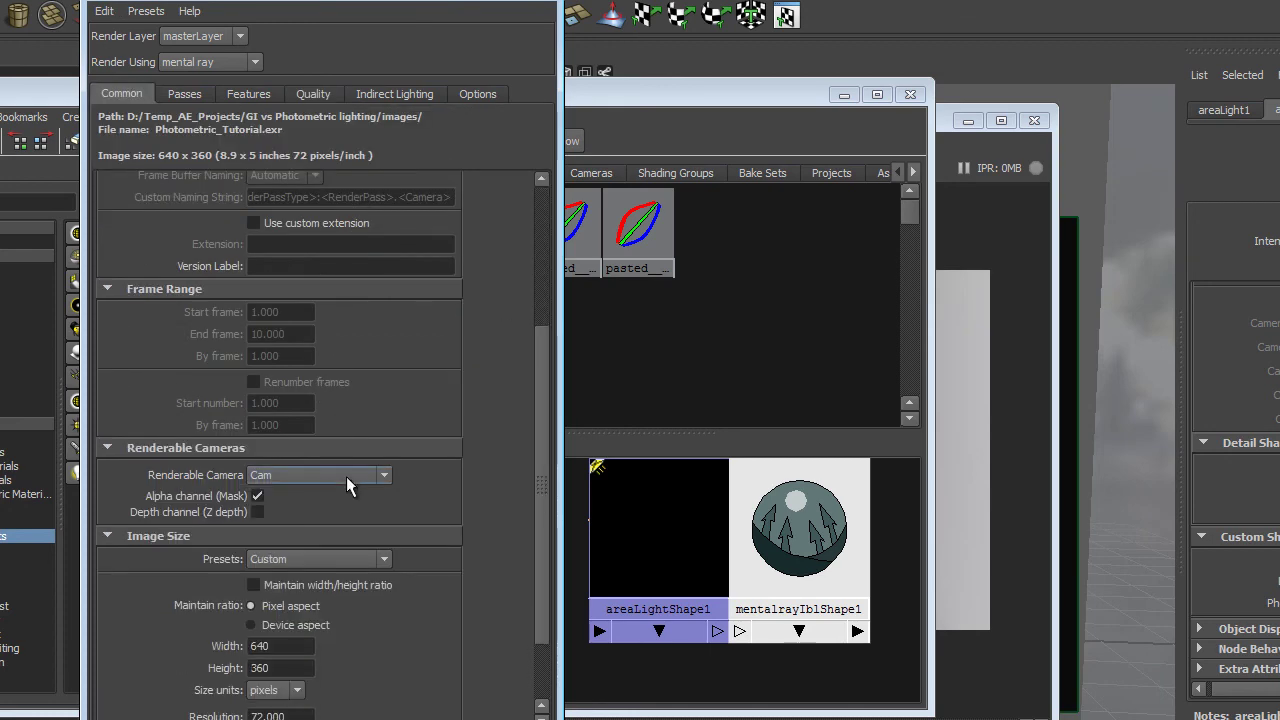
pyautogui.scroll(-3, 346, 476)
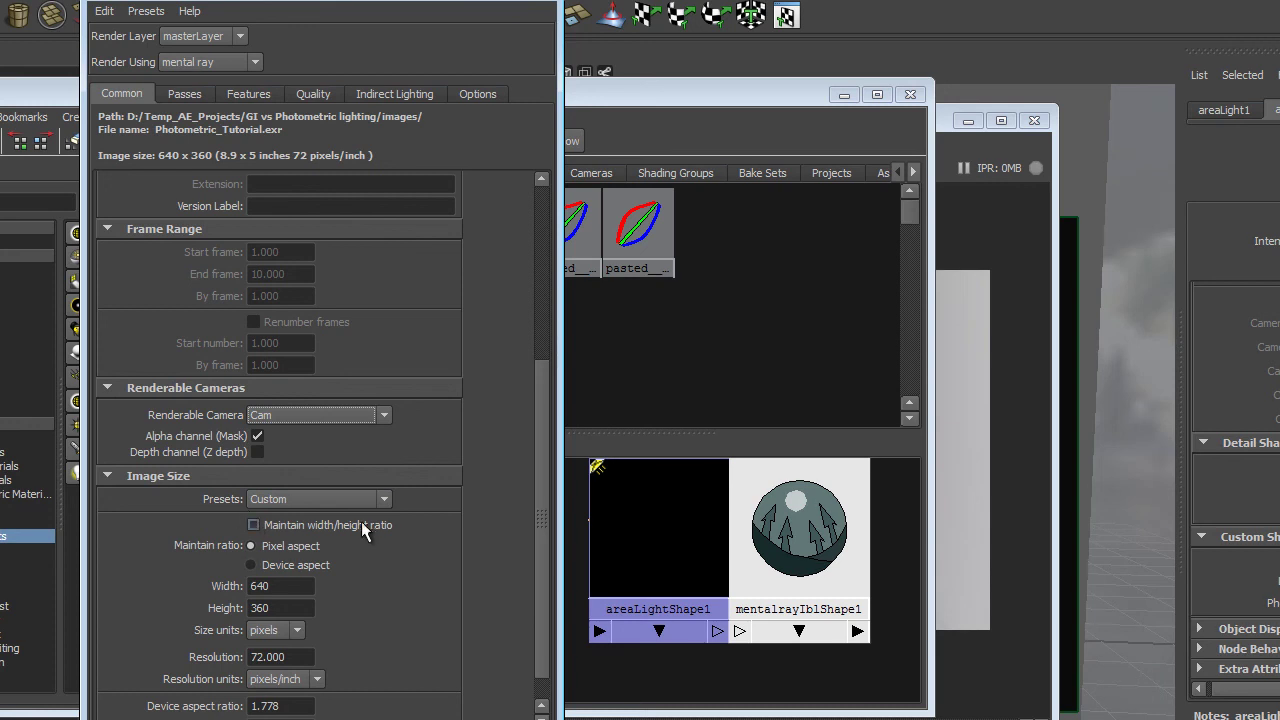
pyautogui.click(356, 500)
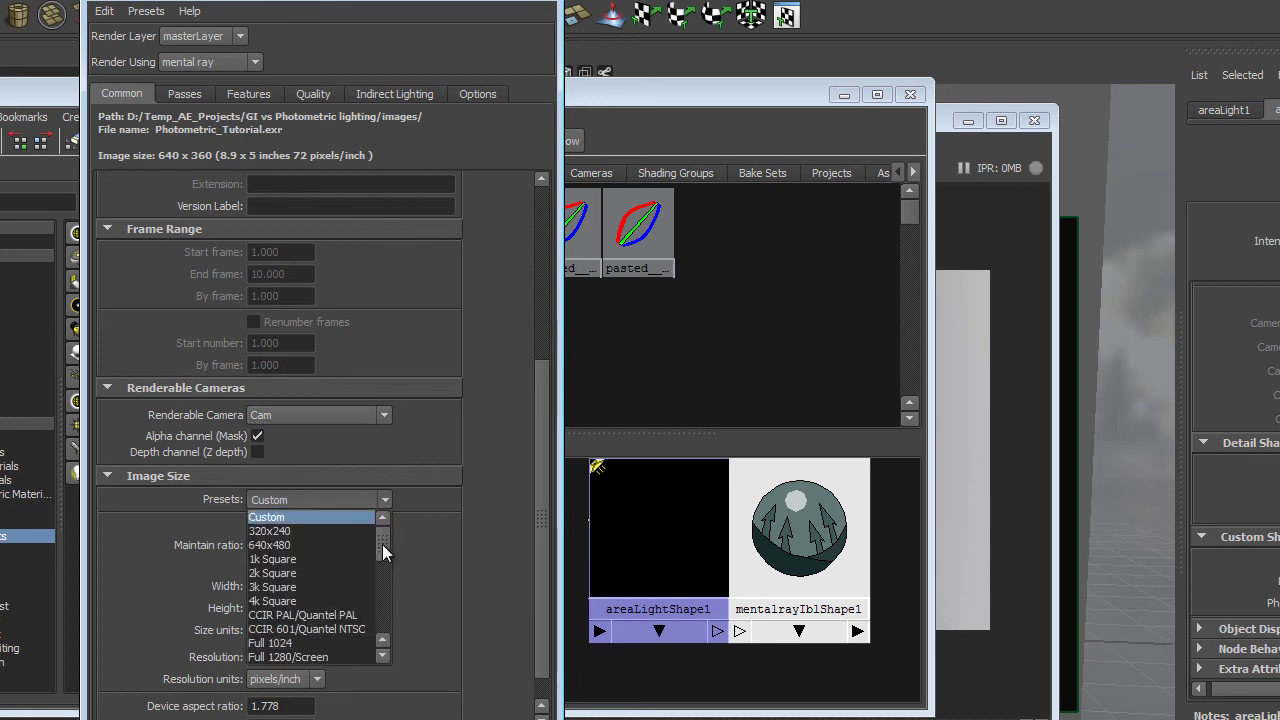
pyautogui.moveTo(382, 544); pyautogui.dragTo(387, 560)
pyautogui.click(316, 606)
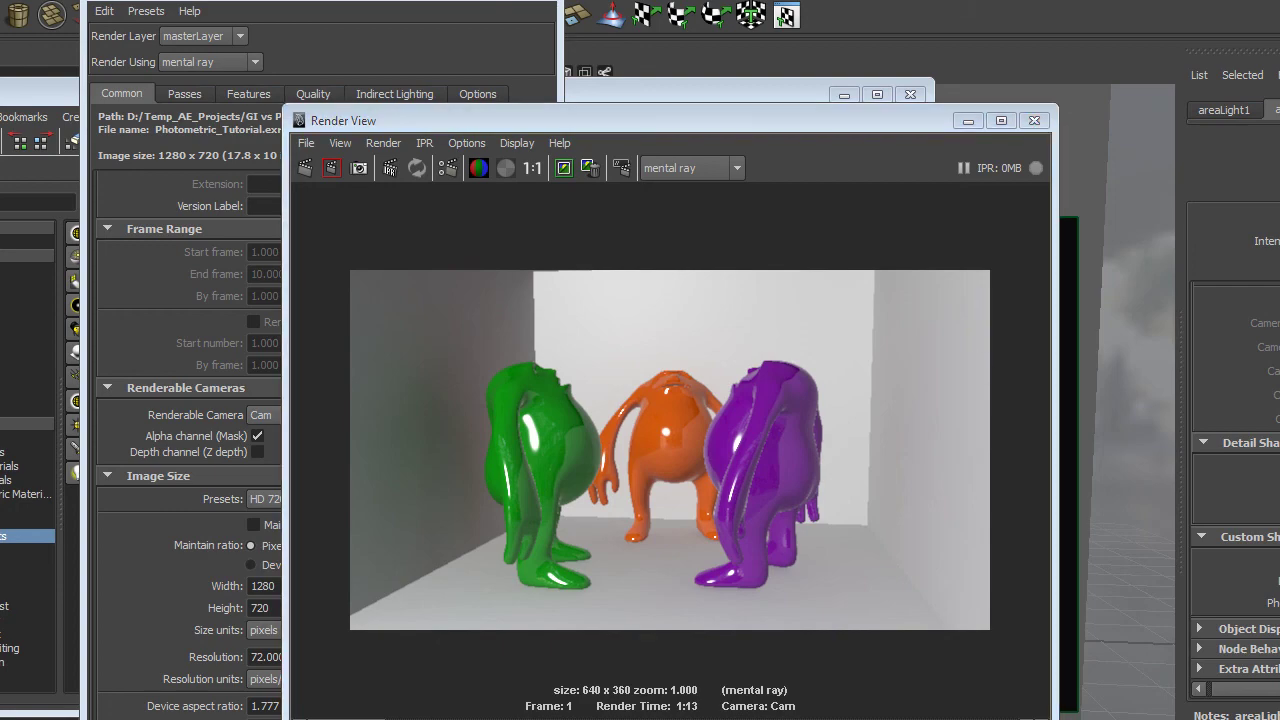
pyautogui.click(305, 167)
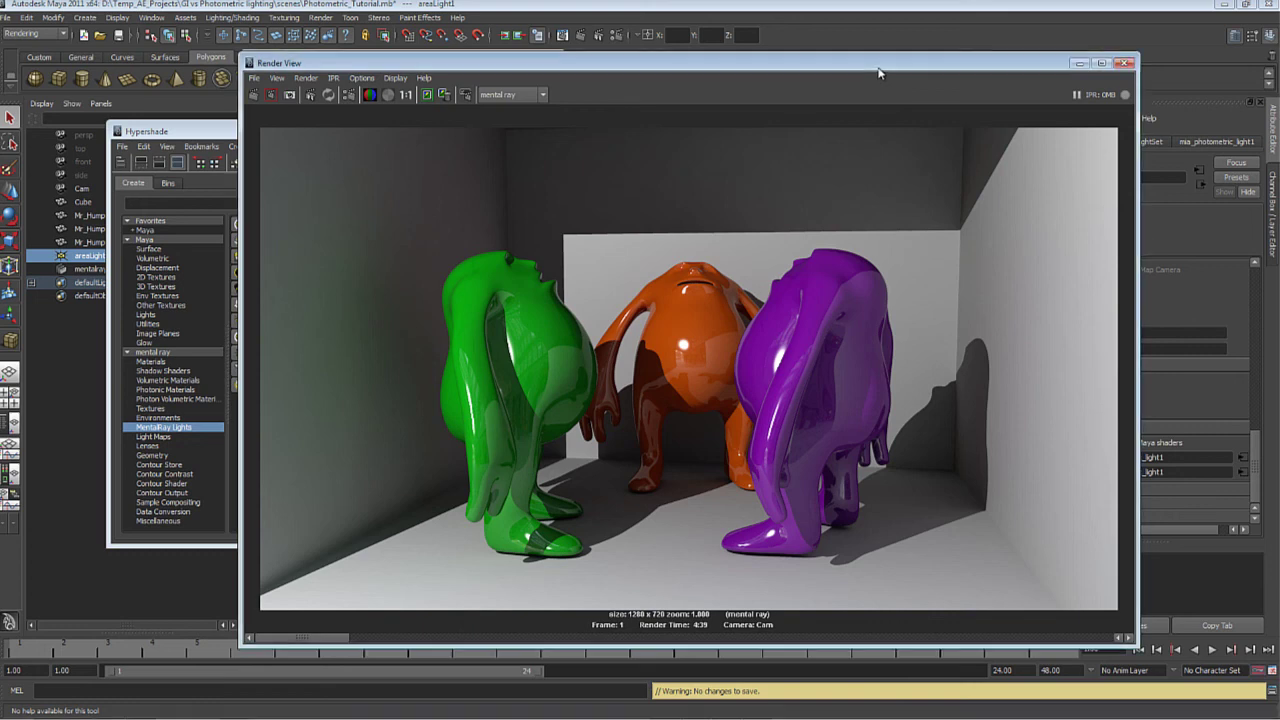
pyautogui.moveTo(871, 72); pyautogui.dragTo(838, 63)
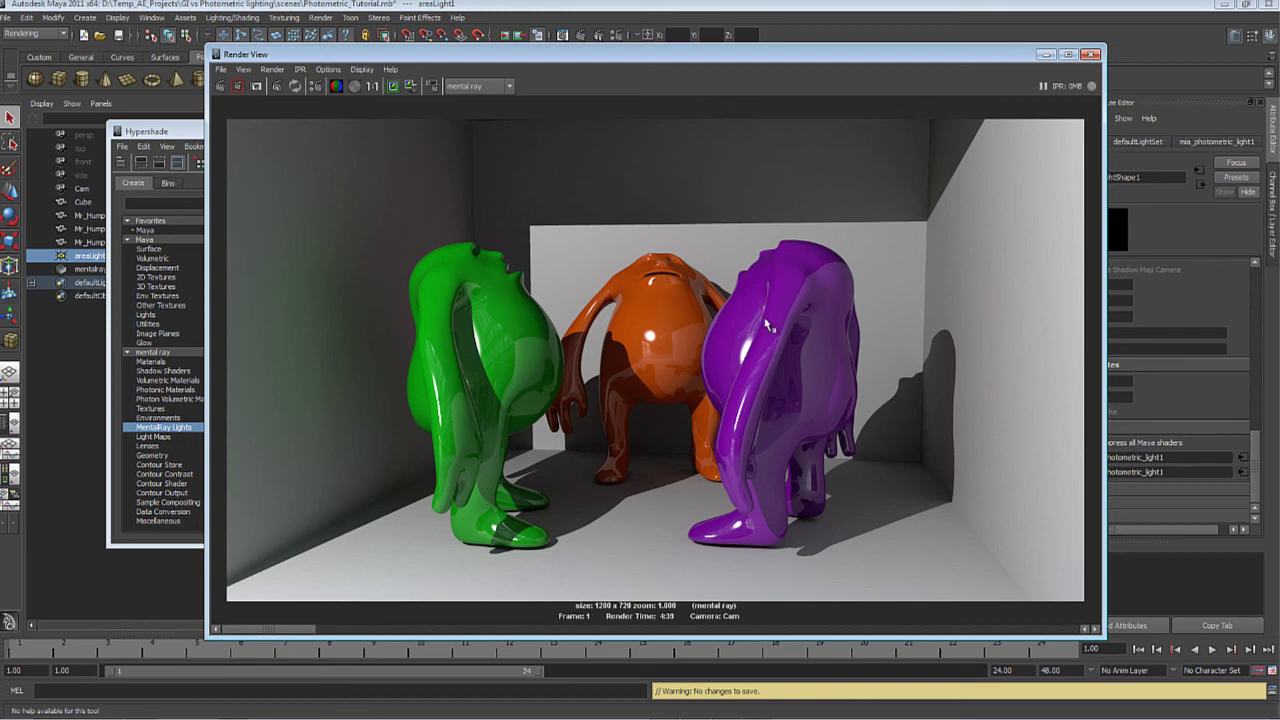
pyautogui.click(521, 371)
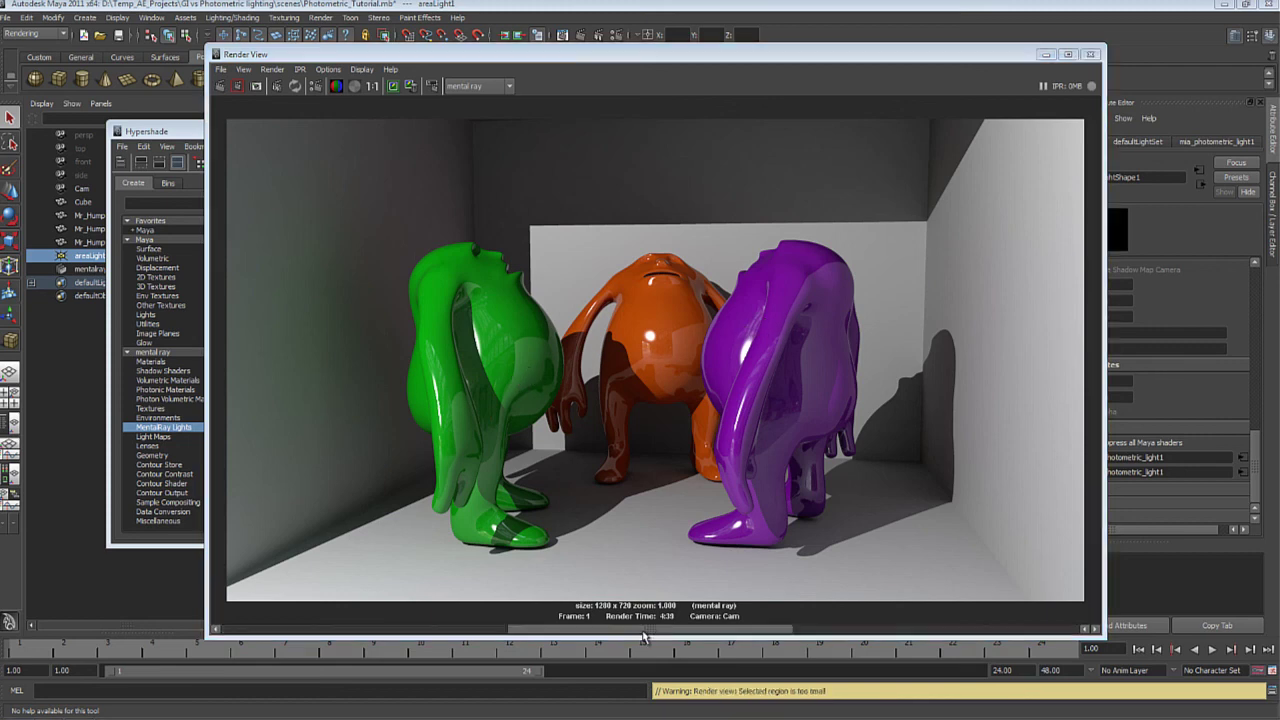
pyautogui.moveTo(644, 634); pyautogui.dragTo(851, 628)
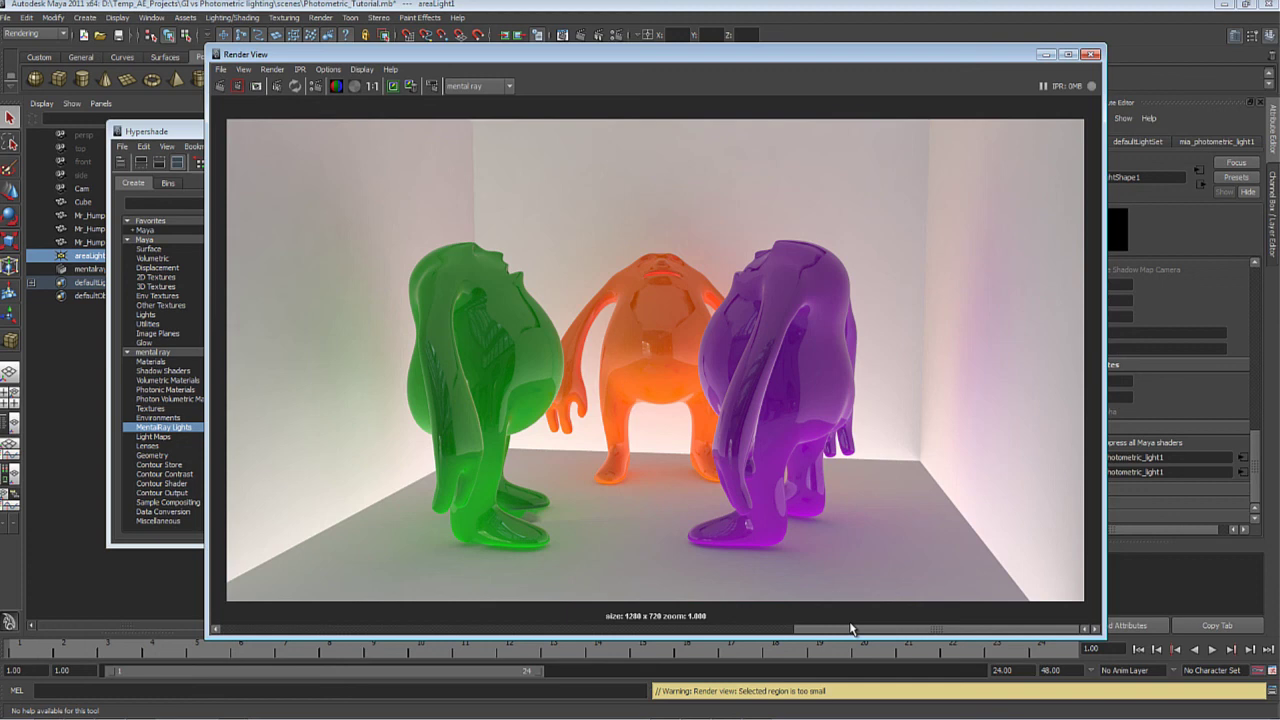
pyautogui.moveTo(851, 627); pyautogui.dragTo(772, 630)
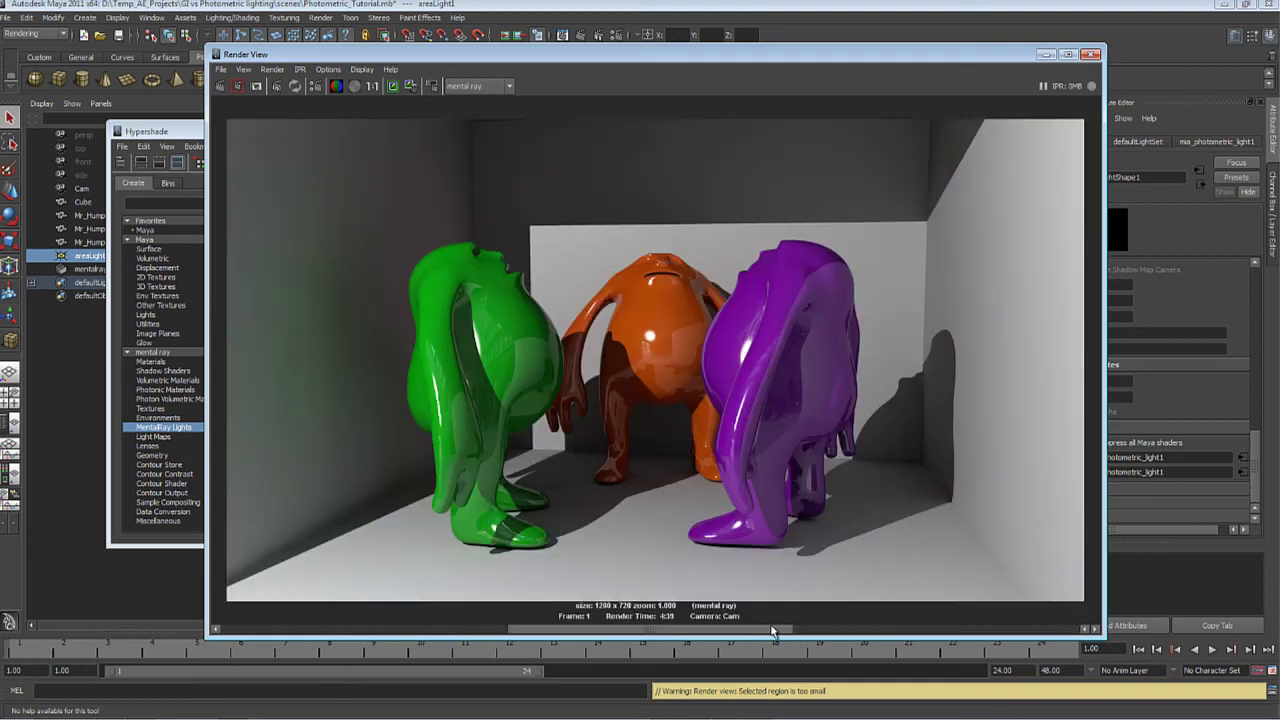
pyautogui.moveTo(772, 630)
pyautogui.mouseDown()
pyautogui.moveTo(820, 632)
pyautogui.moveTo(759, 637)
pyautogui.mouseUp()
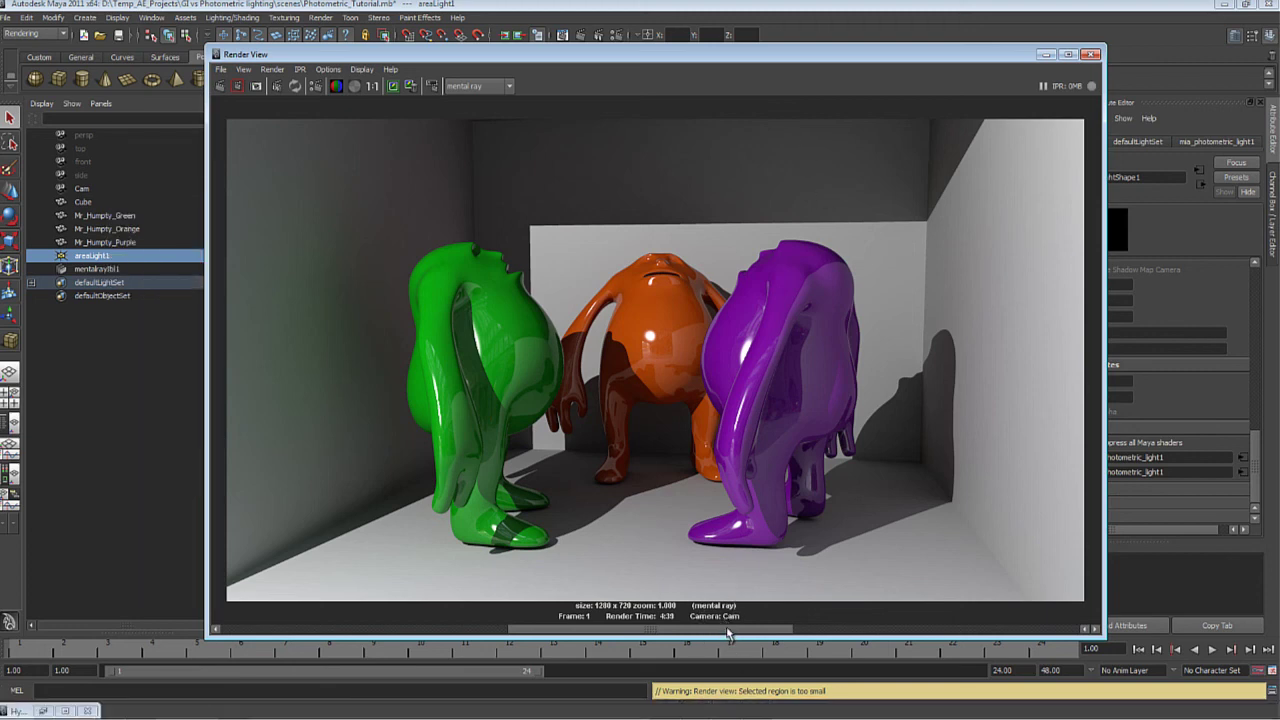
pyautogui.click(813, 635)
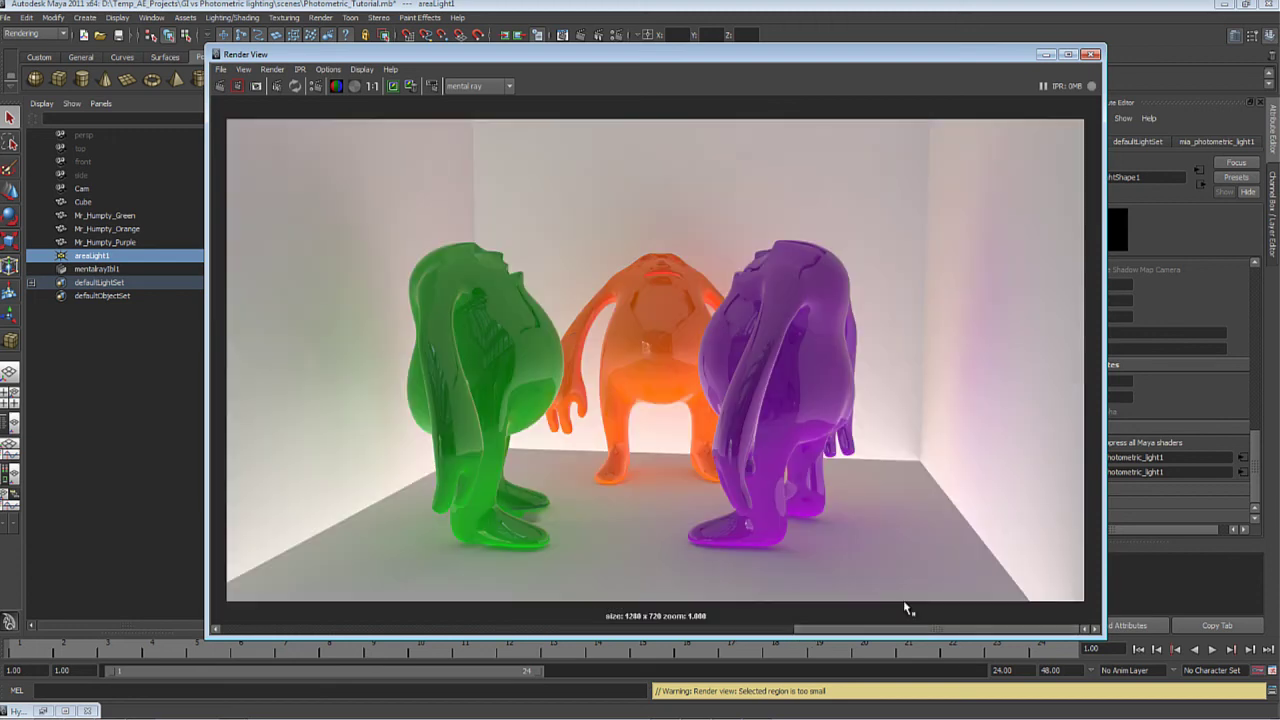
pyautogui.click(725, 629)
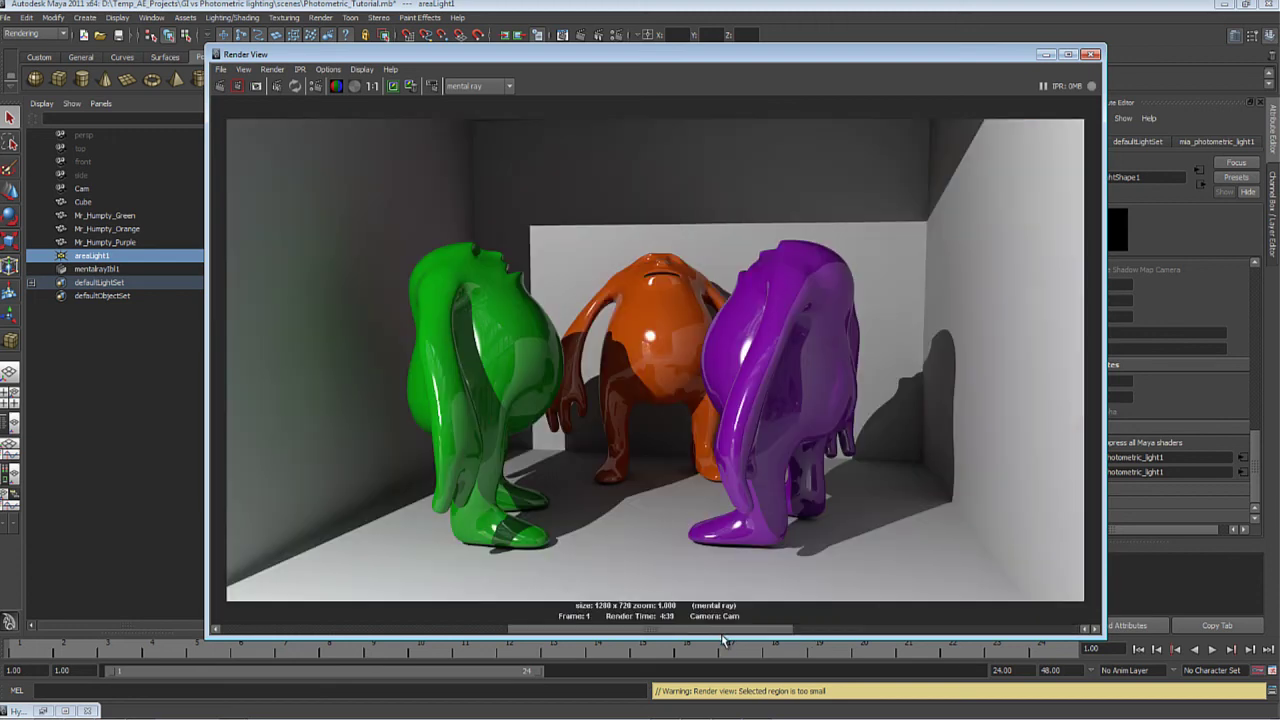
pyautogui.click(826, 637)
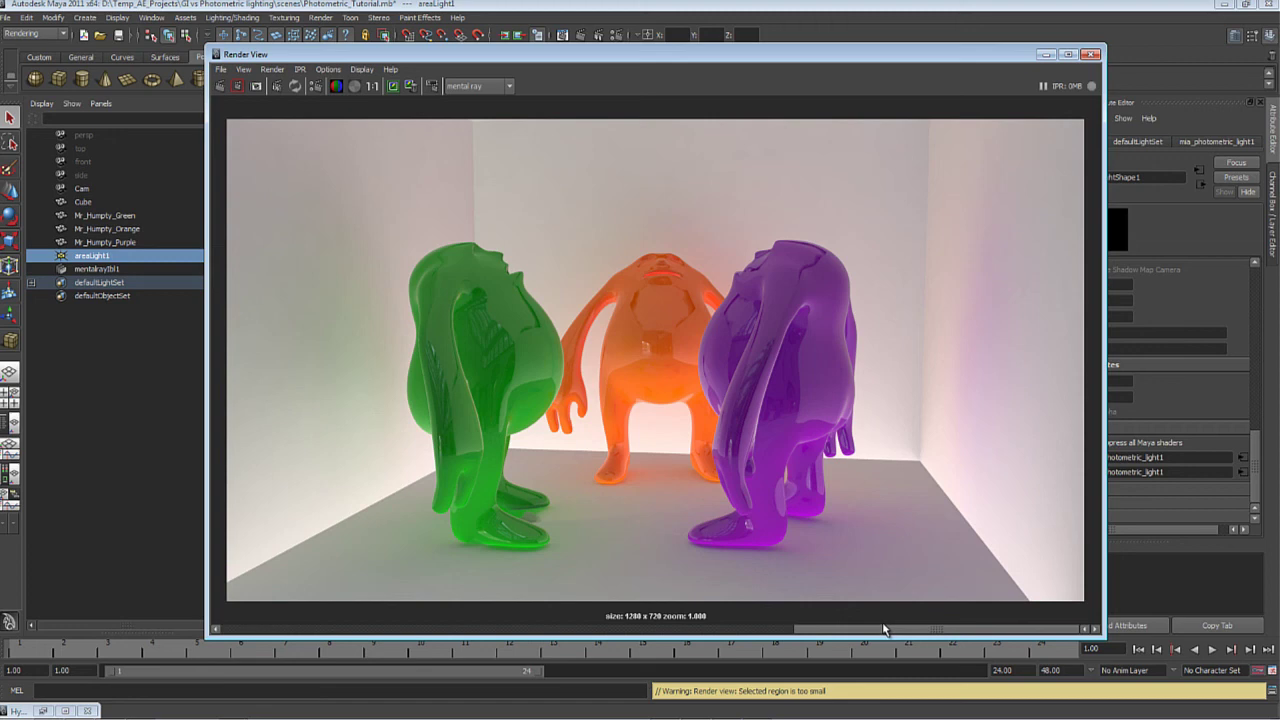
pyautogui.moveTo(860, 632); pyautogui.dragTo(943, 634)
pyautogui.moveTo(941, 630); pyautogui.dragTo(830, 631)
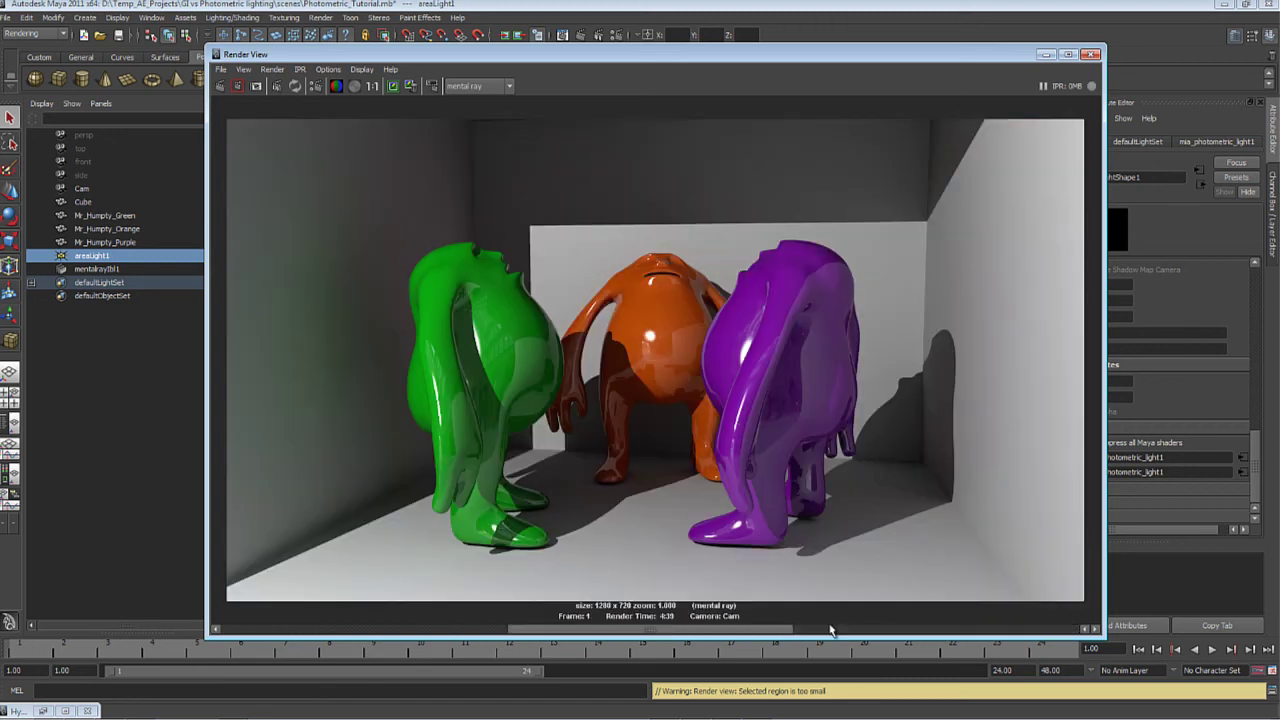
# Step: Show the mia_photometric_light1 attributes beside the render and select its 1.000 Multiplier value
pyautogui.moveTo(846, 54); pyautogui.dragTo(800, 44)
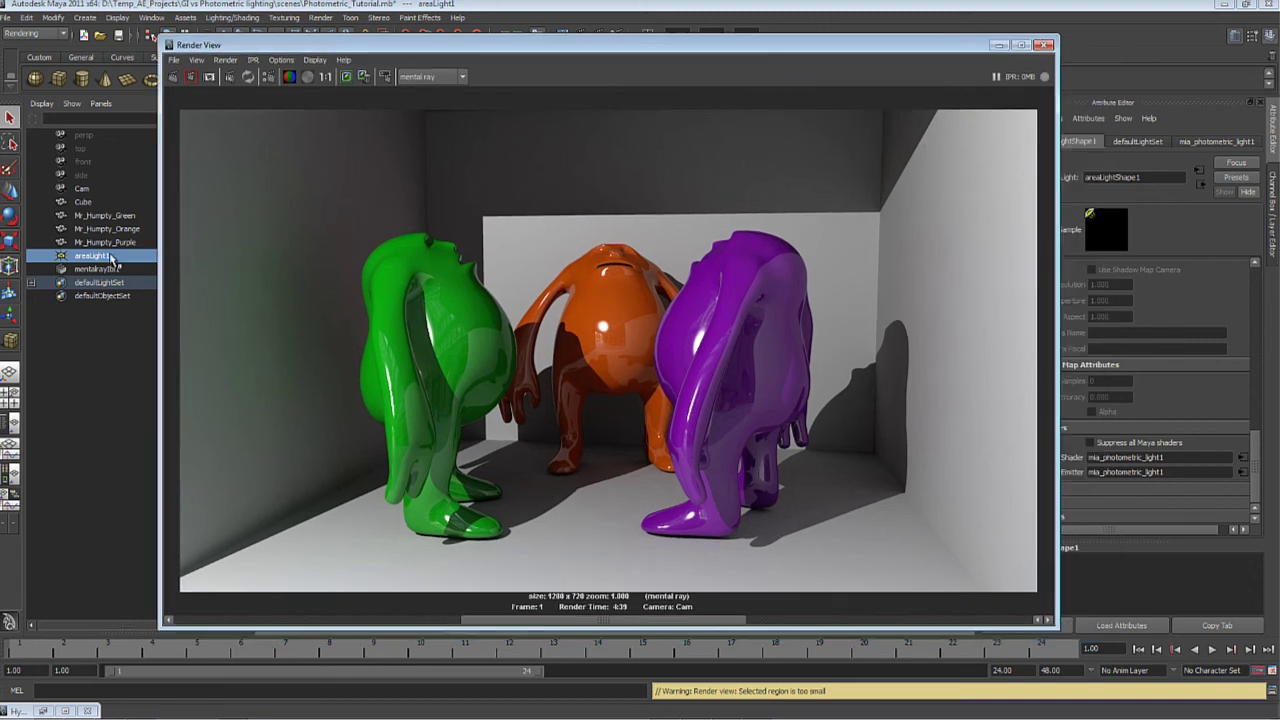
pyautogui.click(1242, 457)
pyautogui.doubleClick(1100, 280)
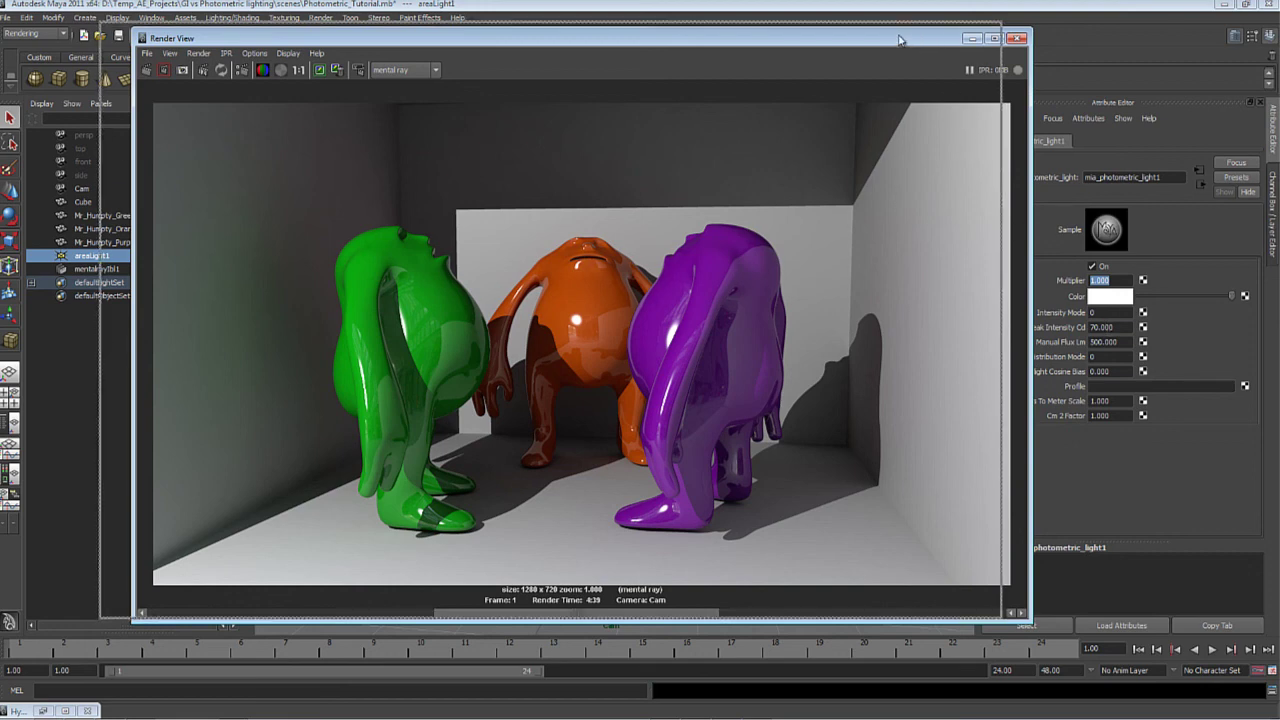
pyautogui.moveTo(929, 33)
pyautogui.mouseDown()
pyautogui.moveTo(897, 27)
pyautogui.moveTo(910, 35)
pyautogui.mouseUp()
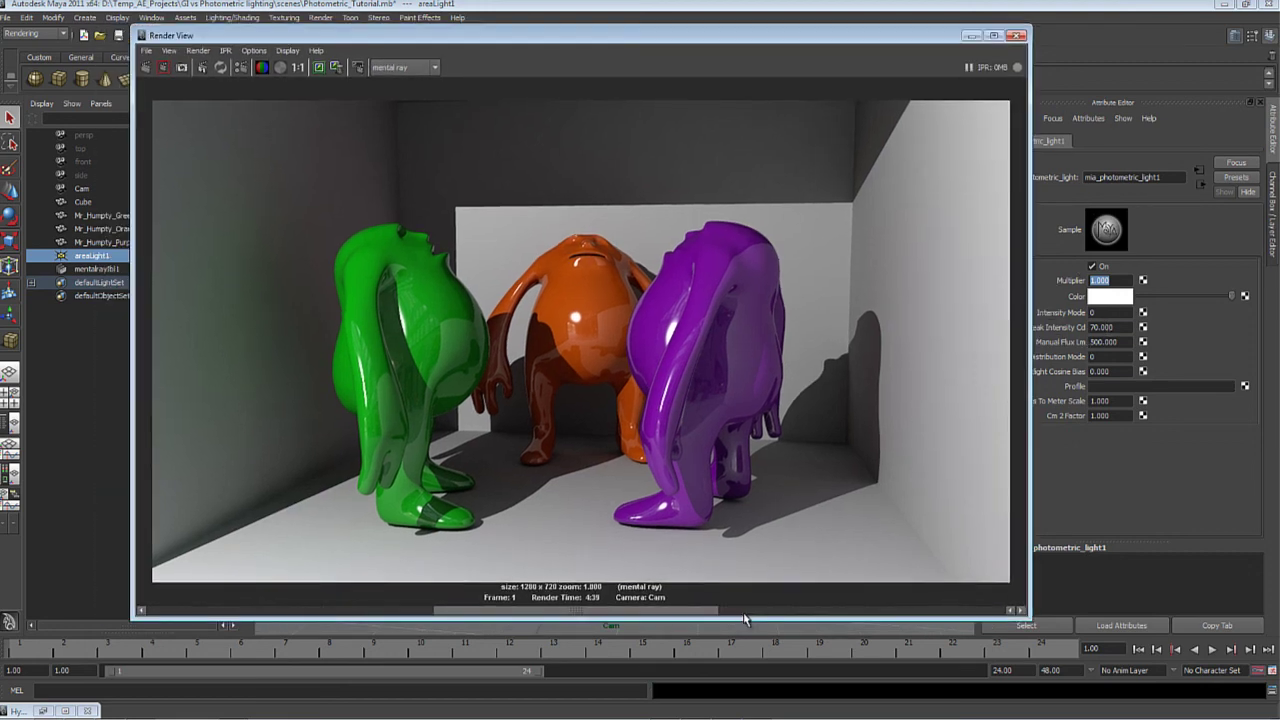
pyautogui.moveTo(665, 611)
pyautogui.mouseDown()
pyautogui.moveTo(845, 611)
pyautogui.moveTo(667, 622)
pyautogui.mouseUp()
pyautogui.moveTo(586, 617); pyautogui.dragTo(616, 620)
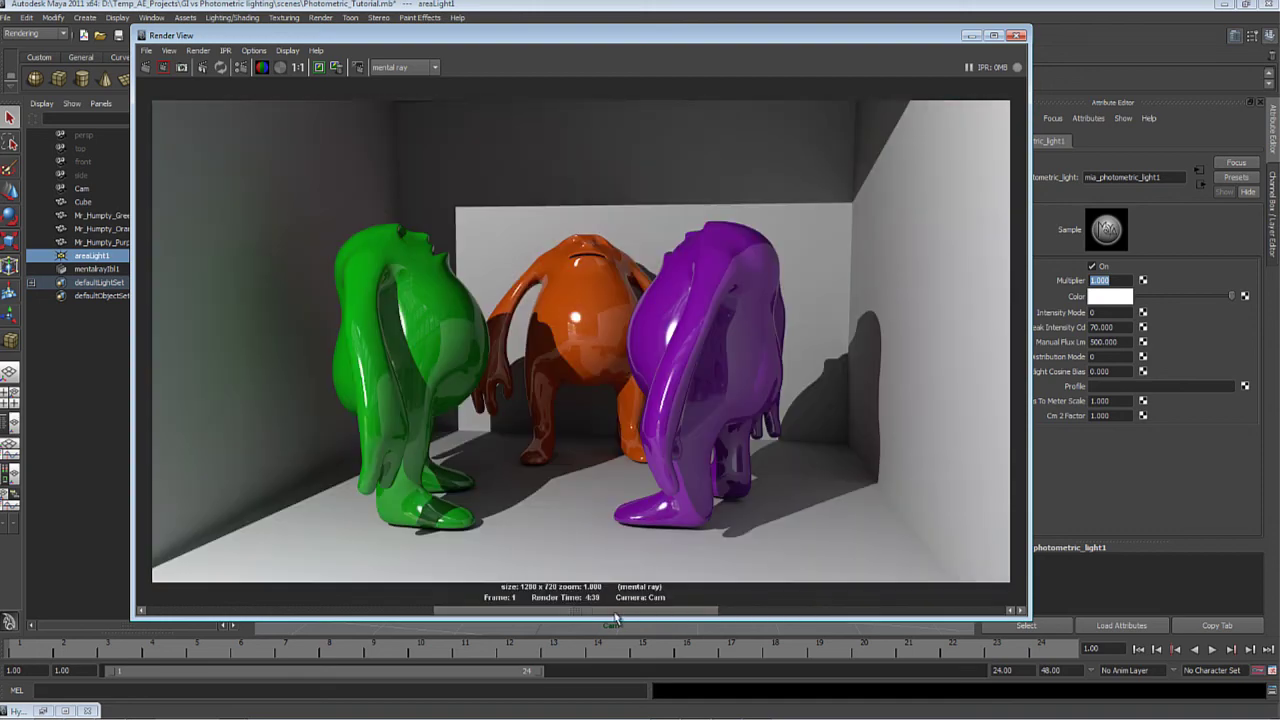